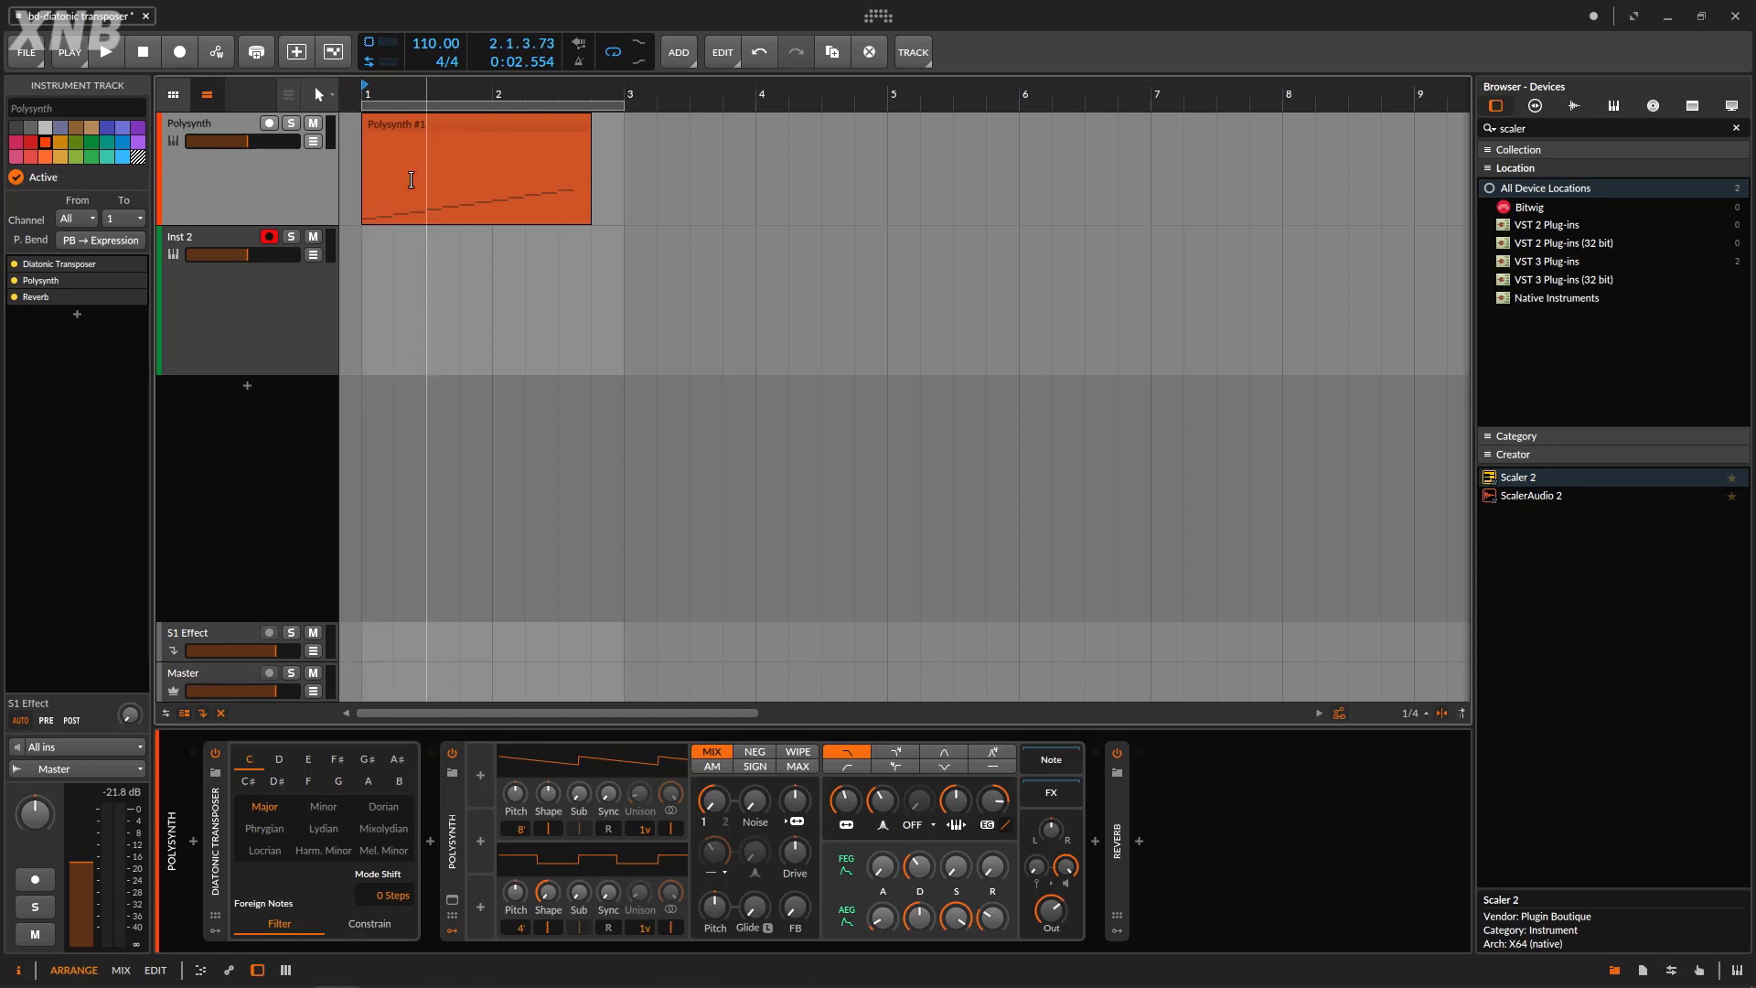
- Check the Polysynth #1 arp notes, which run from C2 to C3
{"action": "double_click", "coordinate": [418, 126]}
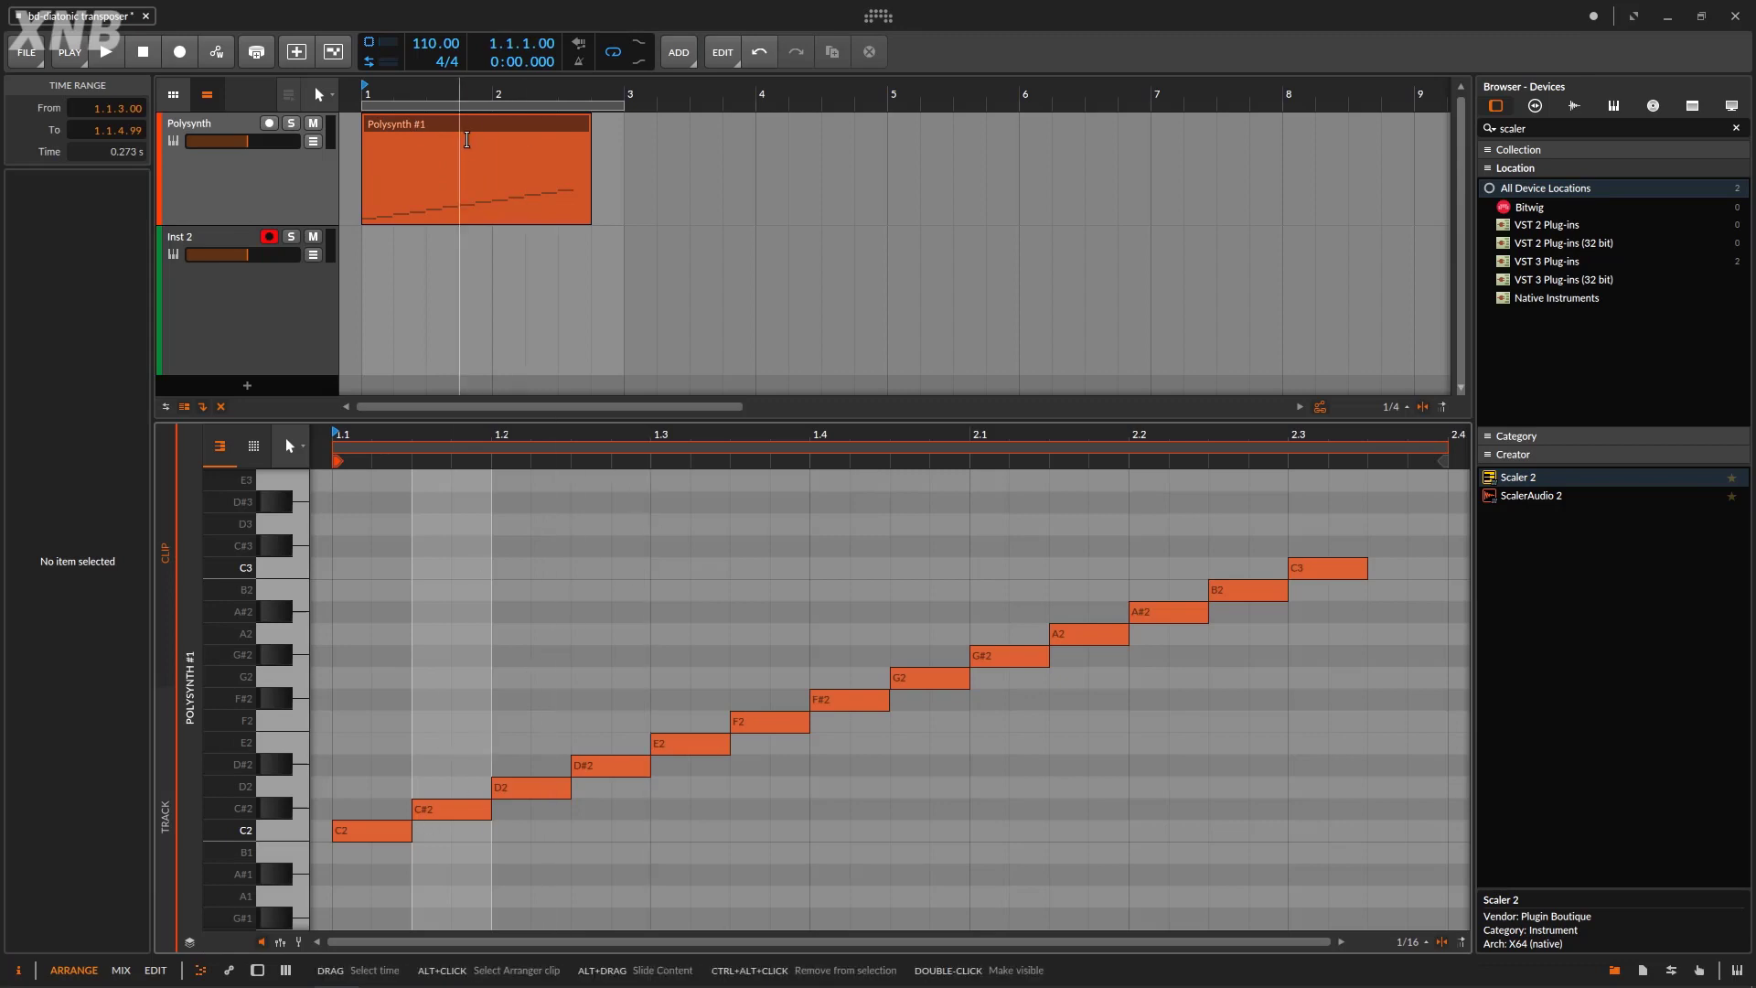
{"action": "left_click", "coordinate": [366, 830]}
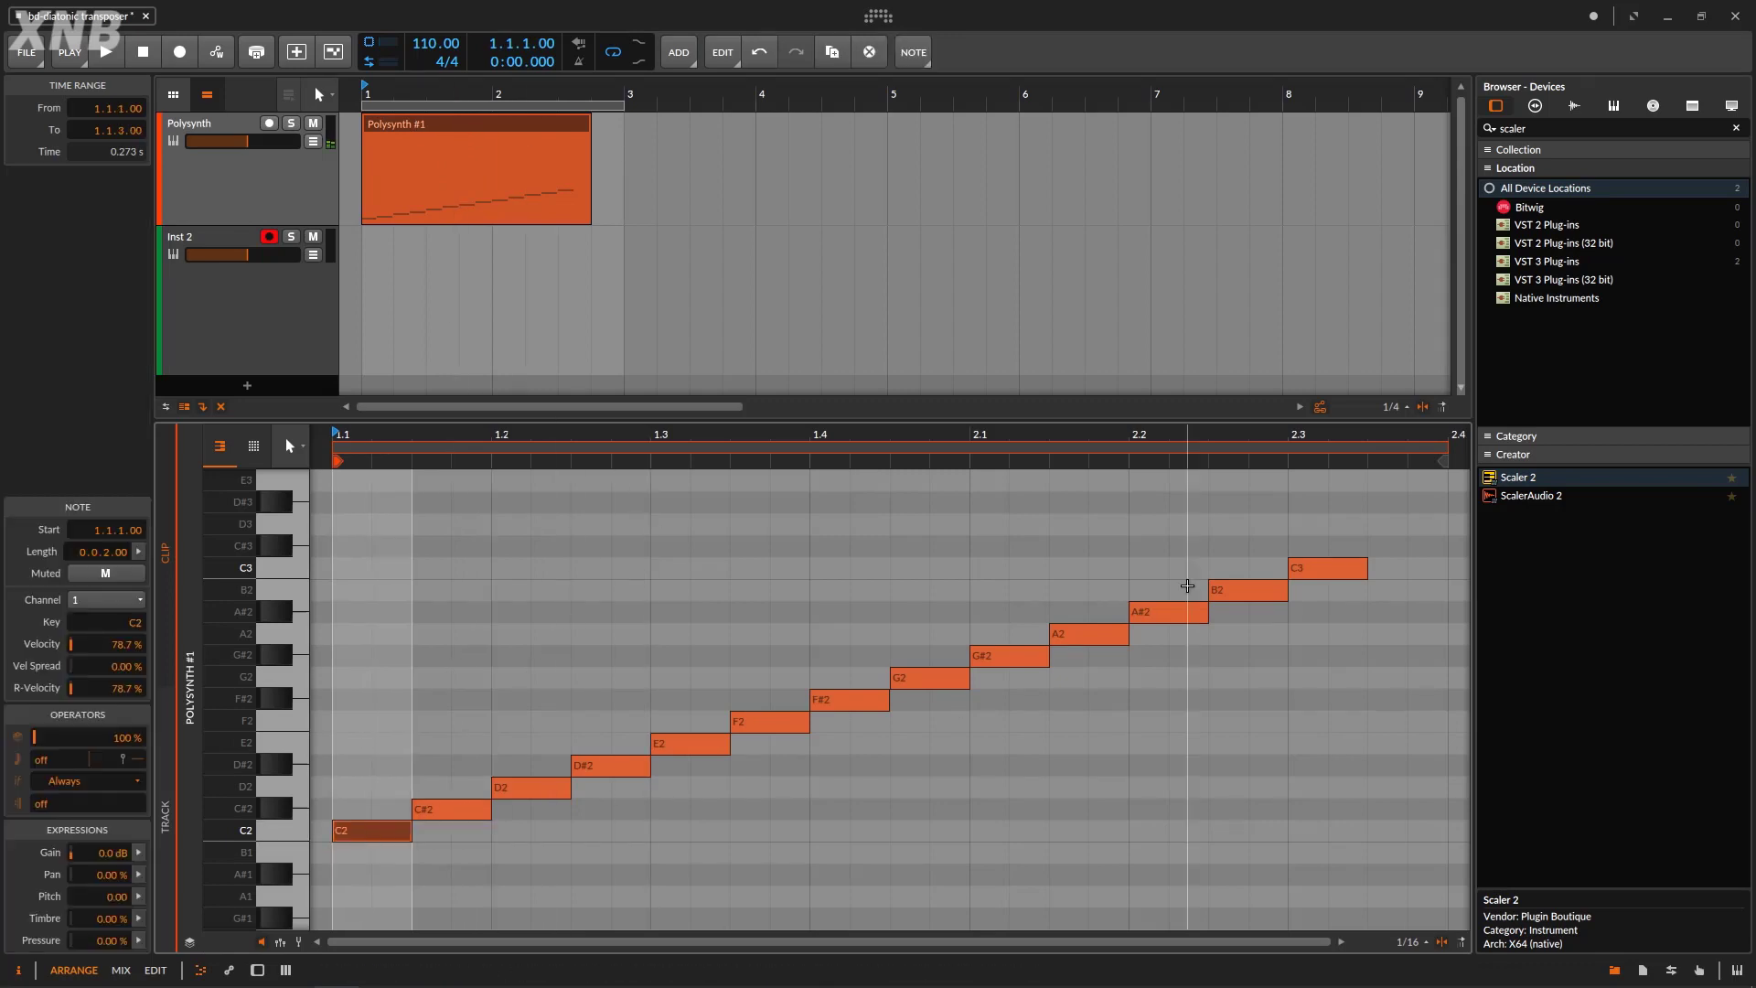
{"action": "left_click", "coordinate": [1359, 570]}
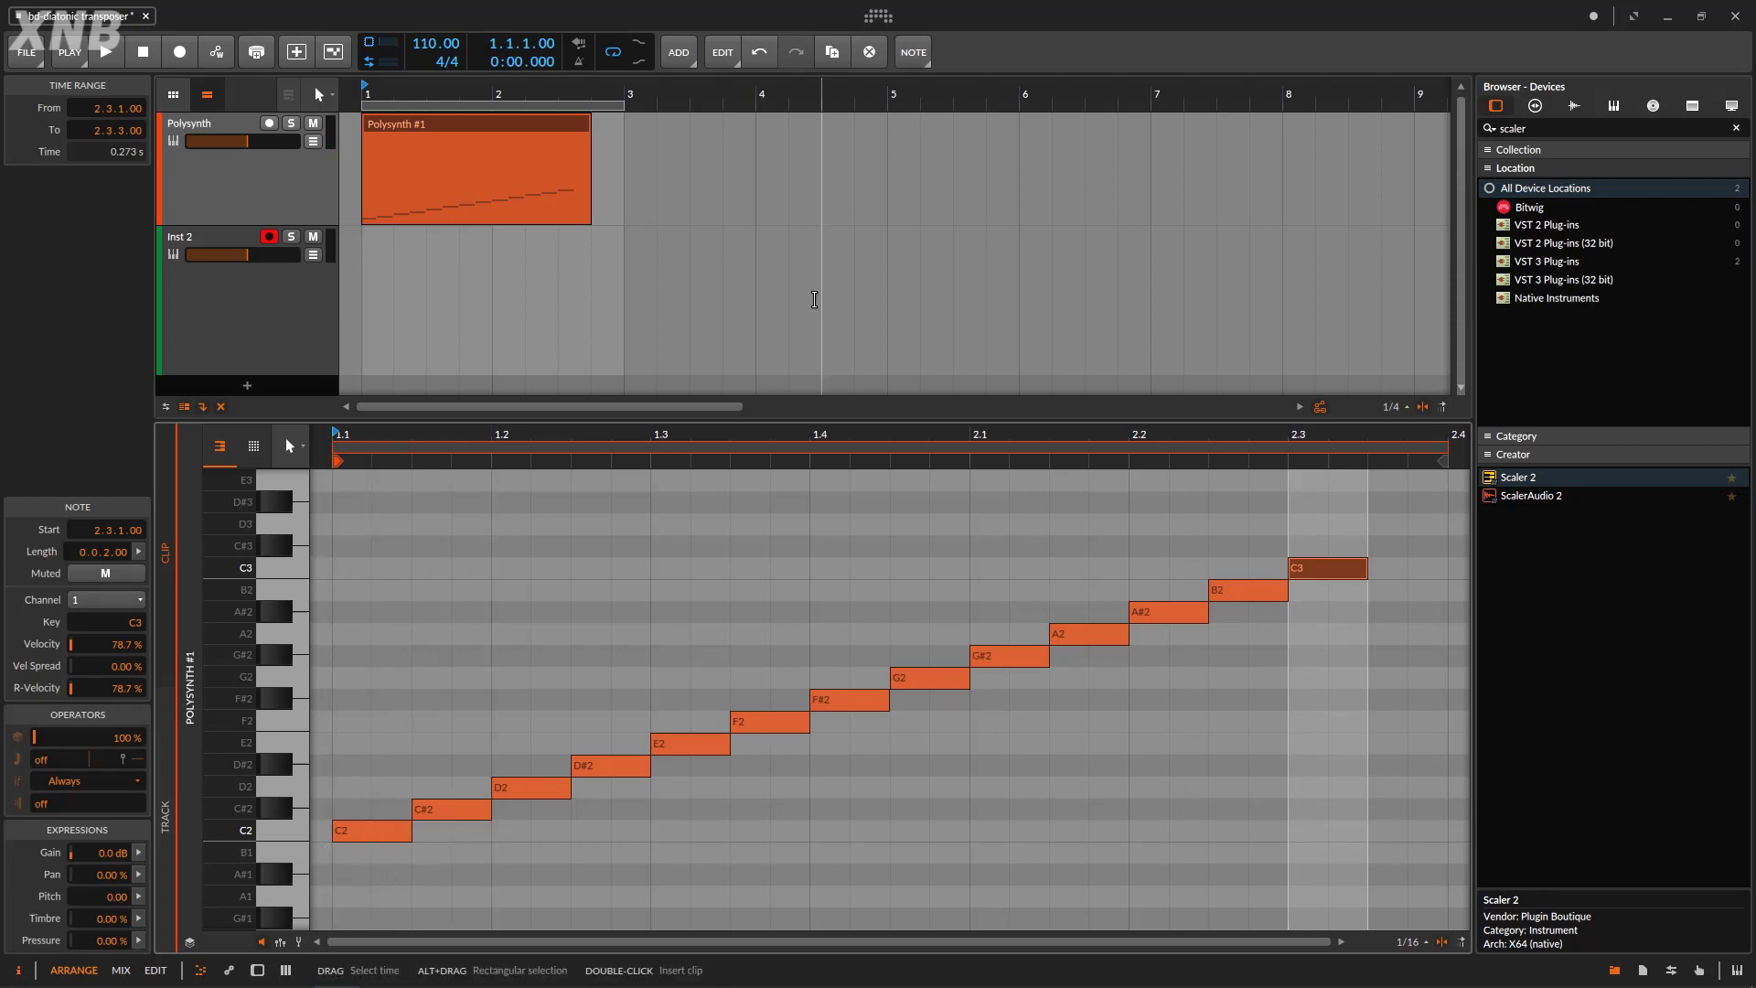
- Play the arp with the Diatonic Transposer bypassed, then switch the transposer back on
{"action": "double_click", "coordinate": [275, 200]}
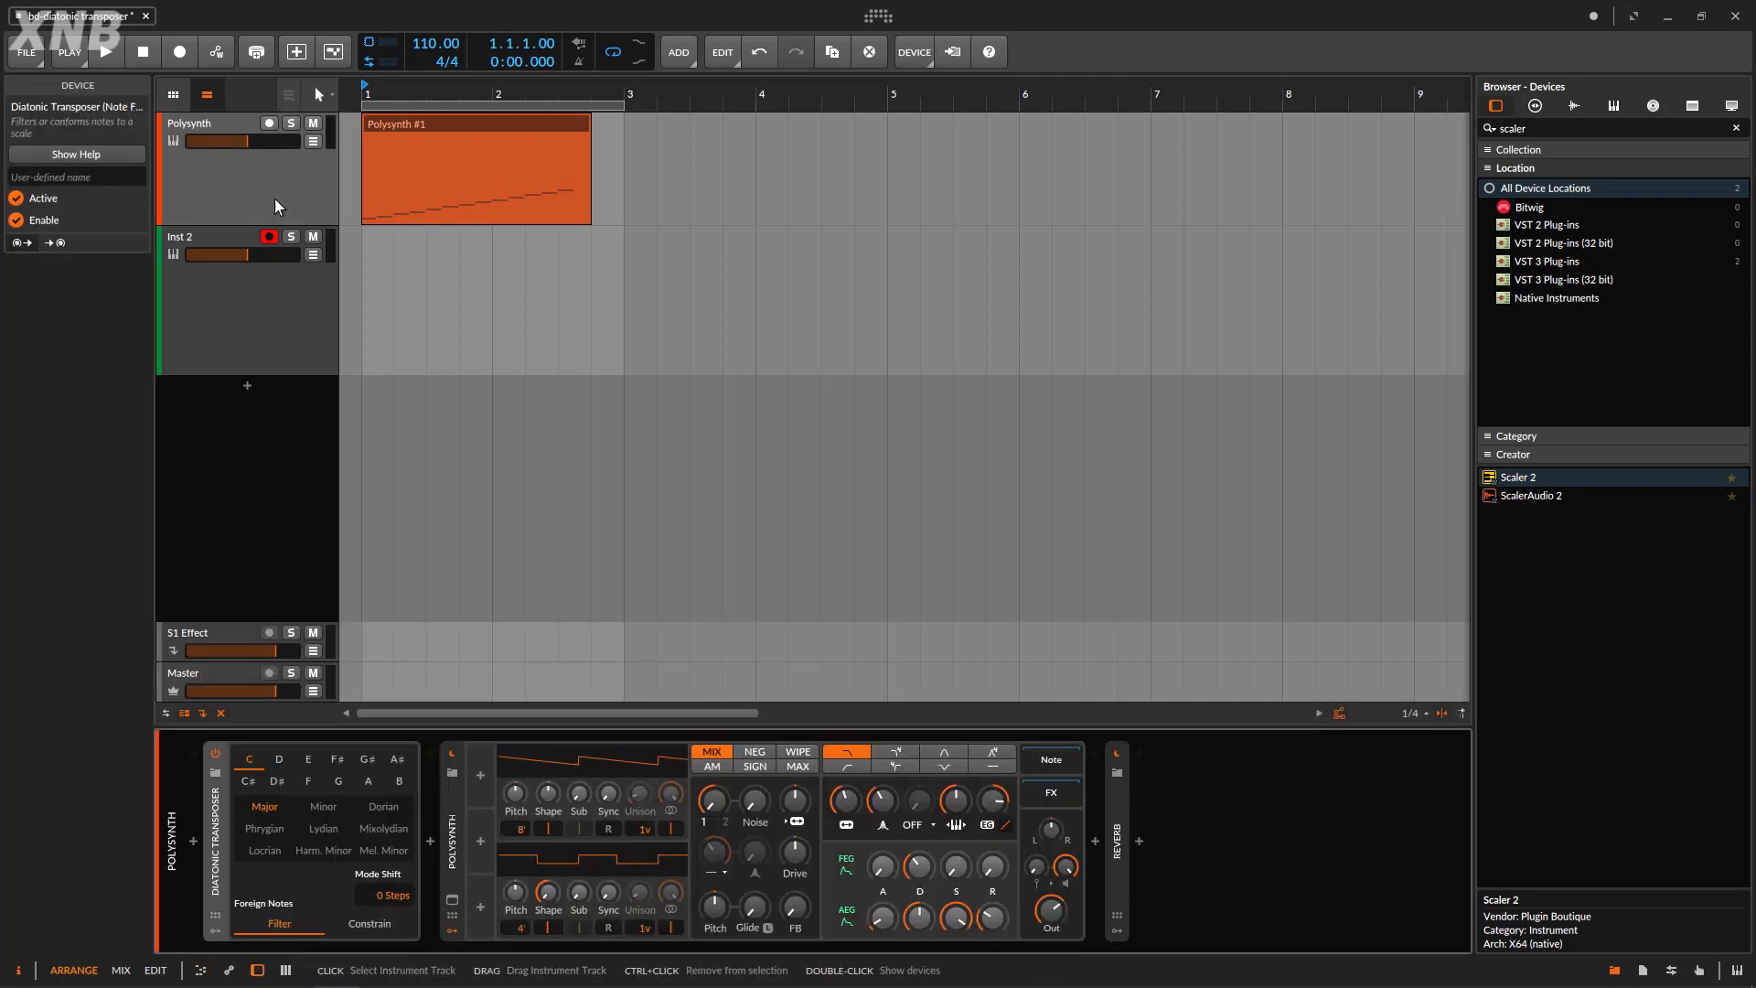
{"action": "left_click", "coordinate": [216, 752]}
{"action": "left_click", "coordinate": [106, 52]}
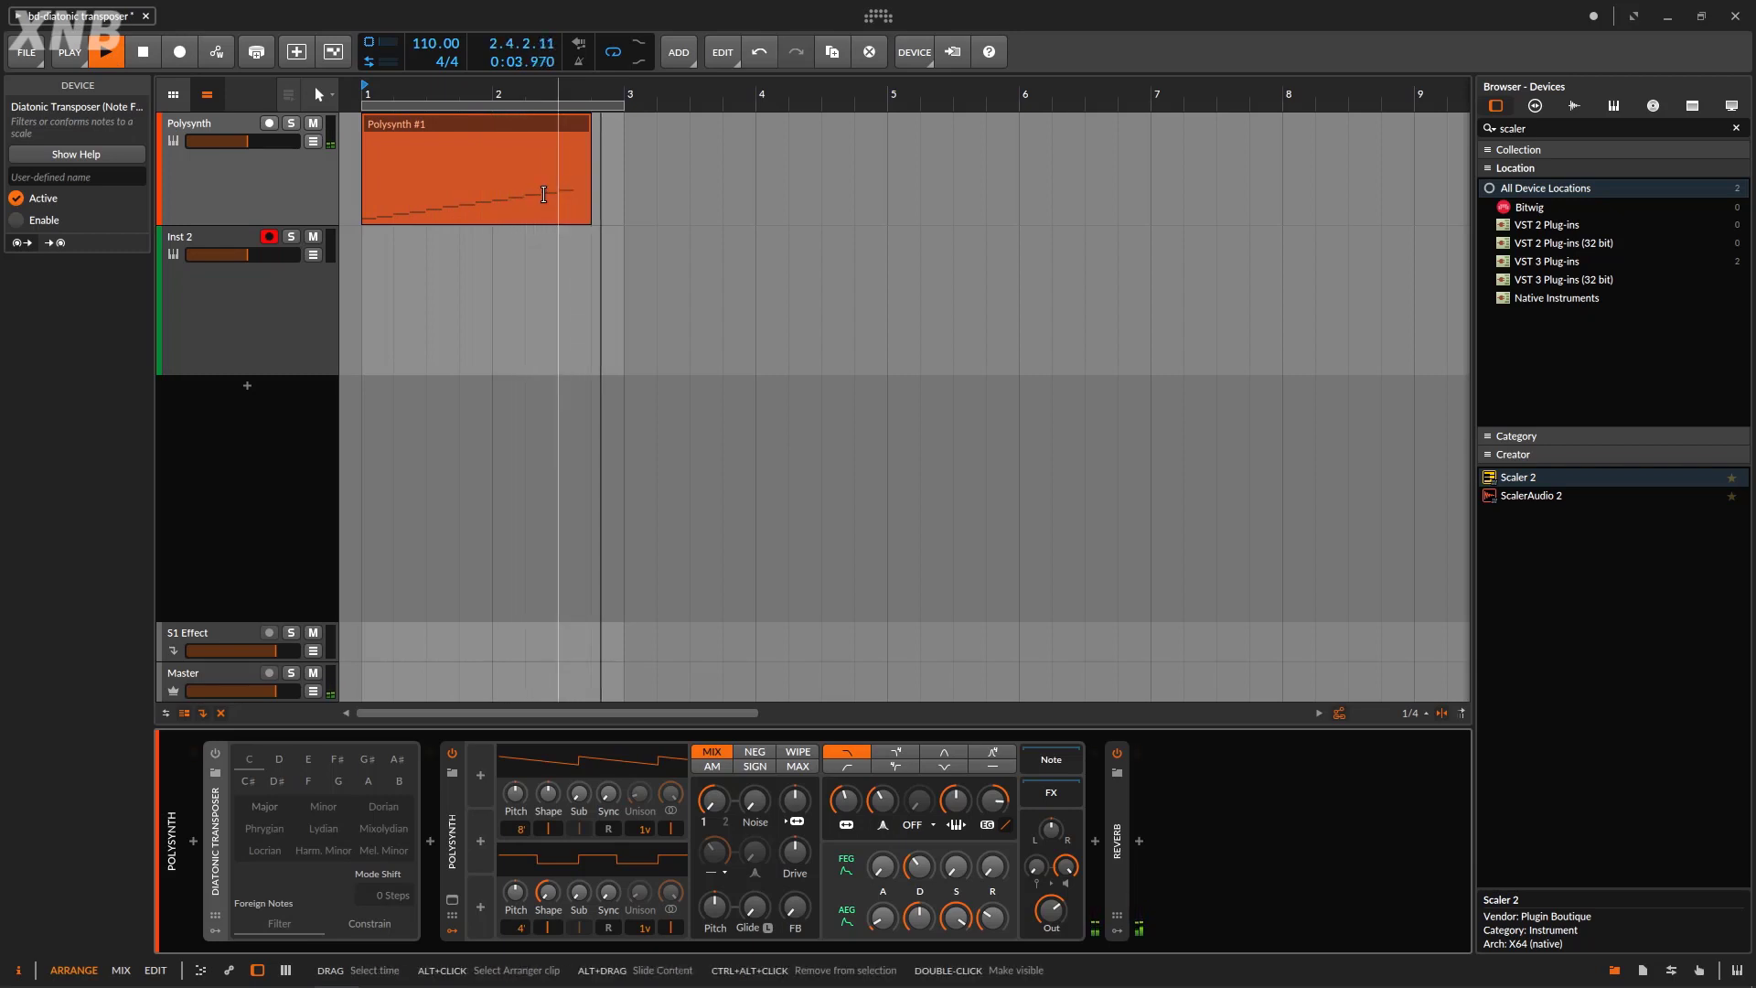
{"action": "left_click", "coordinate": [143, 53]}
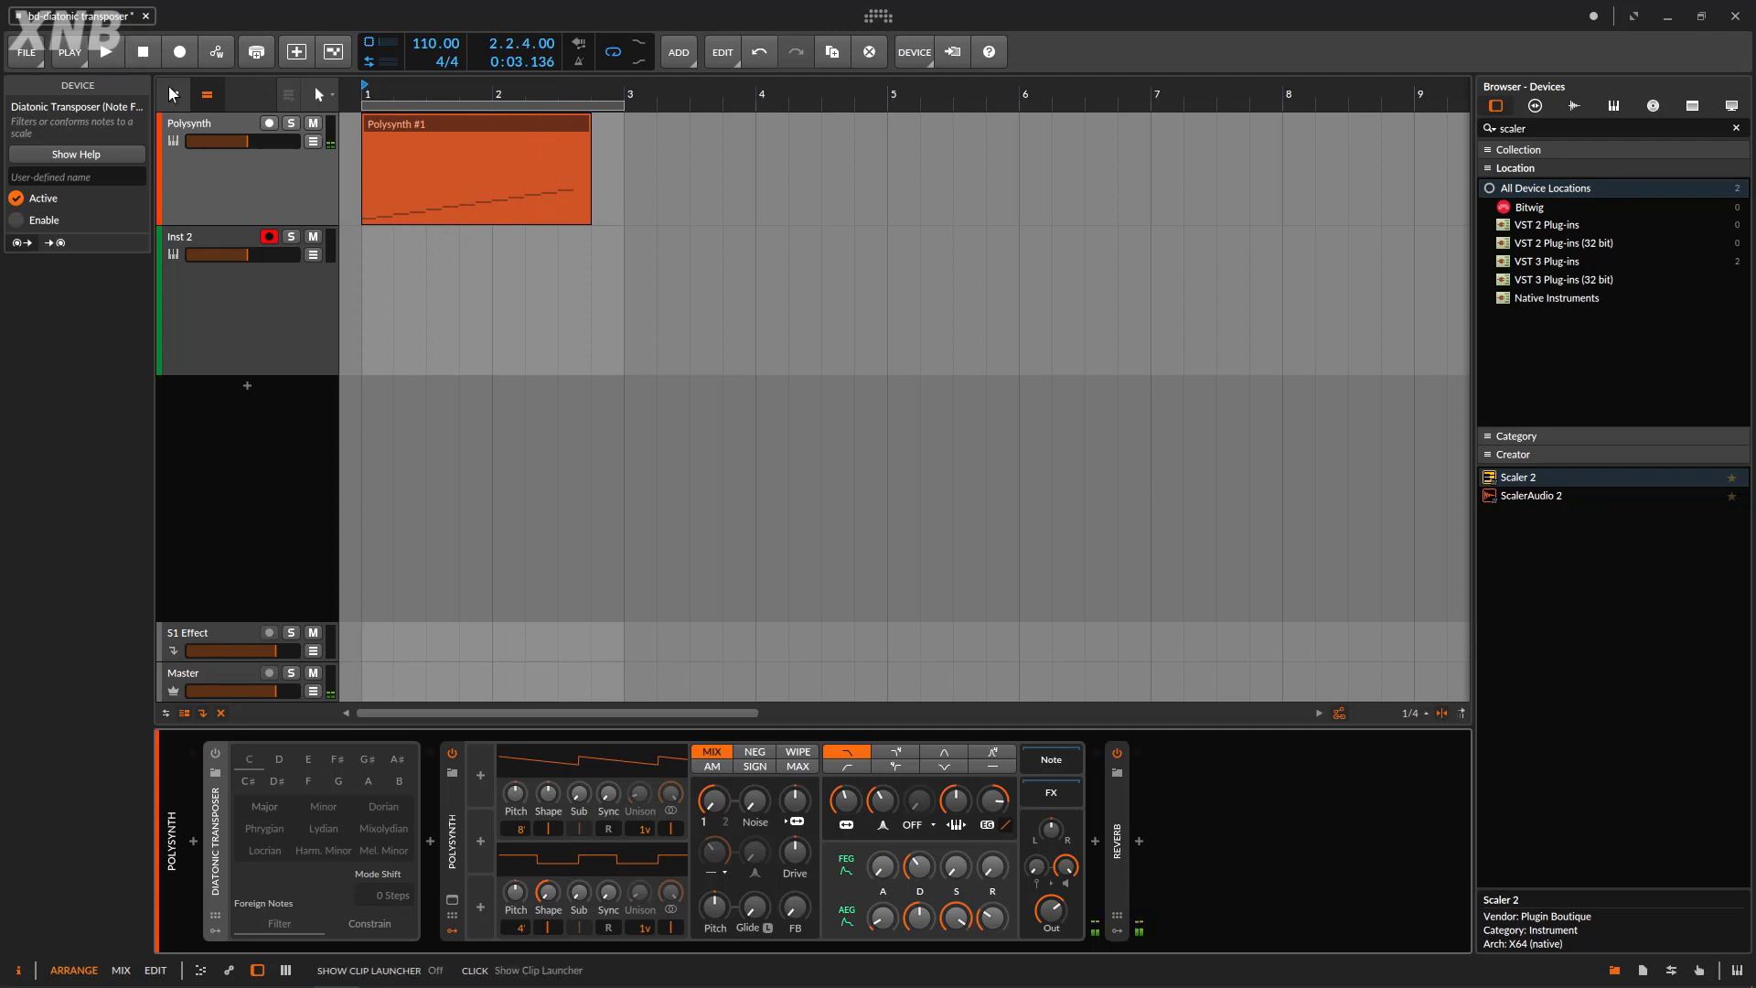
{"action": "left_click", "coordinate": [218, 749]}
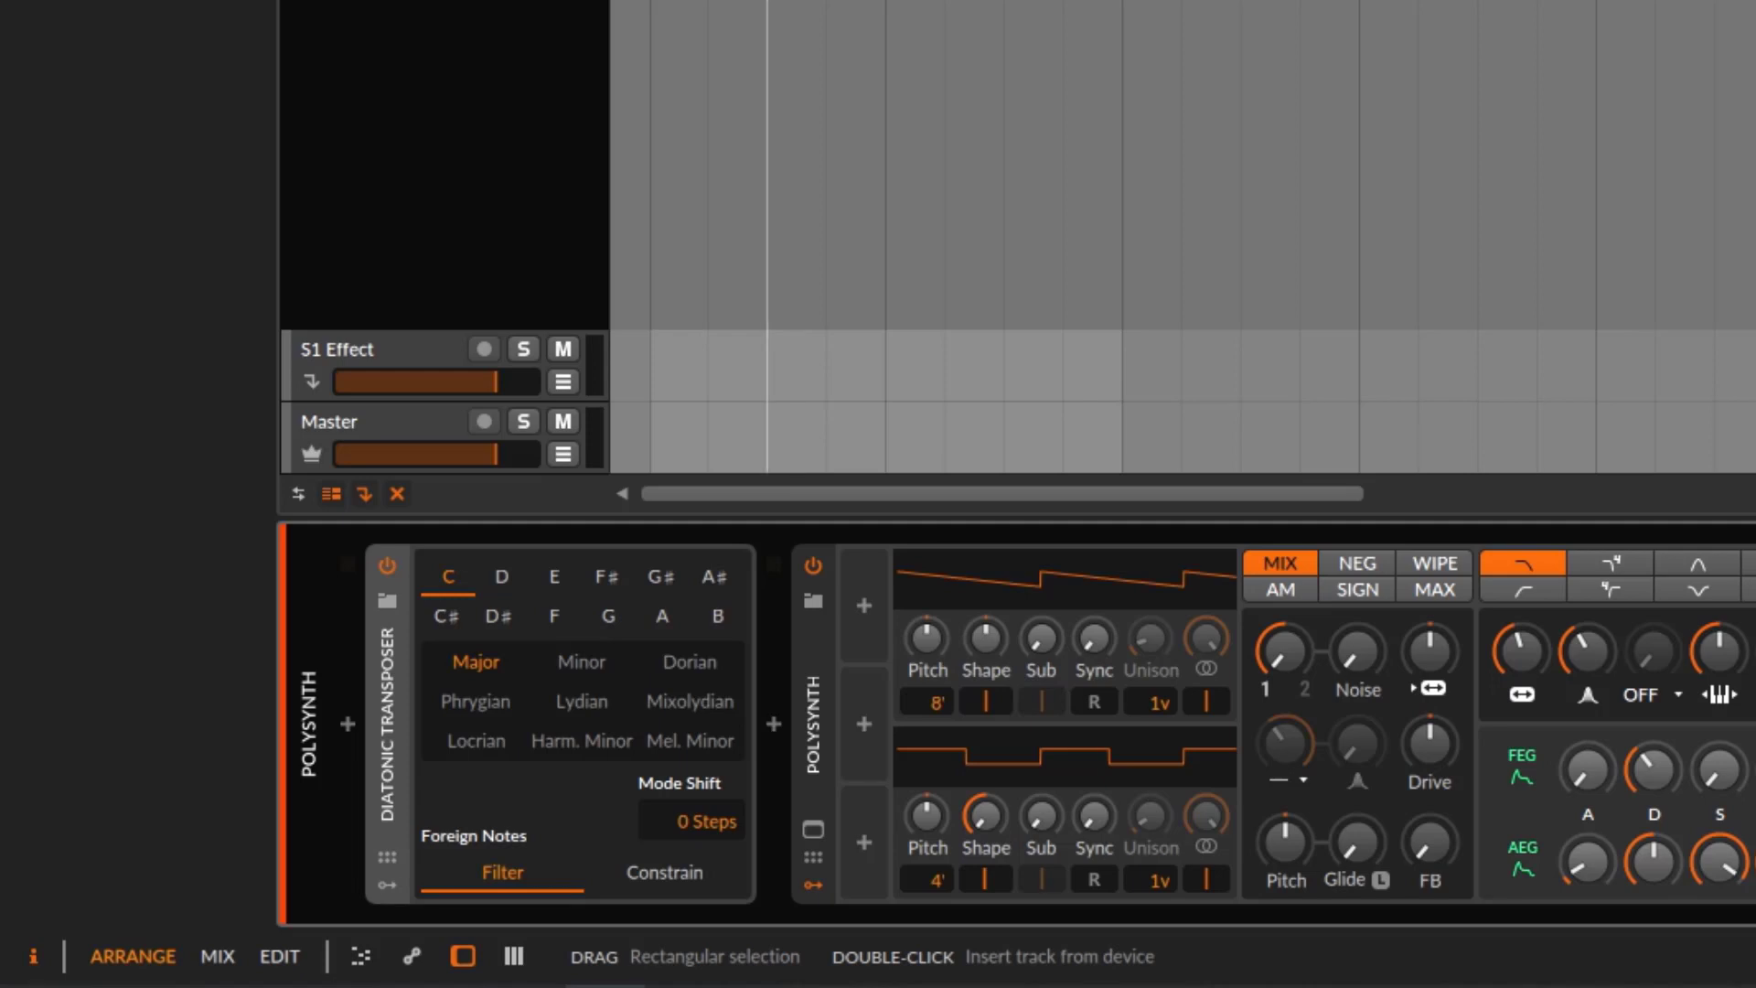
- Try Constrain for foreign notes, return to Filter, and play the arp through the transposer
{"action": "left_click", "coordinate": [622, 878]}
{"action": "left_click", "coordinate": [526, 874]}
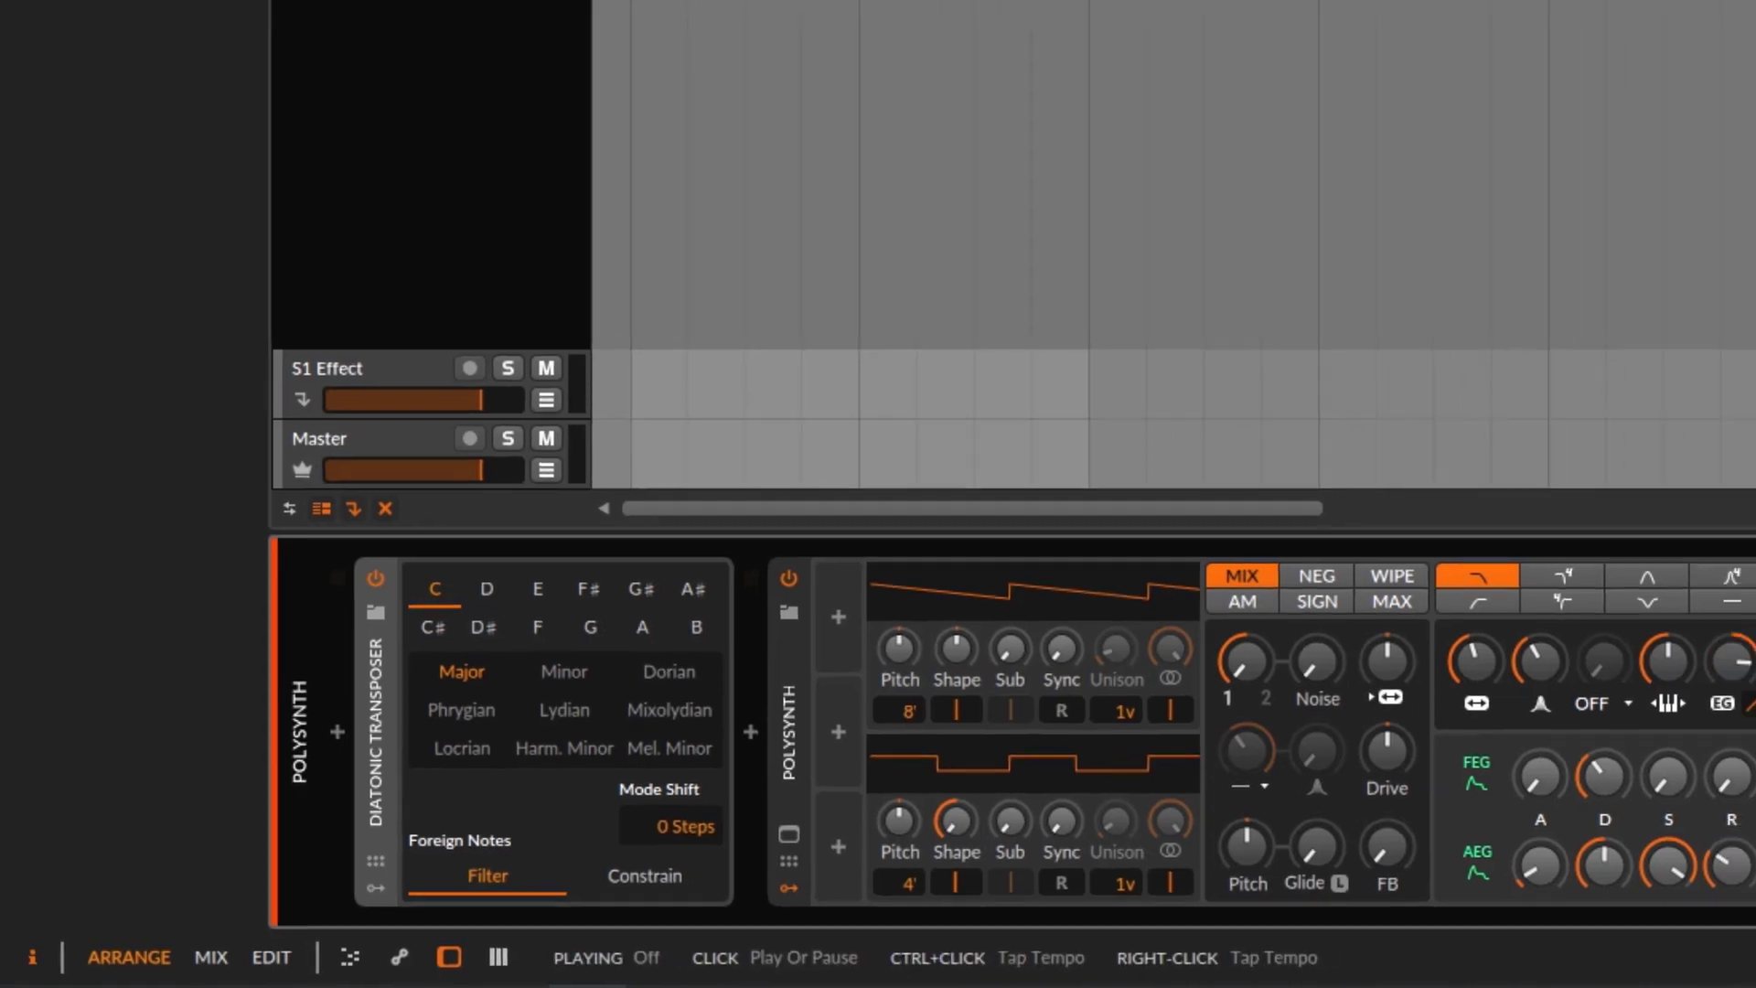
{"action": "left_click", "coordinate": [108, 52]}
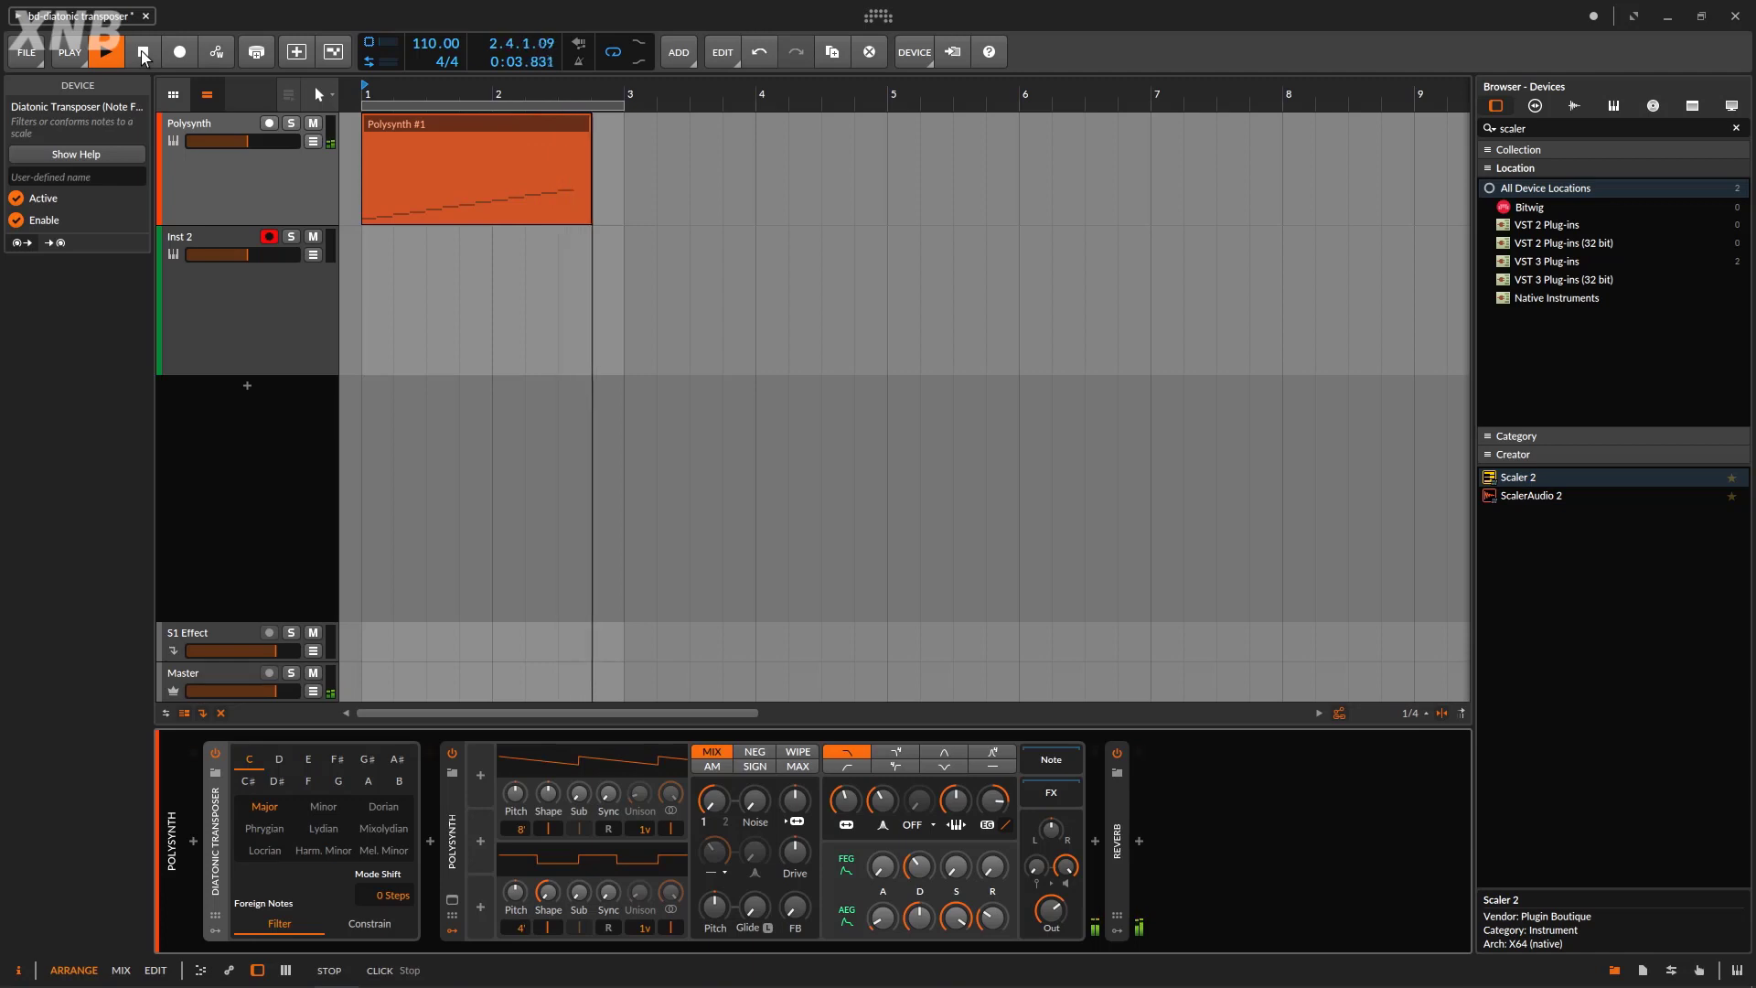
{"action": "left_click", "coordinate": [144, 53]}
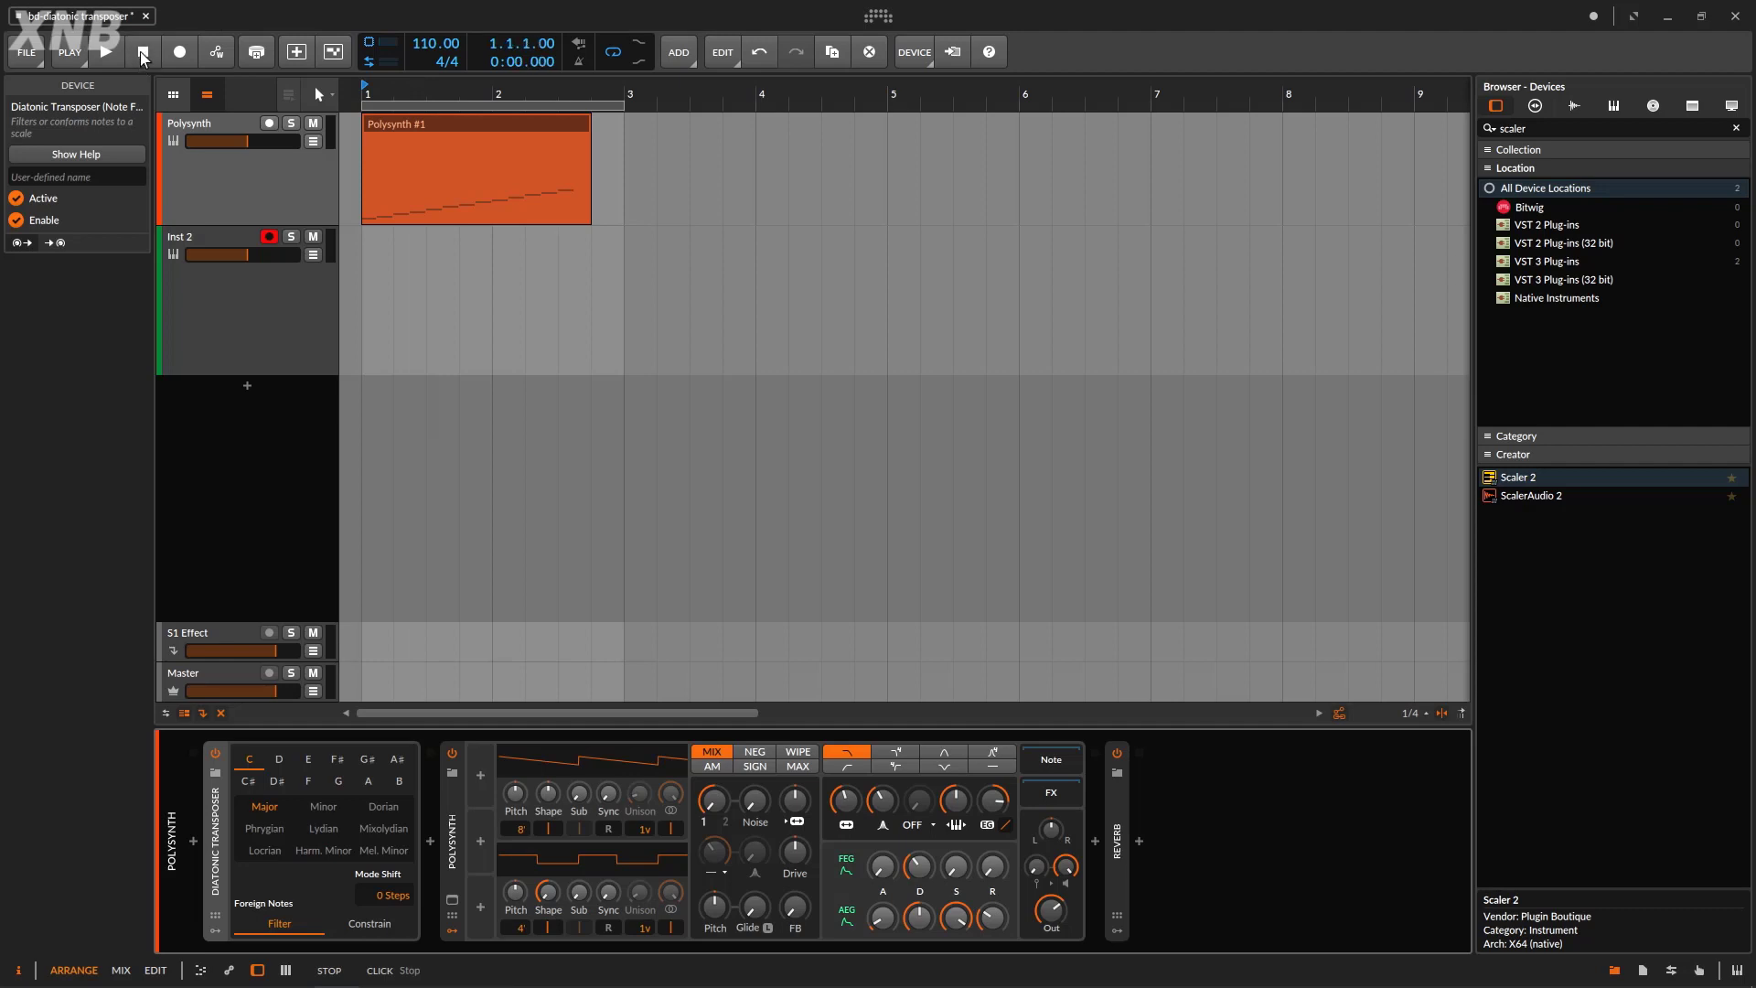
- Record the transposed arp onto Inst 2 as a new clip
{"action": "left_click", "coordinate": [106, 51]}
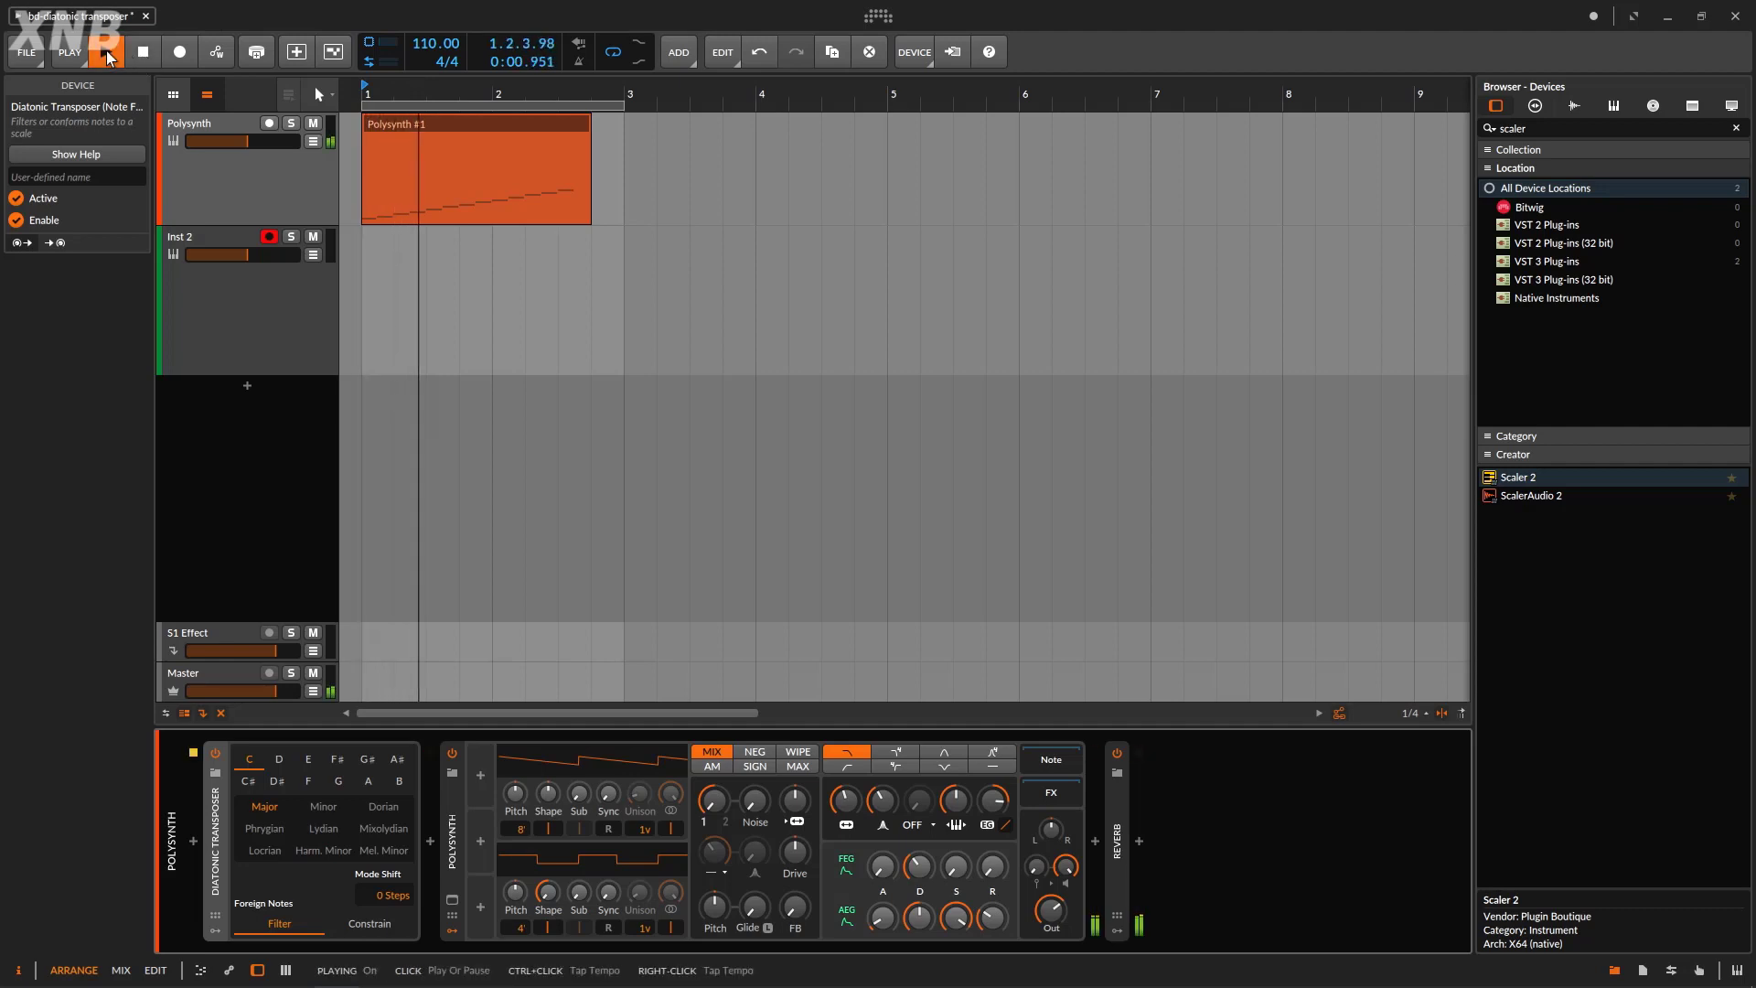
{"action": "left_click", "coordinate": [146, 51]}
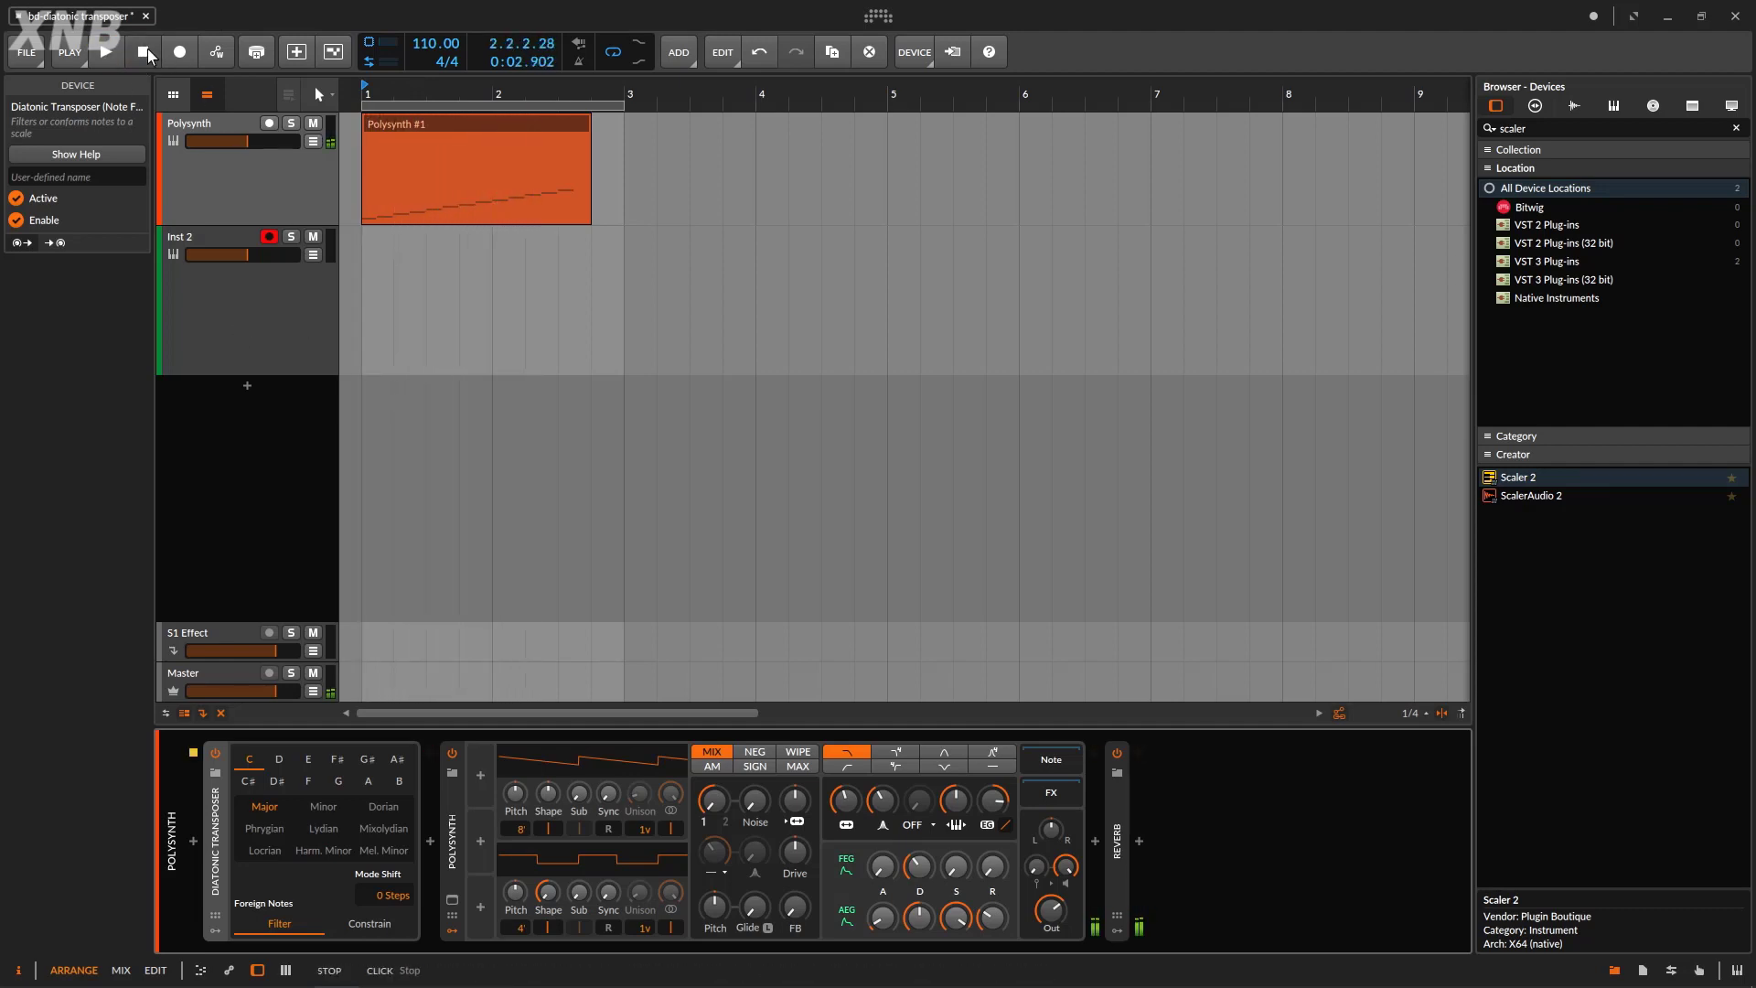
{"action": "key", "text": "space"}
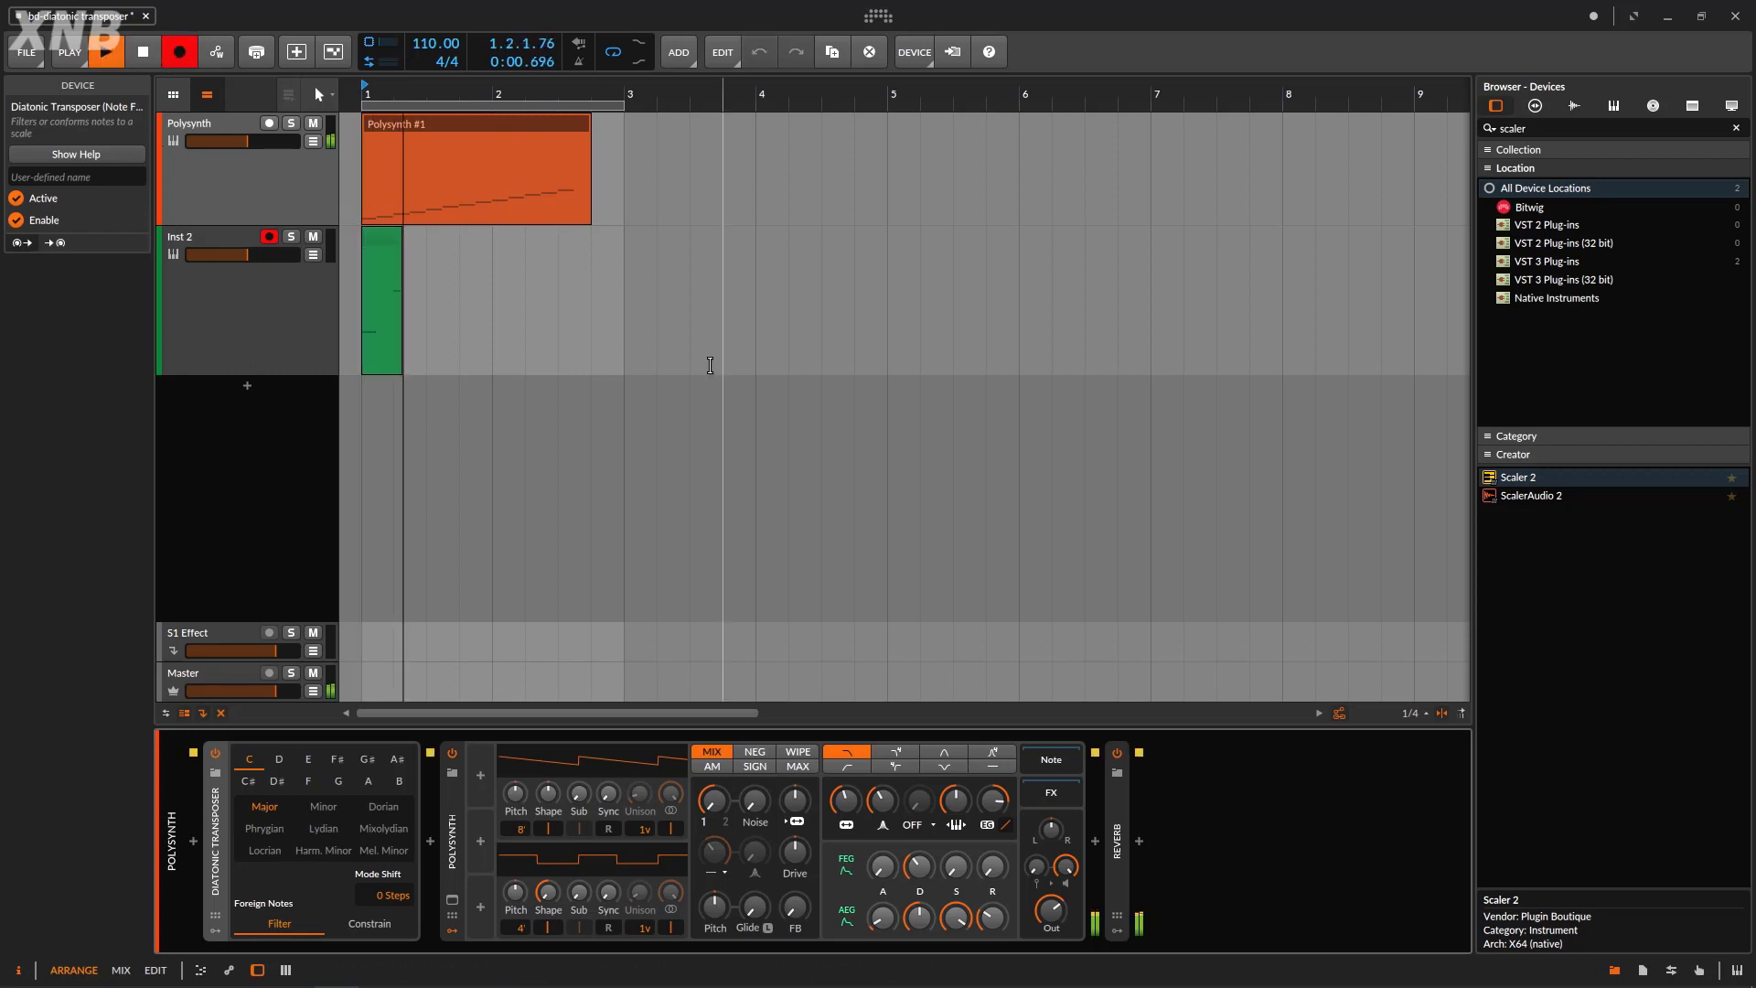
{"action": "double_click", "coordinate": [144, 53]}
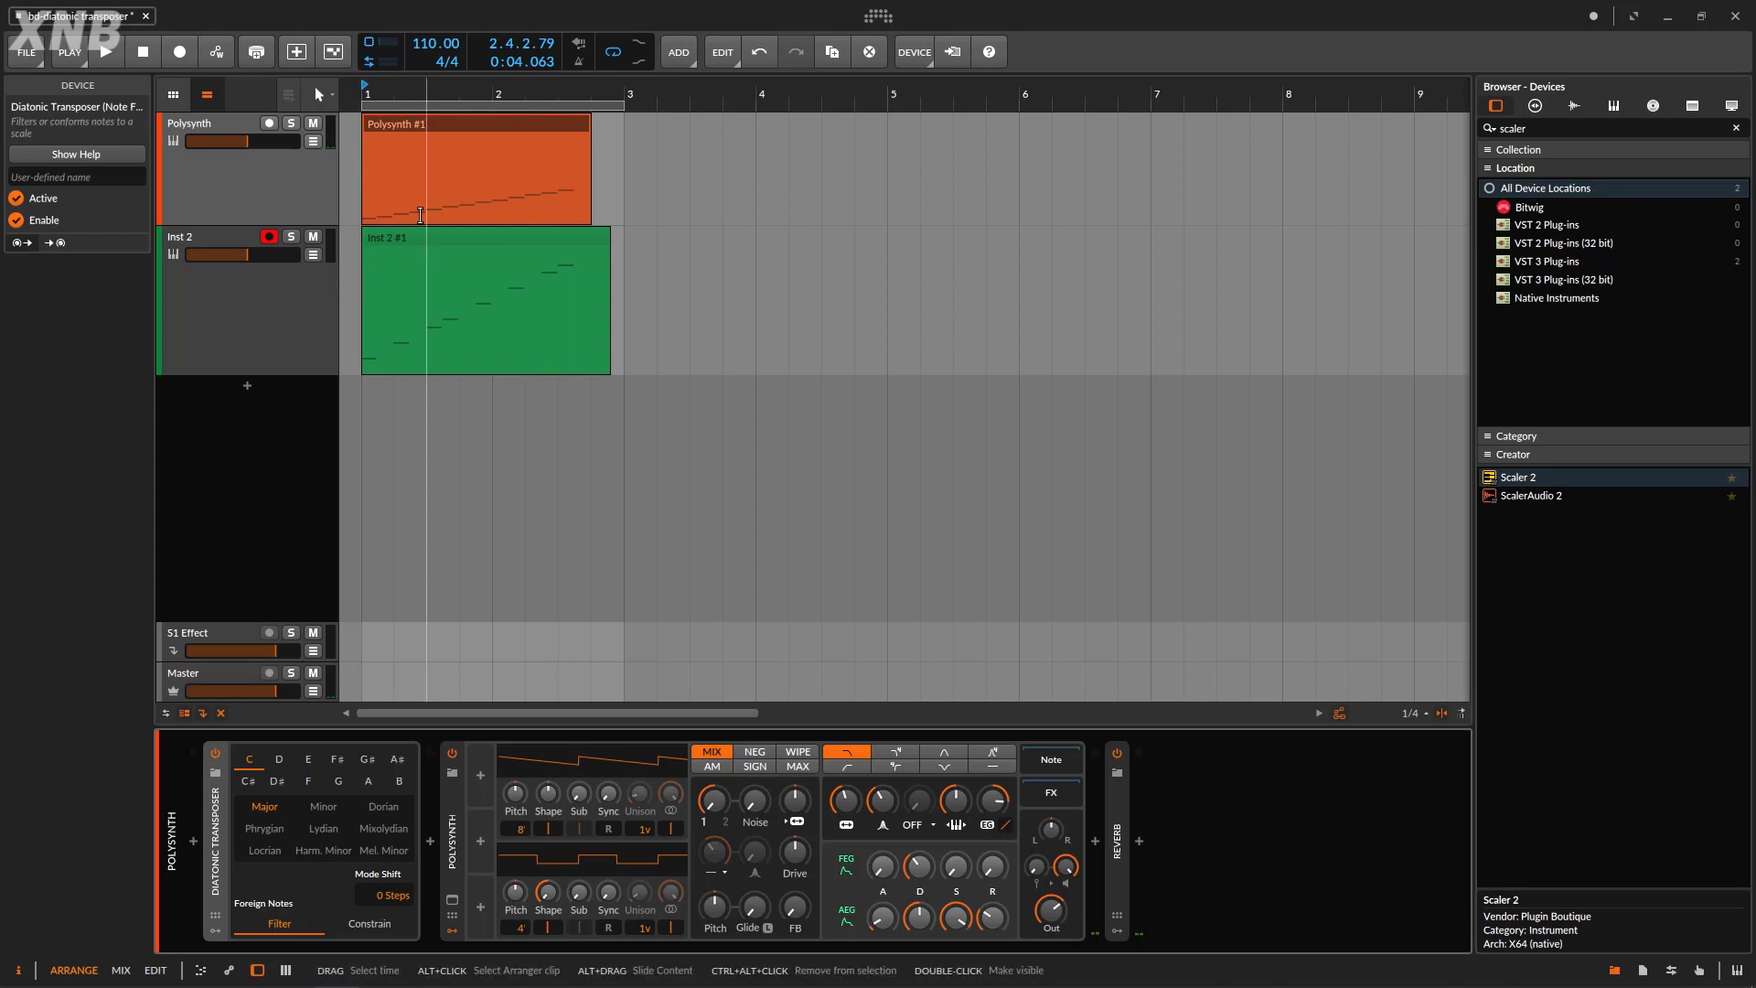
- Review the Inst 2 #1 clip's eight C major notes from C2 to C3
{"action": "double_click", "coordinate": [442, 242]}
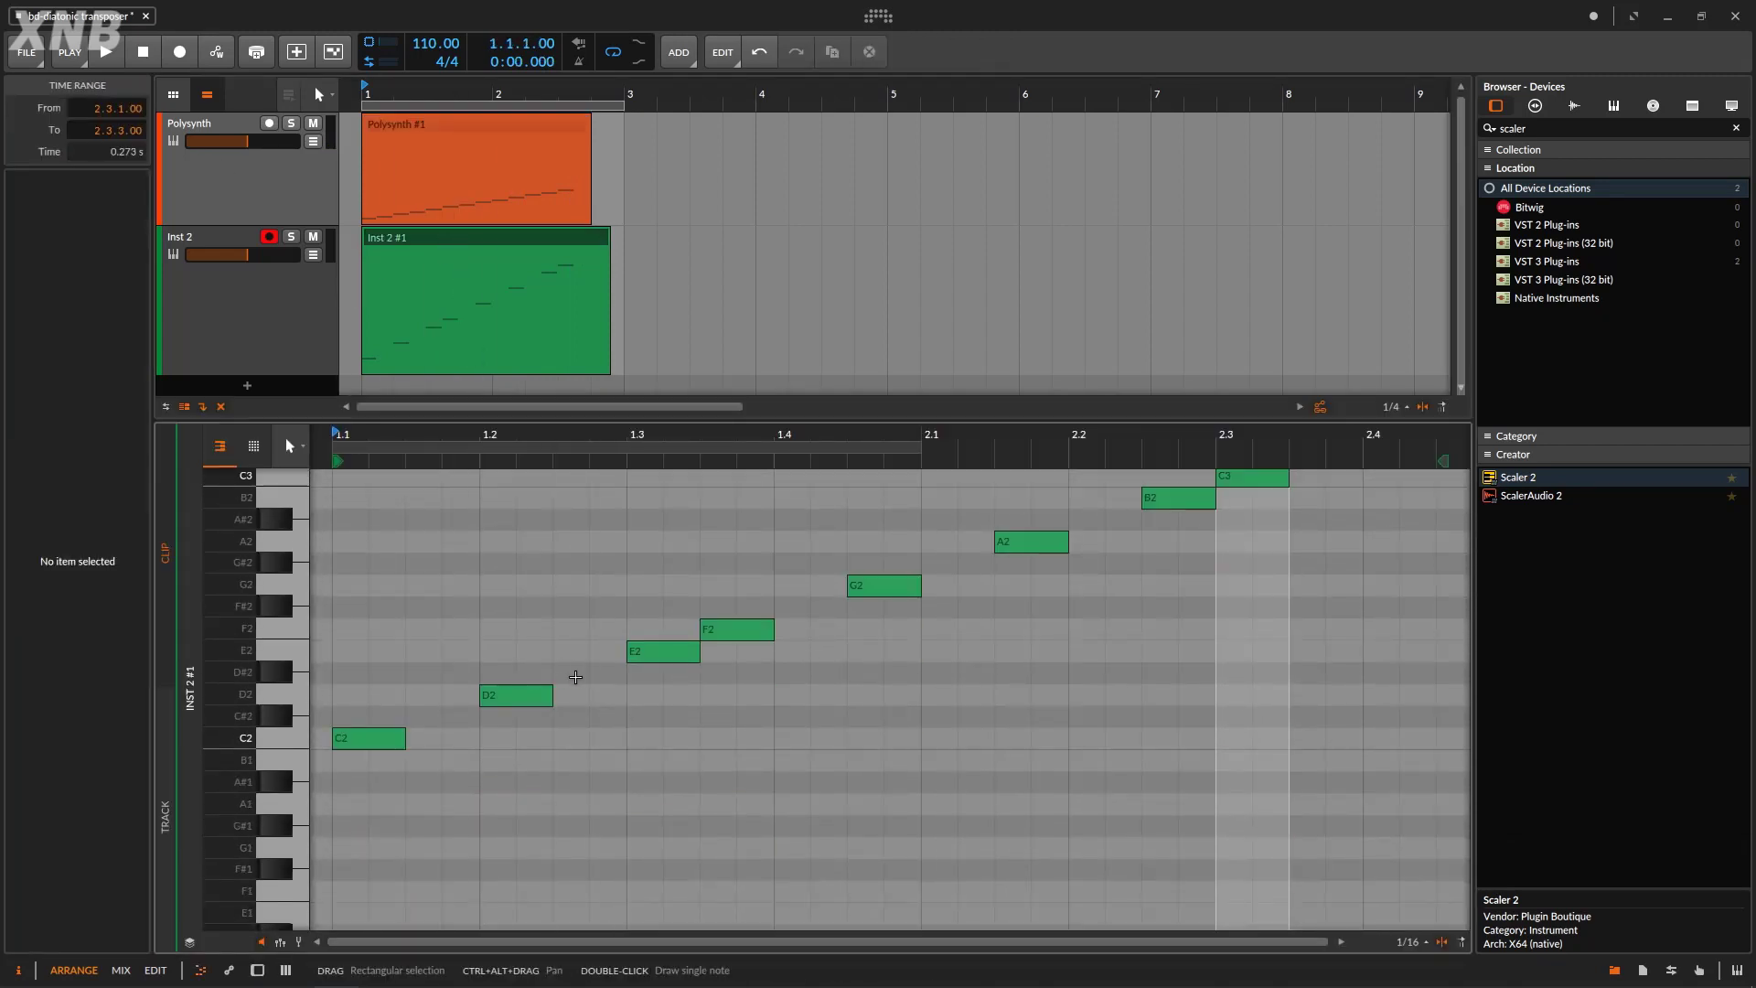
{"action": "scroll", "coordinate": [1046, 658], "scroll_direction": "up", "scroll_amount": 1}
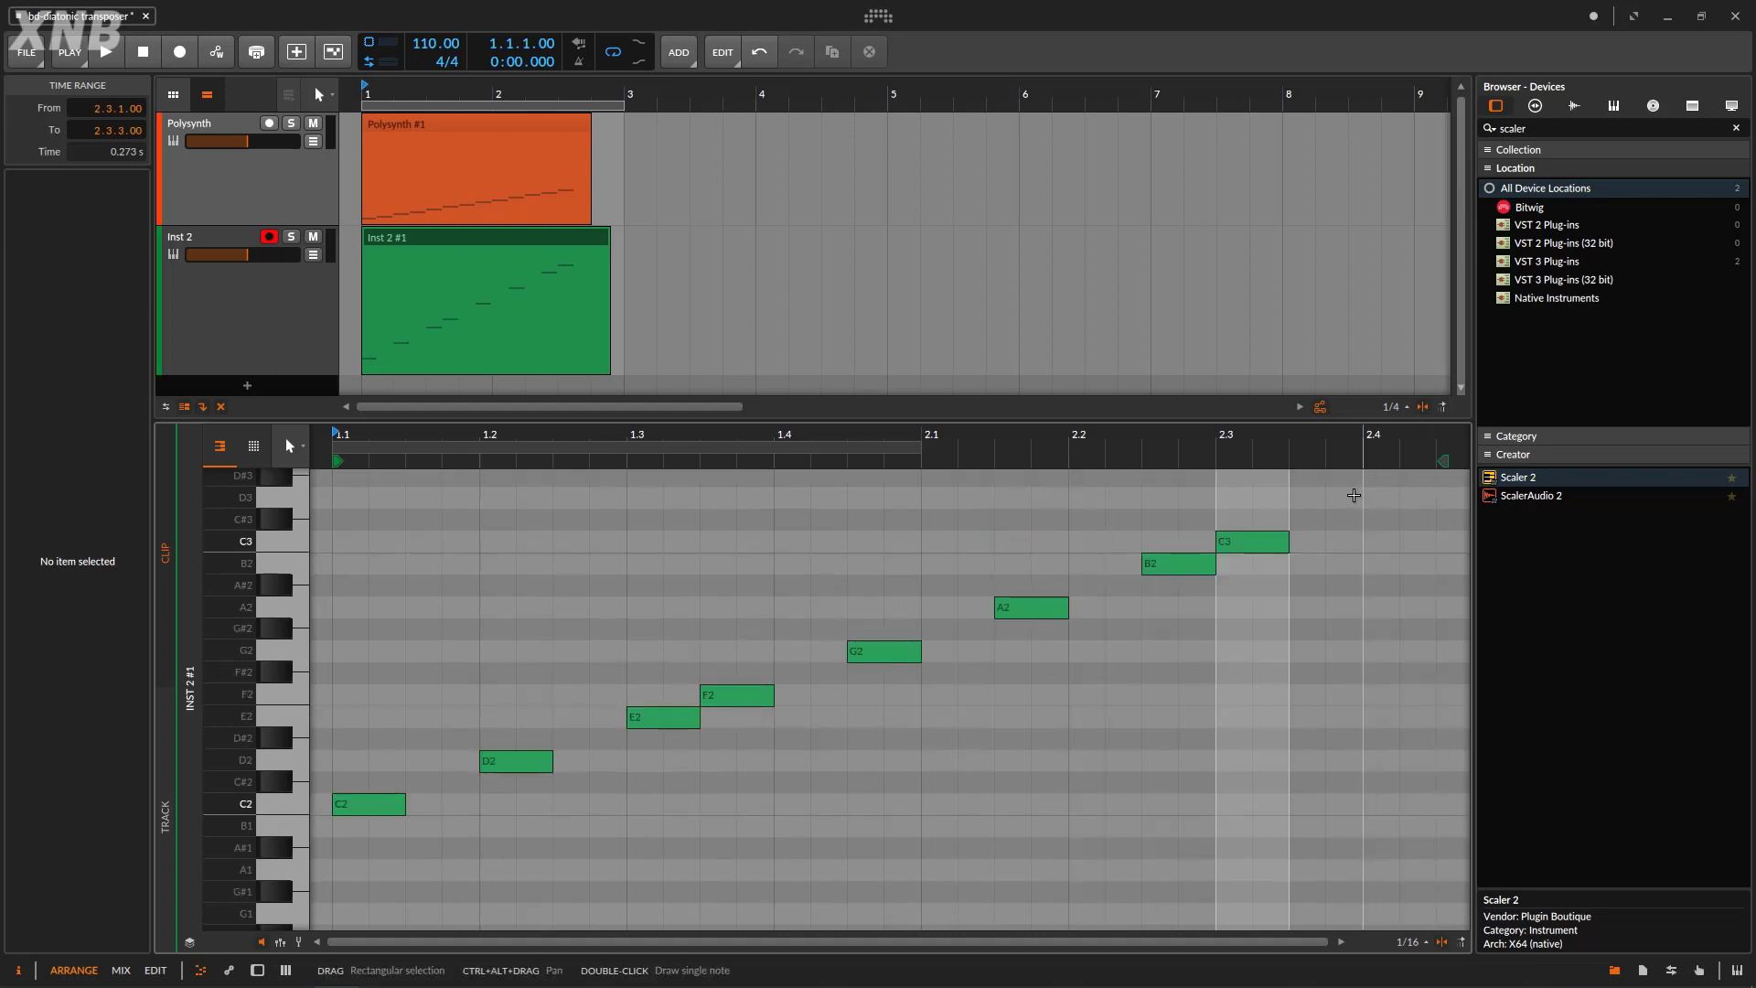
{"action": "left_click_drag", "start_coordinate": [1354, 495], "coordinate": [640, 752]}
{"action": "scroll", "coordinate": [887, 696], "scroll_direction": "left", "scroll_amount": 1}
{"action": "left_click", "coordinate": [510, 802]}
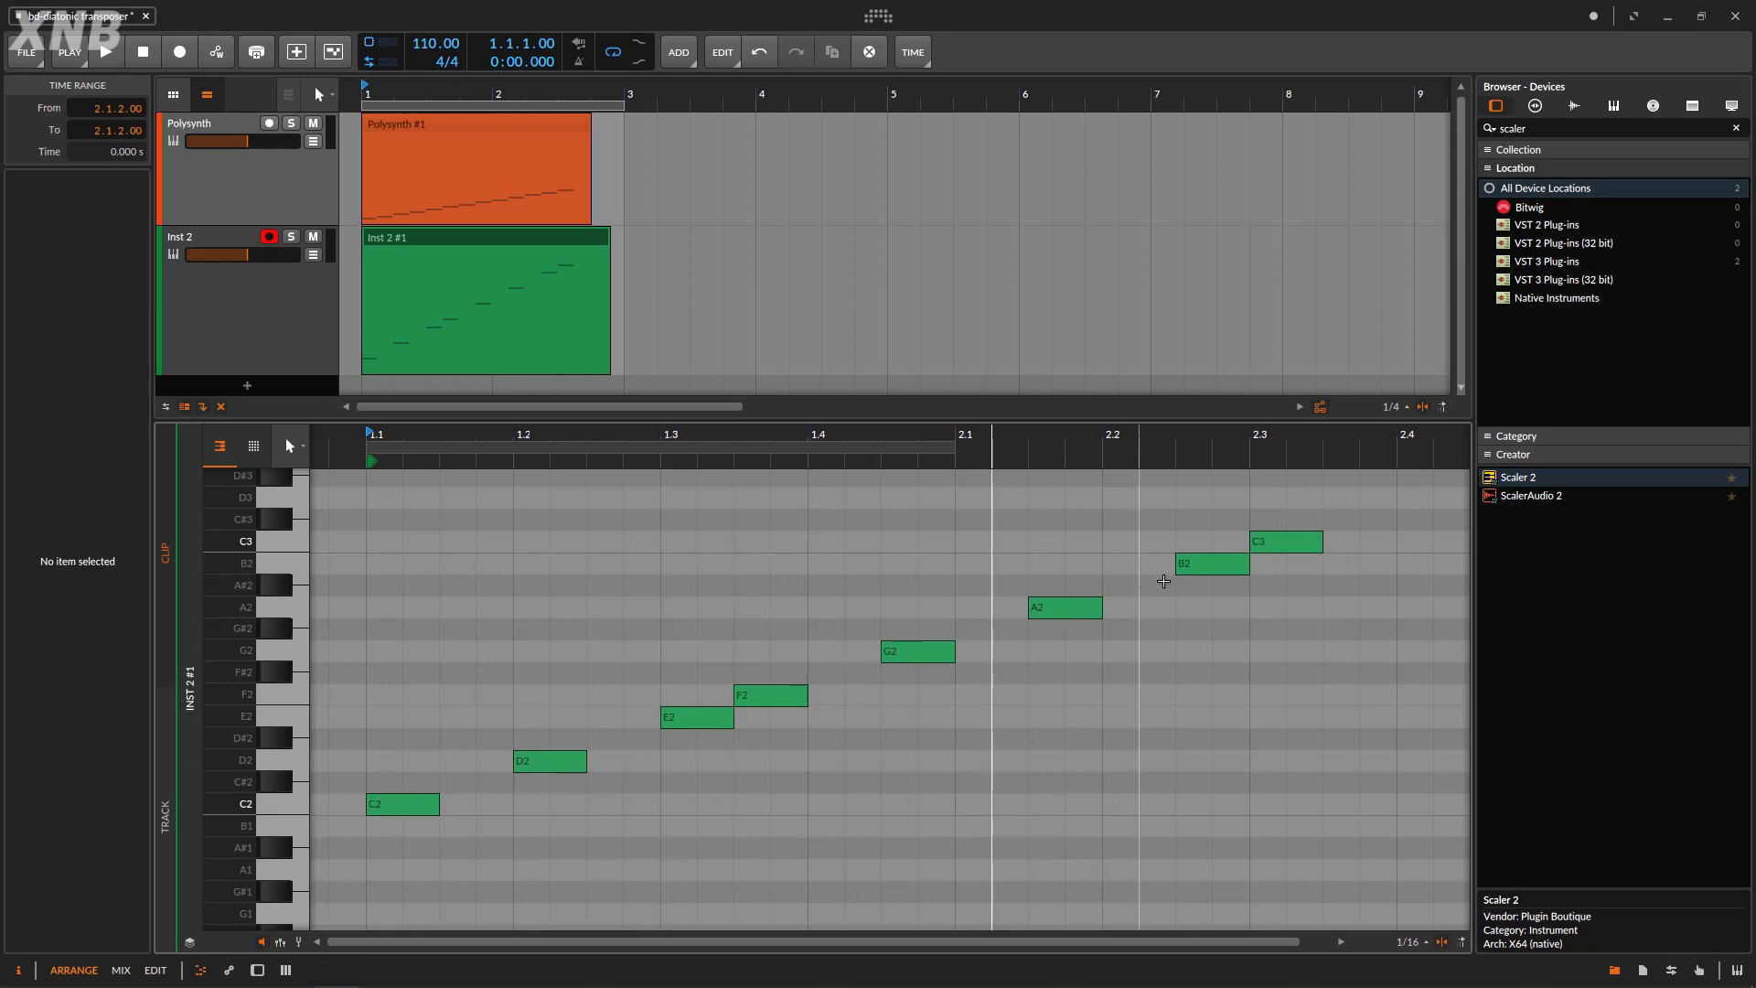
{"action": "left_click_drag", "start_coordinate": [1397, 503], "coordinate": [370, 875]}
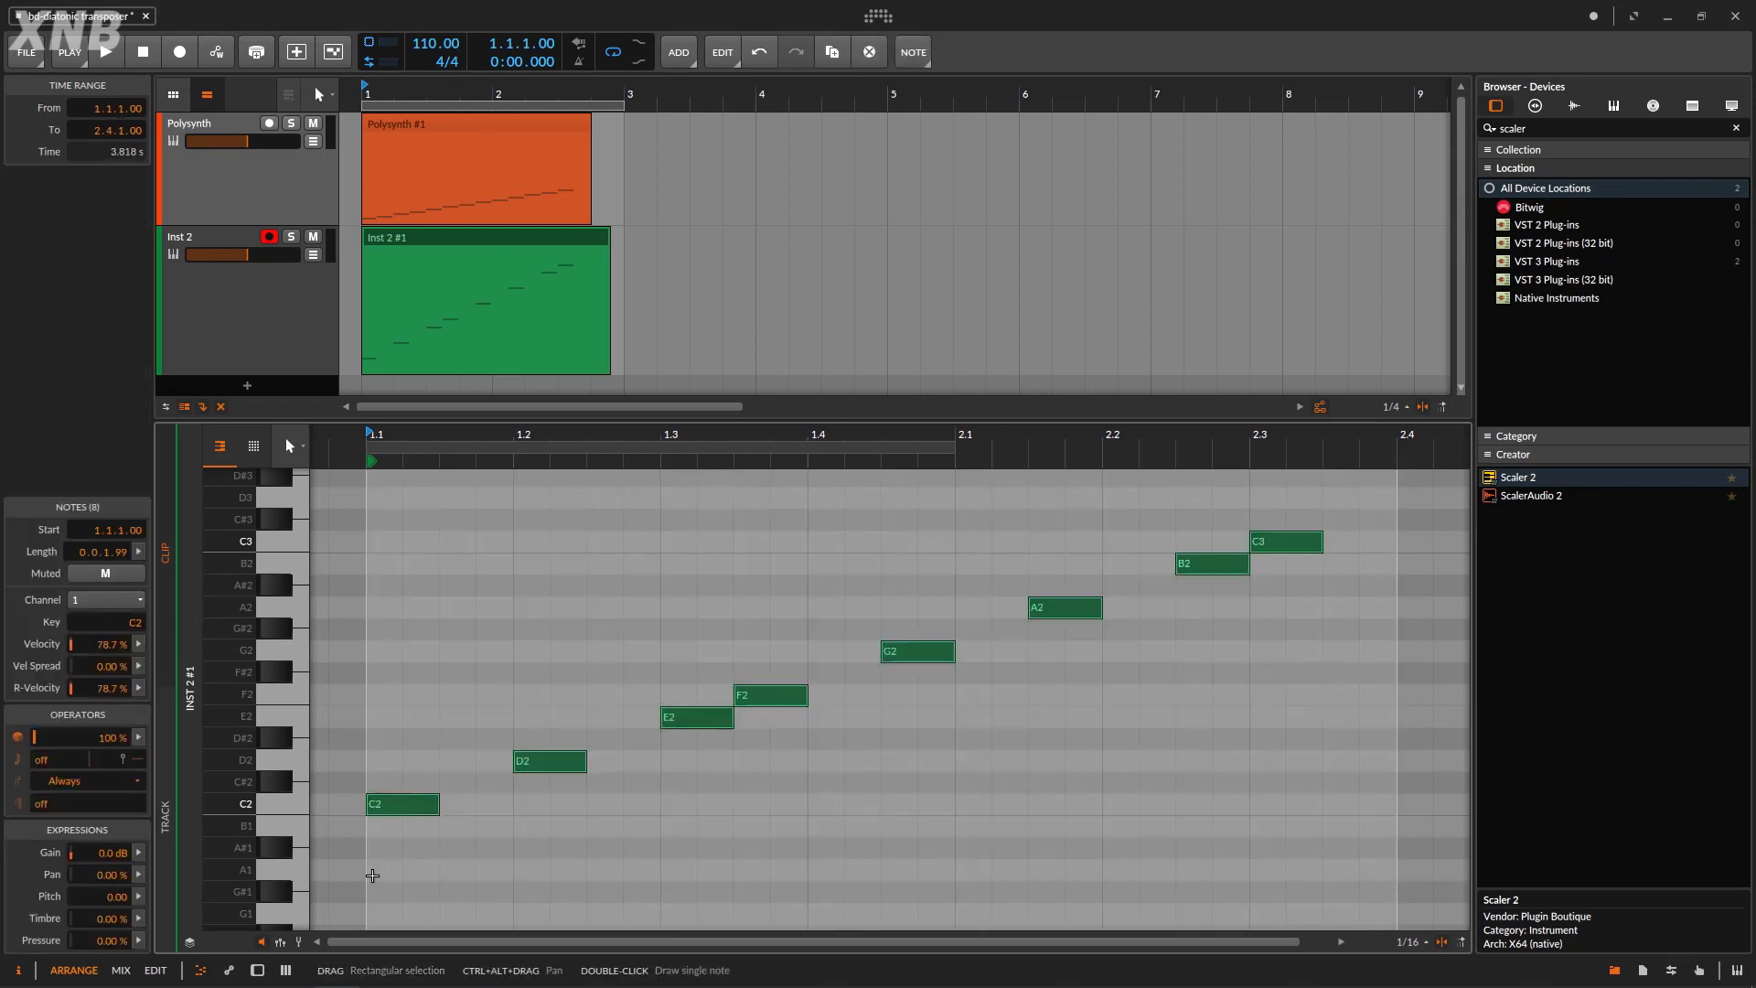
{"action": "double_click", "coordinate": [270, 213]}
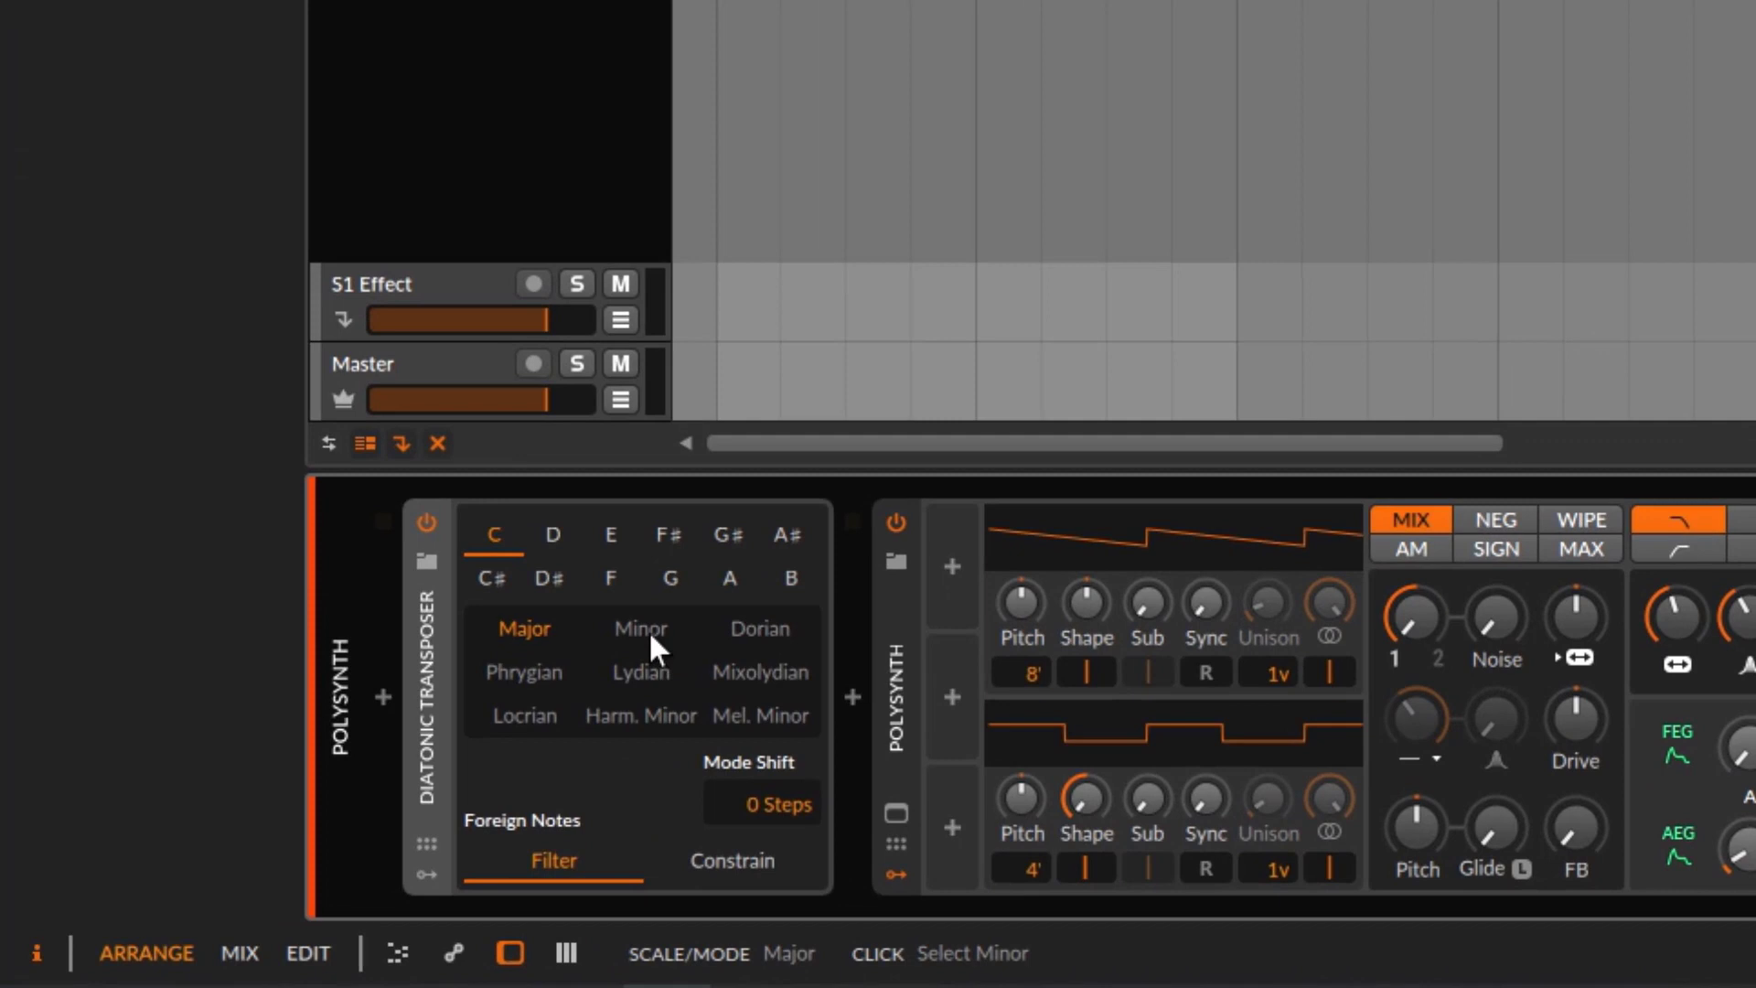
- Switch the Diatonic Transposer to Minor and re-record the arp onto Inst 2
{"action": "left_click", "coordinate": [323, 806]}
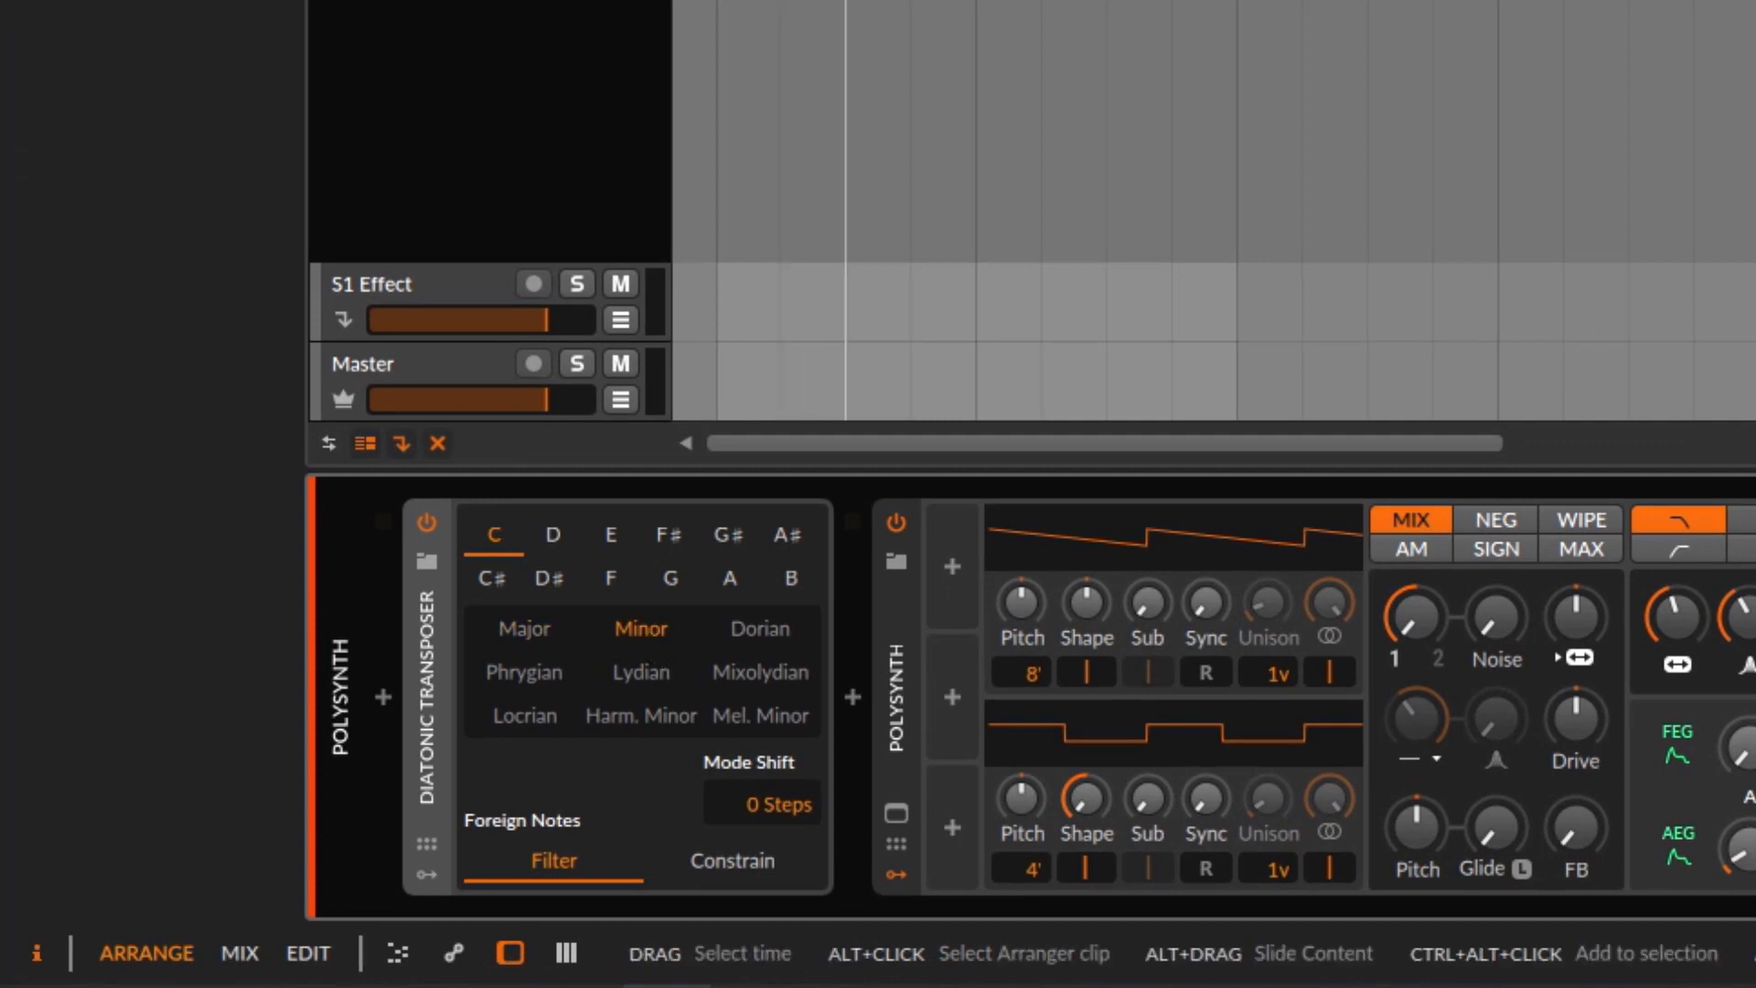
{"action": "key", "text": "i"}
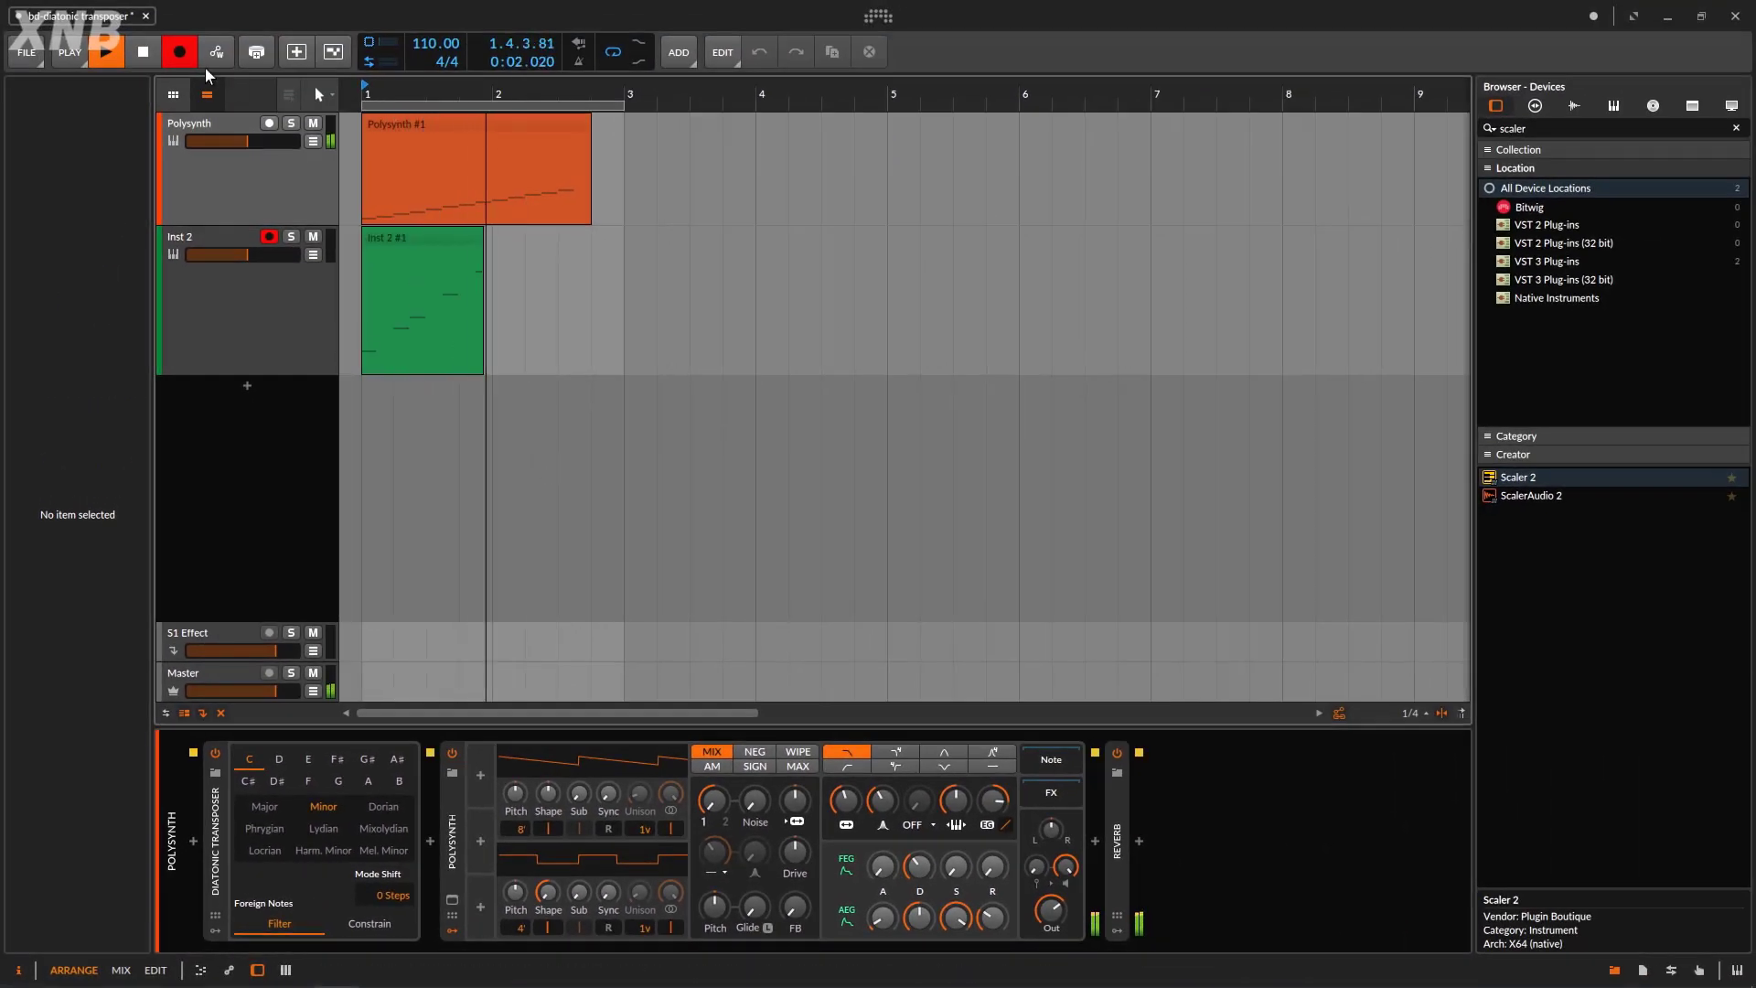
{"action": "left_click", "coordinate": [148, 57]}
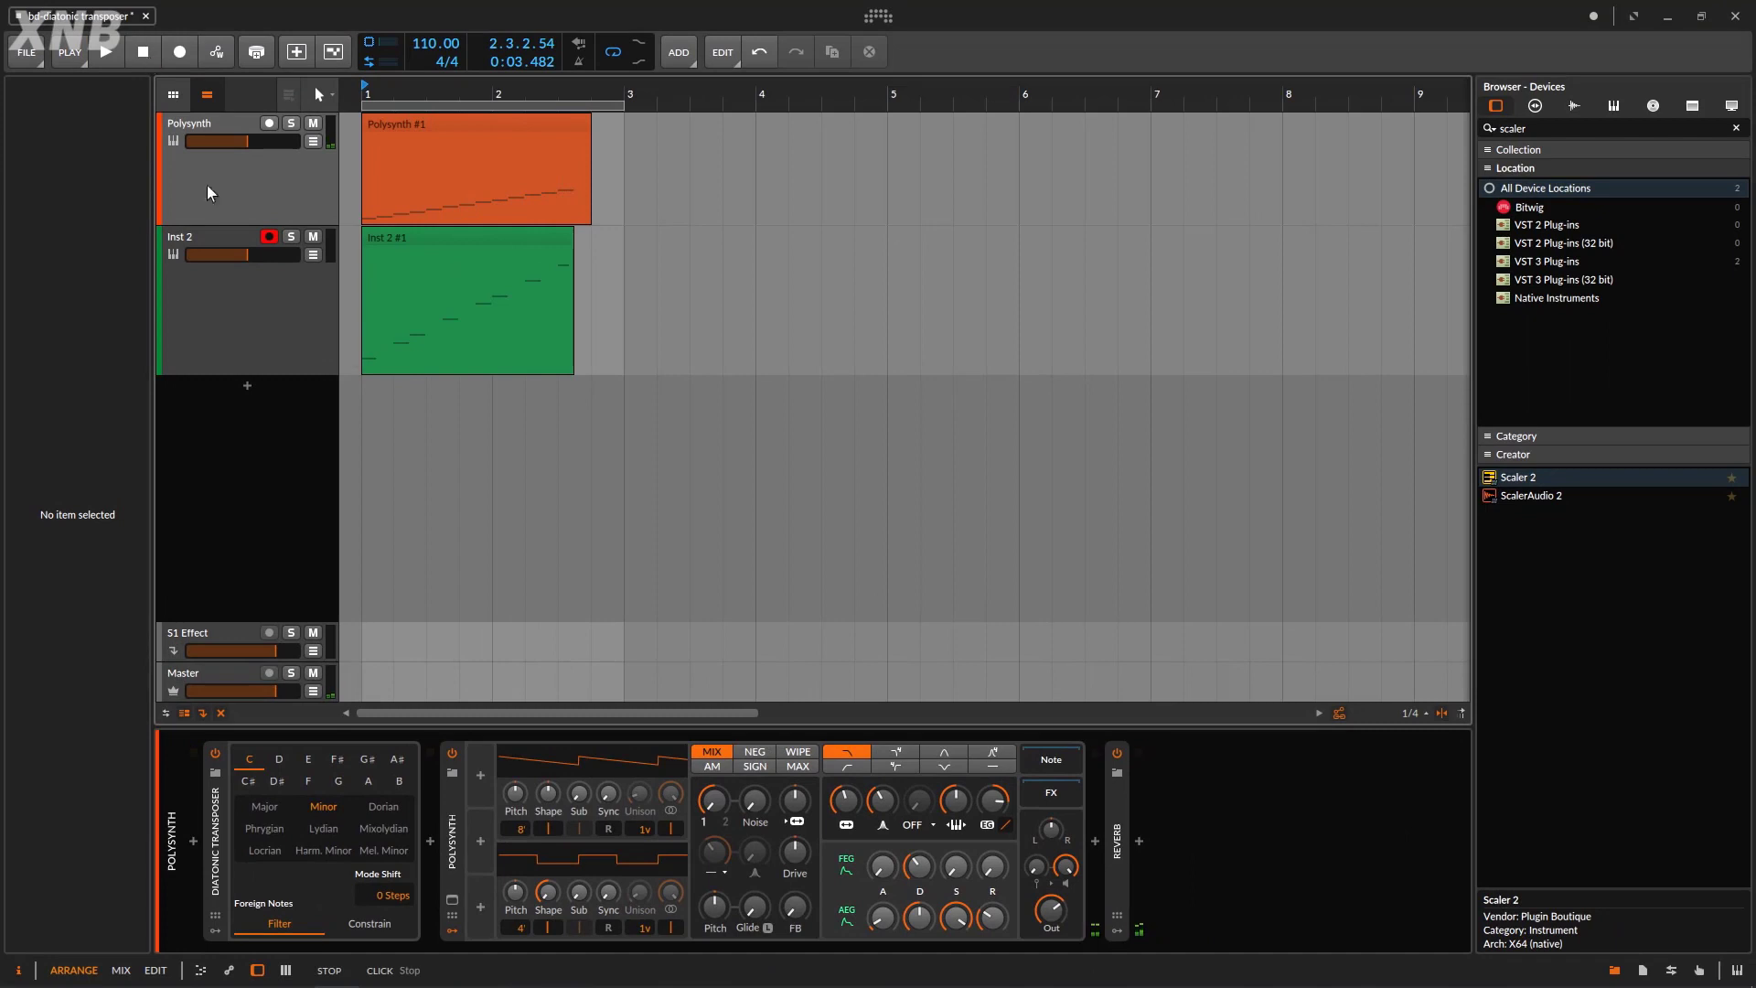
- Check the re-recorded Inst 2 #1 clip's minor notes A#2, G#2 and D#2
{"action": "left_click", "coordinate": [509, 236]}
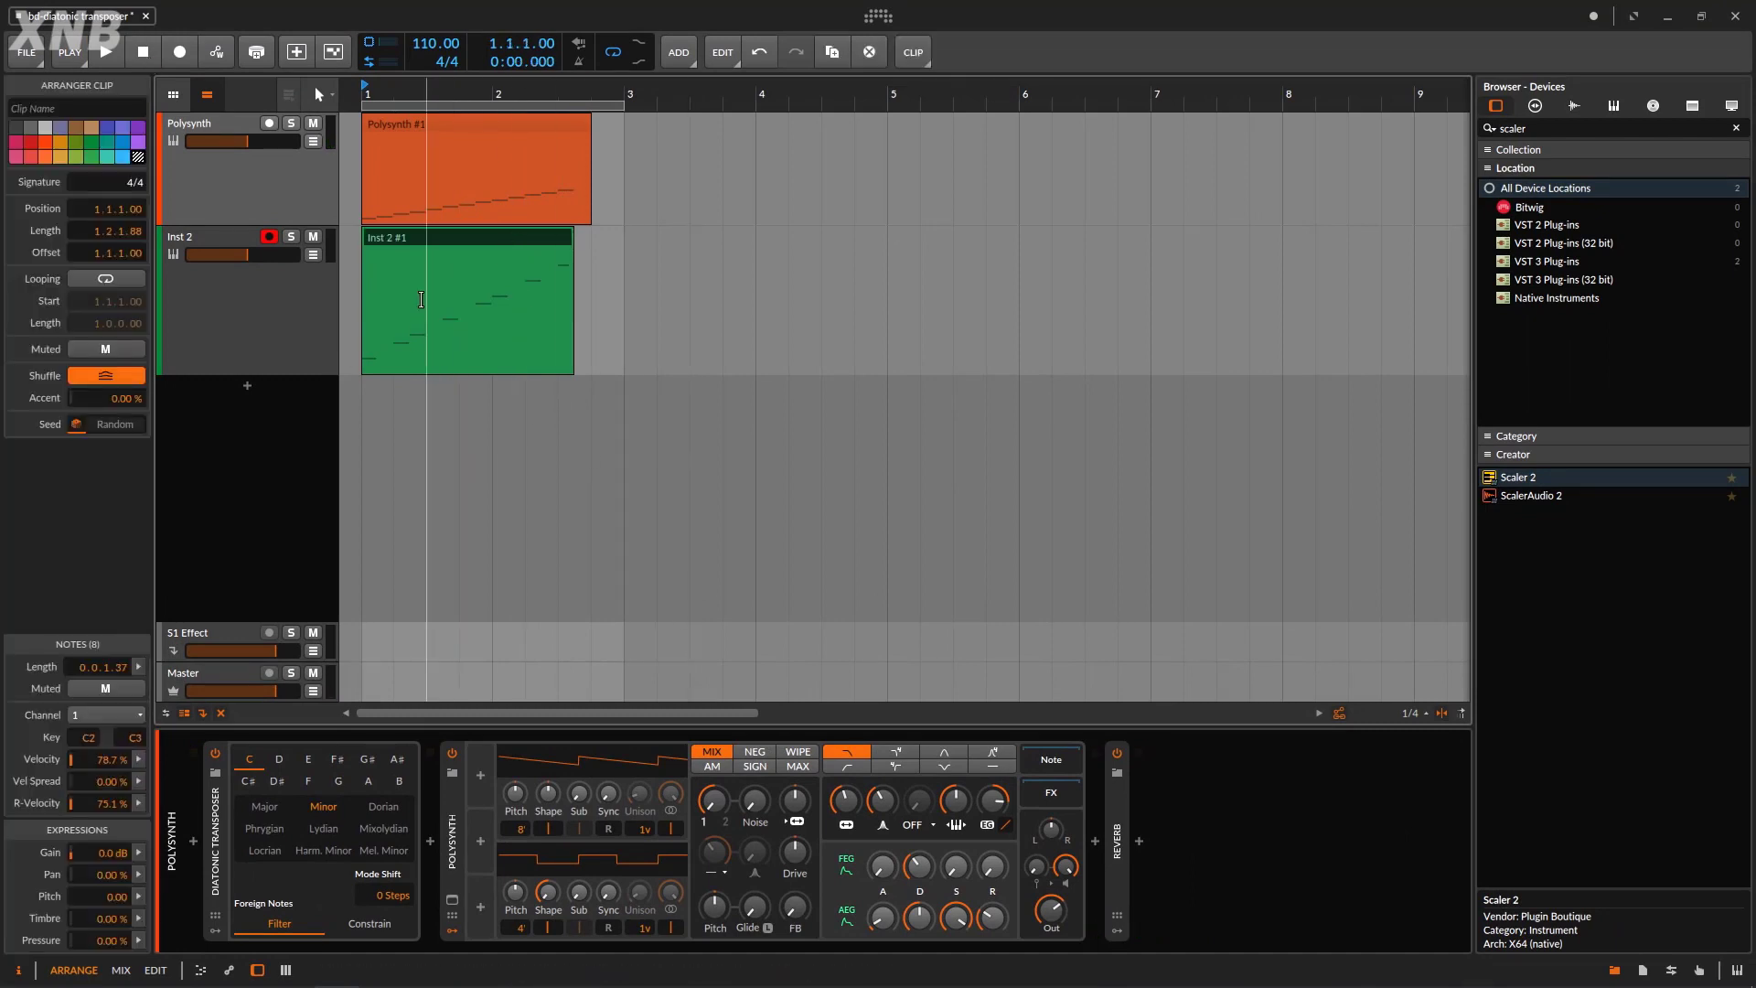
{"action": "double_click", "coordinate": [440, 247]}
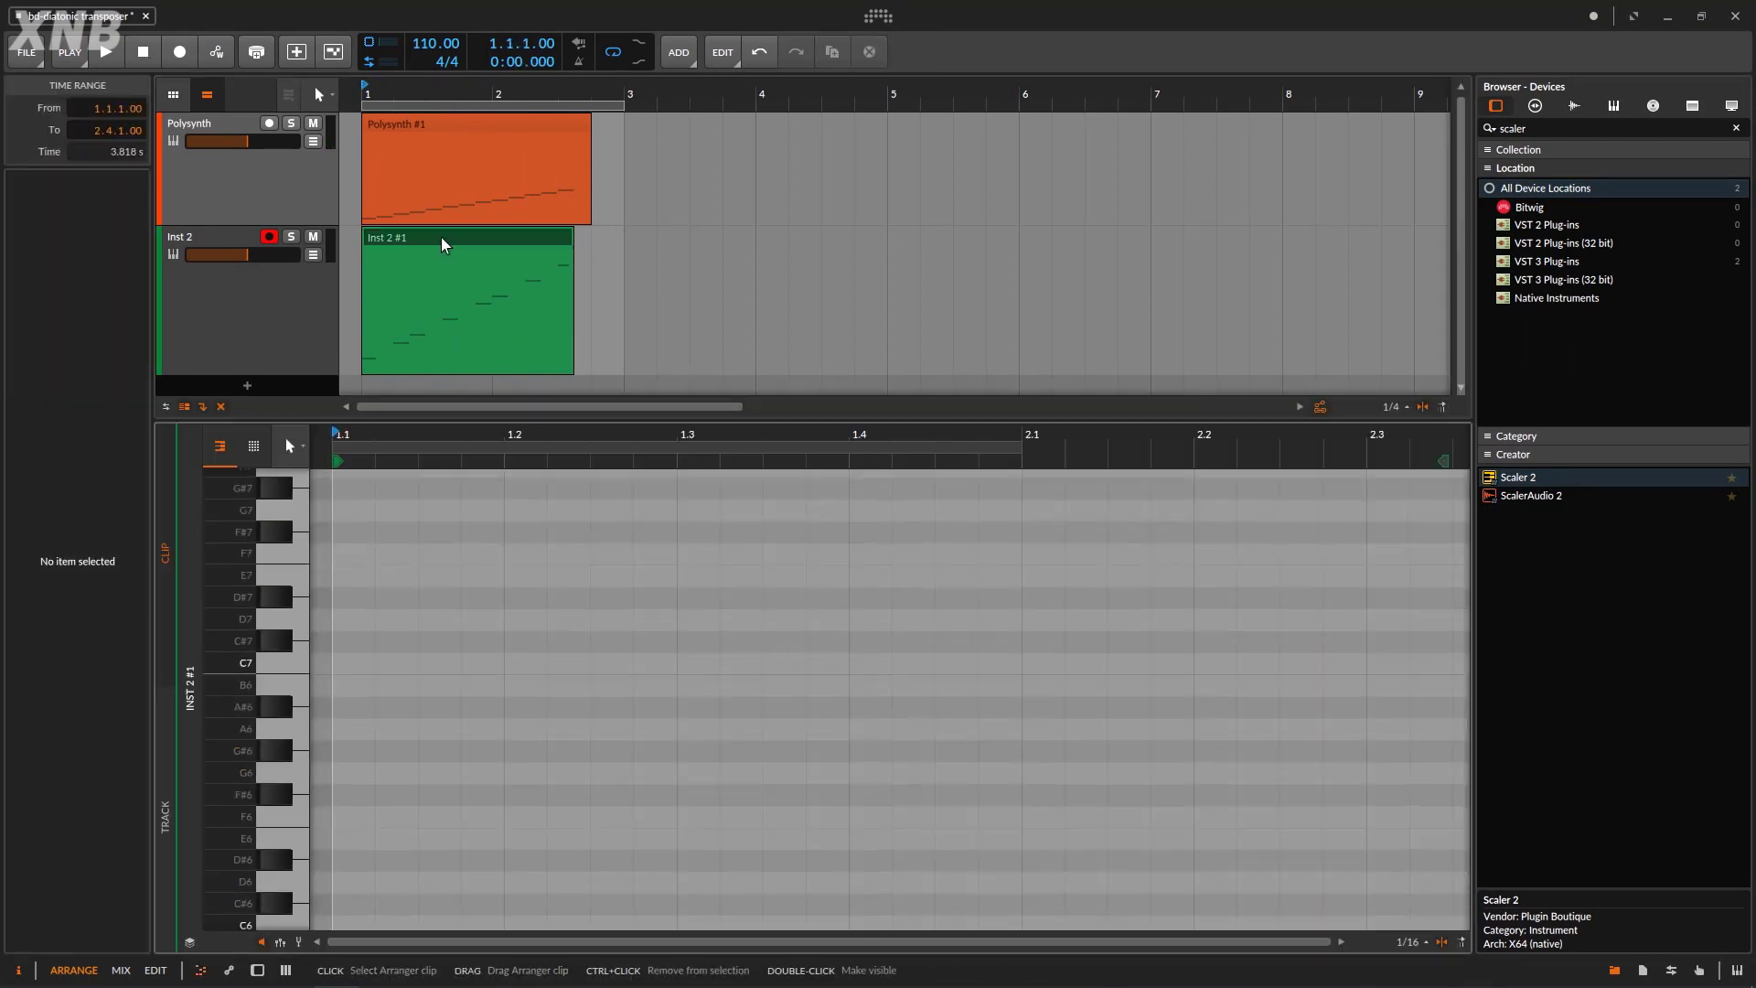
{"action": "scroll", "coordinate": [755, 804], "scroll_direction": "down", "scroll_amount": 10}
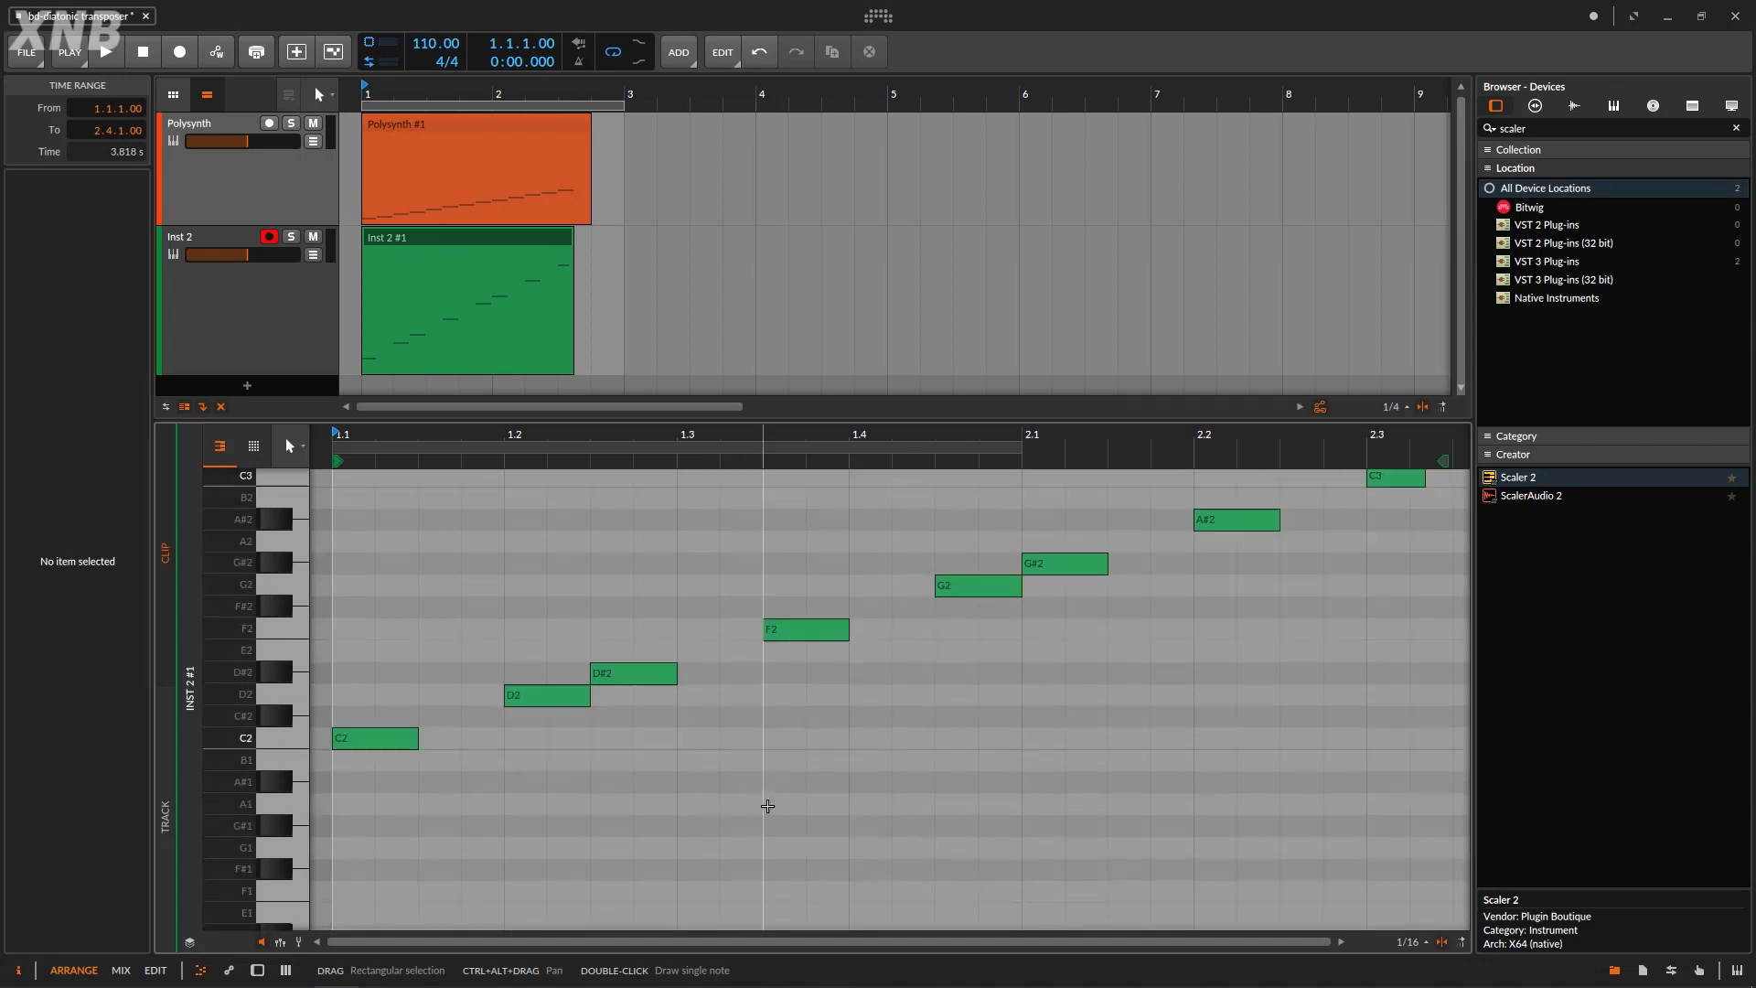
{"action": "left_click", "coordinate": [1254, 588]}
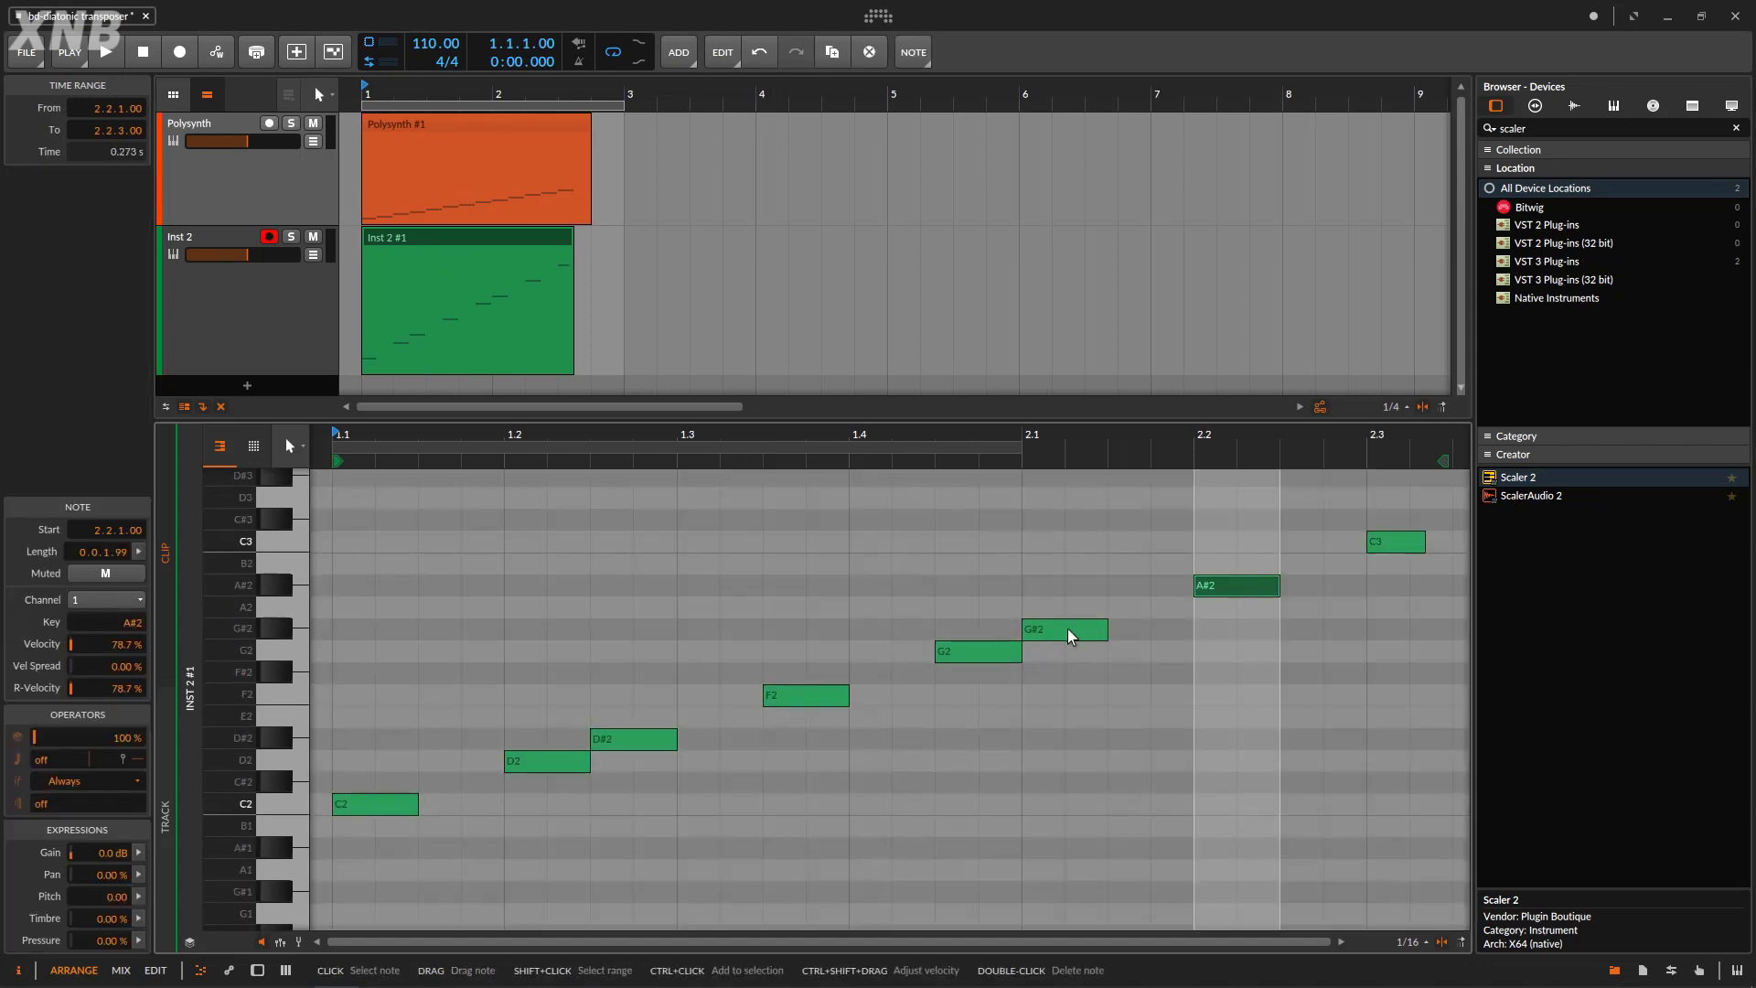
{"action": "left_click", "coordinate": [1066, 630]}
{"action": "left_click", "coordinate": [643, 743]}
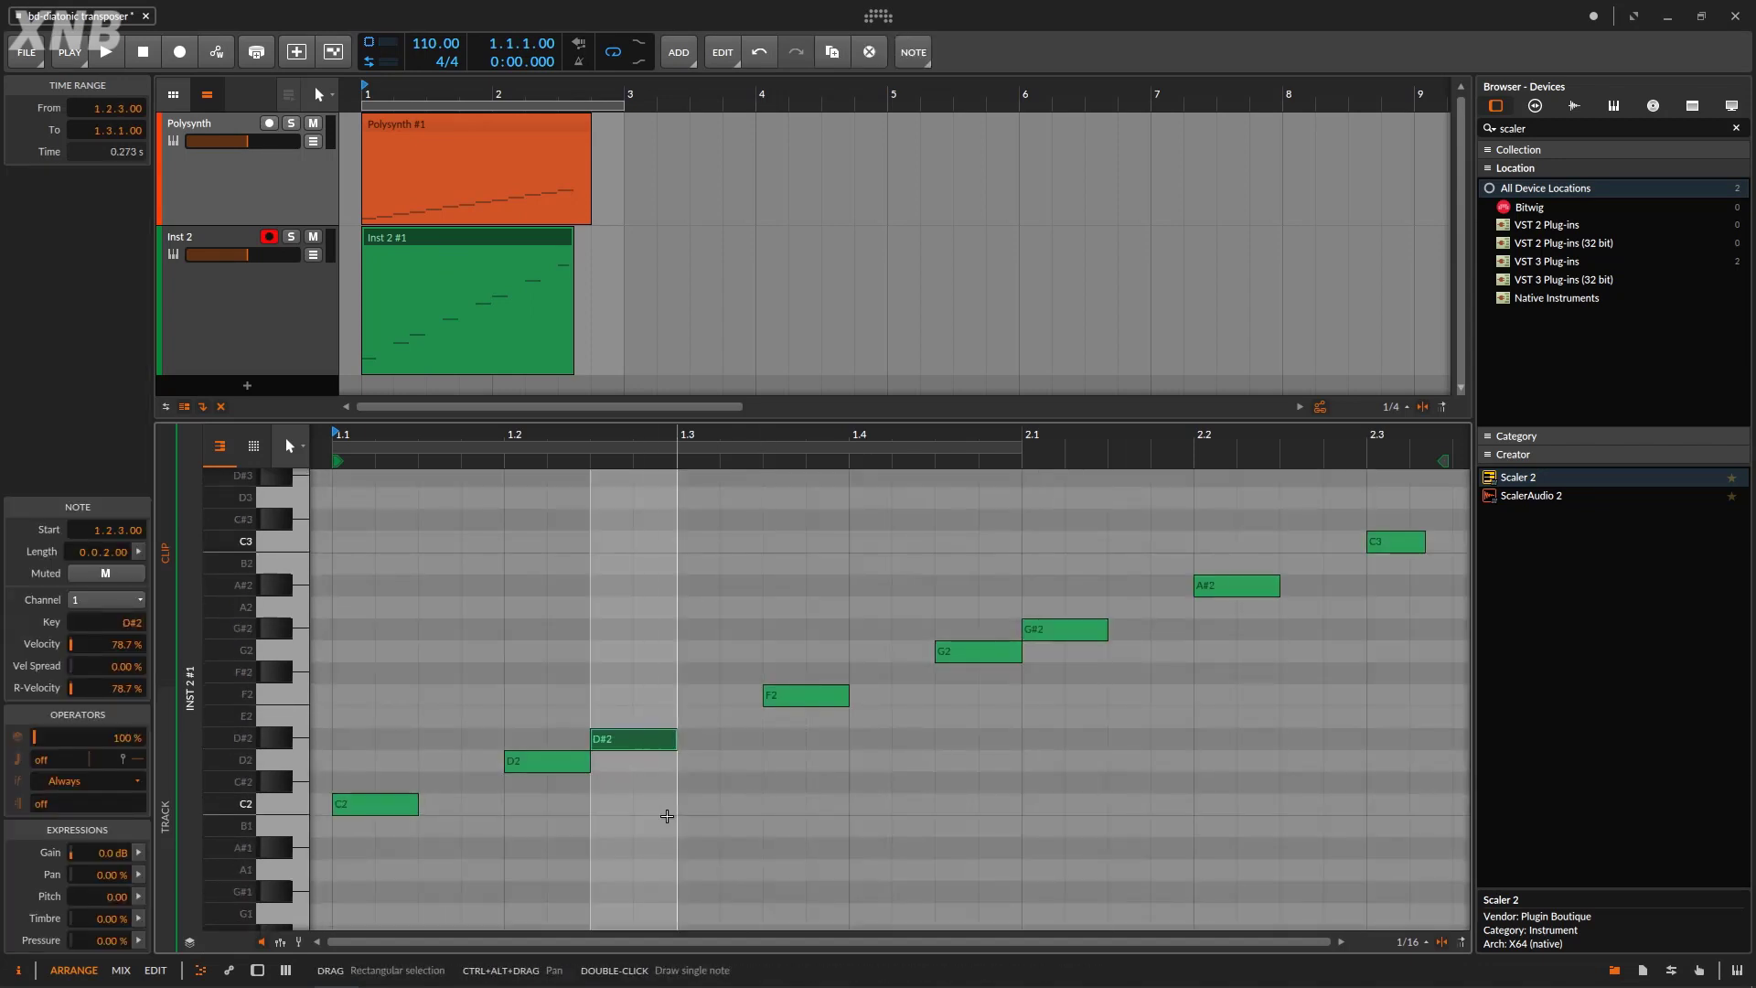
- Delete the Inst 2 #1 clip and set the transposer to Major with Mode Shift +1 Steps
{"action": "double_click", "coordinate": [246, 183]}
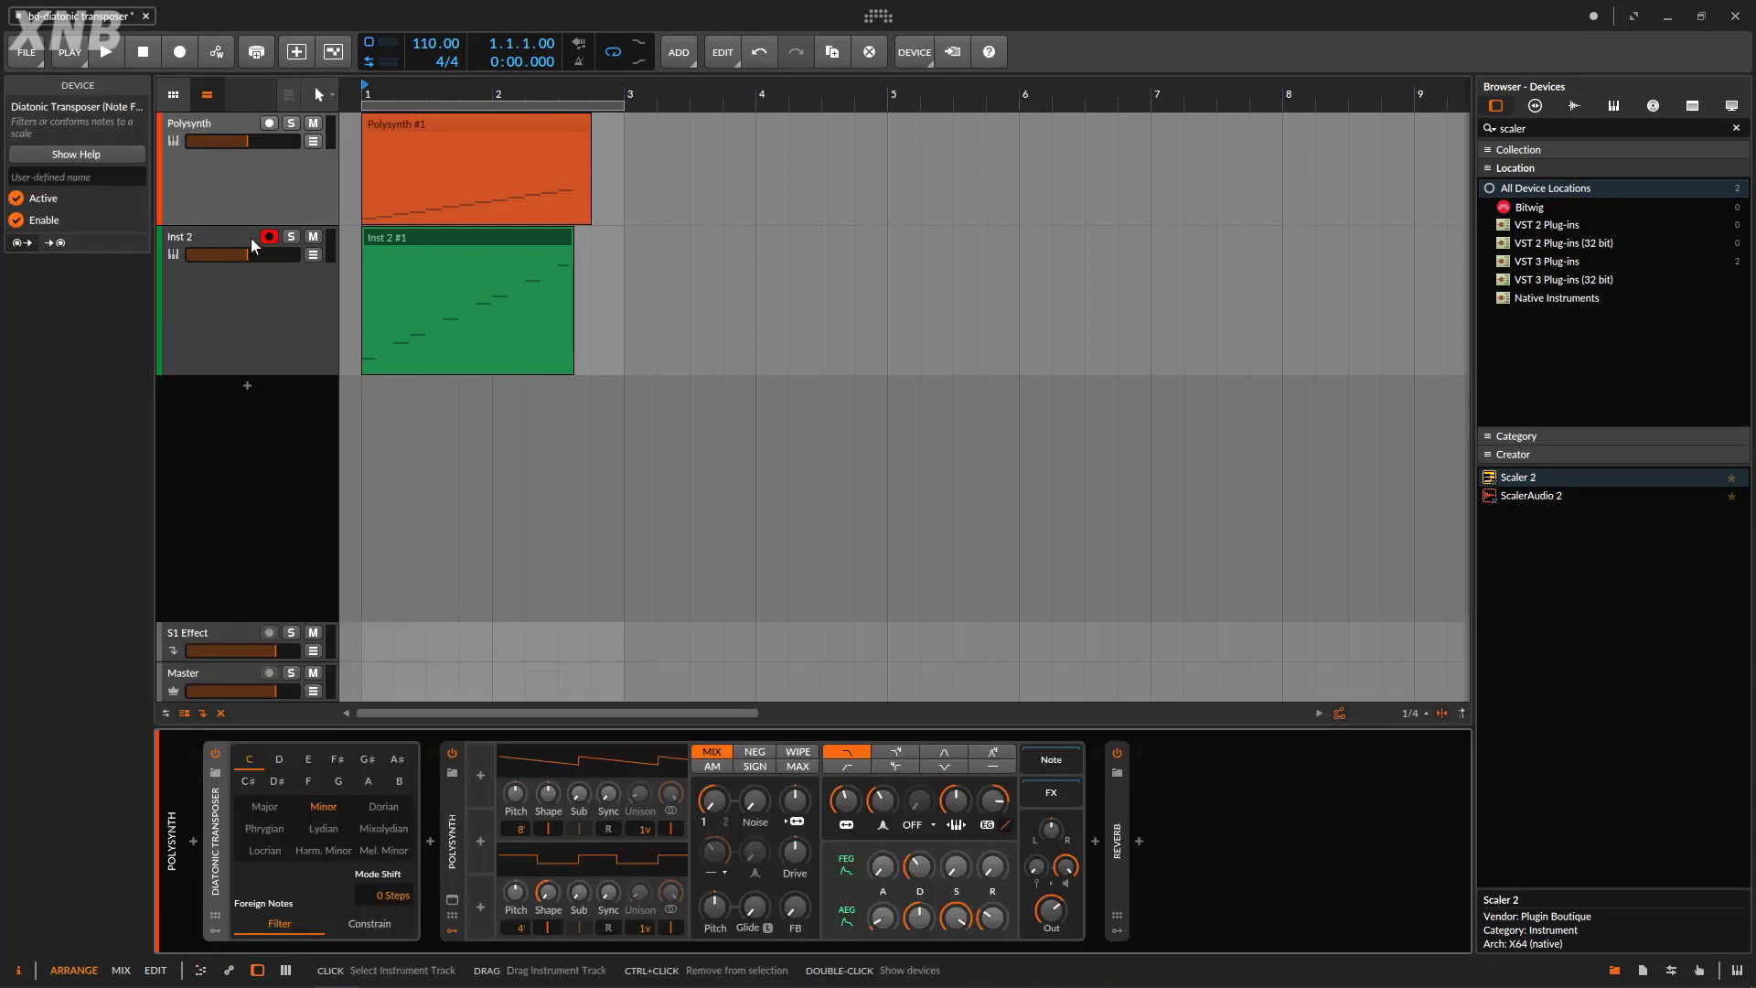
{"action": "left_click", "coordinate": [460, 230]}
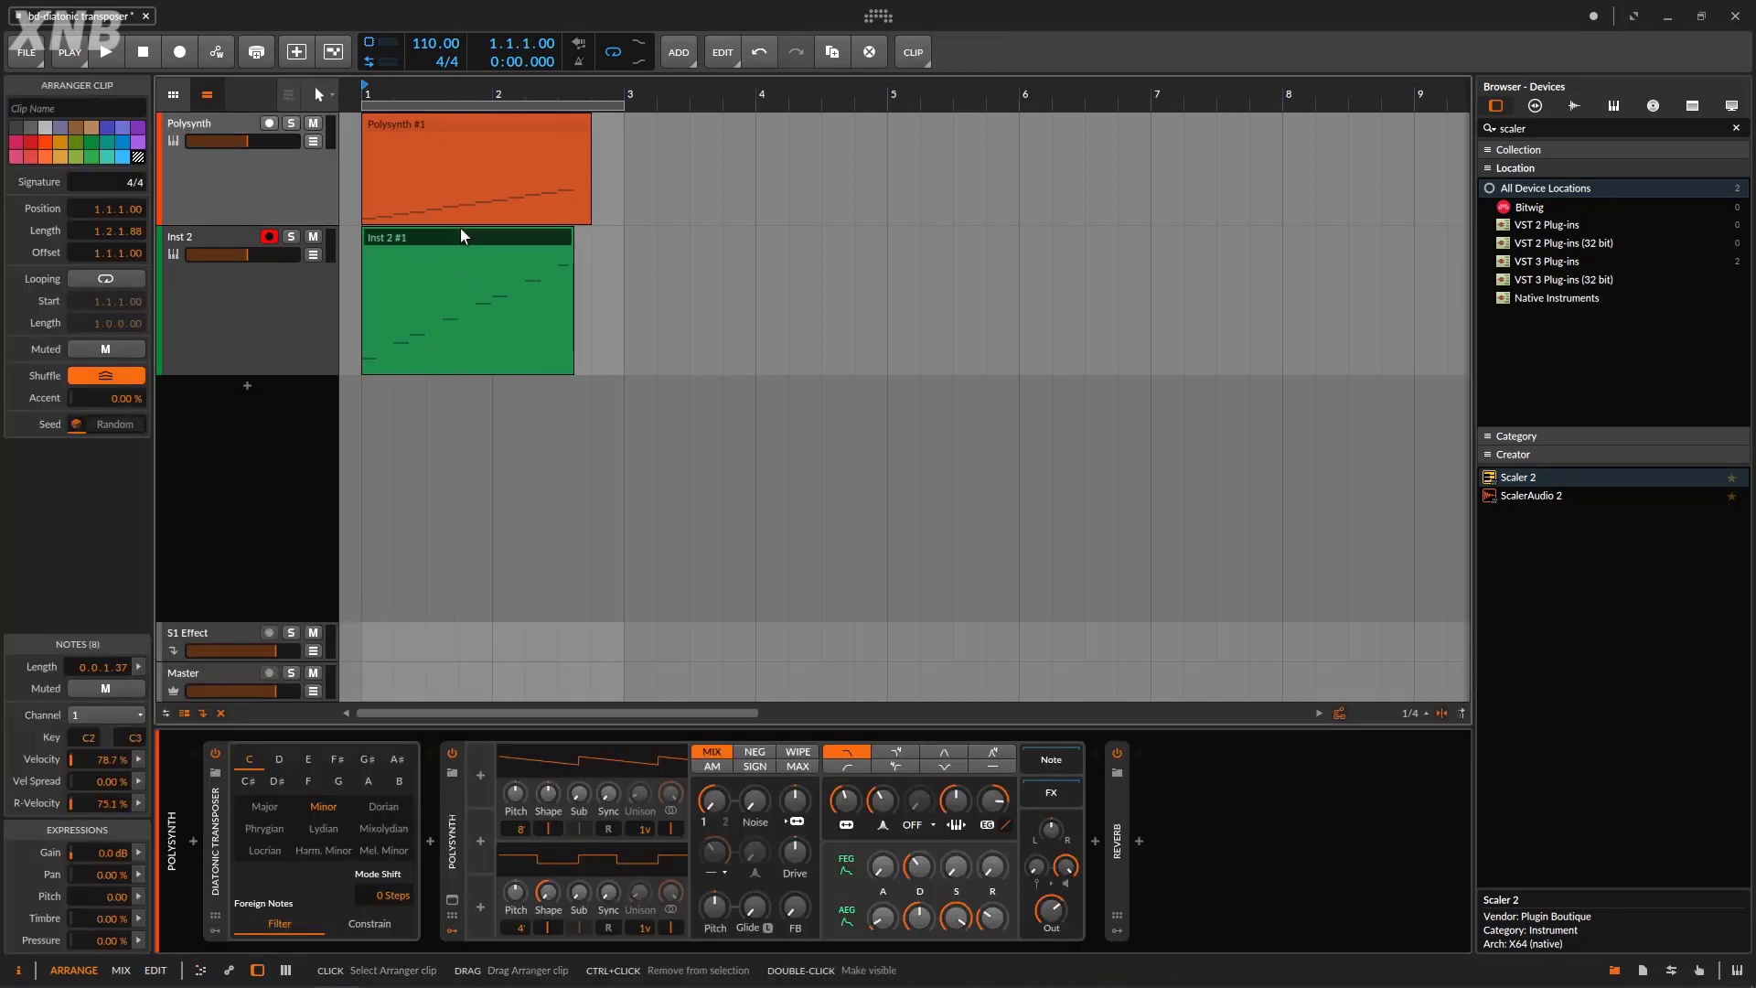
{"action": "key", "text": "Delete"}
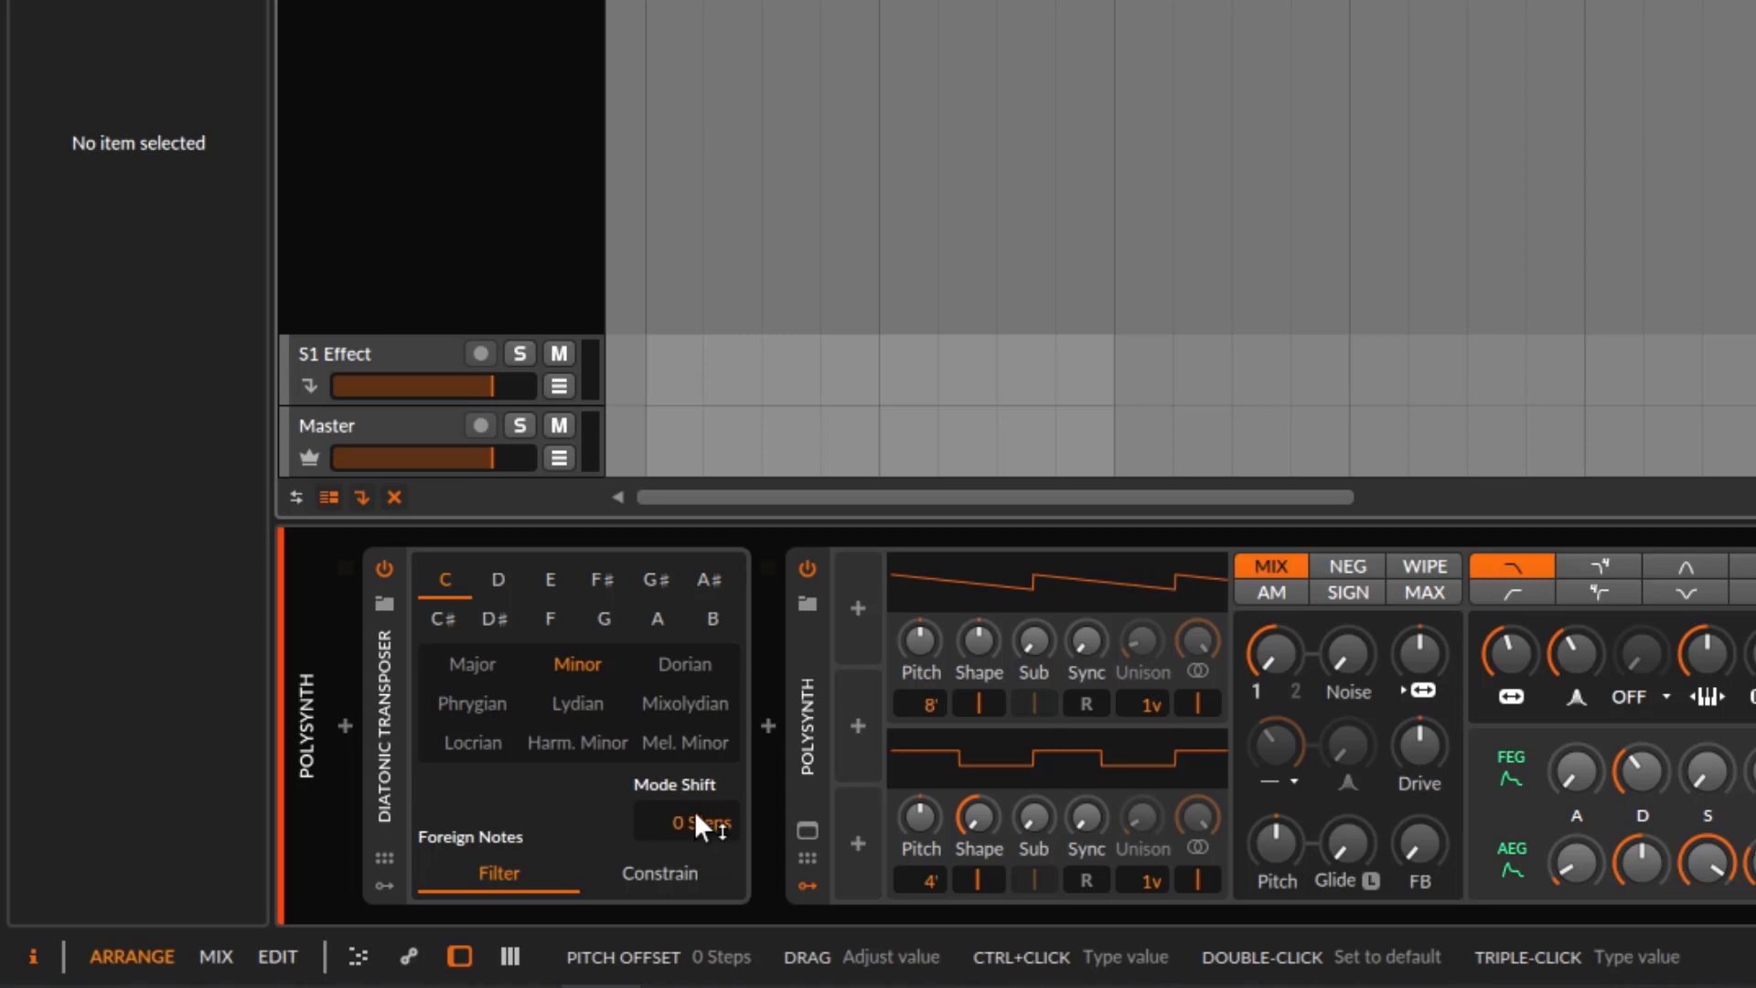
{"action": "left_click_drag", "start_coordinate": [694, 810], "coordinate": [694, 777]}
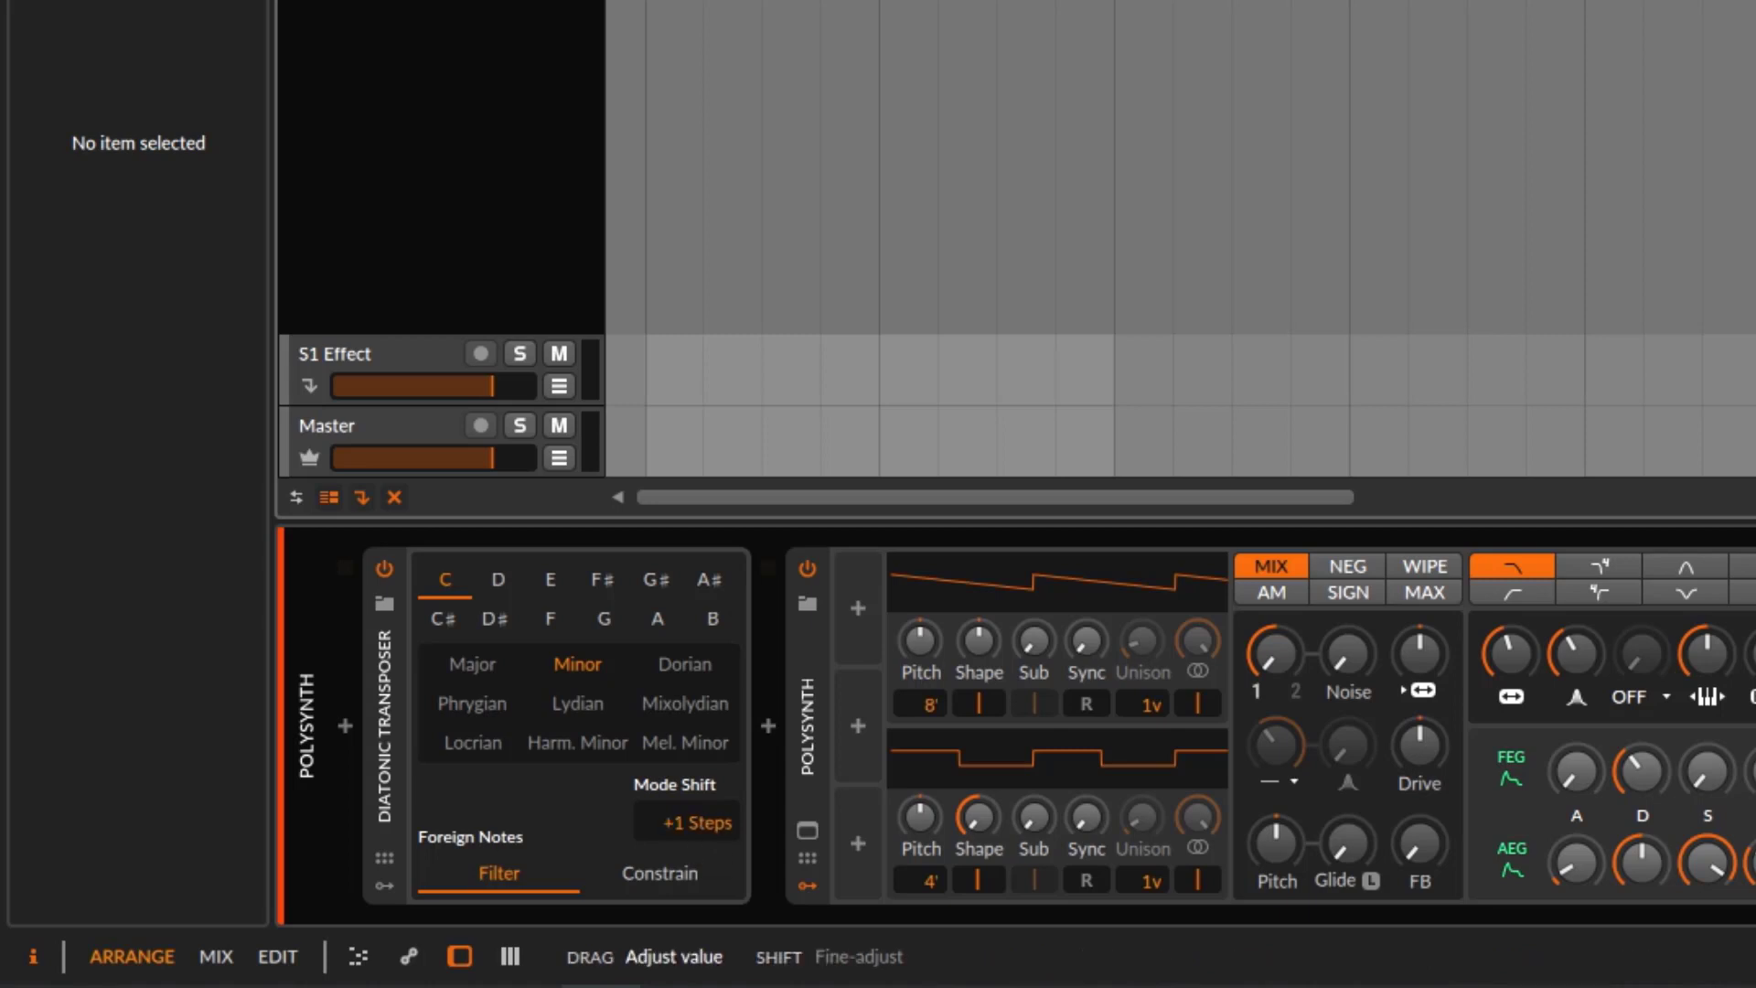
{"action": "left_click", "coordinate": [465, 662]}
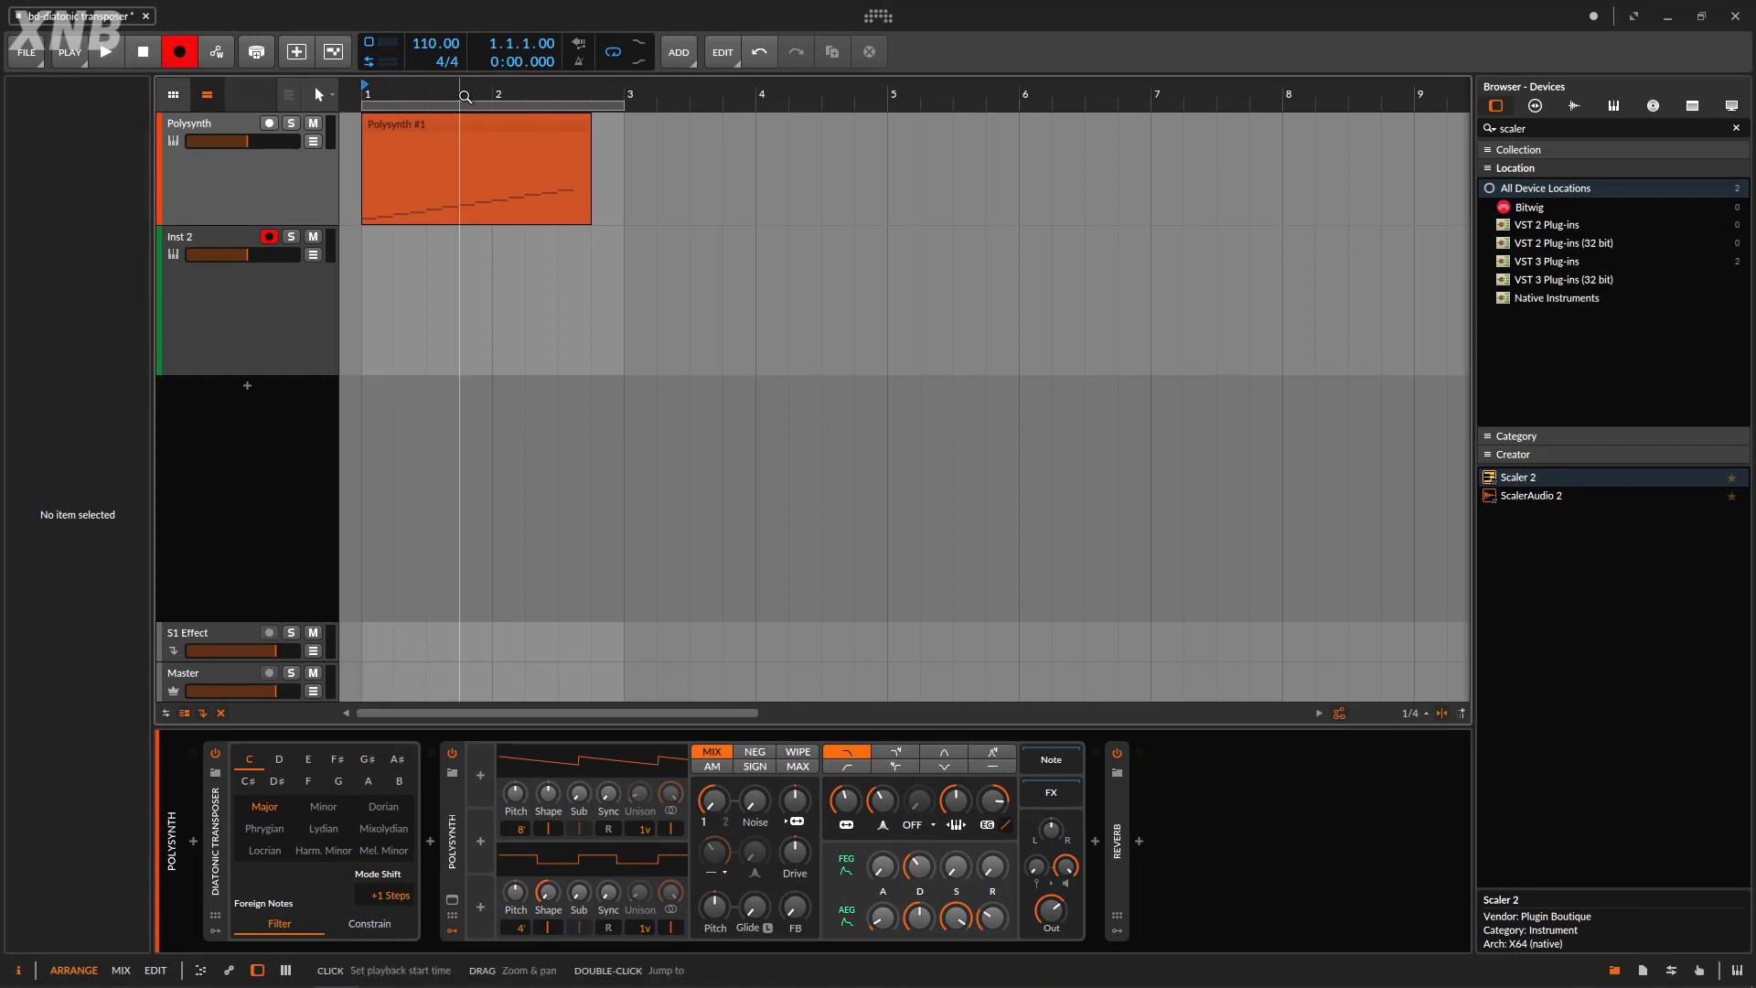
- Record the +1 mode-shifted Polysynth arp onto Inst 2 as a new clip
{"action": "double_click", "coordinate": [458, 129]}
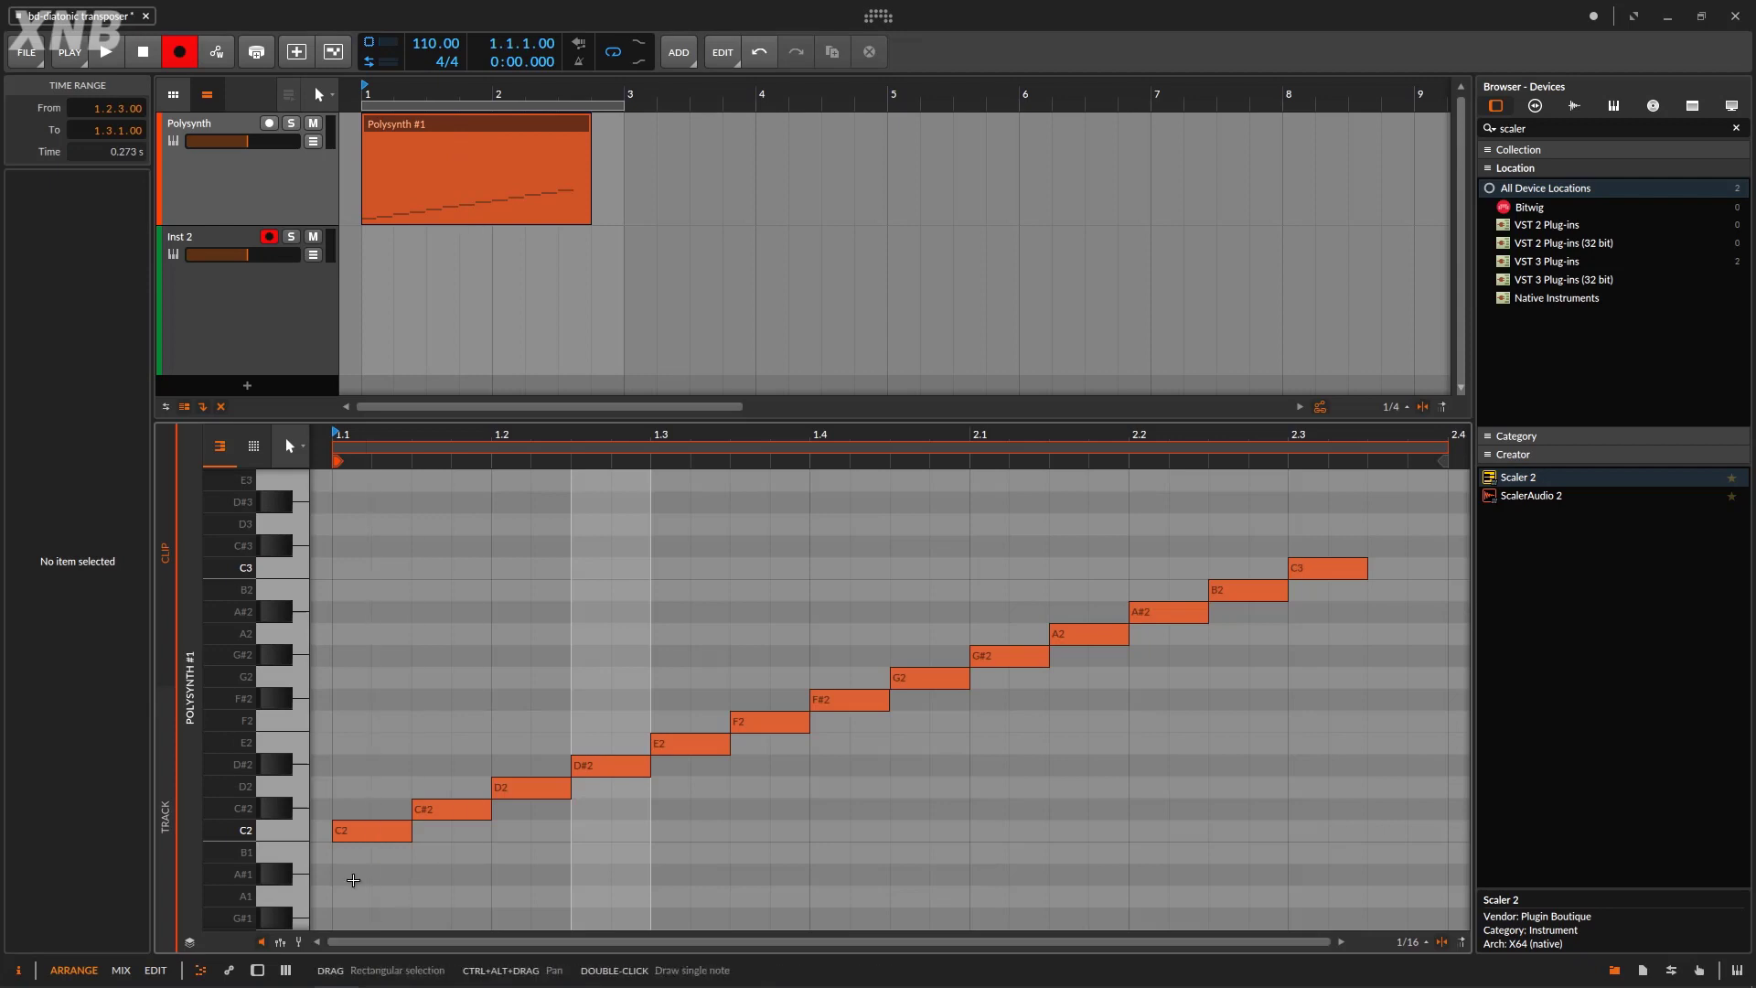
{"action": "left_click", "coordinate": [283, 194]}
{"action": "double_click", "coordinate": [281, 187]}
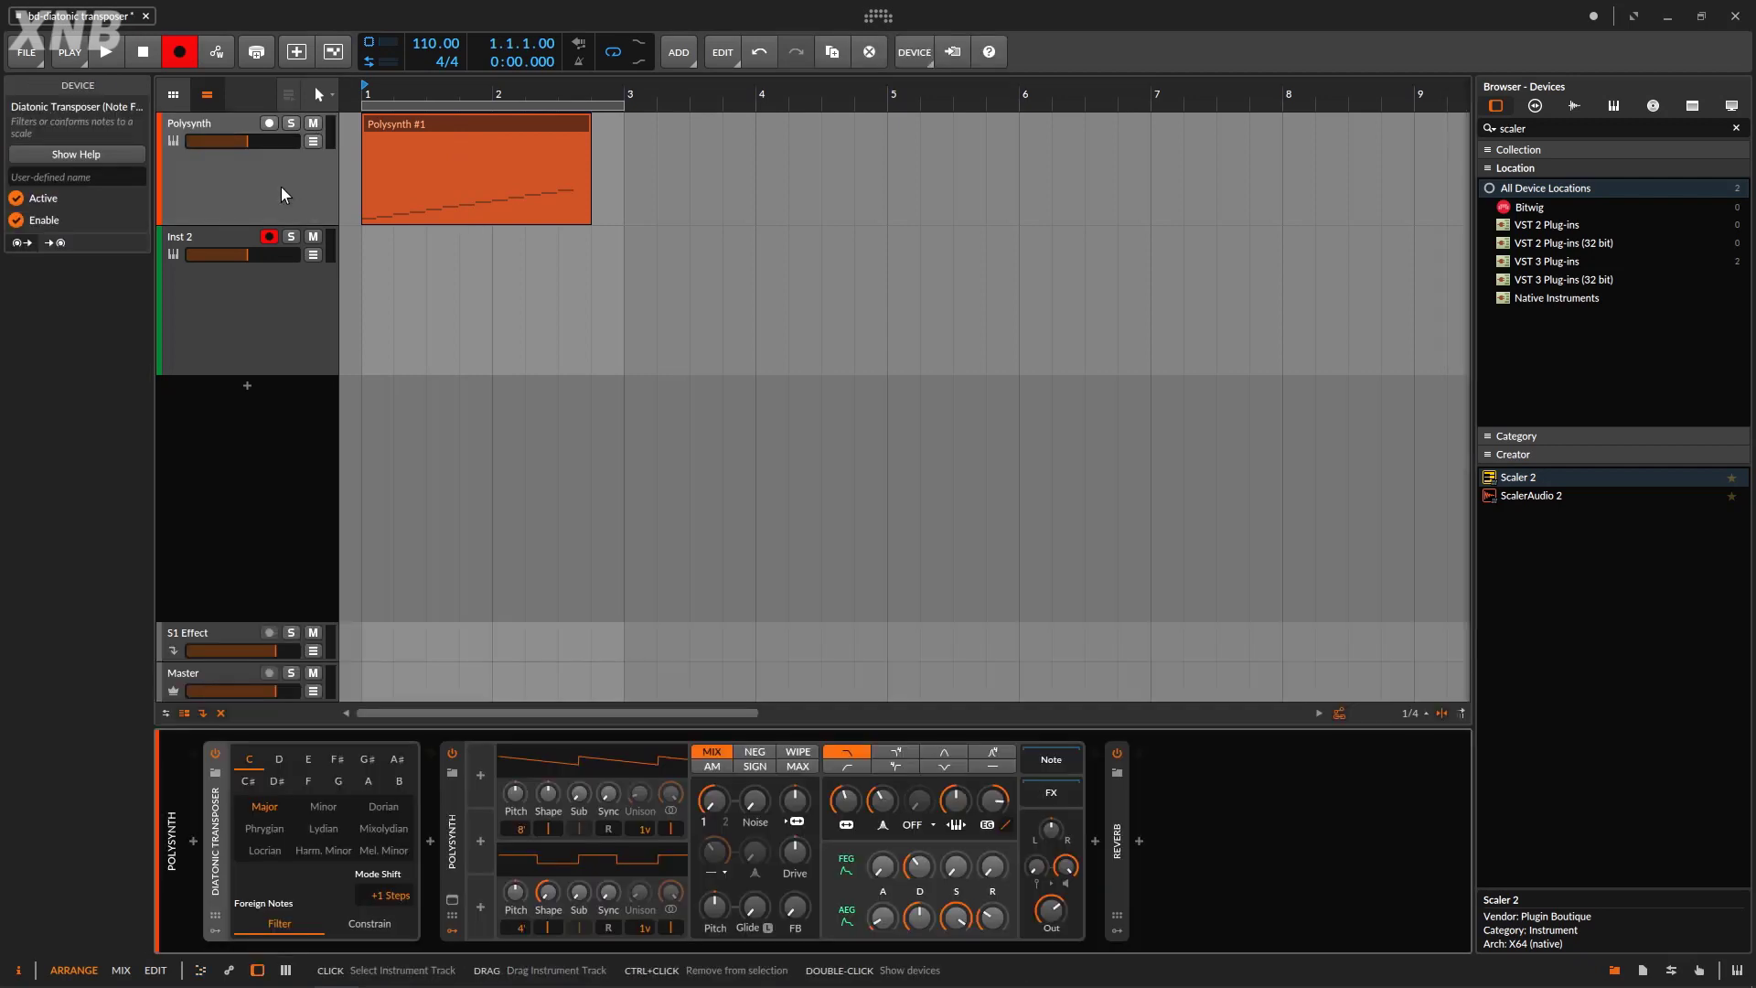
{"action": "left_click", "coordinate": [114, 58]}
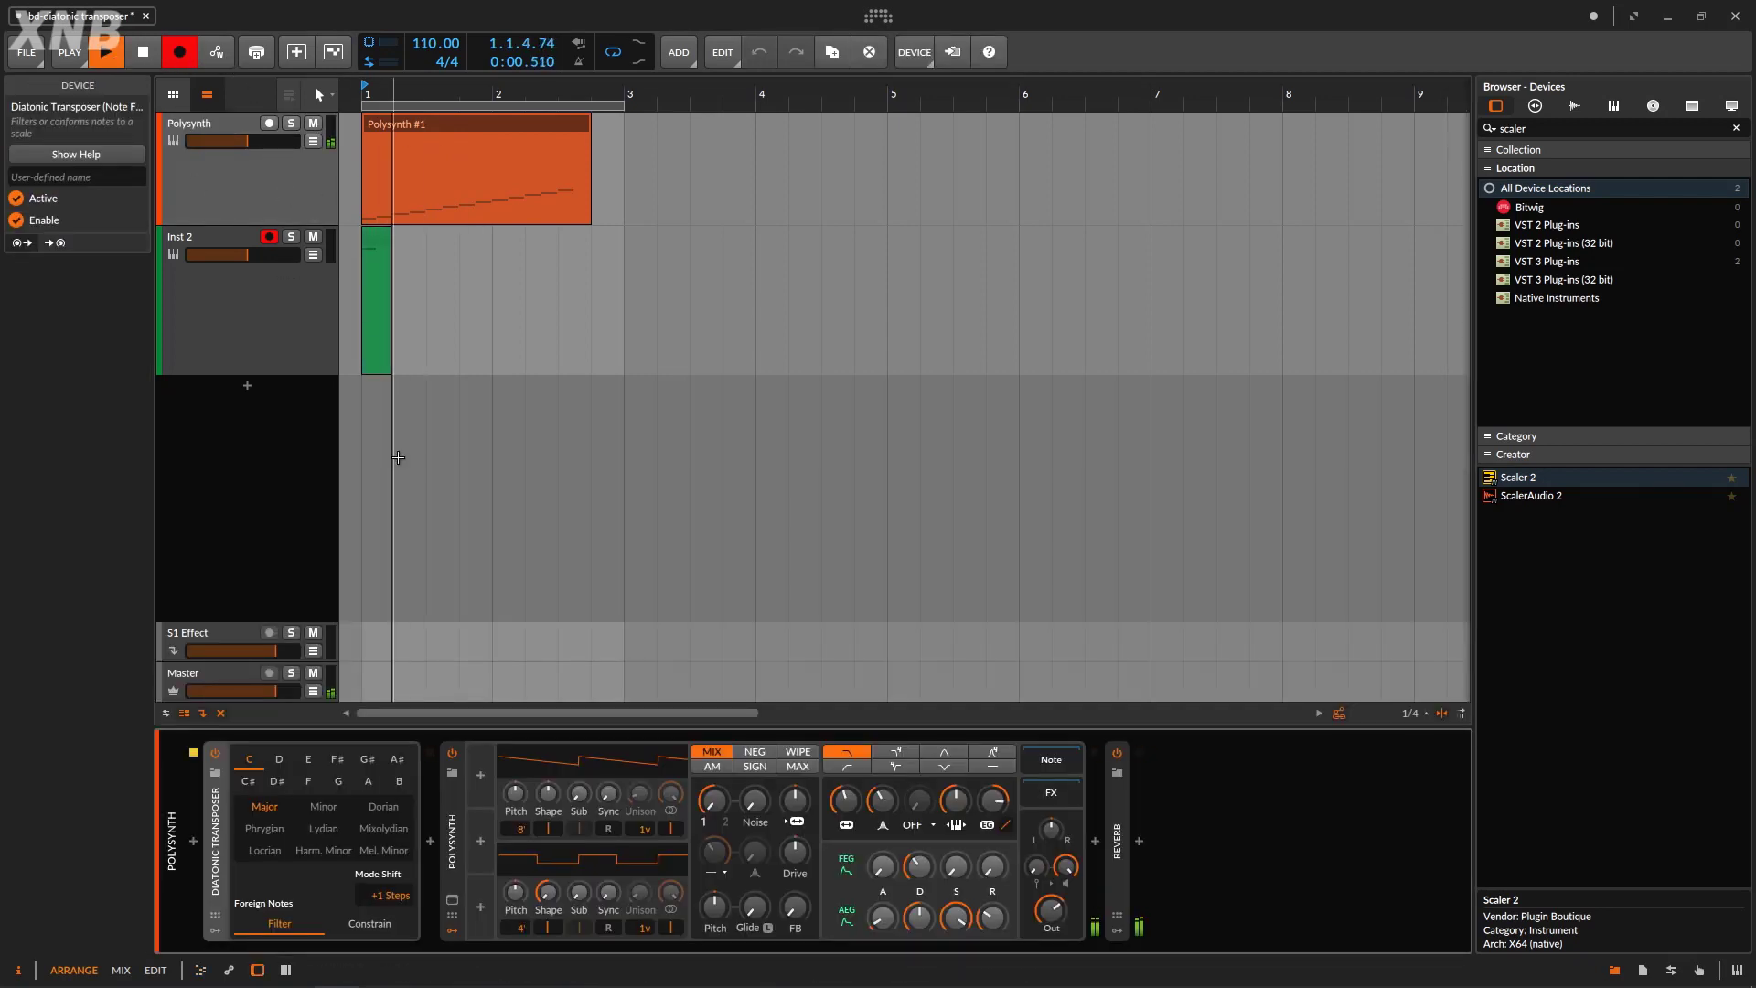
{"action": "left_click", "coordinate": [143, 51]}
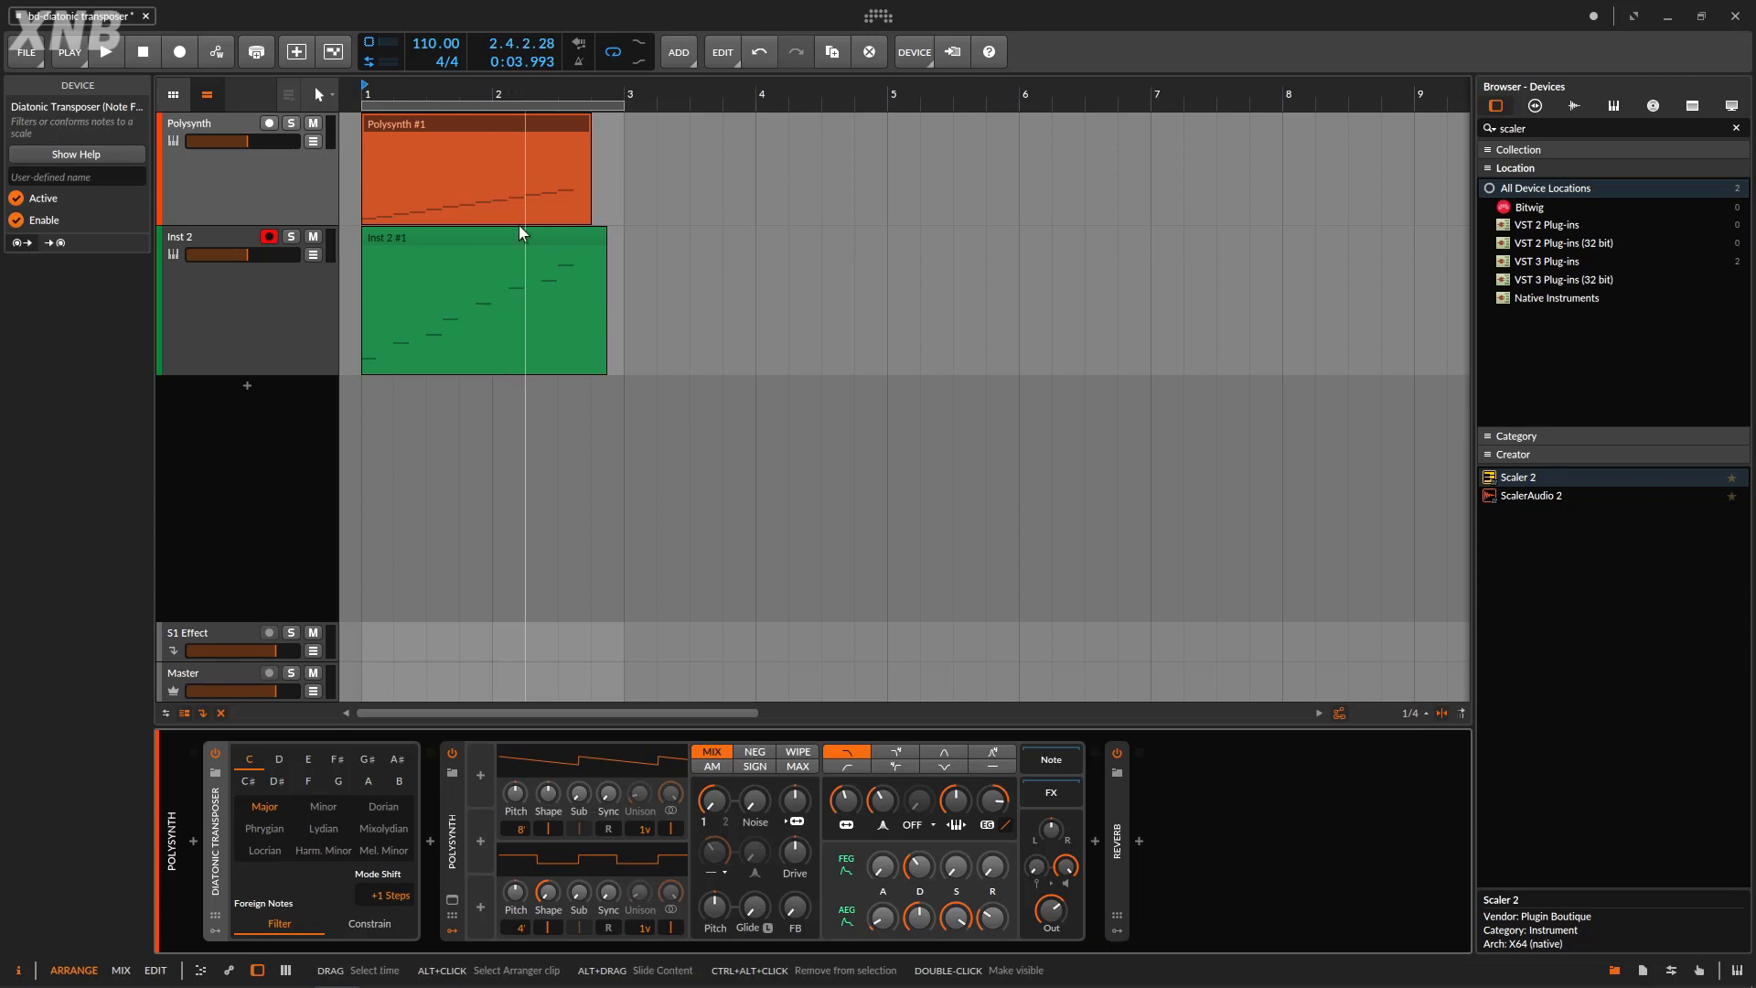
- Review the recorded Inst 2 clip's notes, a D Dorian run from D2 to D3
{"action": "double_click", "coordinate": [498, 234]}
{"action": "scroll", "coordinate": [580, 718], "scroll_direction": "down", "scroll_amount": 2}
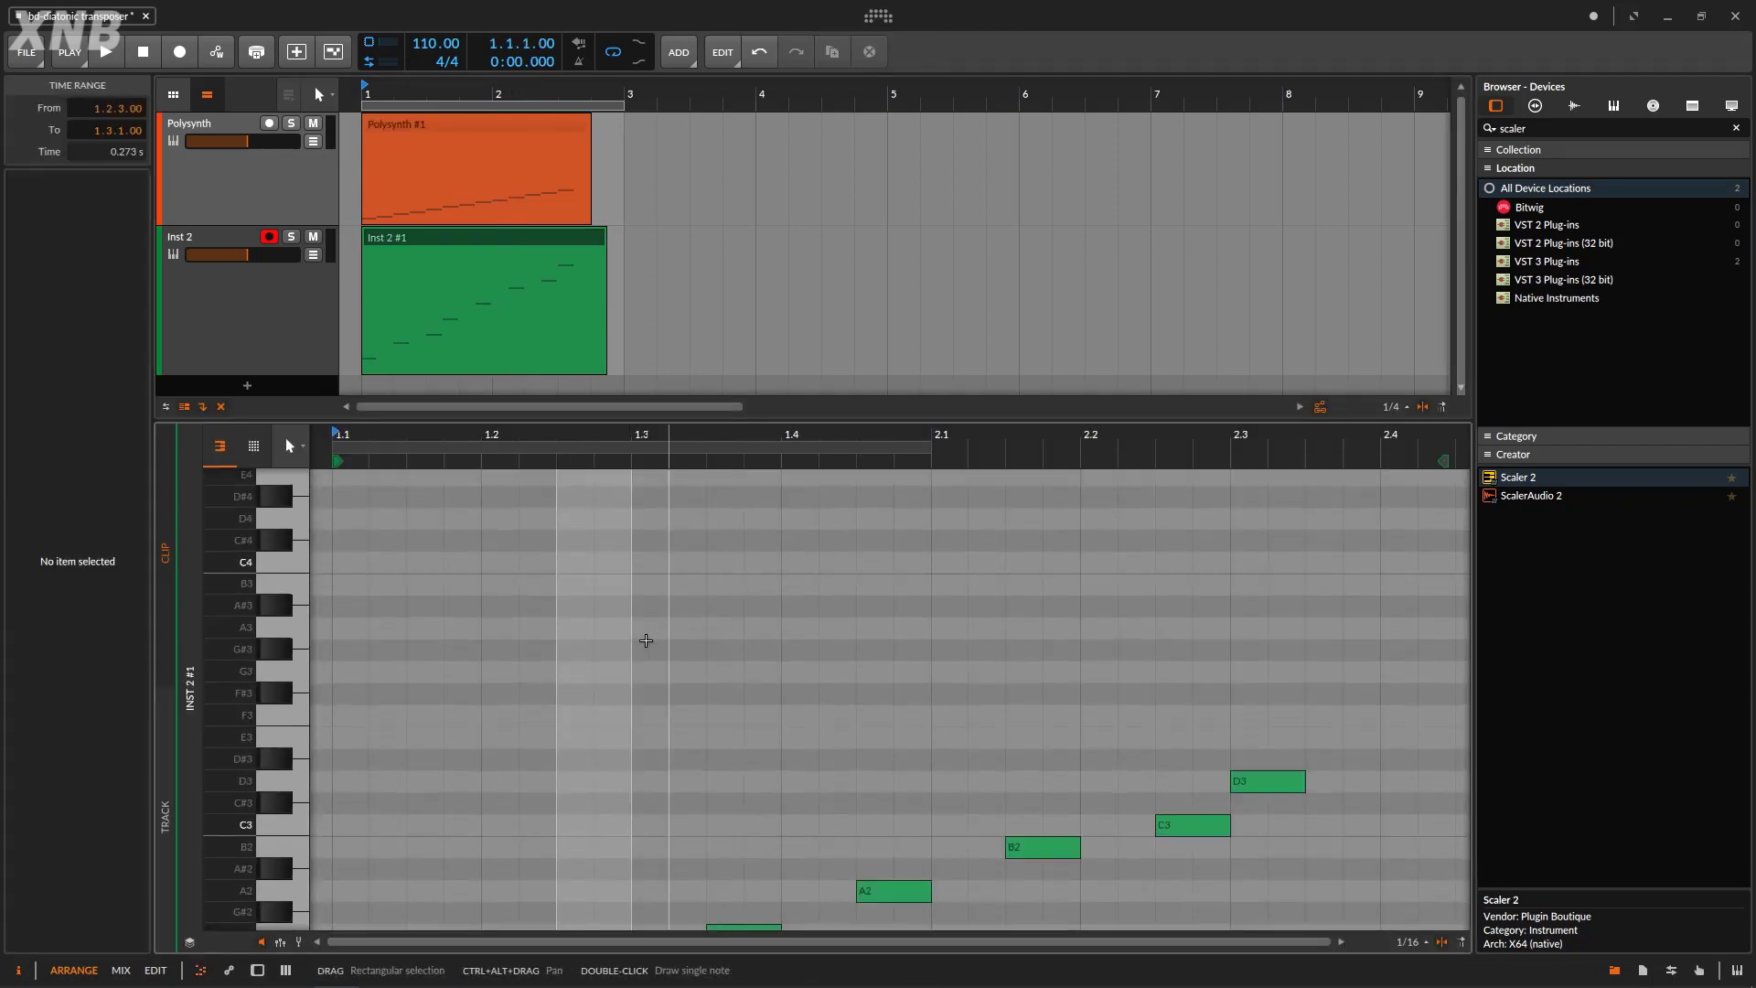
{"action": "scroll", "coordinate": [646, 641], "scroll_direction": "down", "scroll_amount": 2}
{"action": "scroll", "coordinate": [619, 658], "scroll_direction": "up", "scroll_amount": 1}
{"action": "left_click_drag", "start_coordinate": [1377, 571], "coordinate": [394, 910]}
{"action": "scroll", "coordinate": [622, 764], "scroll_direction": "down", "scroll_amount": 2}
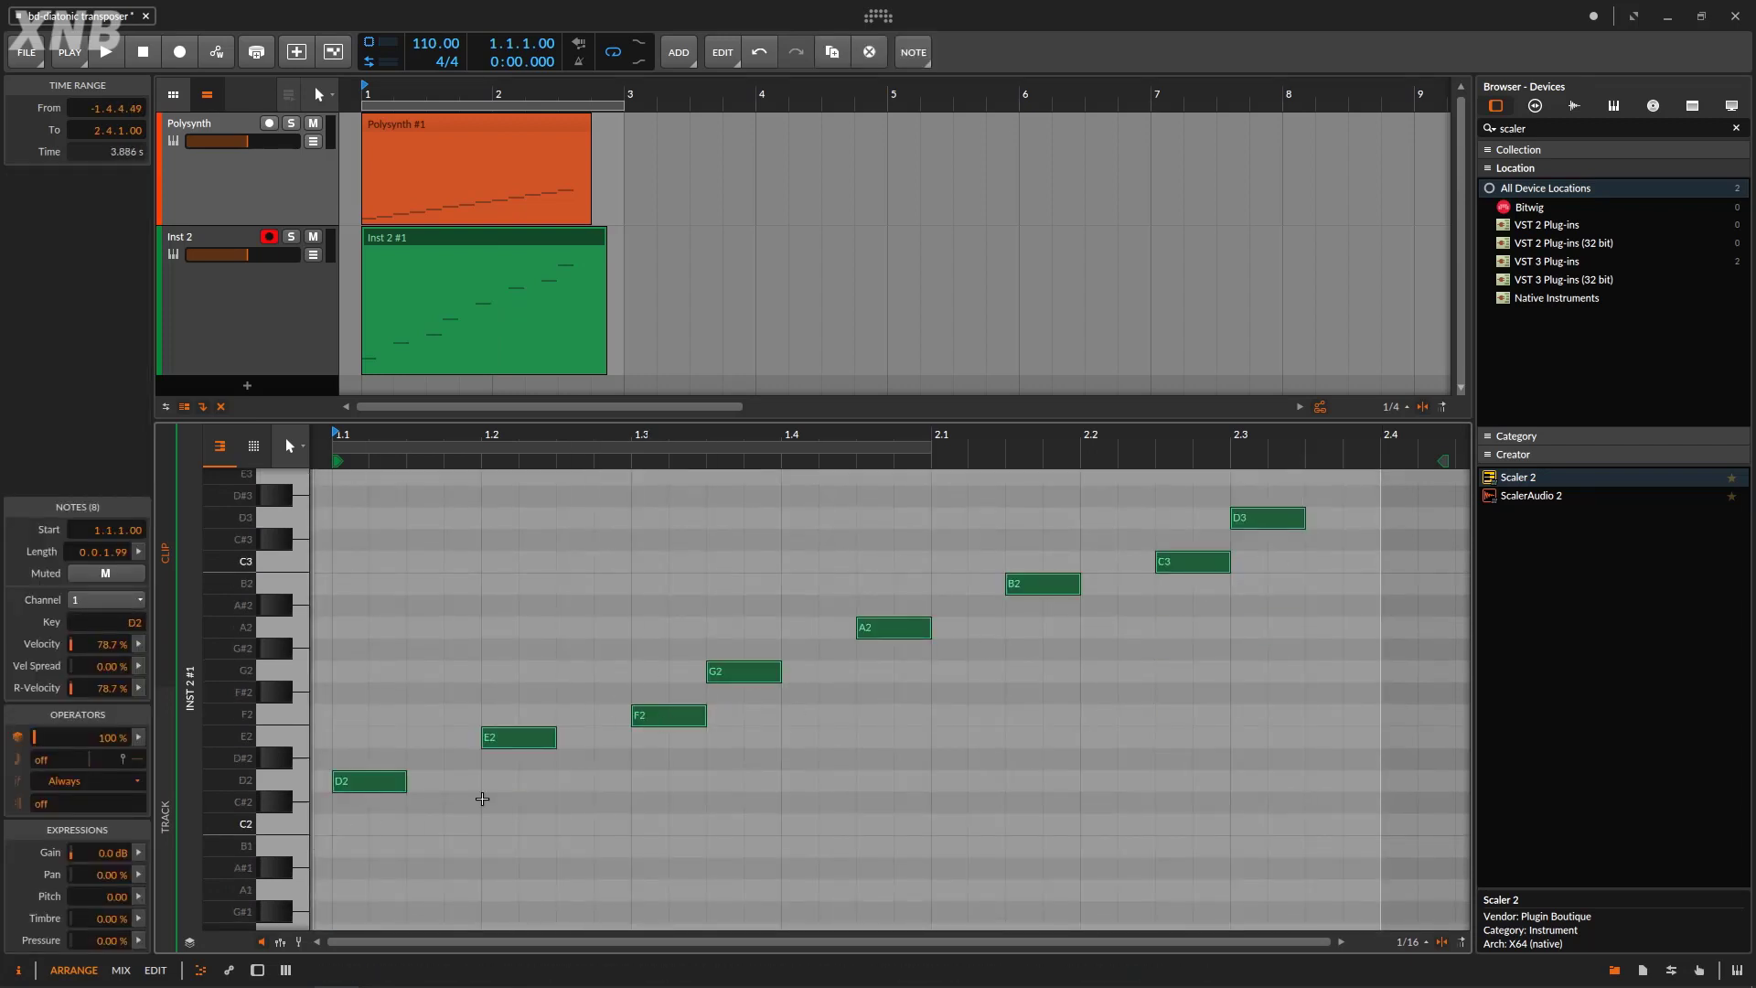
{"action": "left_click", "coordinate": [367, 783]}
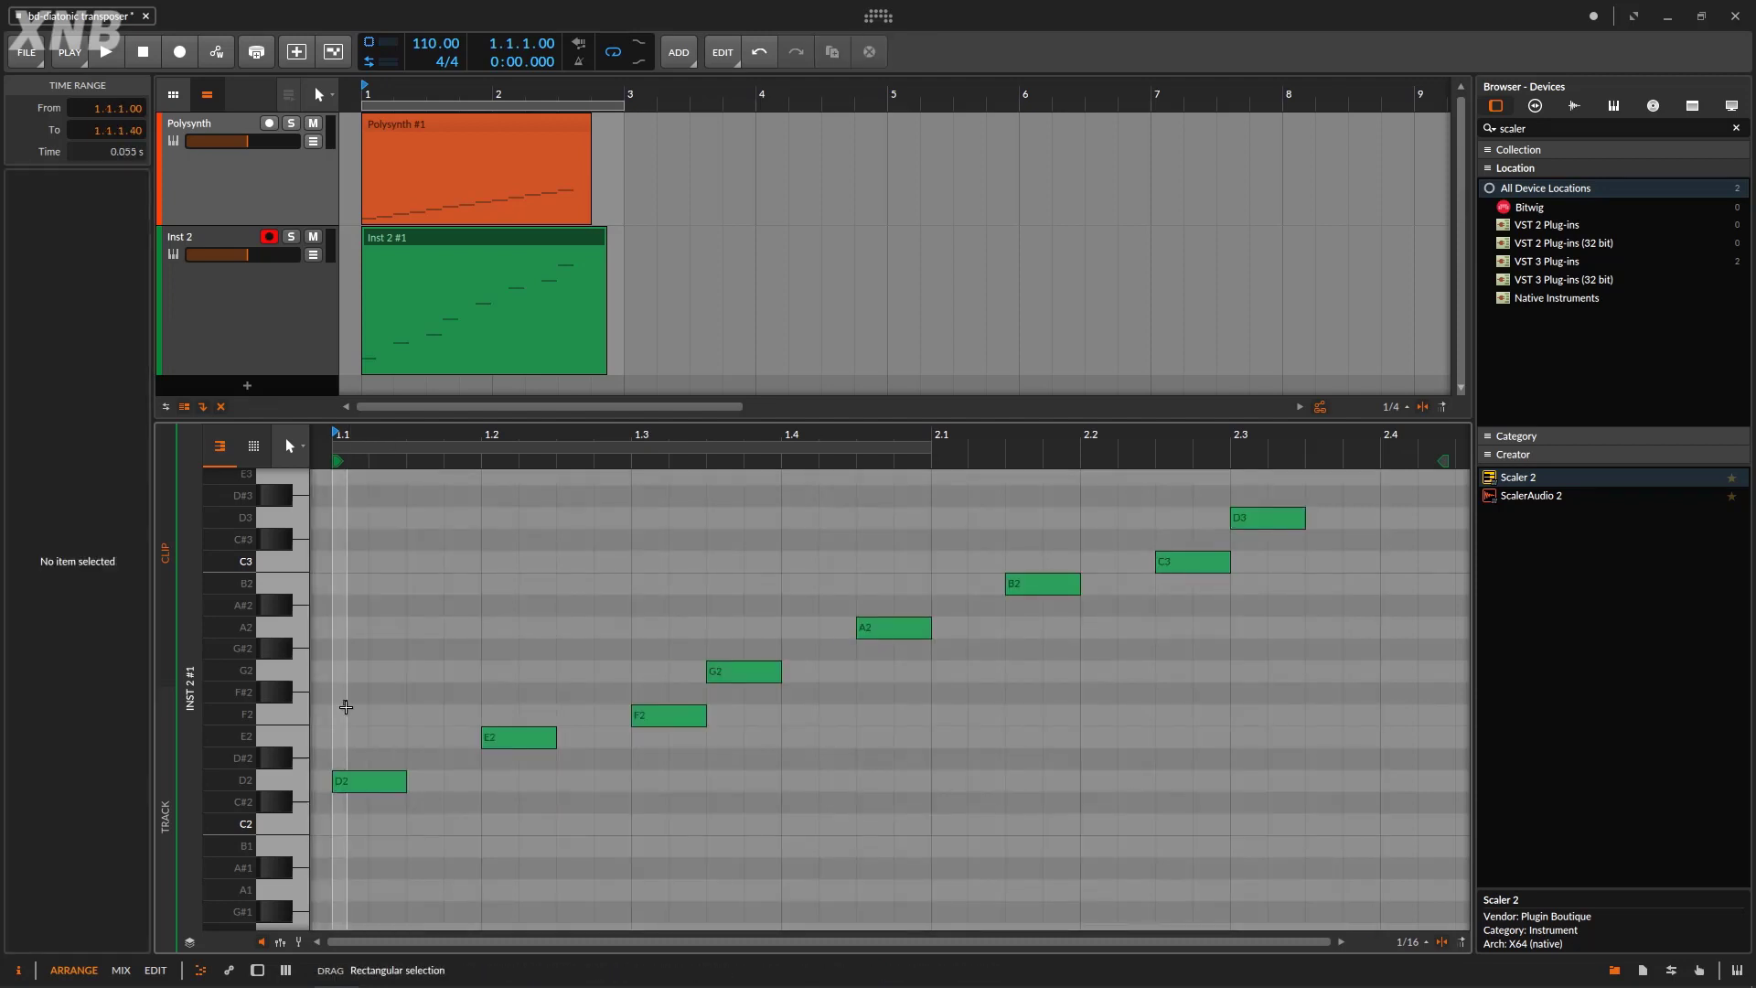
{"action": "left_click_drag", "start_coordinate": [345, 706], "coordinate": [428, 825]}
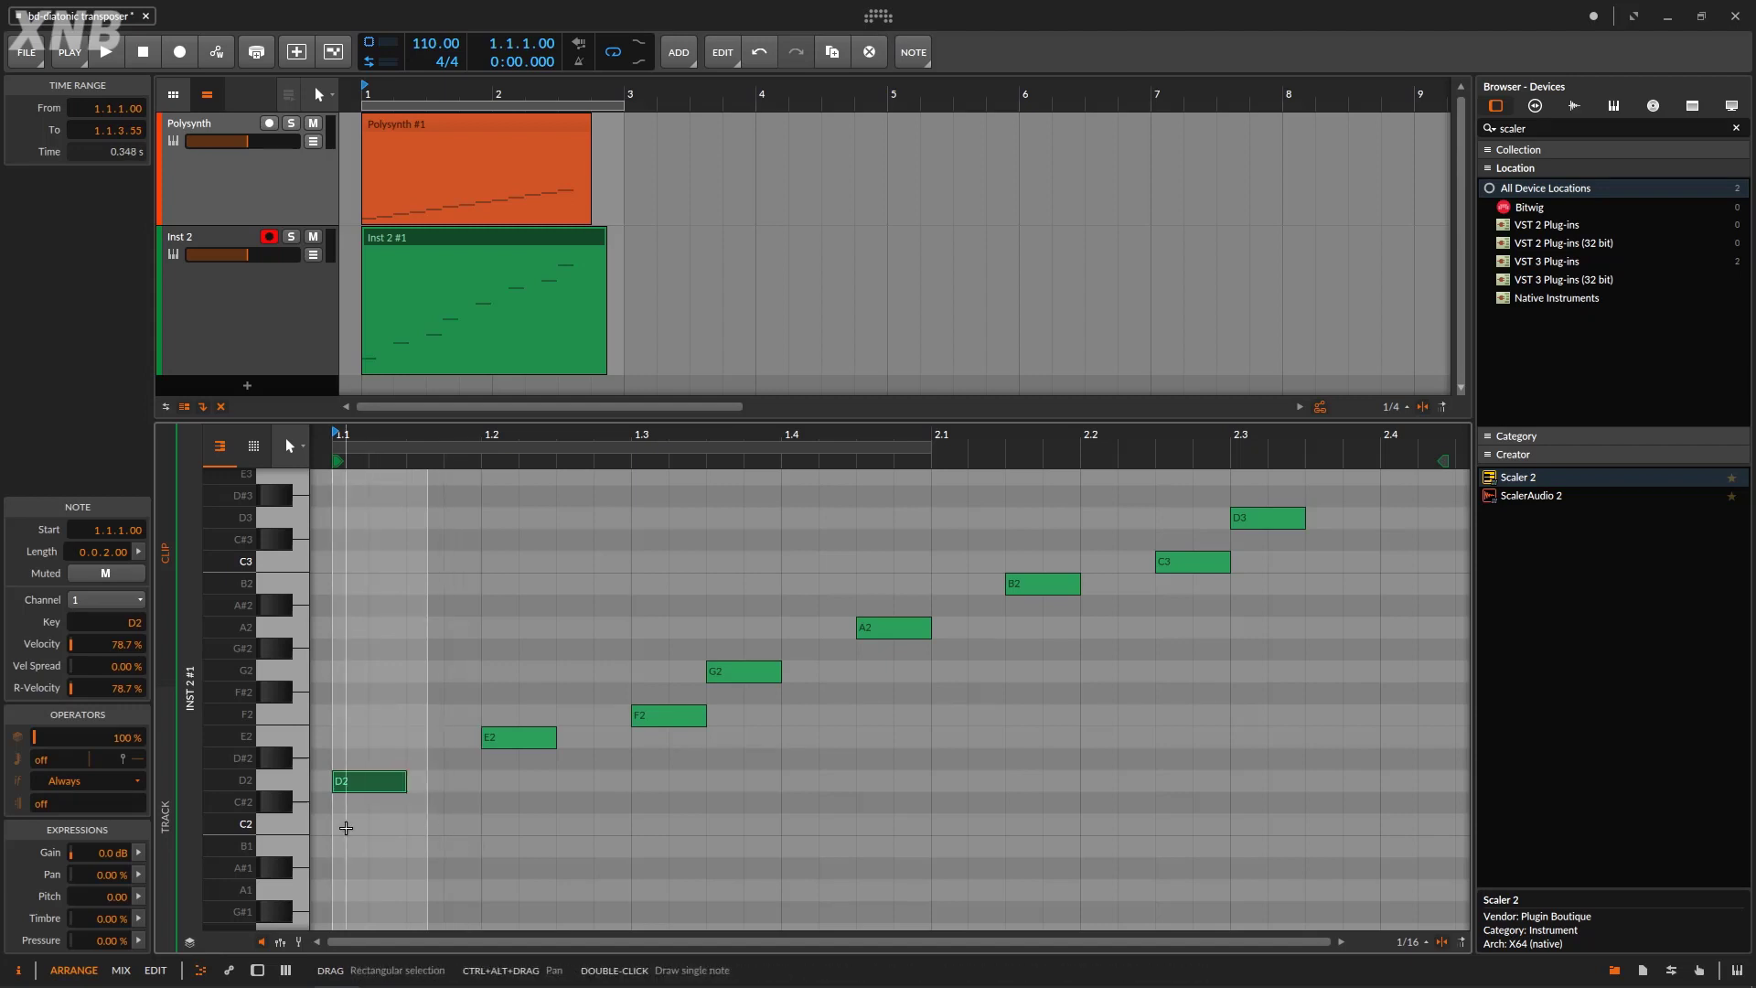
- Select the Inst 2 track and switch between its device chain and clip notes
{"action": "left_click", "coordinate": [218, 336]}
{"action": "key", "text": "d"}
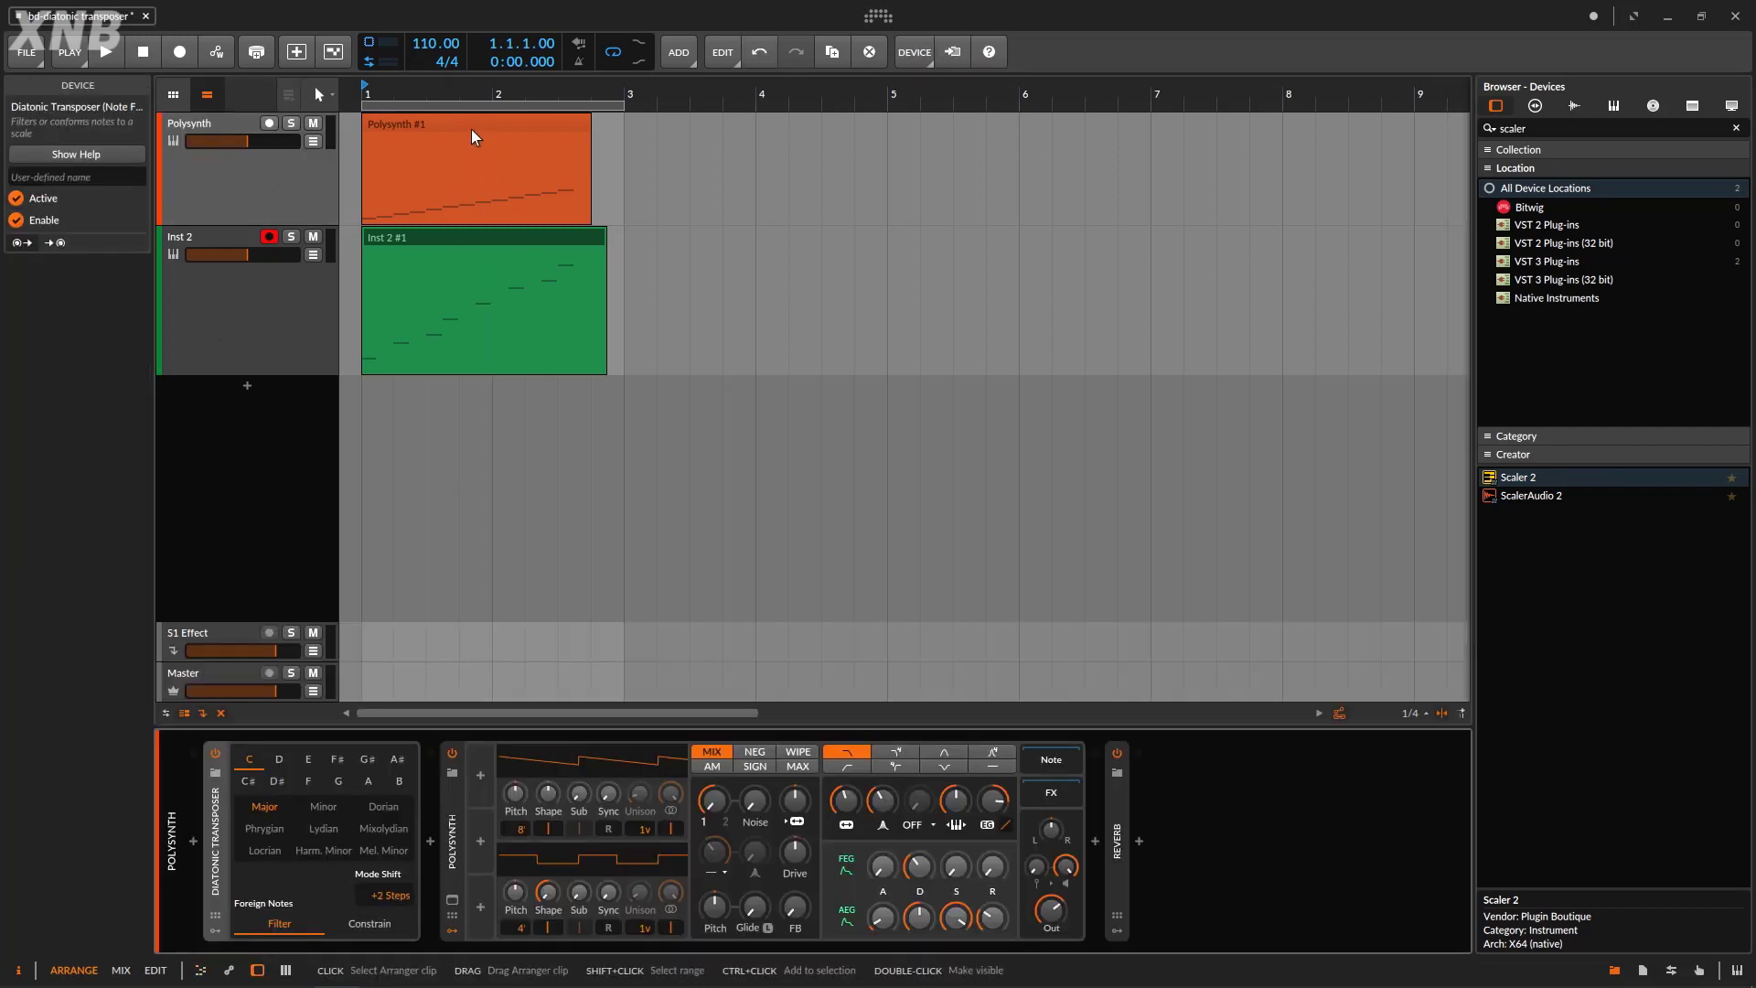
{"action": "double_click", "coordinate": [442, 242]}
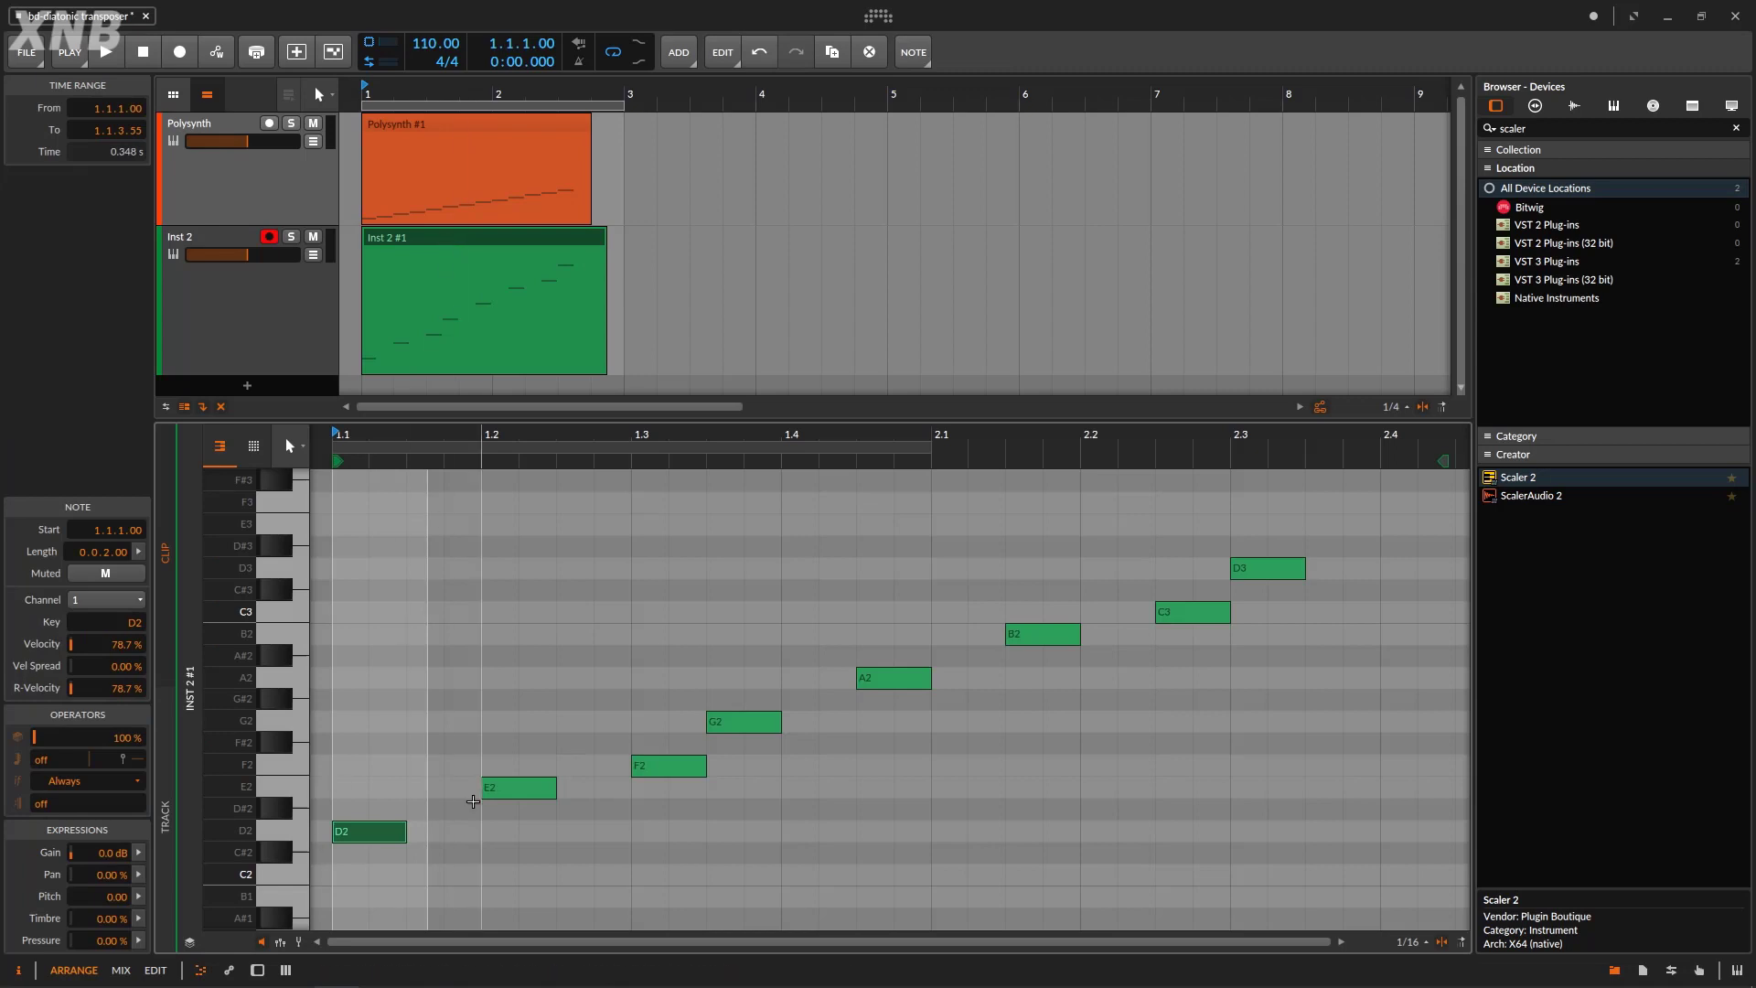
{"action": "left_click", "coordinate": [228, 318]}
- Arm recording, delete the old Inst 2 clip, and record a new take
{"action": "key", "text": "d"}
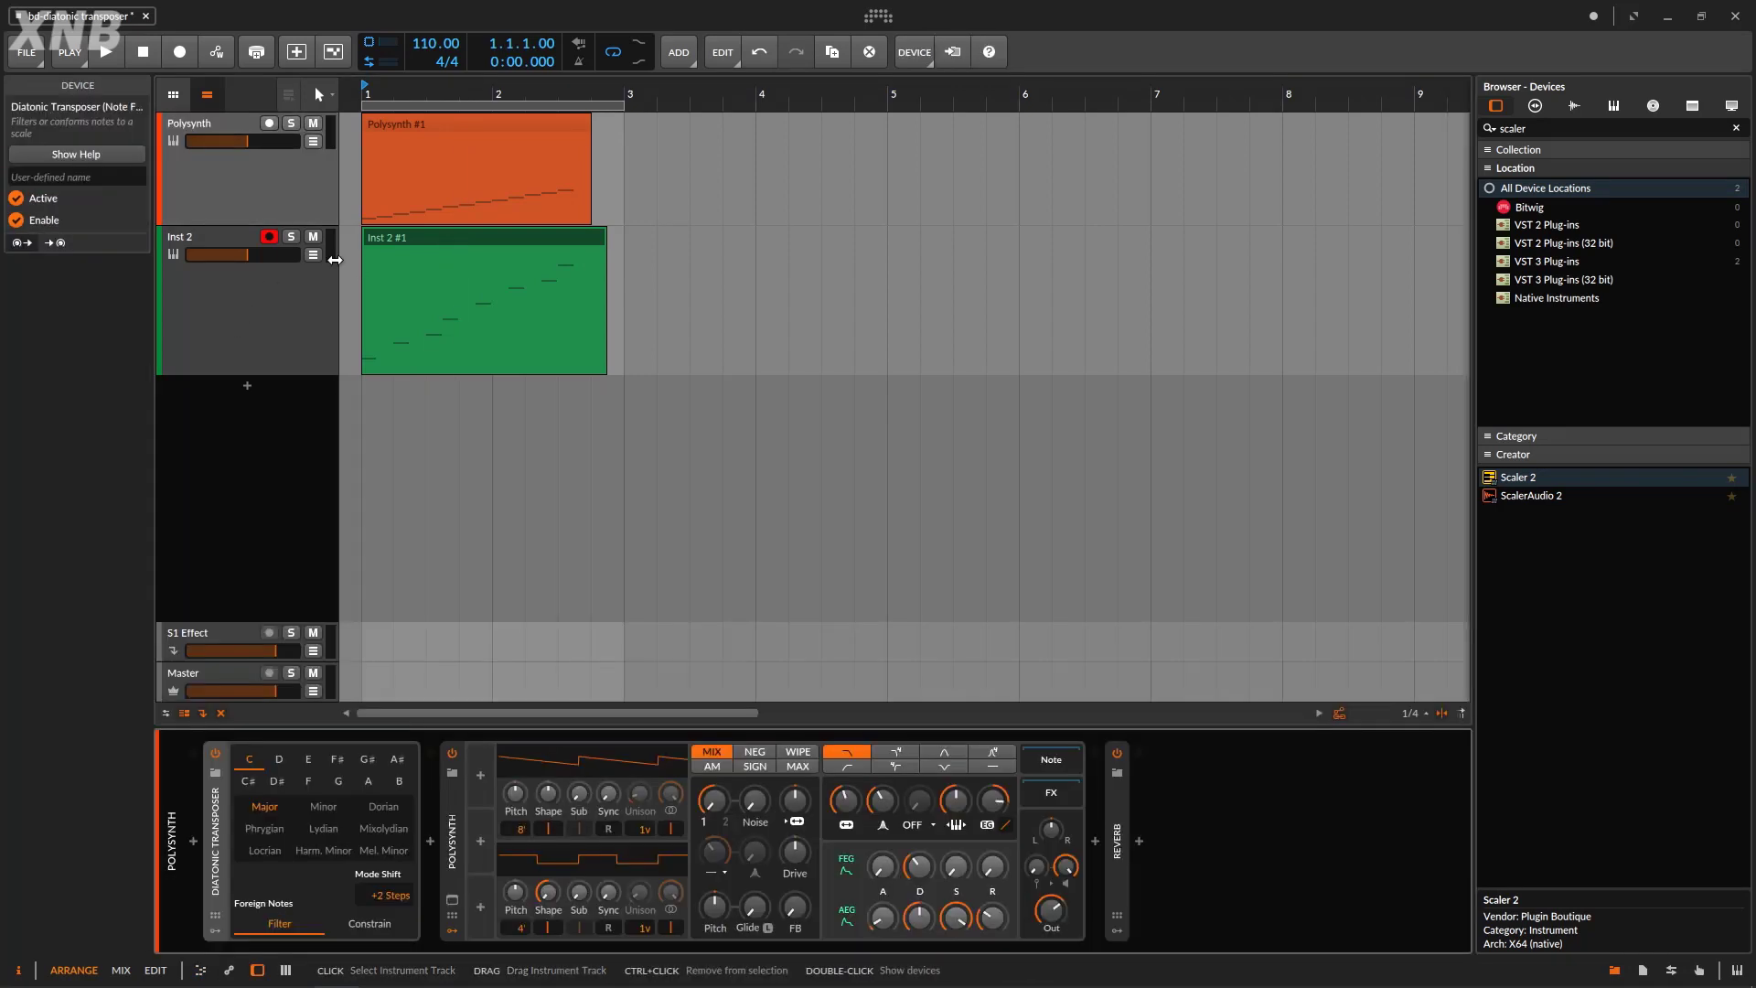
{"action": "left_click", "coordinate": [183, 56]}
{"action": "left_click", "coordinate": [593, 223]}
{"action": "left_click", "coordinate": [557, 232]}
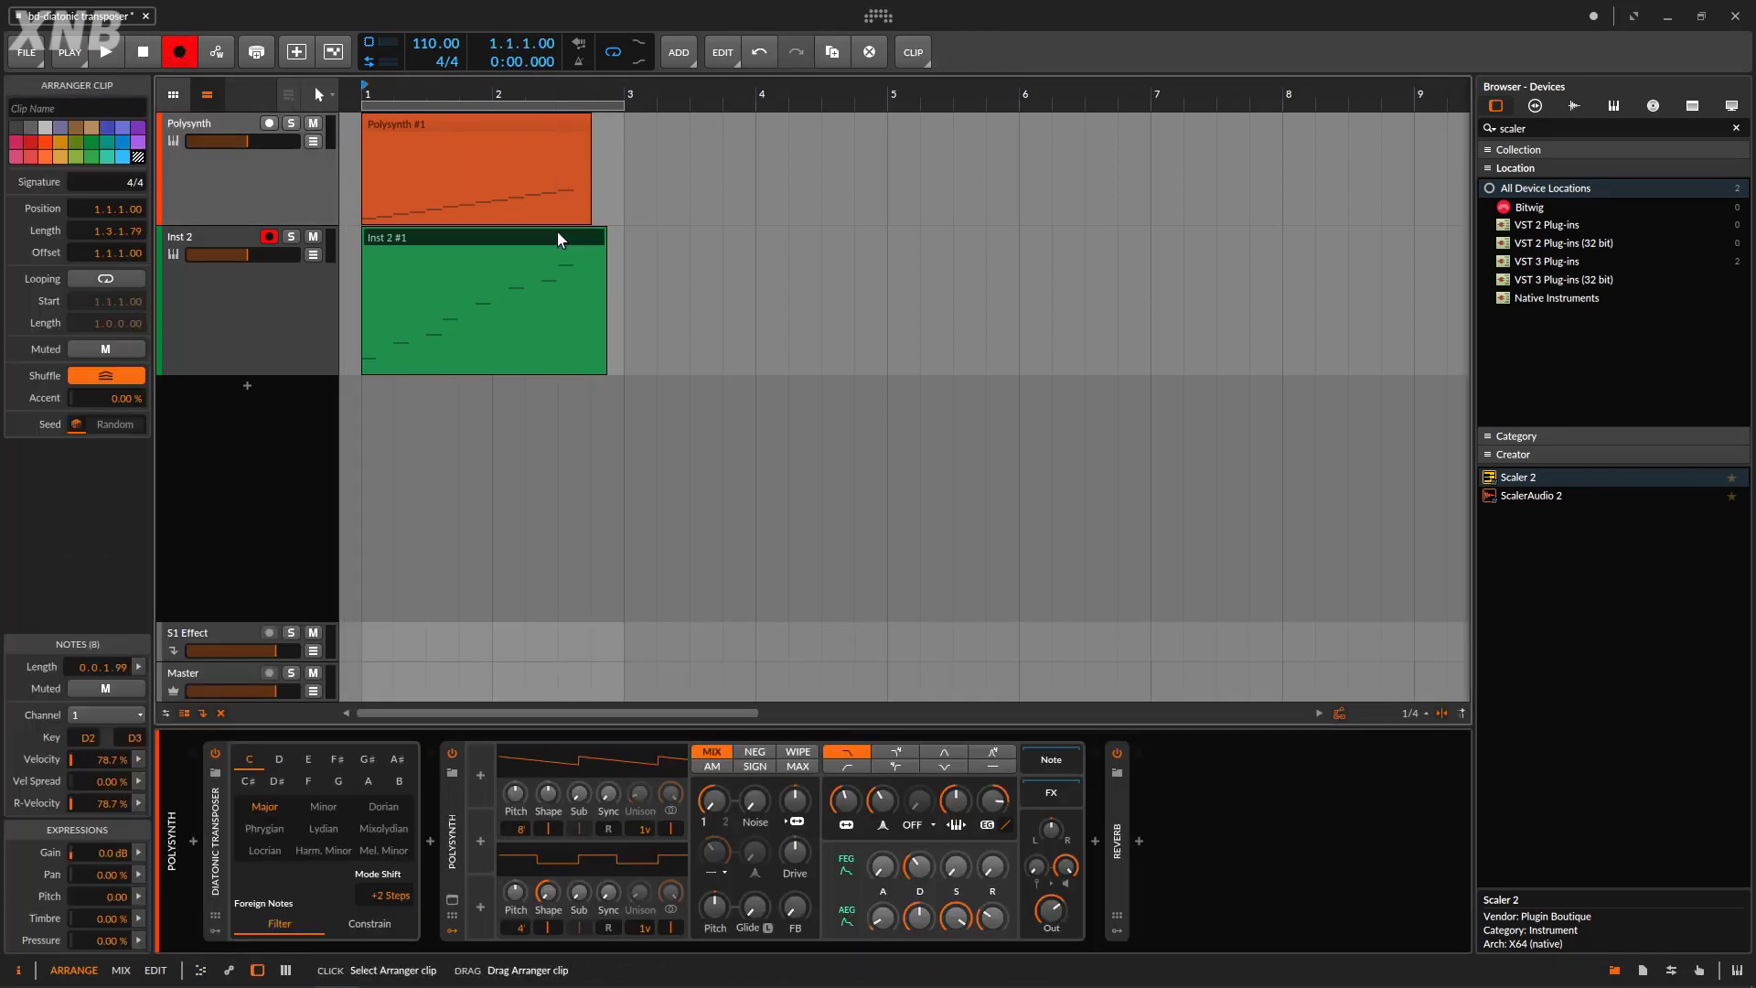
{"action": "key", "text": "Delete"}
{"action": "left_click", "coordinate": [106, 52]}
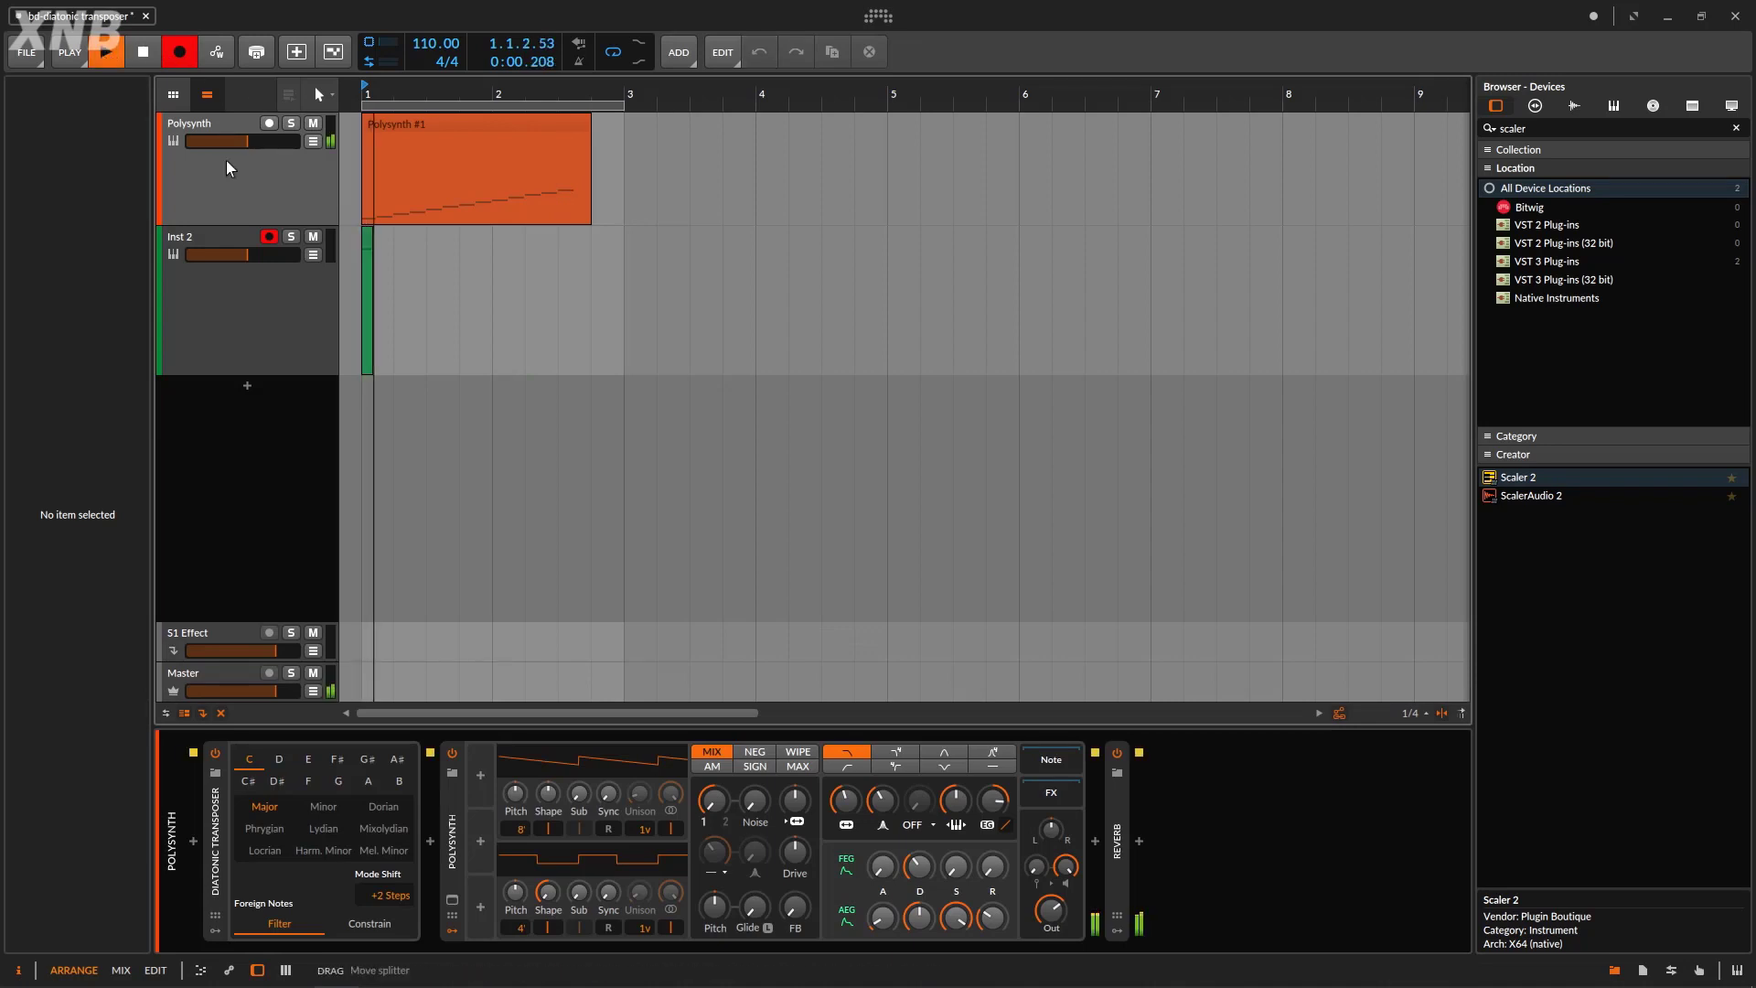
{"action": "left_click", "coordinate": [144, 52]}
- Review the new take's eight notes, an E Phrygian run from E2 to E3
{"action": "double_click", "coordinate": [534, 240]}
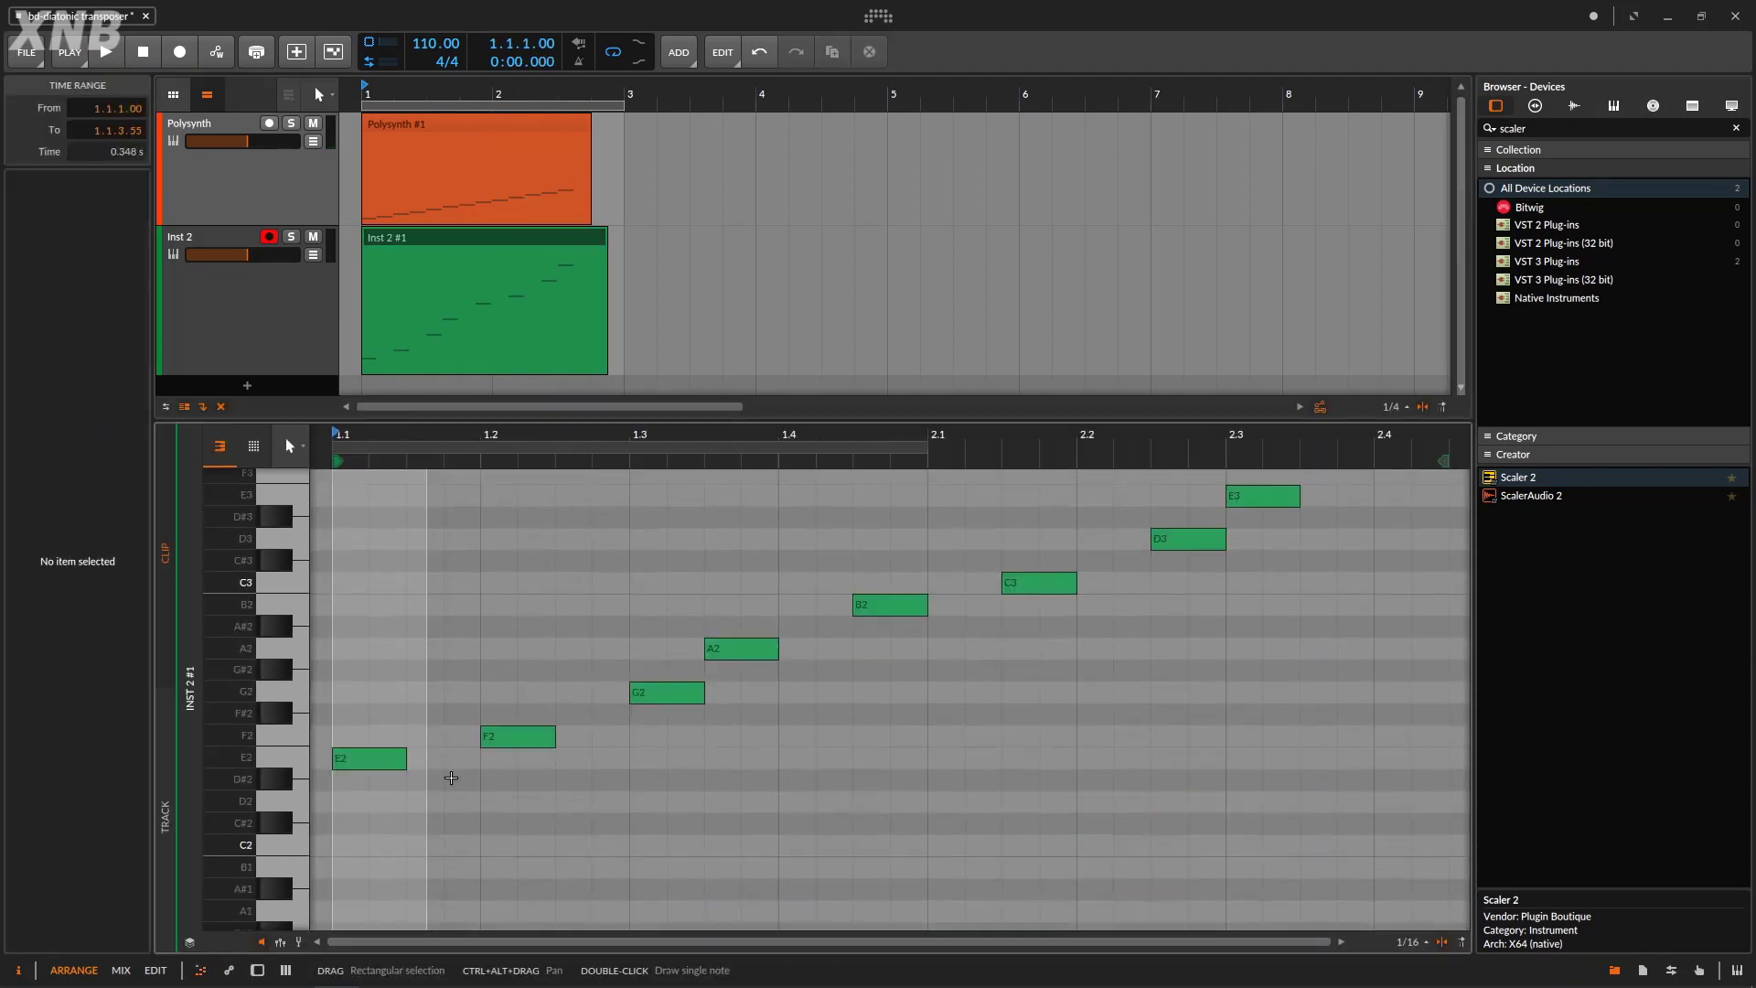
{"action": "left_click", "coordinate": [371, 759]}
{"action": "scroll", "coordinate": [549, 805], "scroll_direction": "up", "scroll_amount": 3}
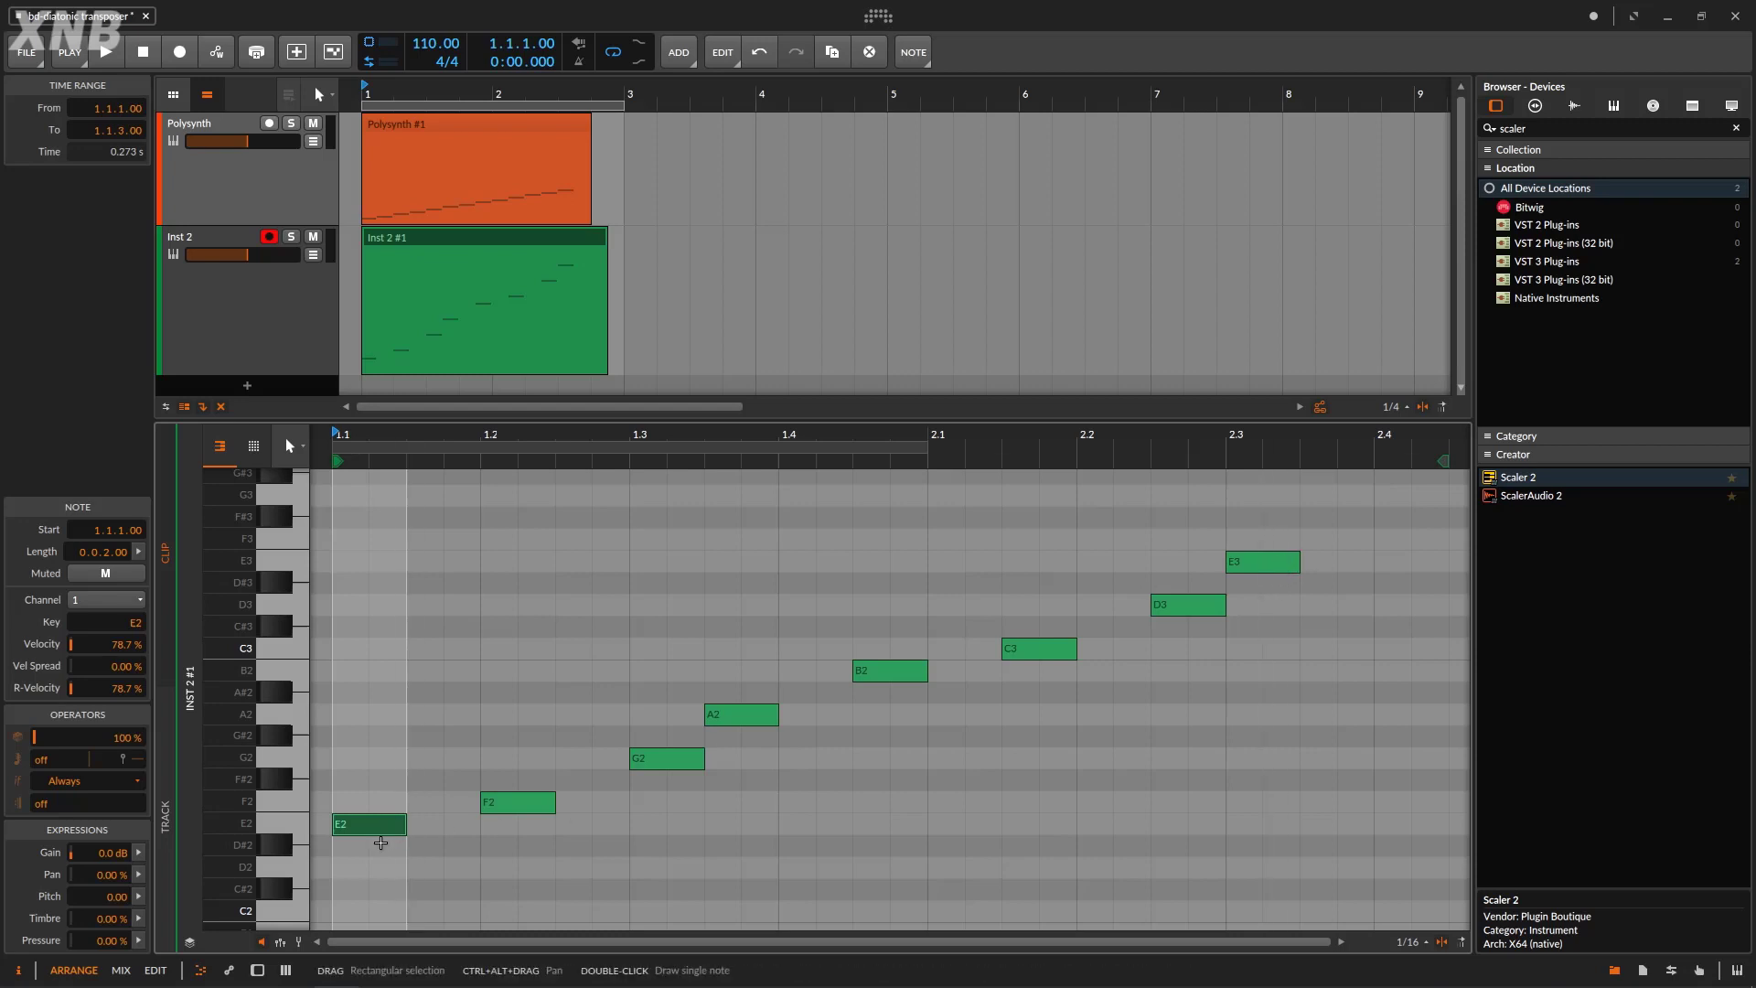
{"action": "left_click_drag", "start_coordinate": [1345, 516], "coordinate": [483, 852]}
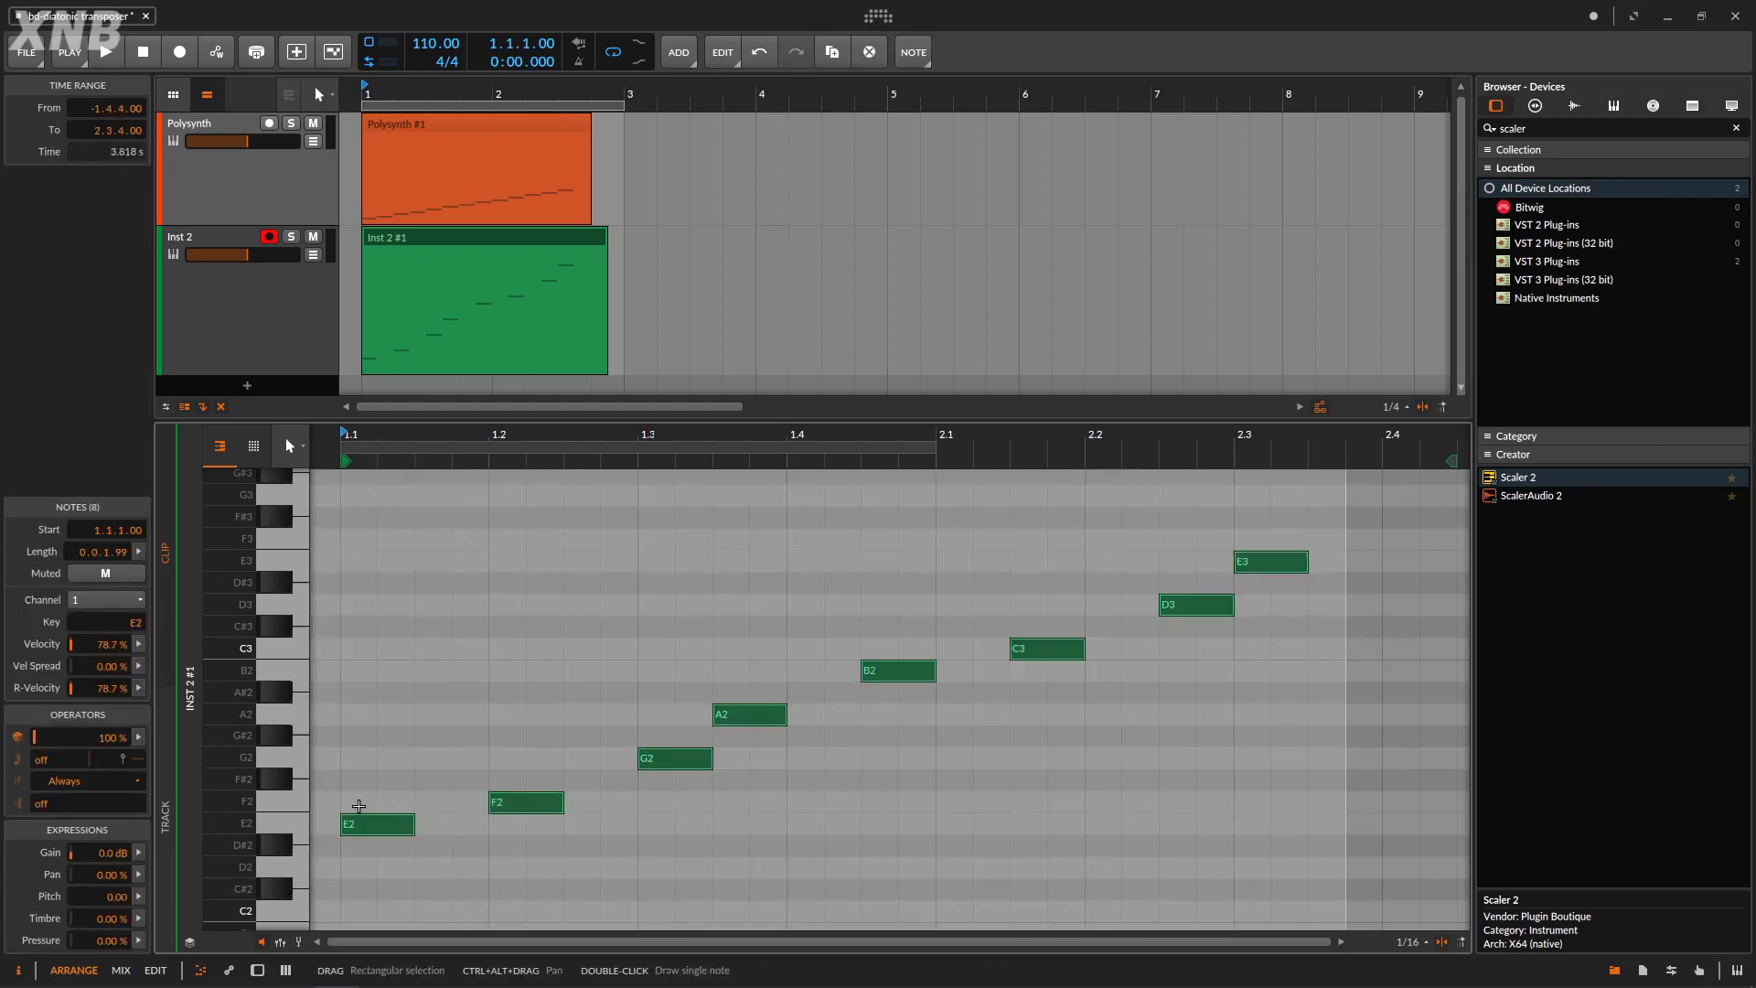
{"action": "left_click", "coordinate": [358, 825]}
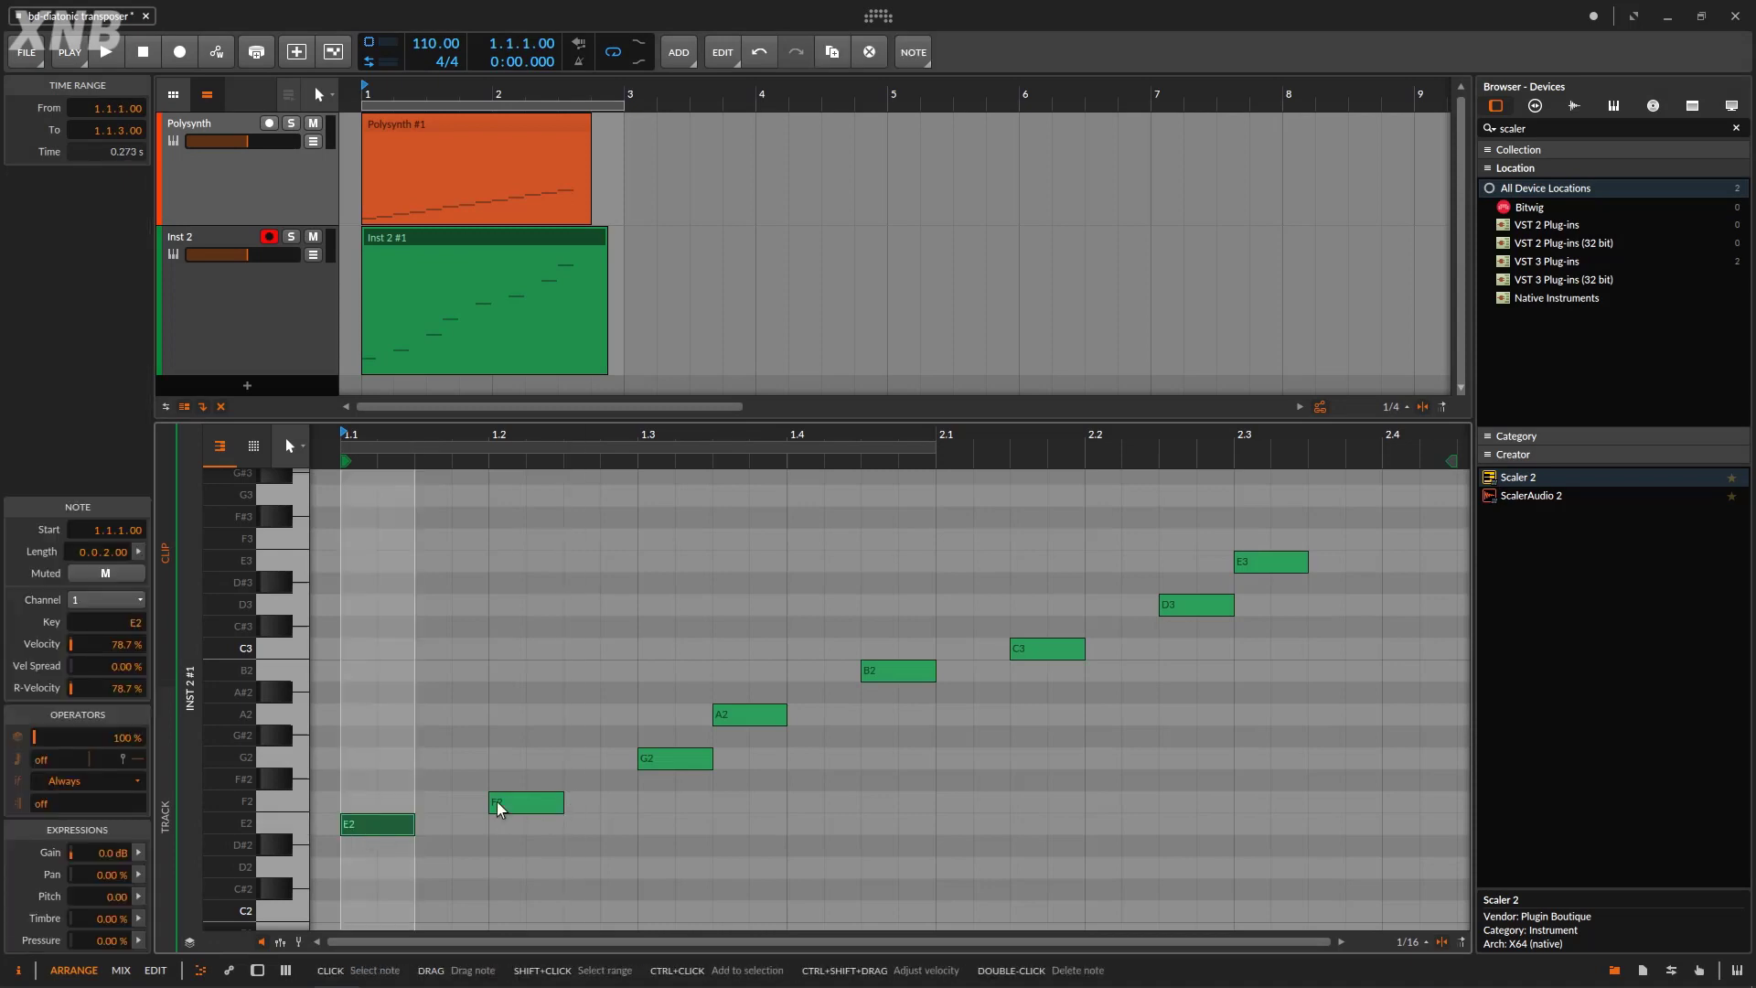
{"action": "double_click", "coordinate": [275, 199]}
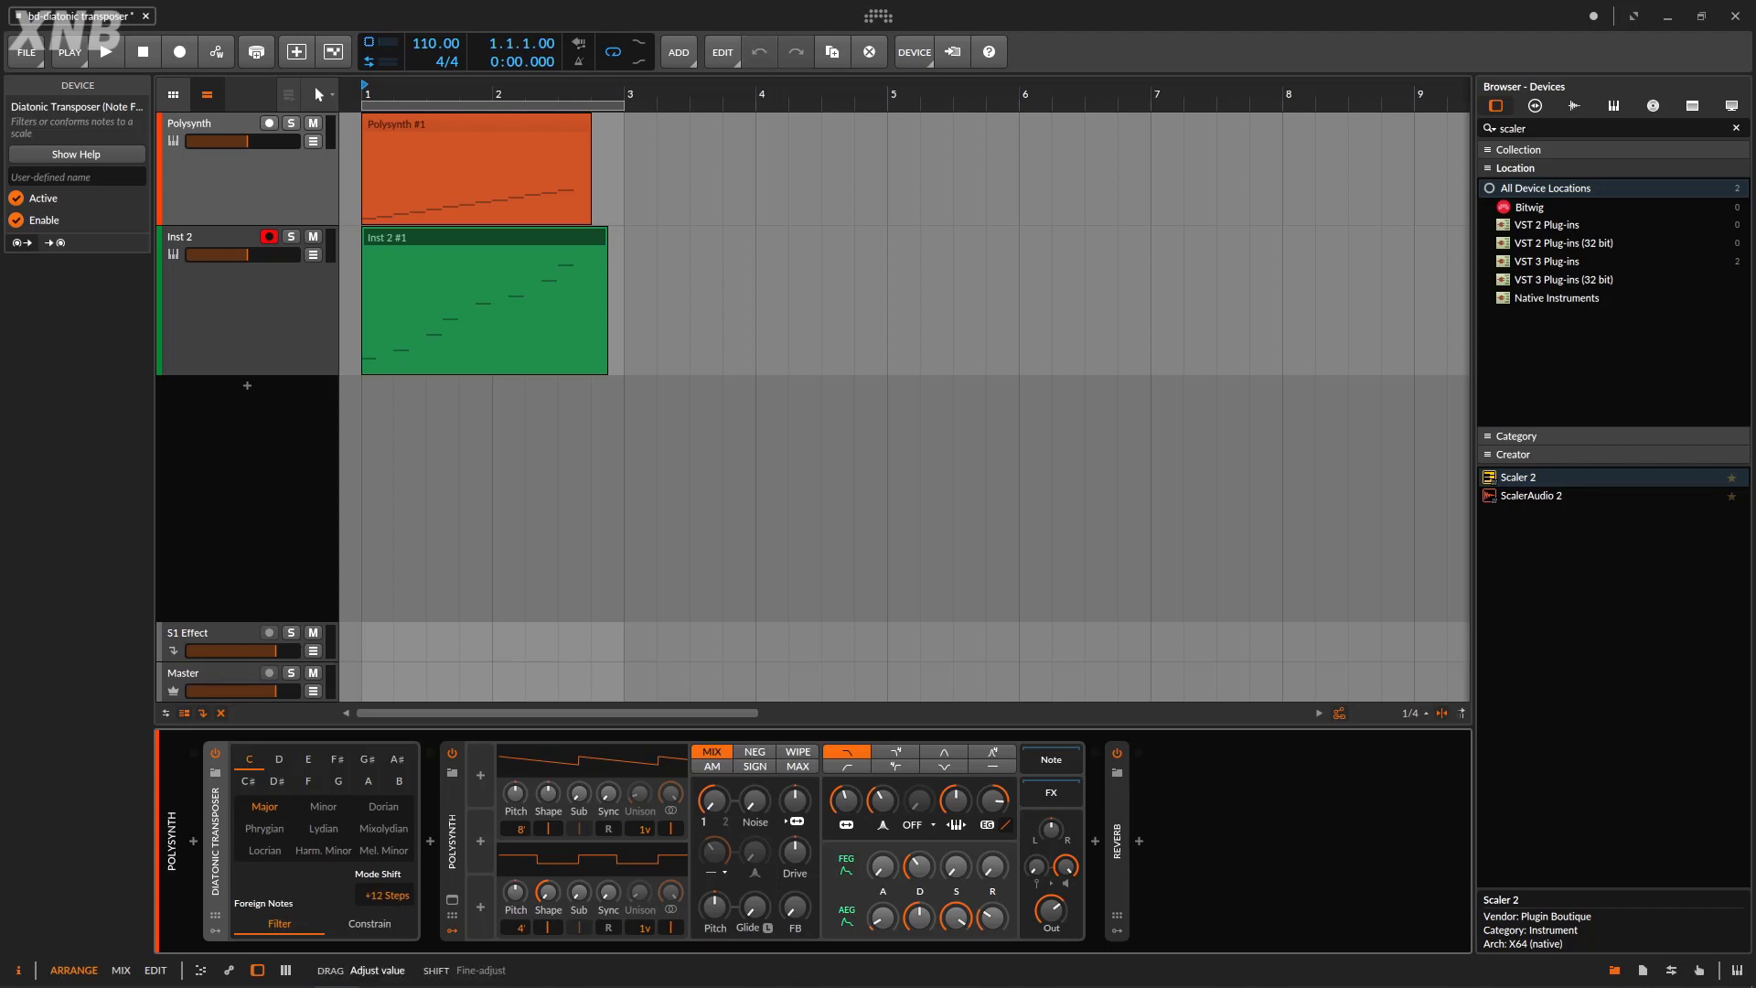
- Delete the Inst 2 #1 clip and record a fresh take onto Inst 2
{"action": "left_click", "coordinate": [469, 236]}
{"action": "key", "text": "Delete"}
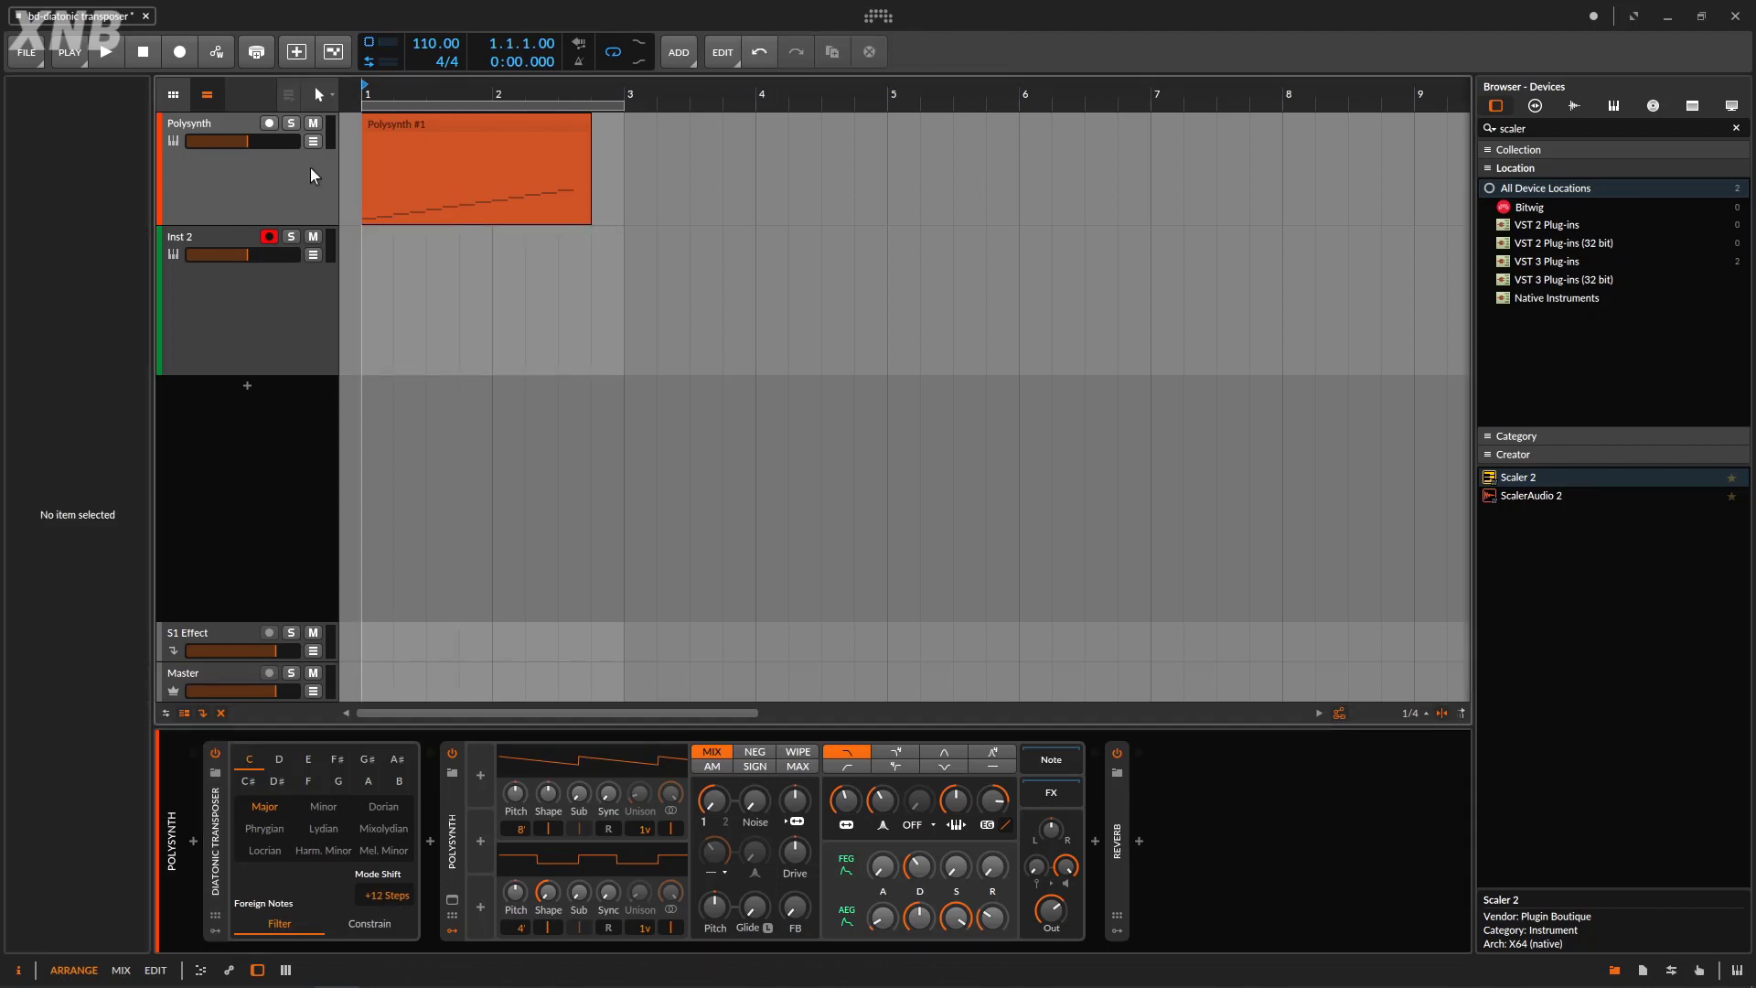
{"action": "left_click", "coordinate": [179, 52]}
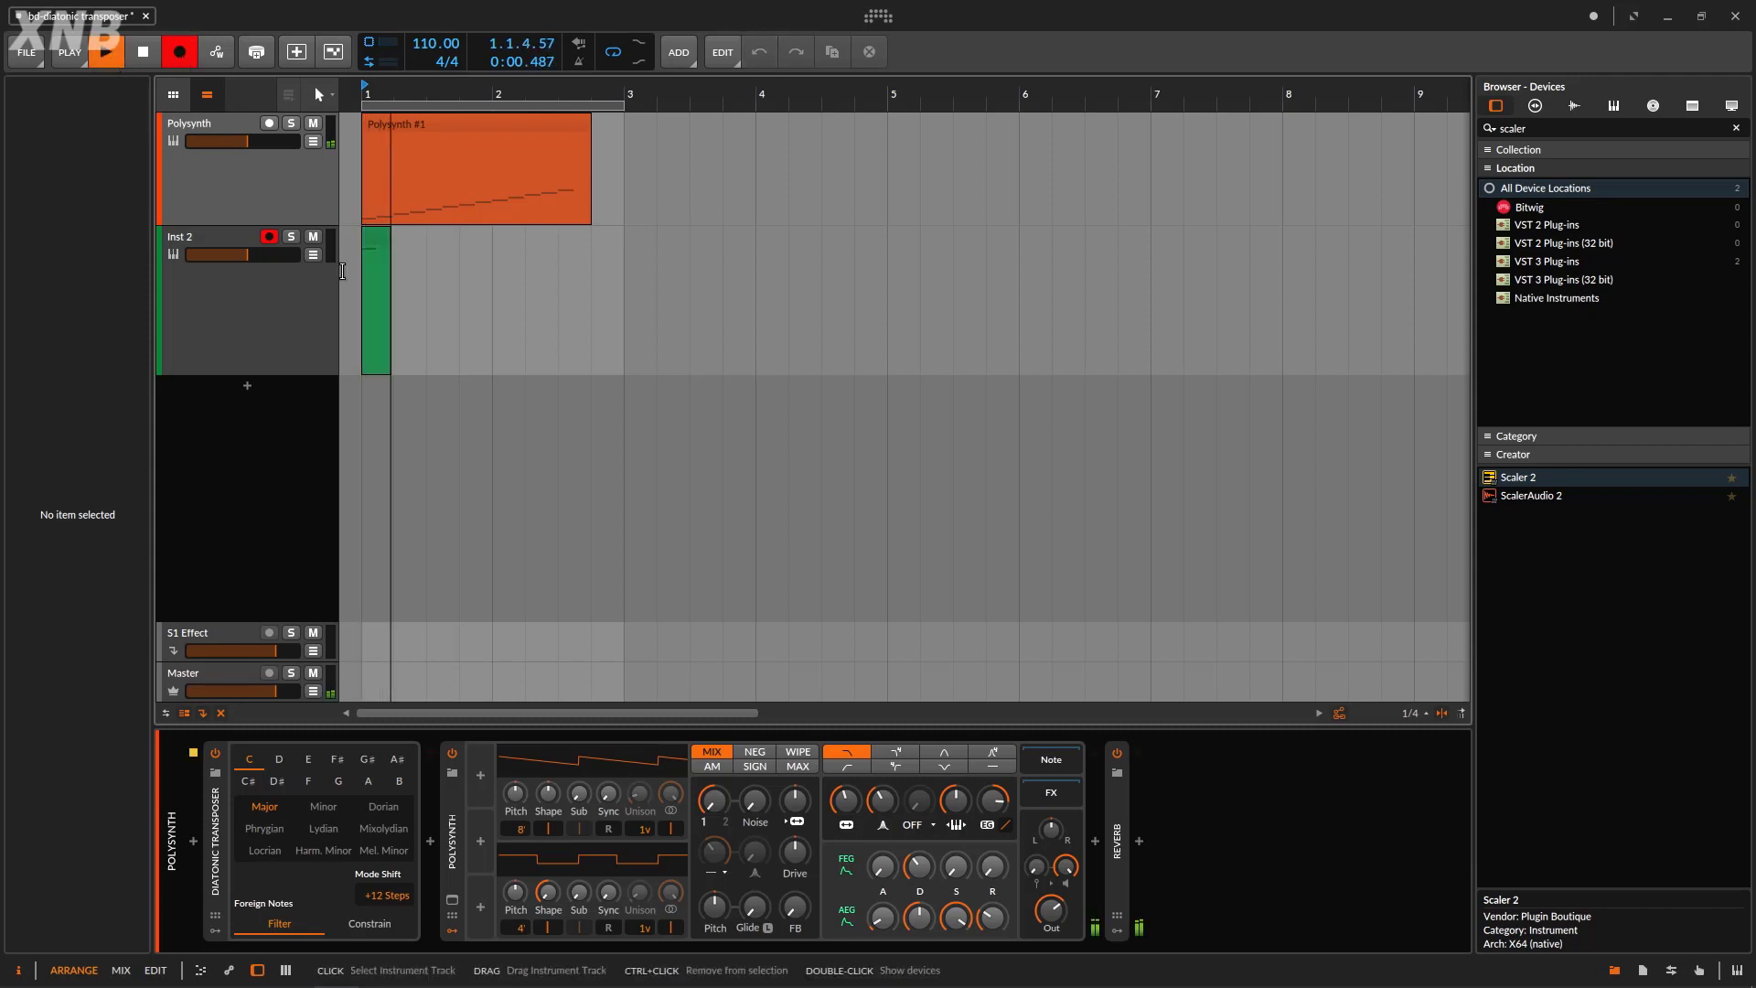
{"action": "left_click", "coordinate": [143, 52]}
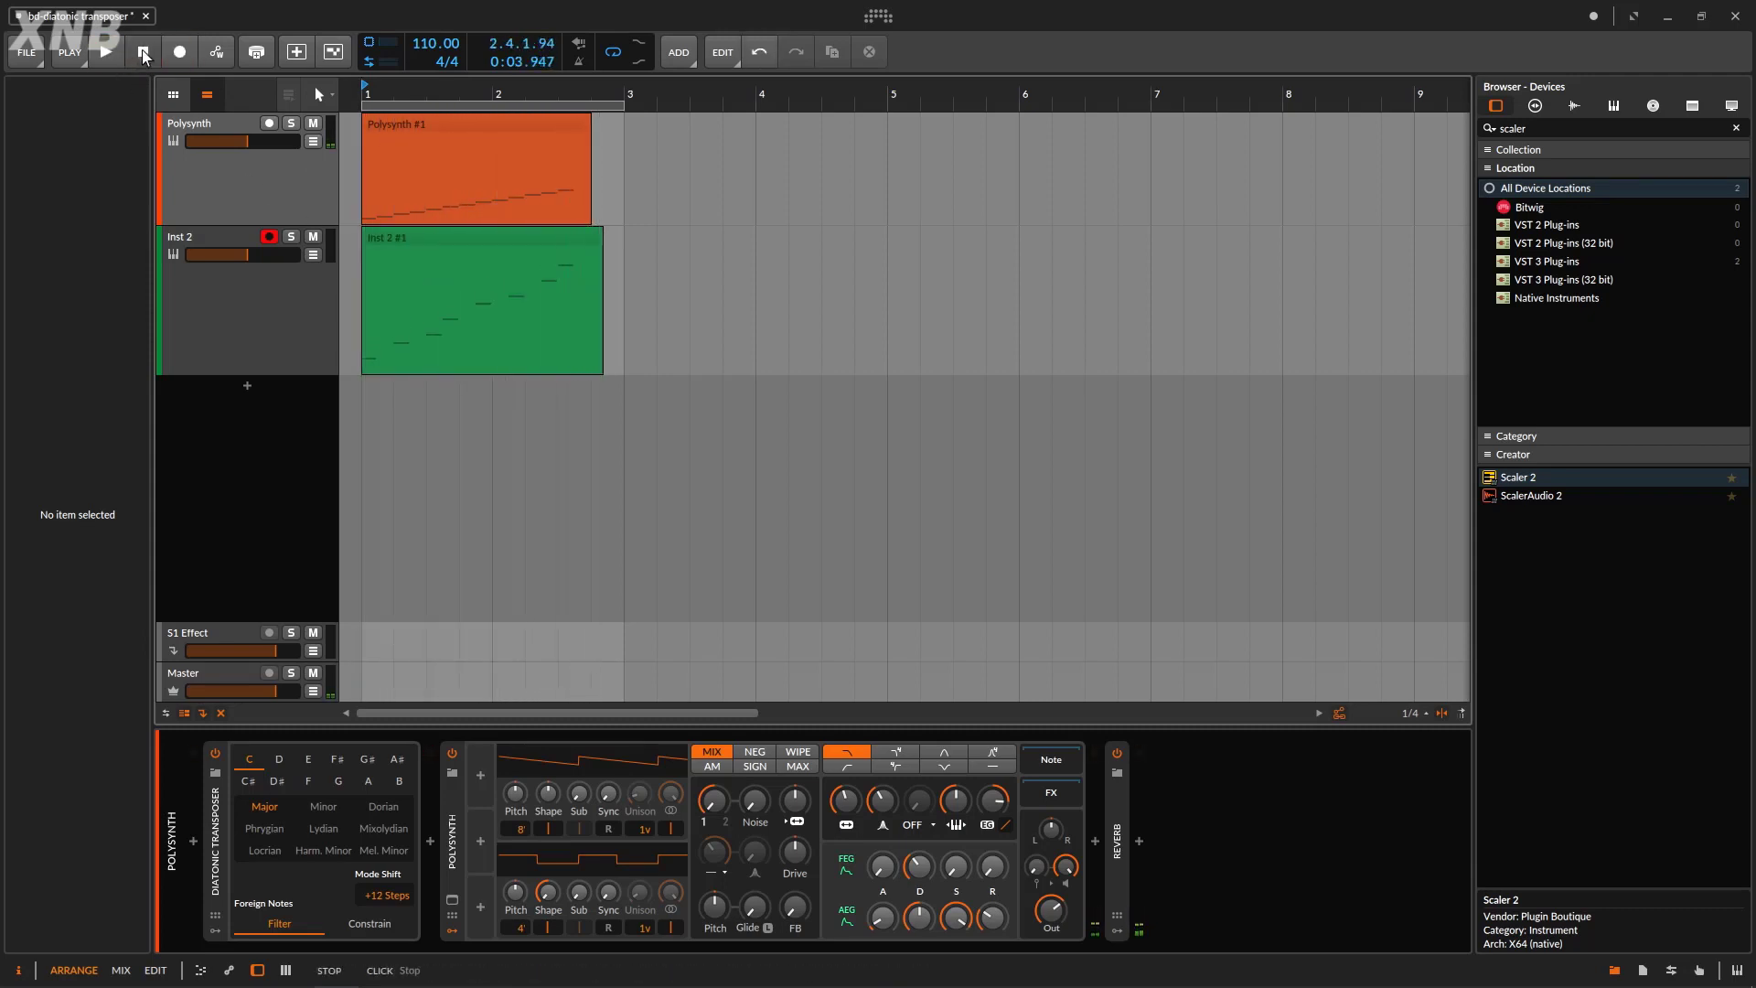
- Review the new take's A3-to-A4 notes, then delete the take
{"action": "double_click", "coordinate": [532, 256]}
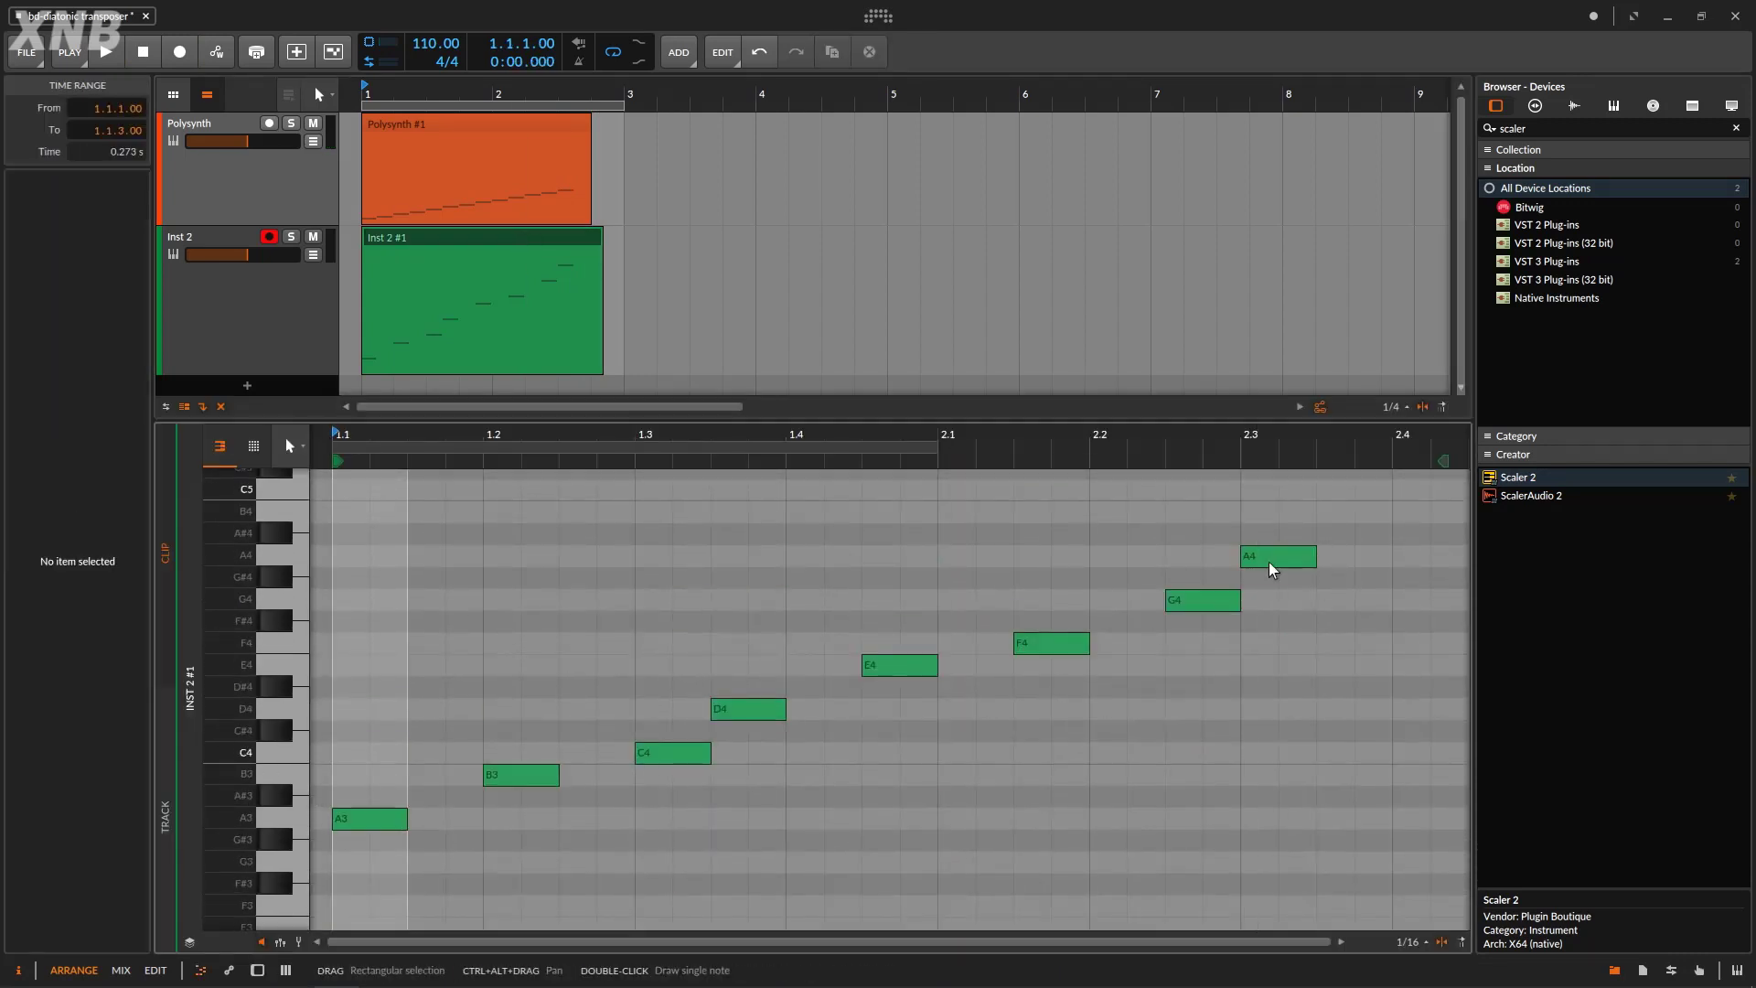
{"action": "left_click_drag", "start_coordinate": [1390, 509], "coordinate": [316, 920]}
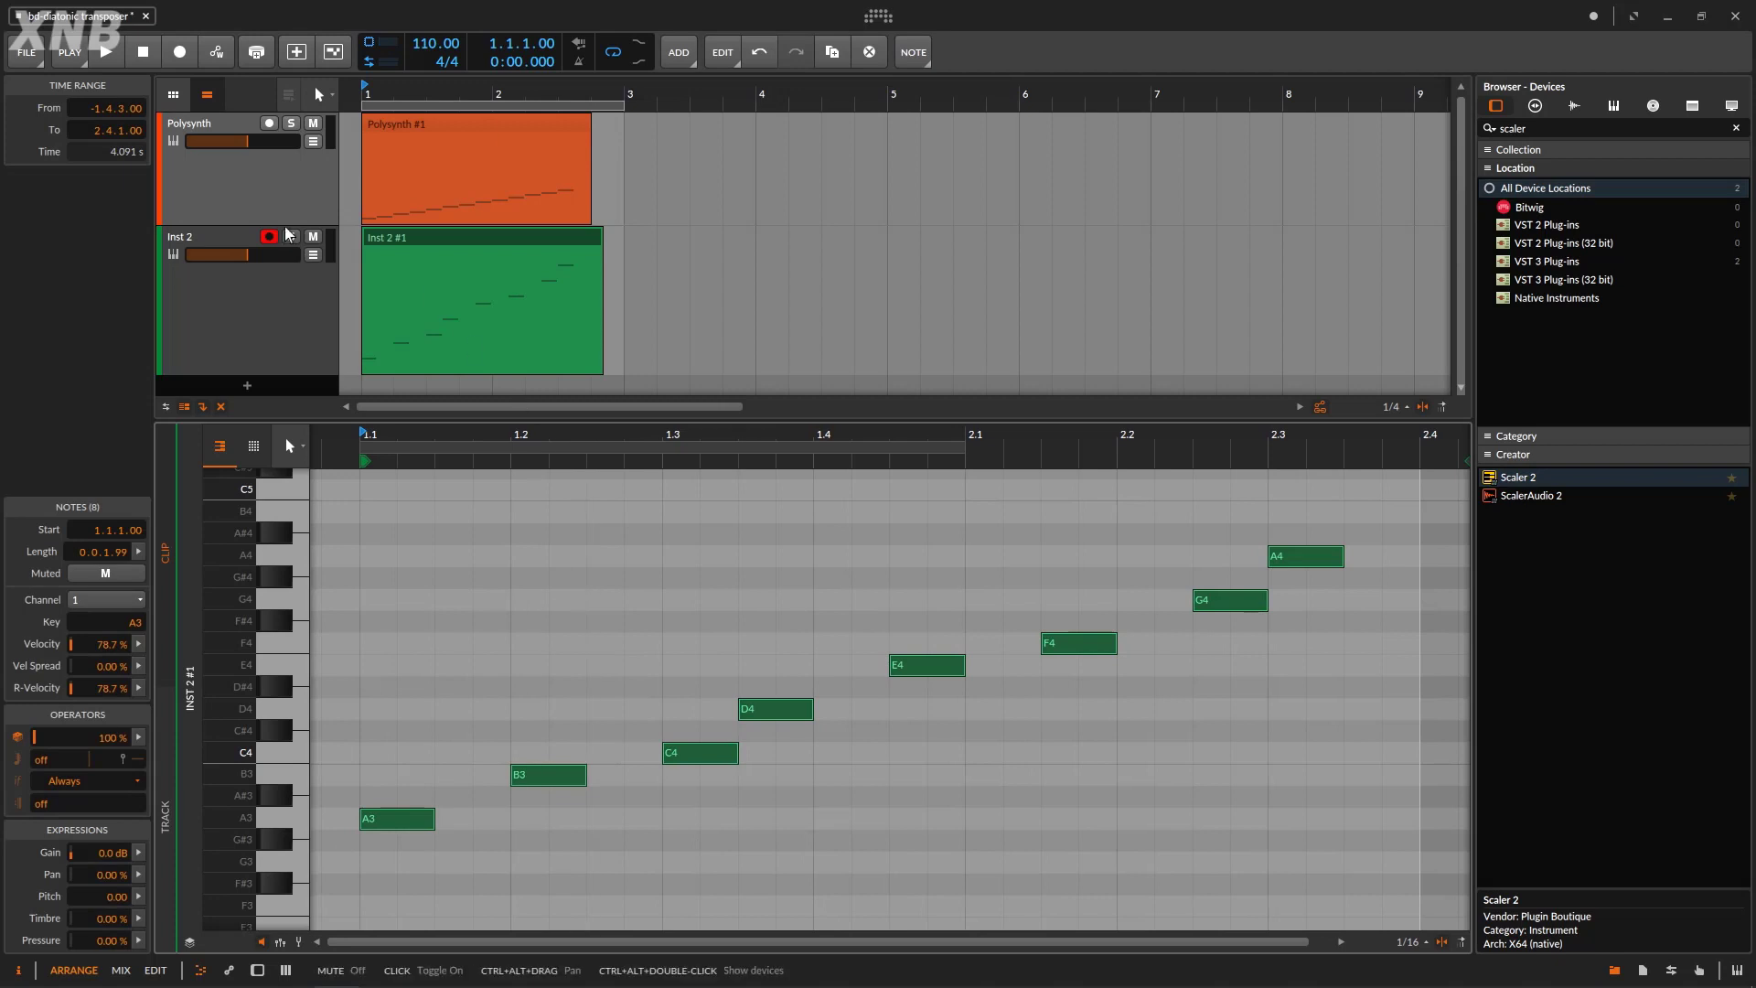
{"action": "left_click", "coordinate": [287, 235]}
{"action": "key", "text": "Delete"}
{"action": "double_click", "coordinate": [276, 181]}
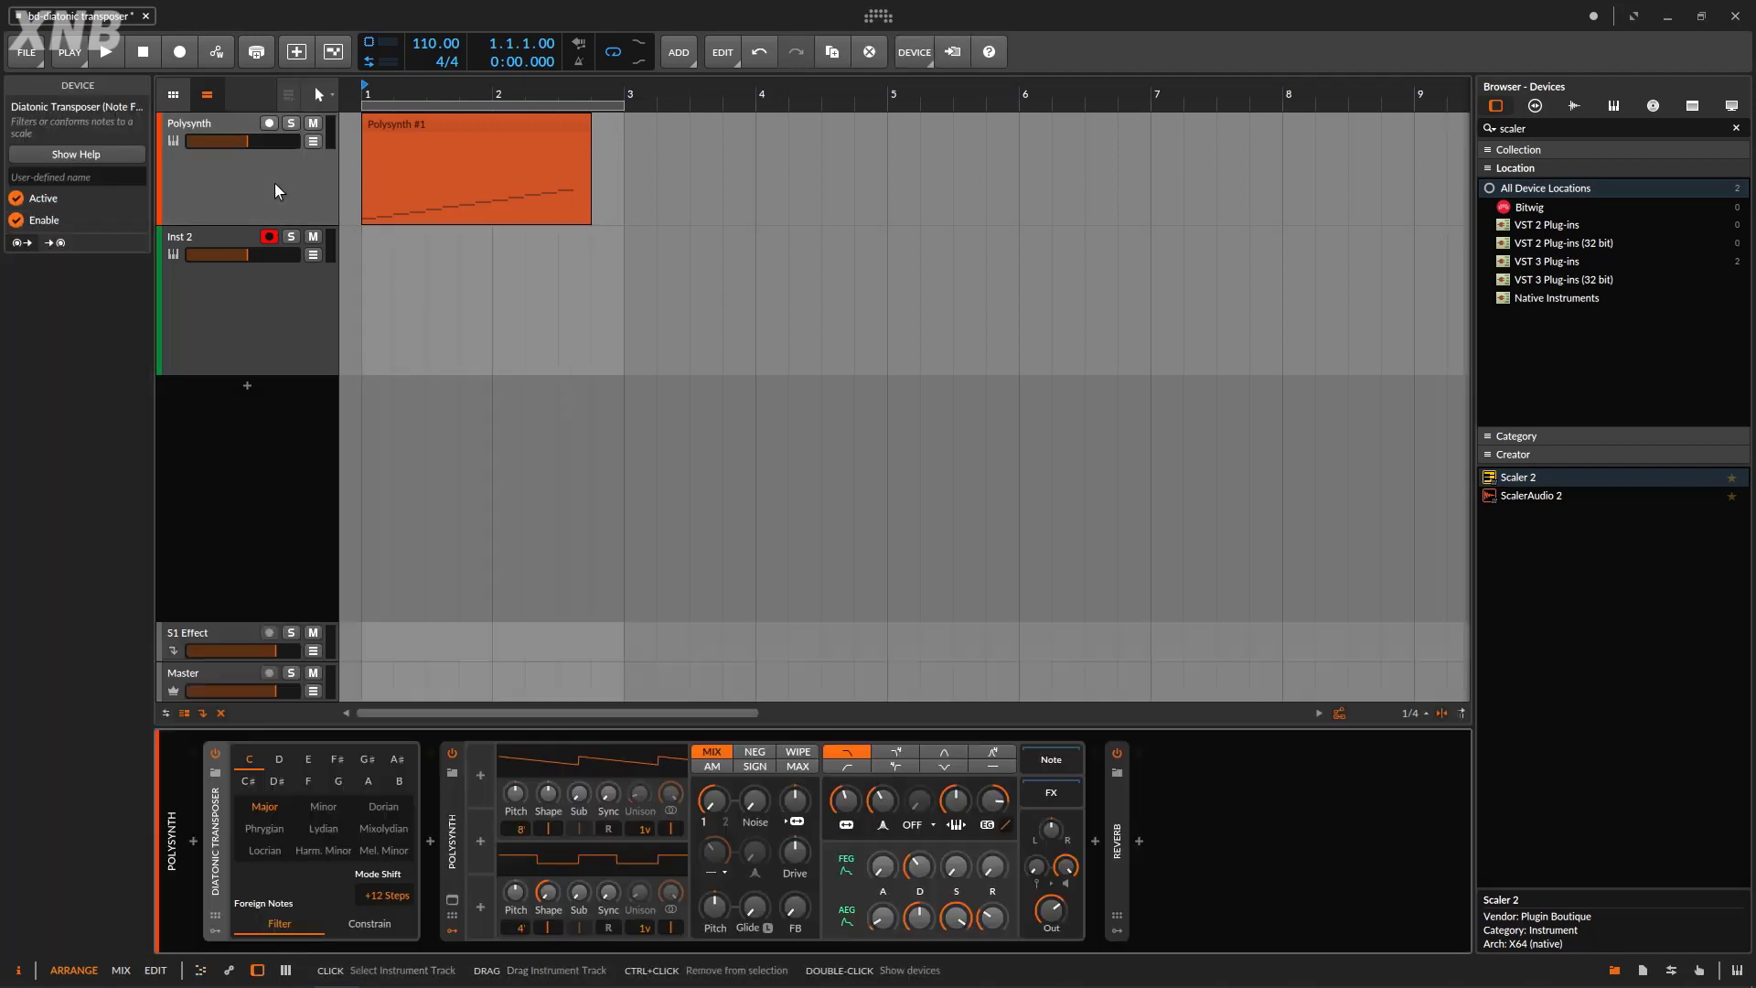
- Reset Mode Shift to 0 Steps, set Foreign Notes to Constrain, and open Polysynth #1
{"action": "double_click", "coordinate": [383, 893]}
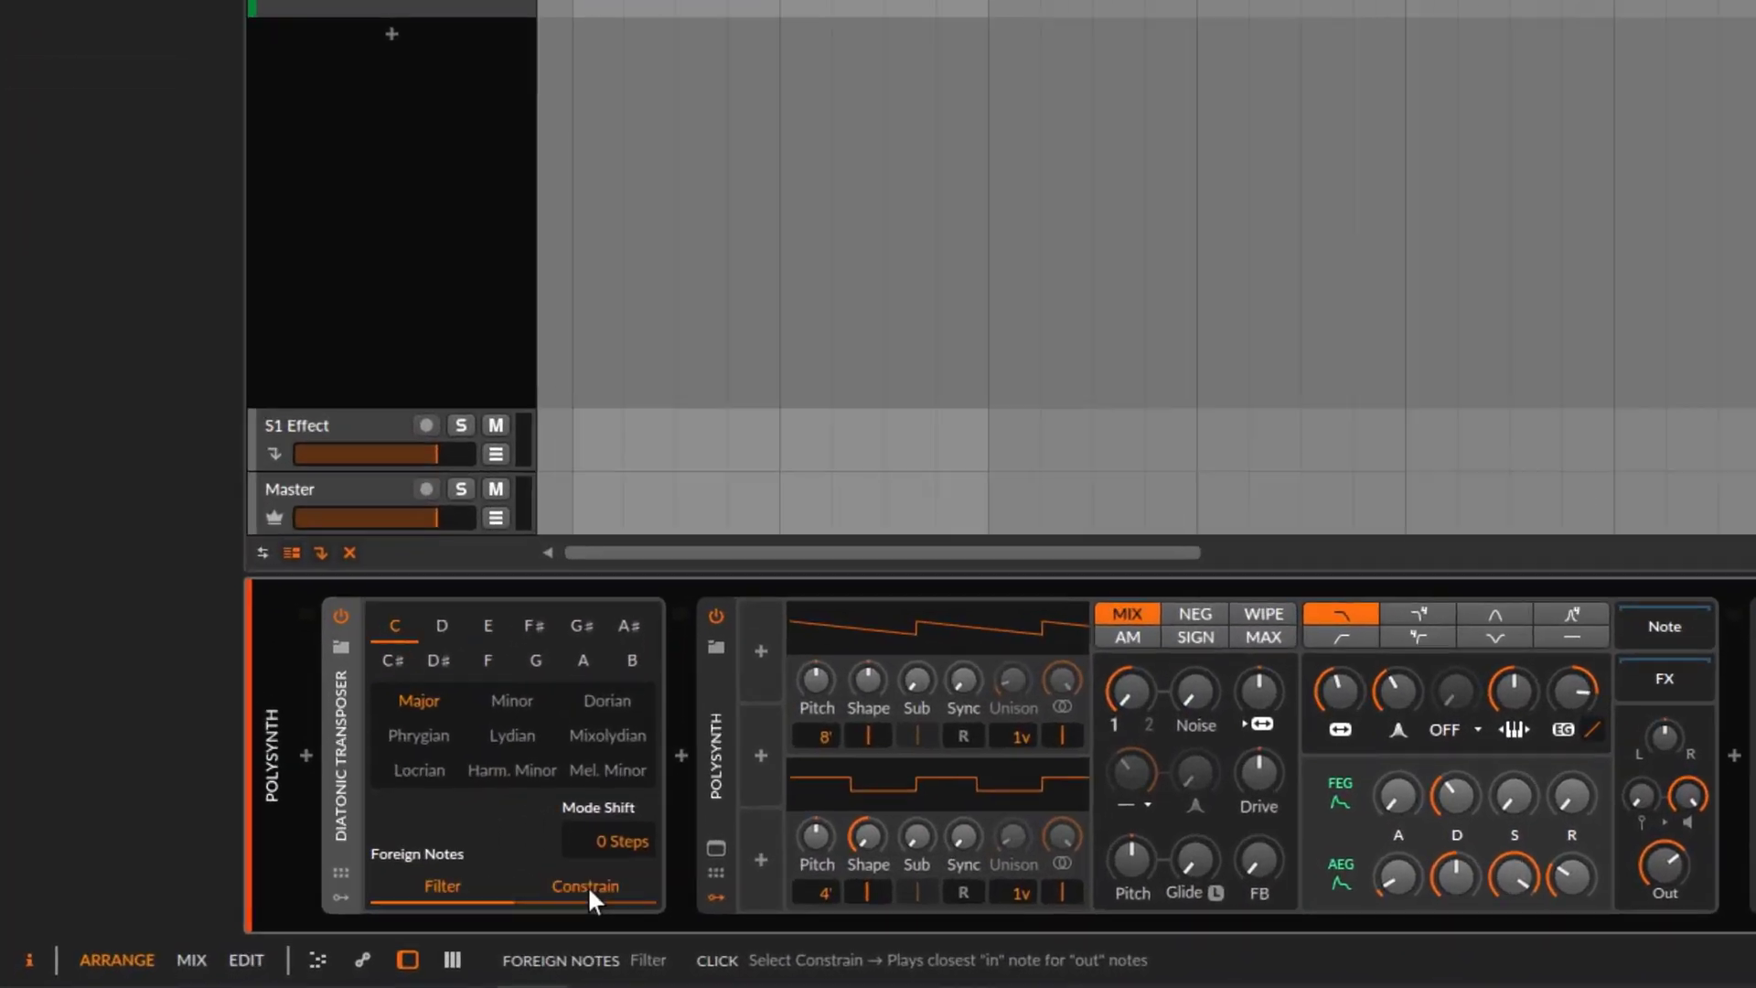
{"action": "left_click", "coordinate": [372, 925]}
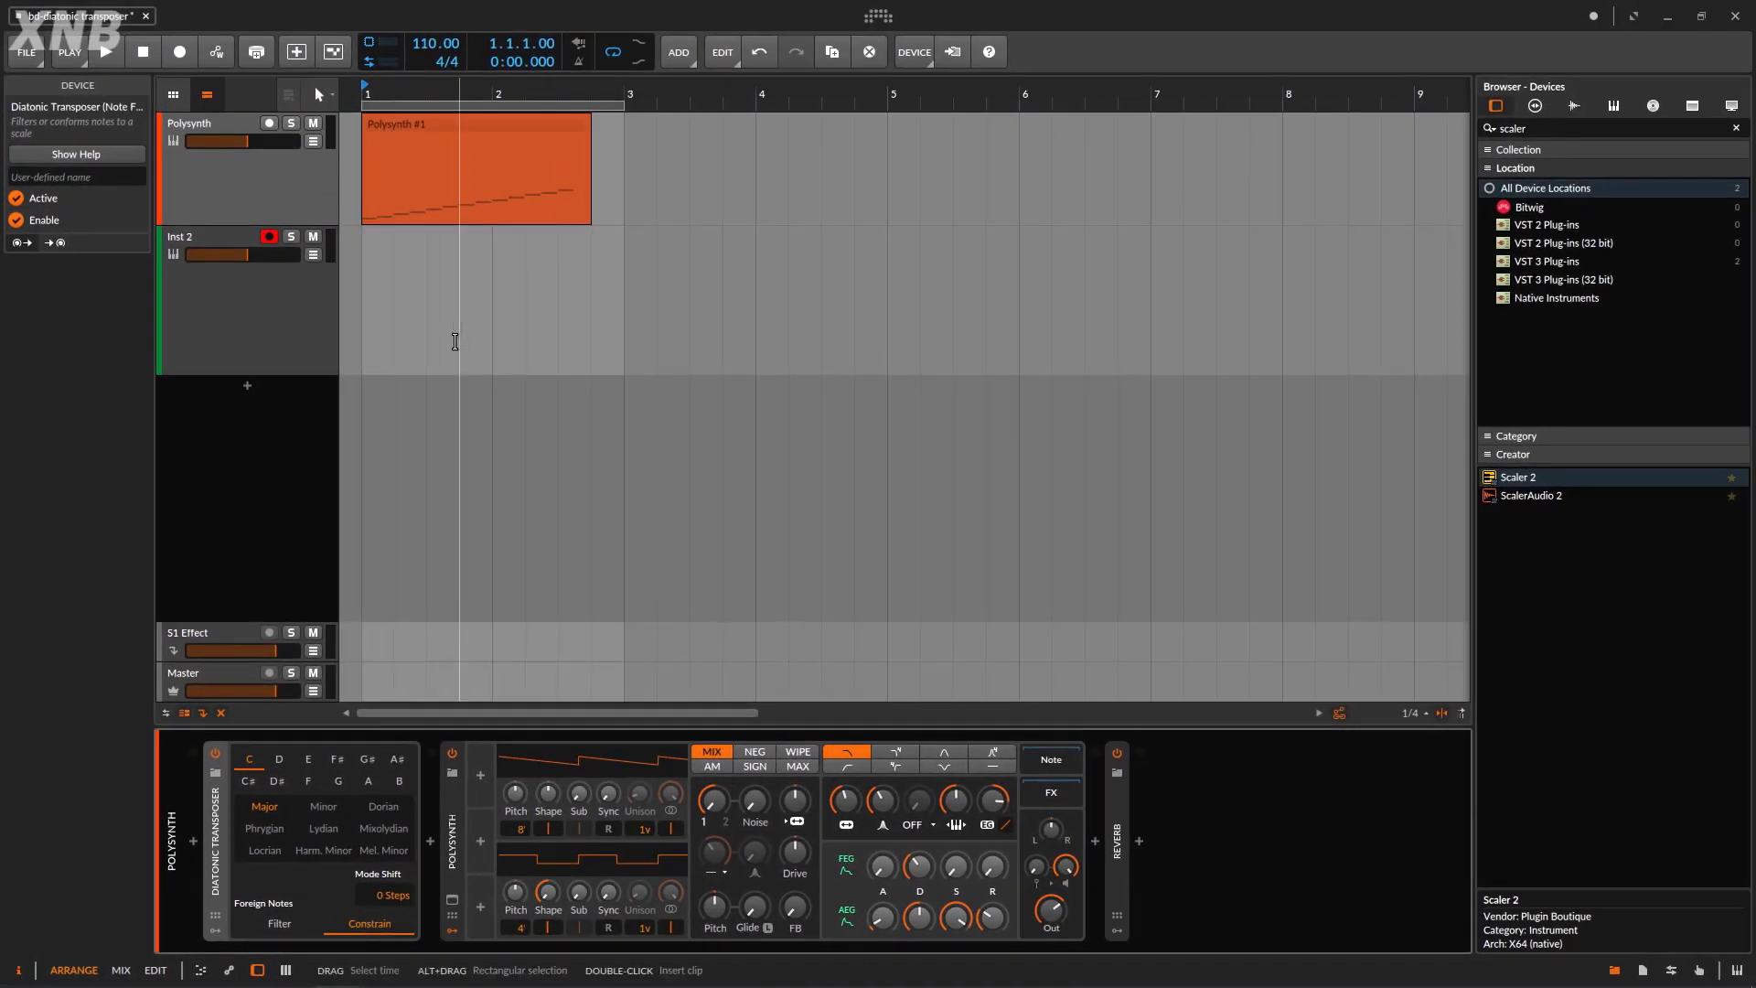
{"action": "double_click", "coordinate": [398, 123]}
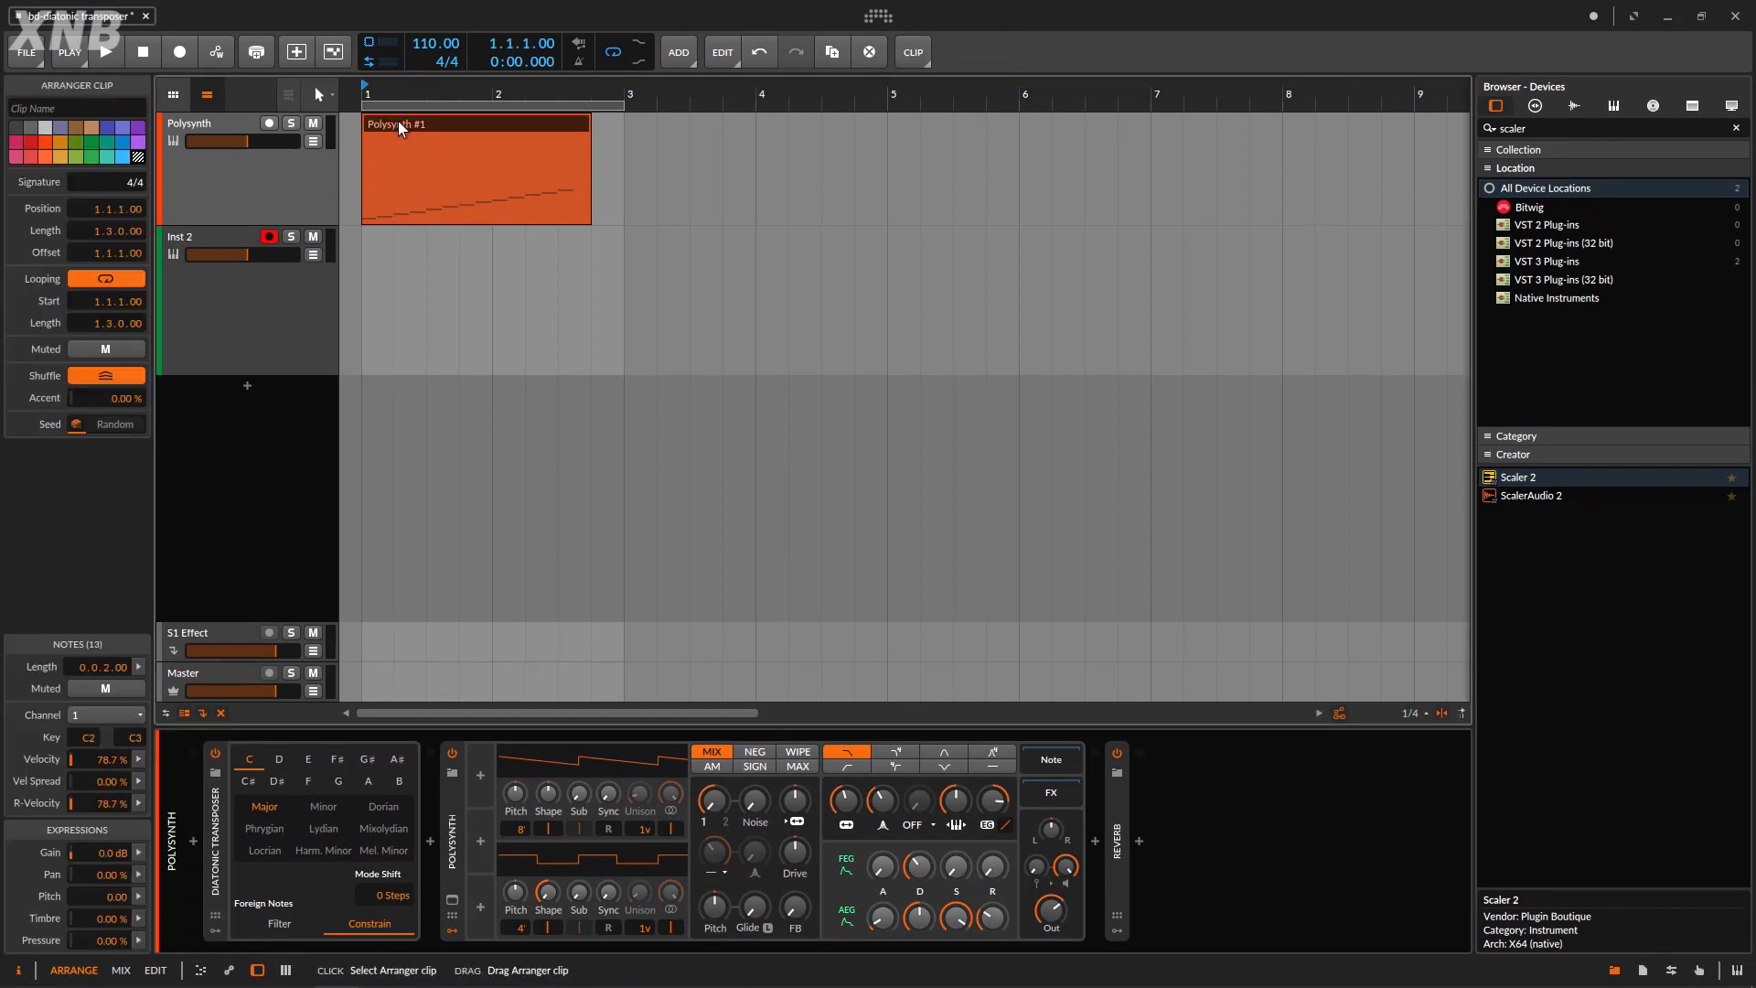
- Raise the arp's C#2 note to D2, put it back, and show the Polysynth device chain
{"action": "left_click", "coordinate": [475, 808]}
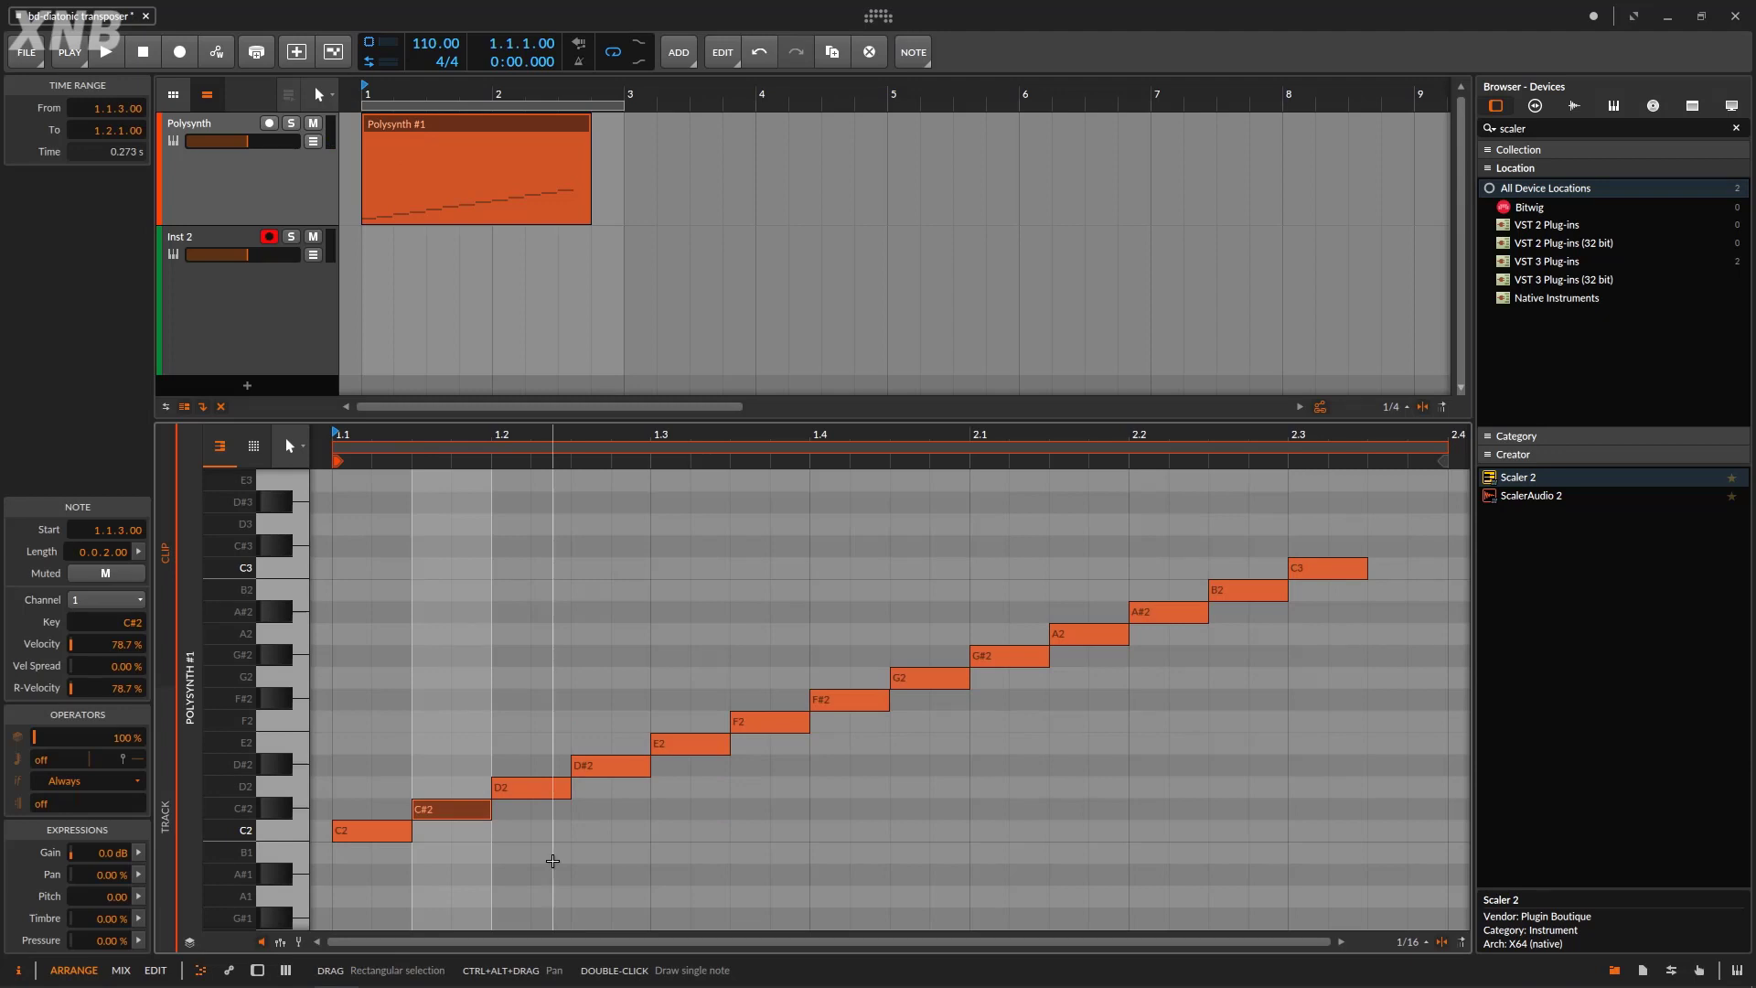
{"action": "key", "text": "Up"}
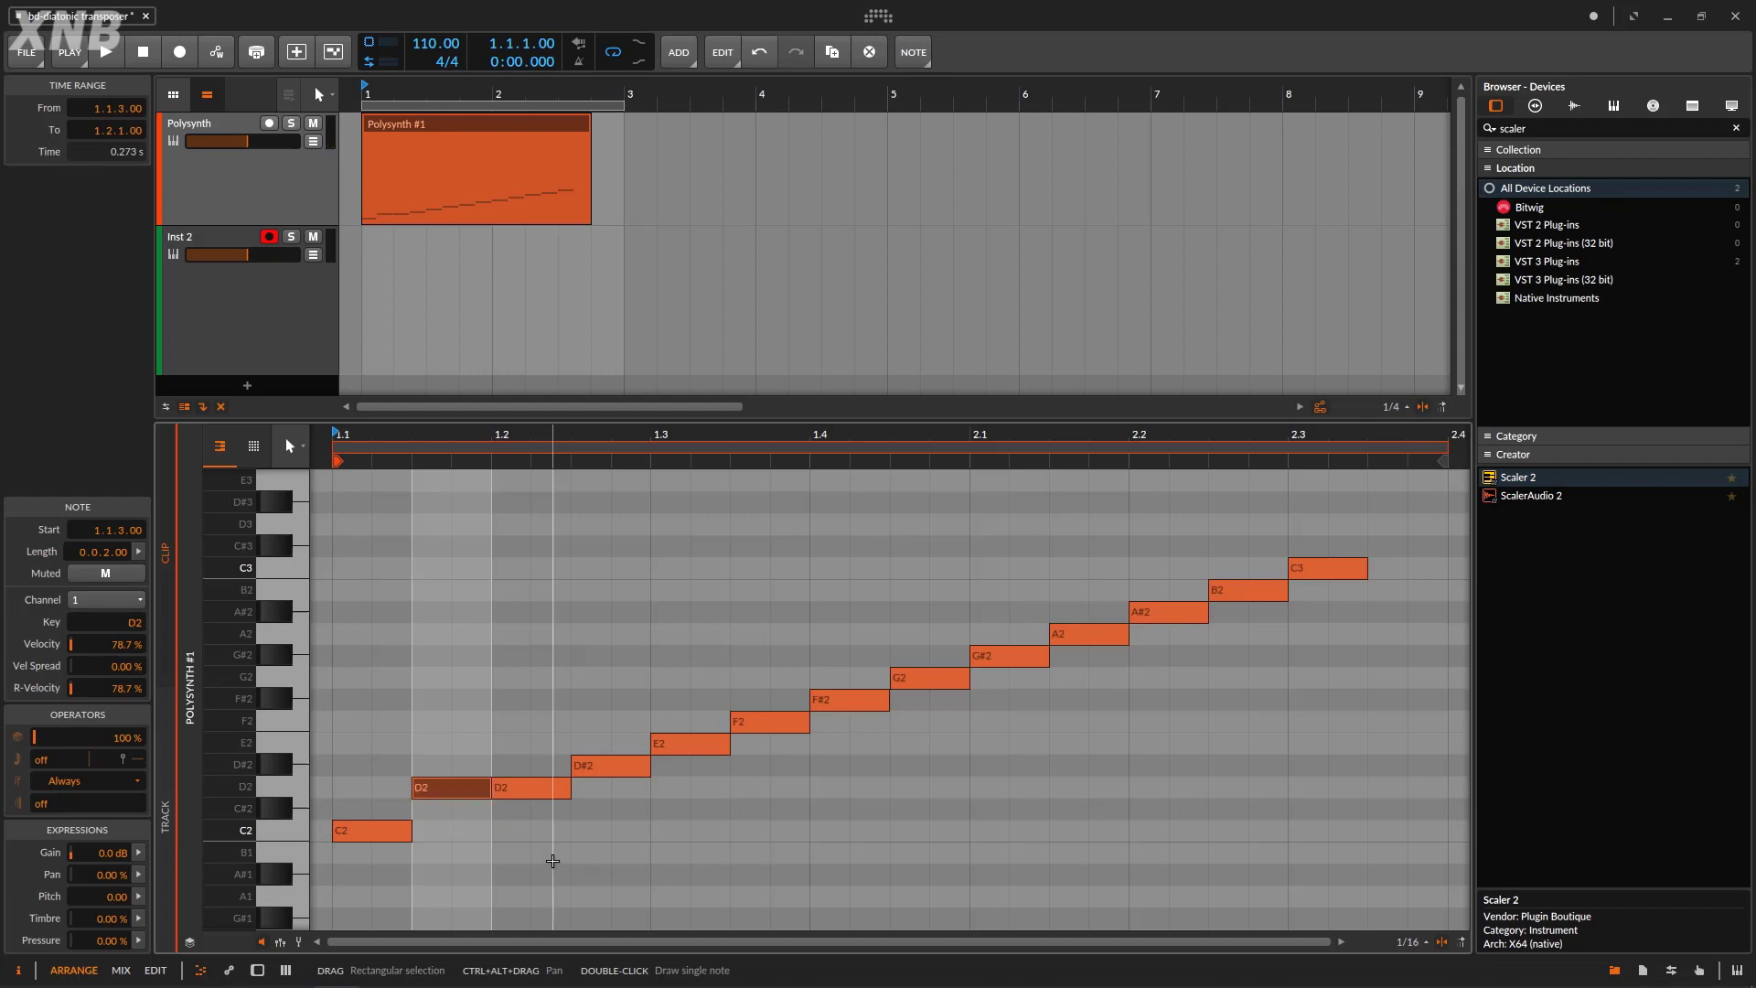
{"action": "key", "text": "Down"}
{"action": "key", "text": "d"}
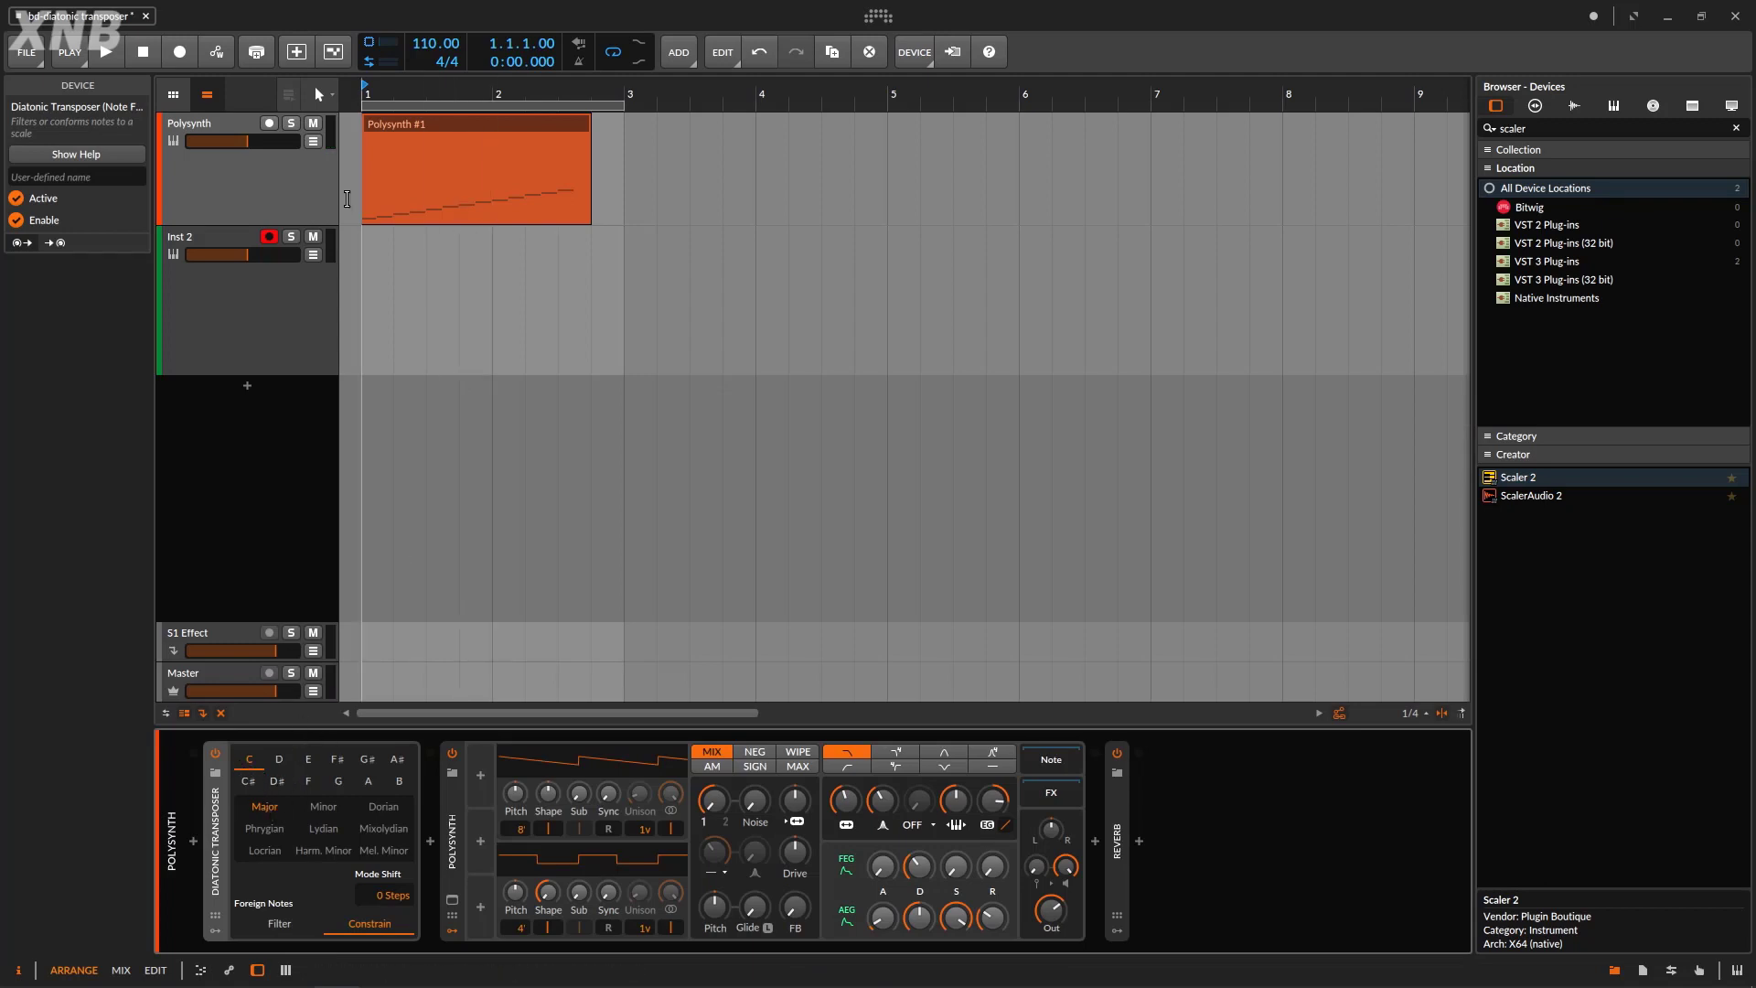
- Record the constrained arp onto Inst 2 as a new clip
{"action": "left_click", "coordinate": [179, 53]}
{"action": "left_click", "coordinate": [107, 59]}
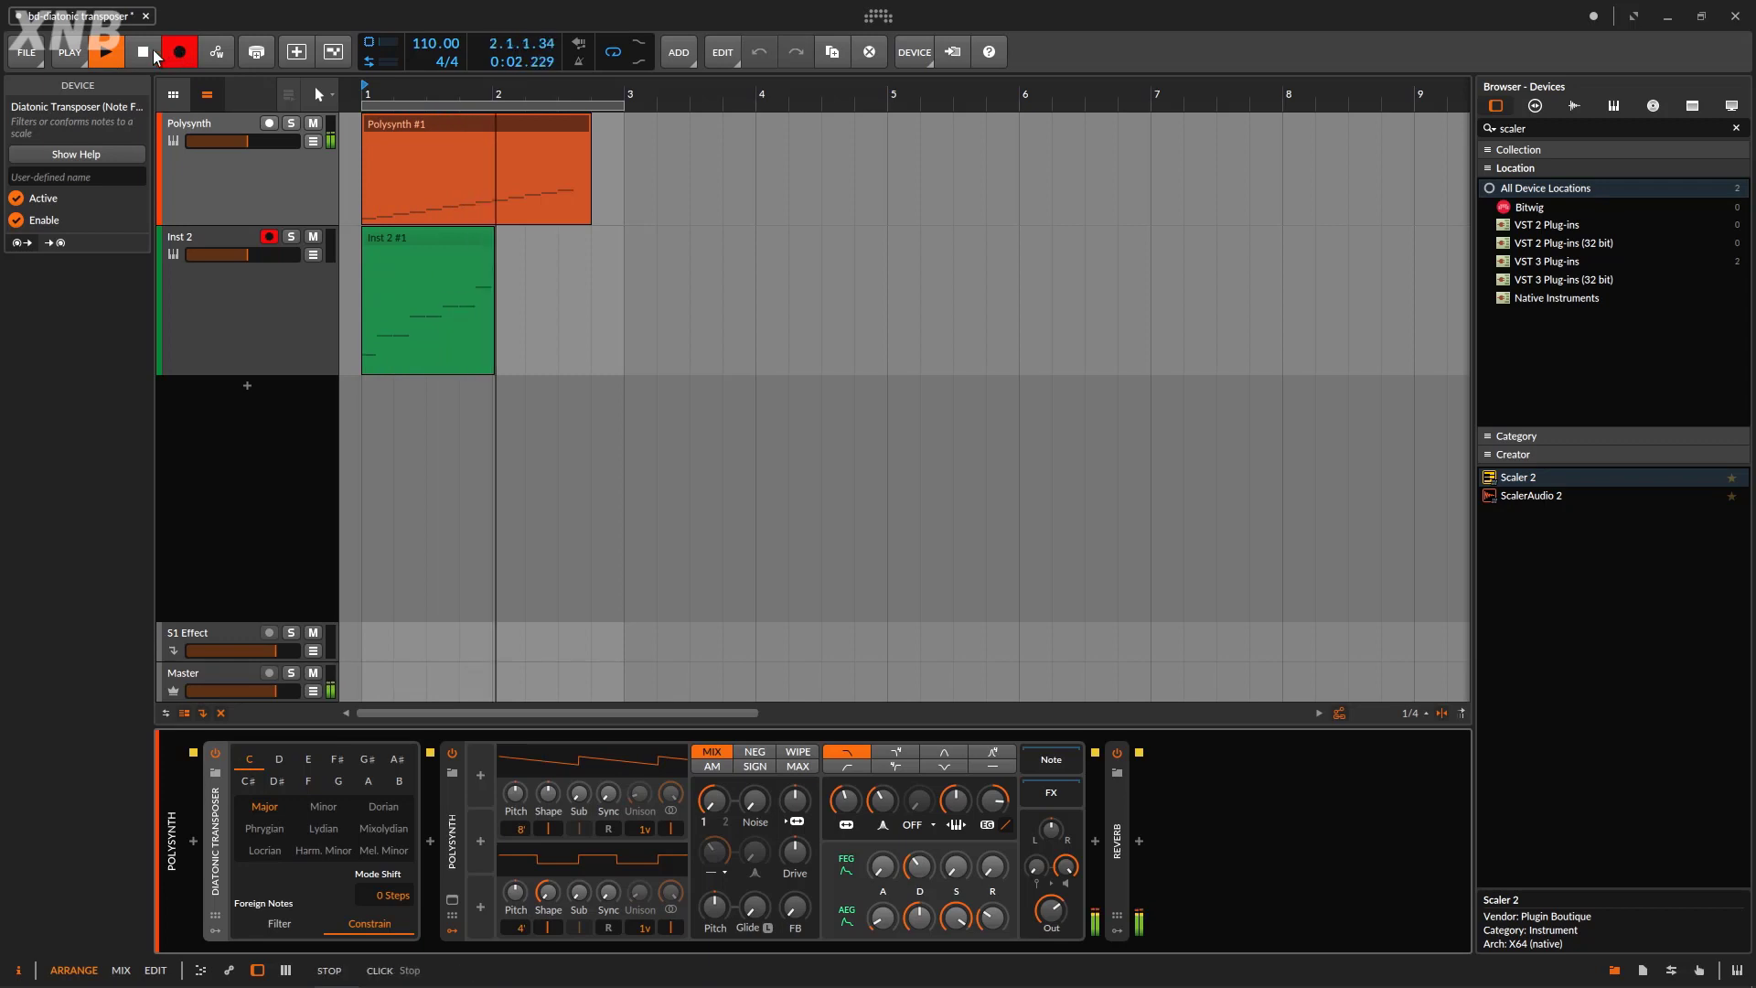
{"action": "left_click", "coordinate": [146, 52]}
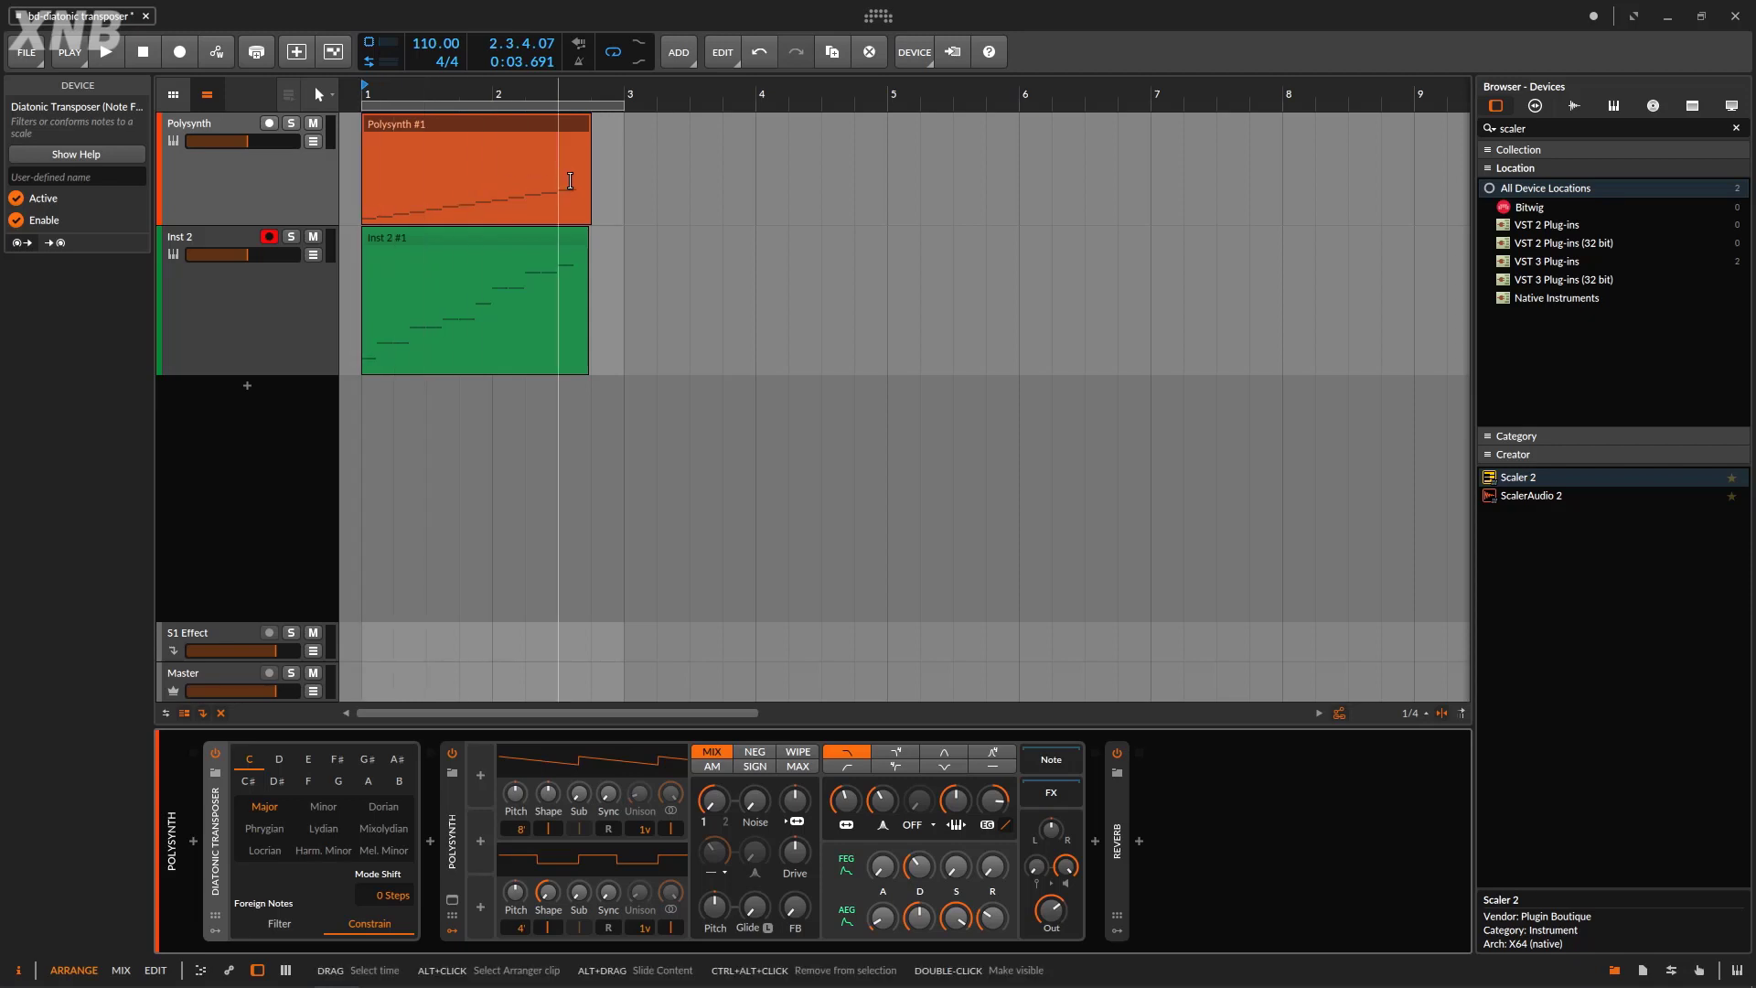
- Check the Inst 2 #1 clip's notes snapped into C major, such as D2 and E2
{"action": "double_click", "coordinate": [520, 229]}
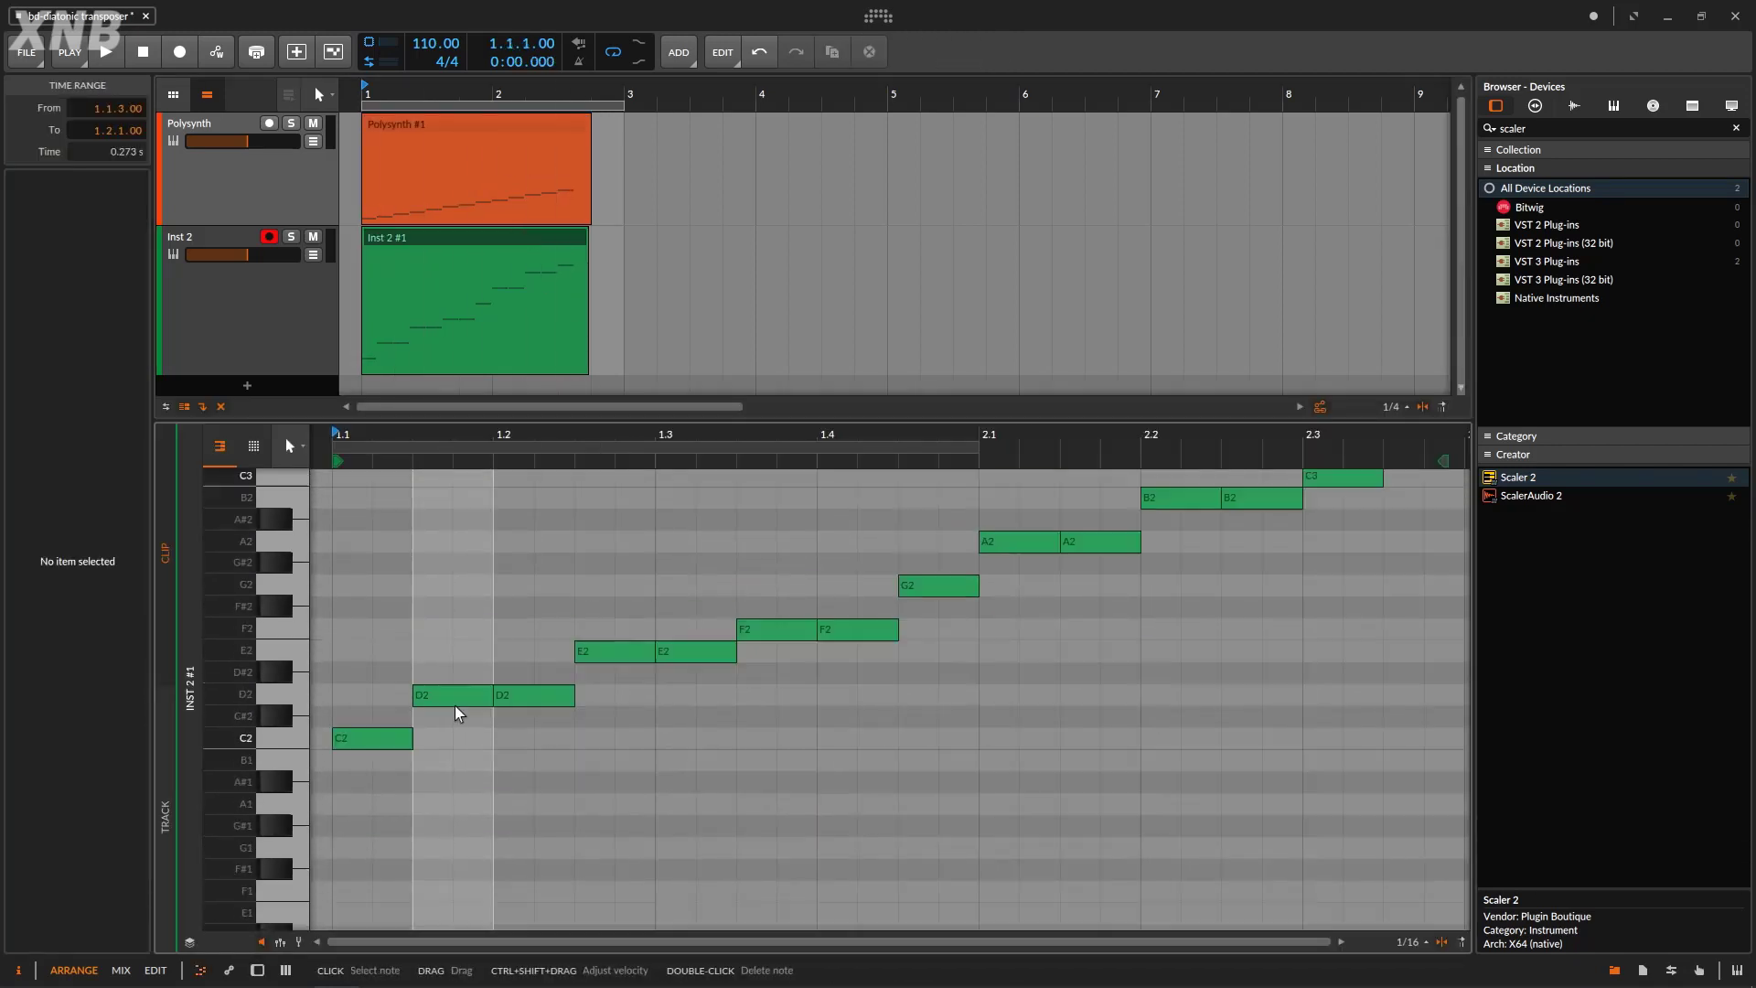
{"action": "left_click", "coordinate": [458, 697]}
{"action": "left_click", "coordinate": [643, 653]}
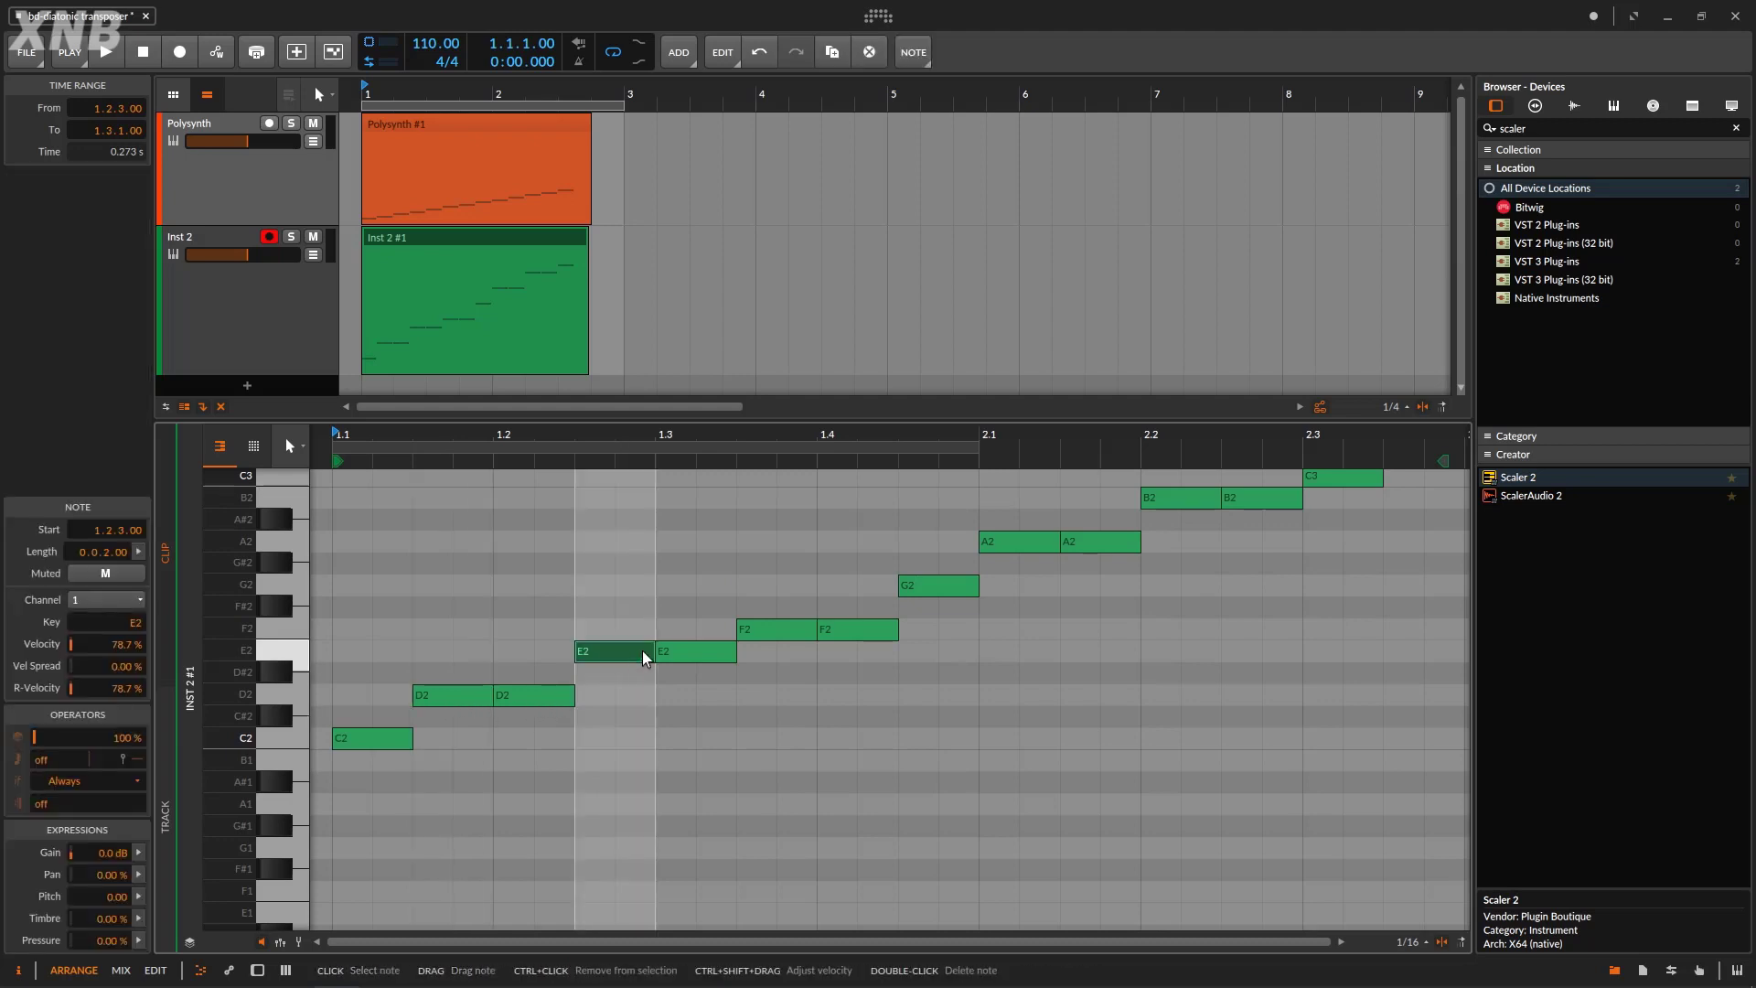
{"action": "scroll", "coordinate": [1143, 647], "scroll_direction": "up", "scroll_amount": 1}
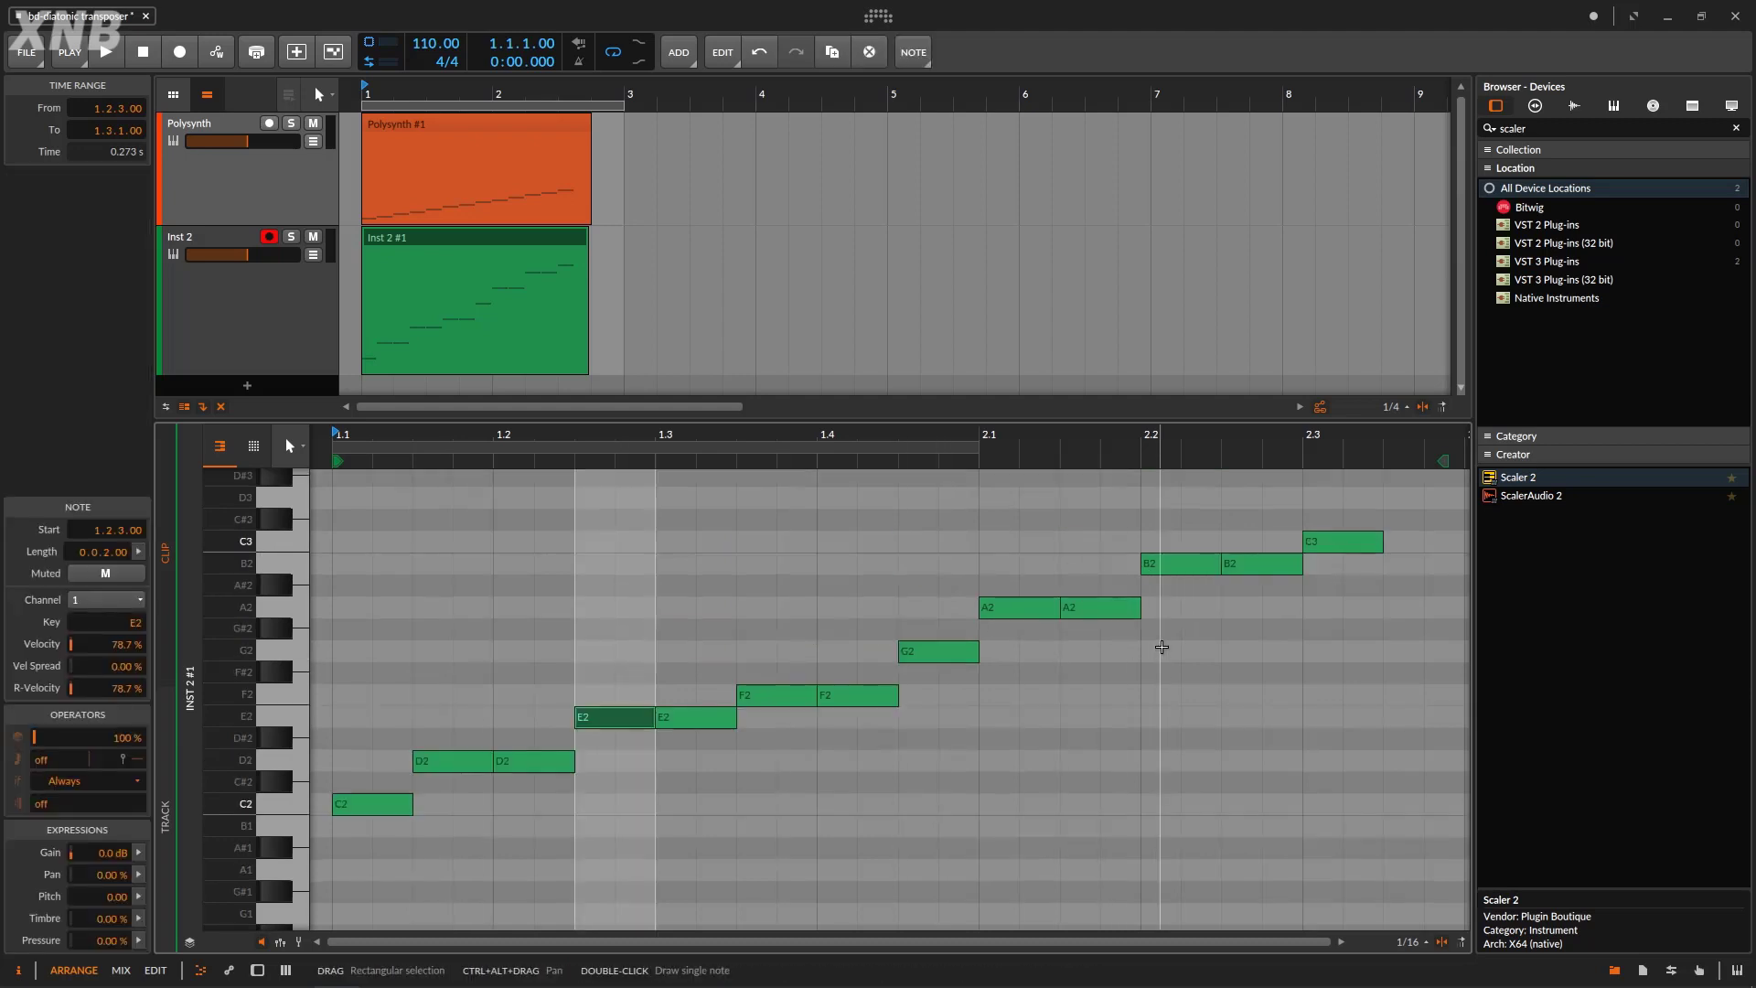
{"action": "left_click", "coordinate": [257, 970]}
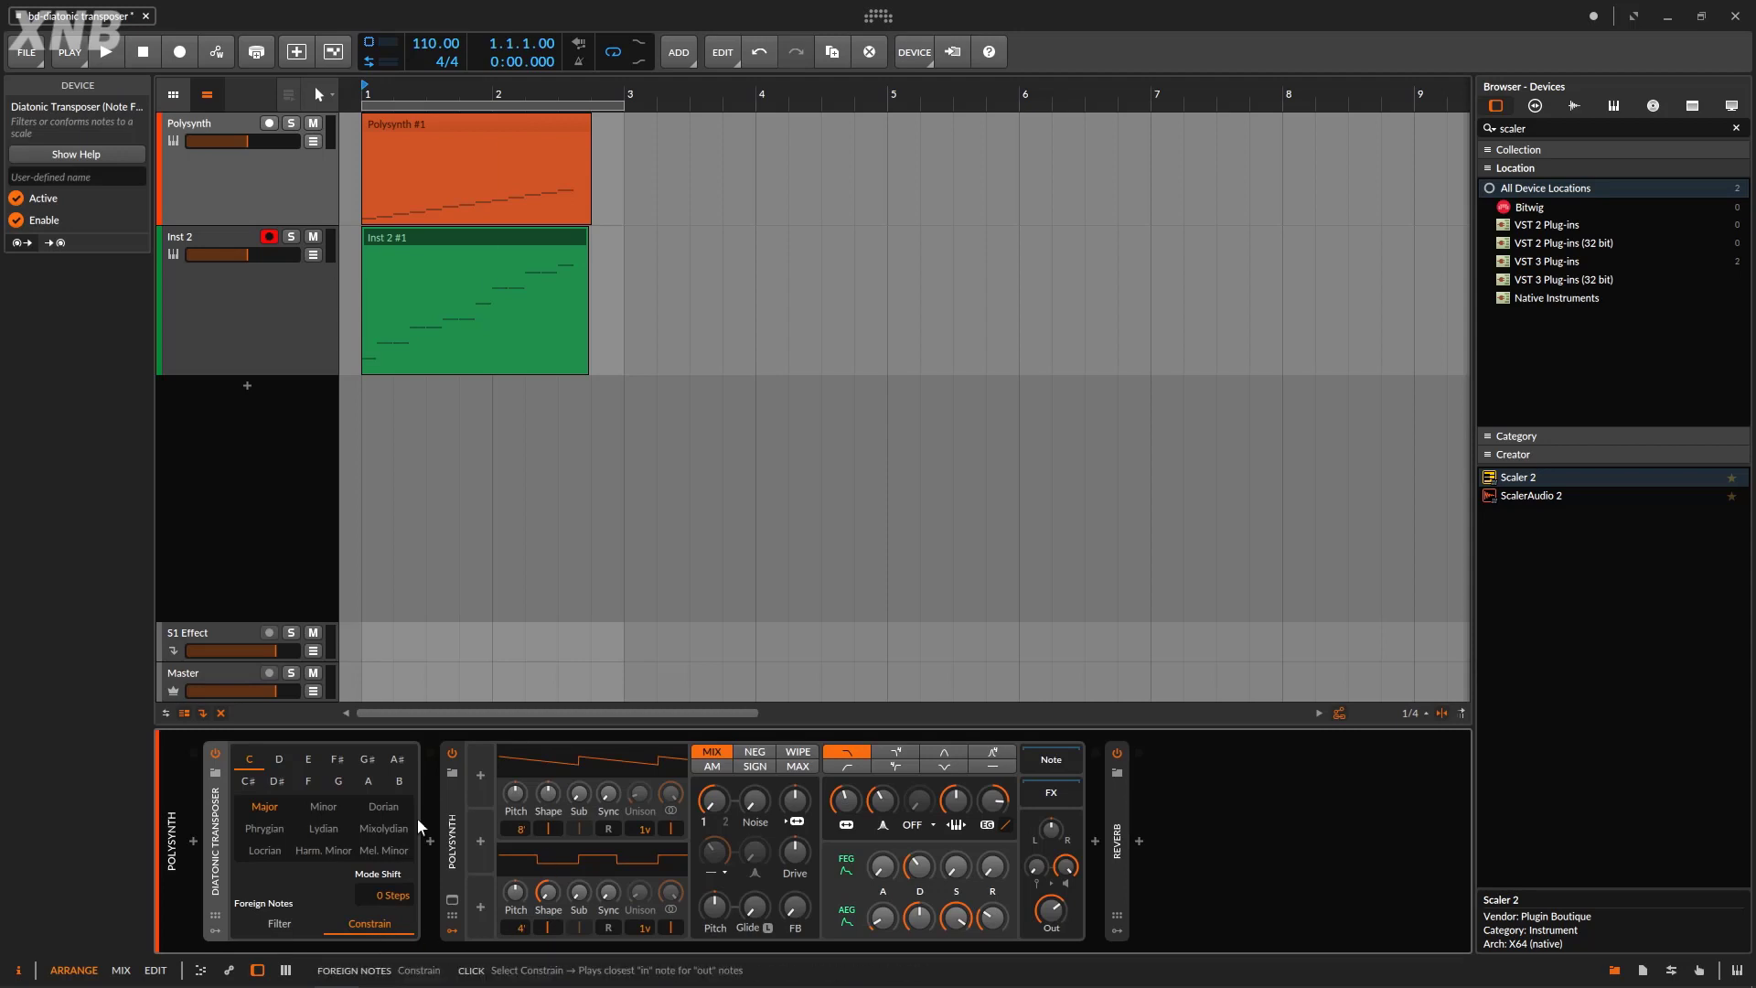
- Delete the recorded Inst 2 #1 clip and select the Polysynth #1 clip
{"action": "left_click", "coordinate": [492, 240]}
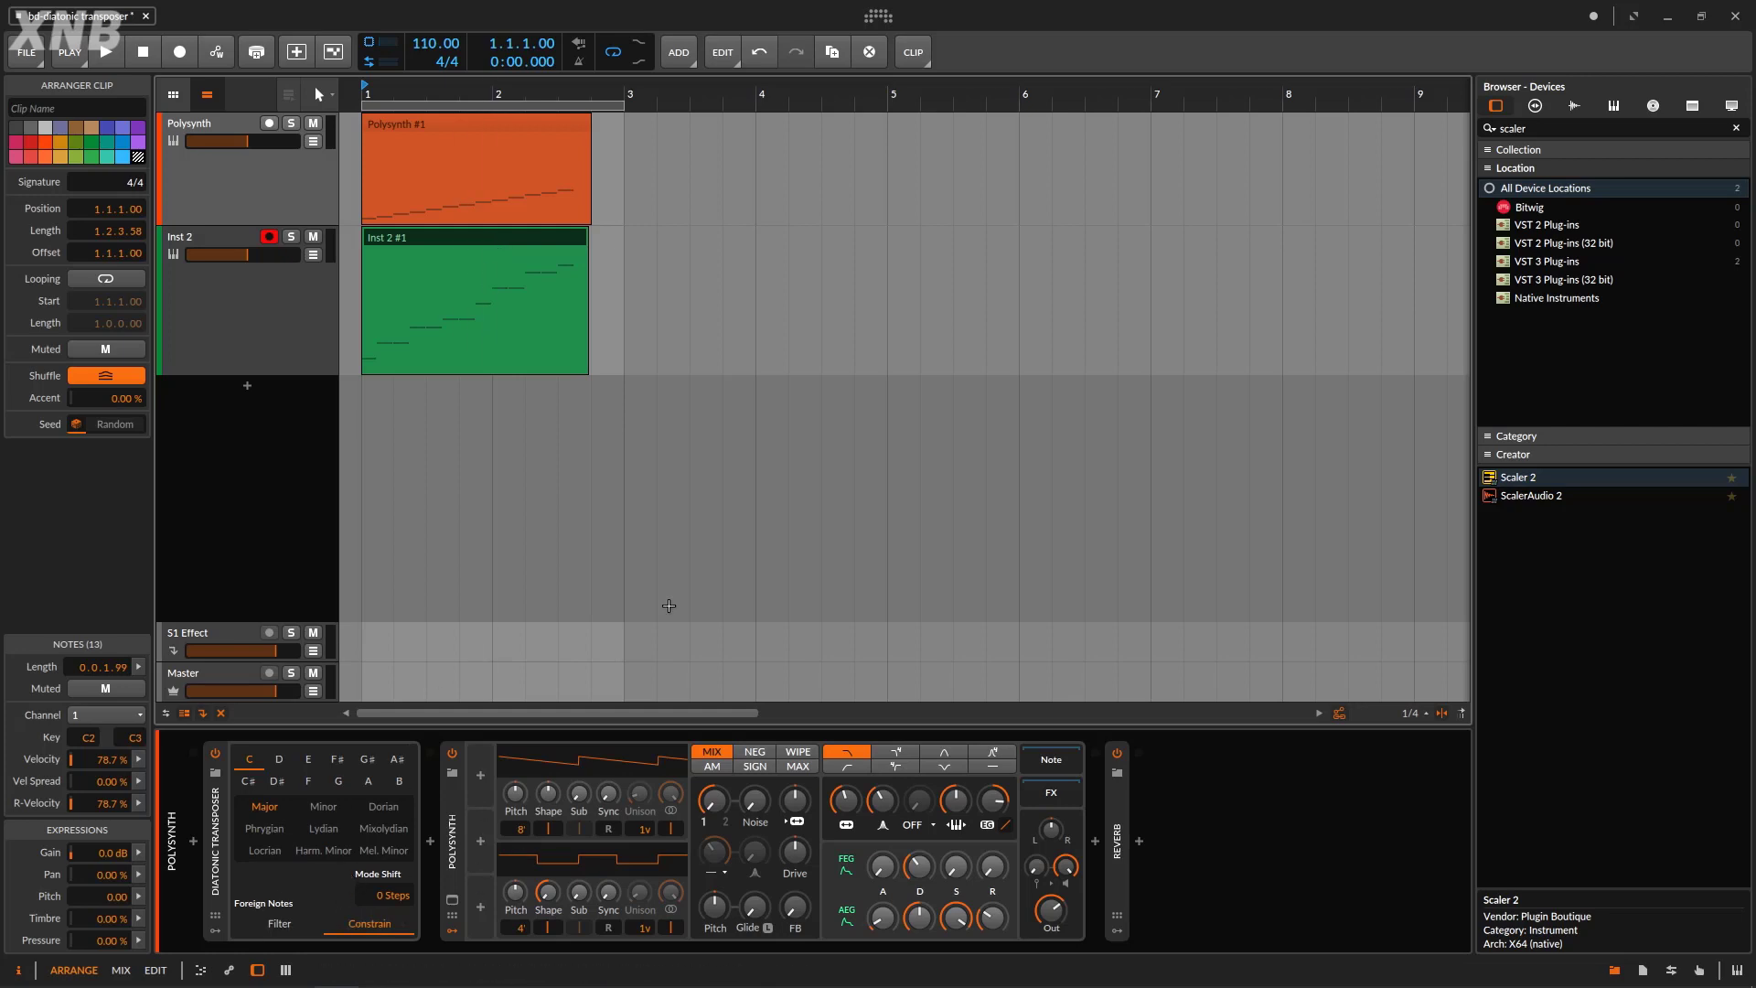
{"action": "key", "text": "Delete"}
{"action": "left_click", "coordinate": [266, 195]}
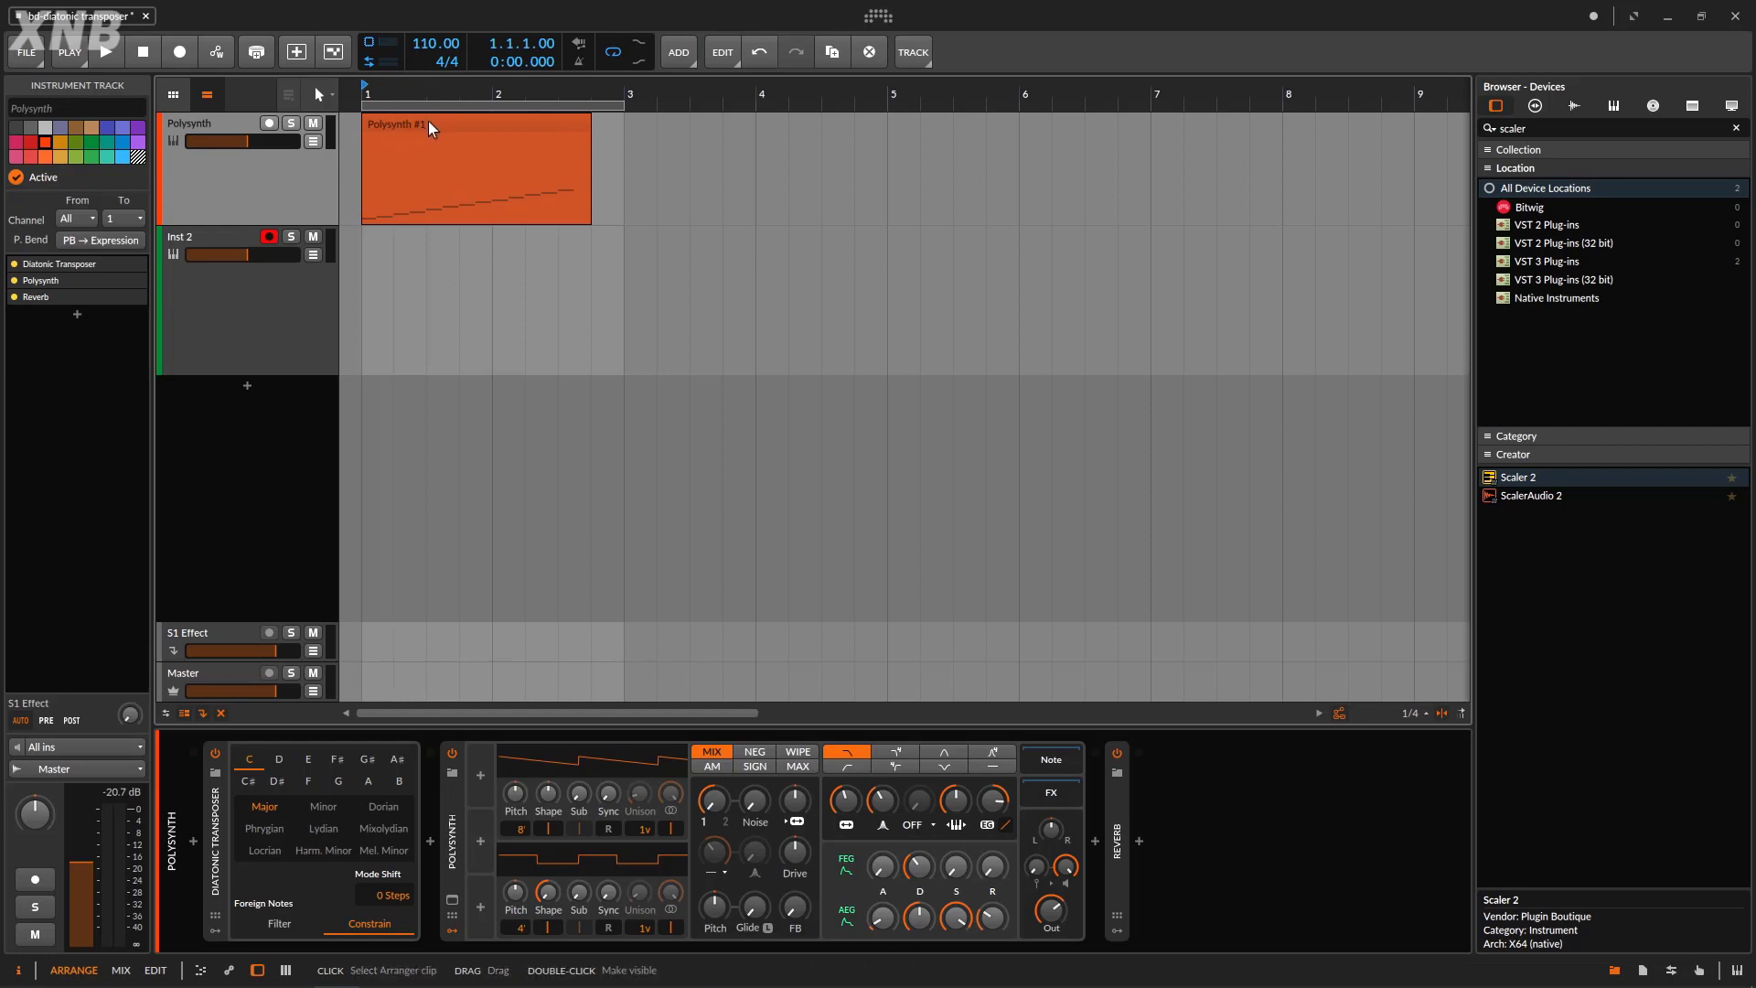
{"action": "left_click", "coordinate": [472, 114]}
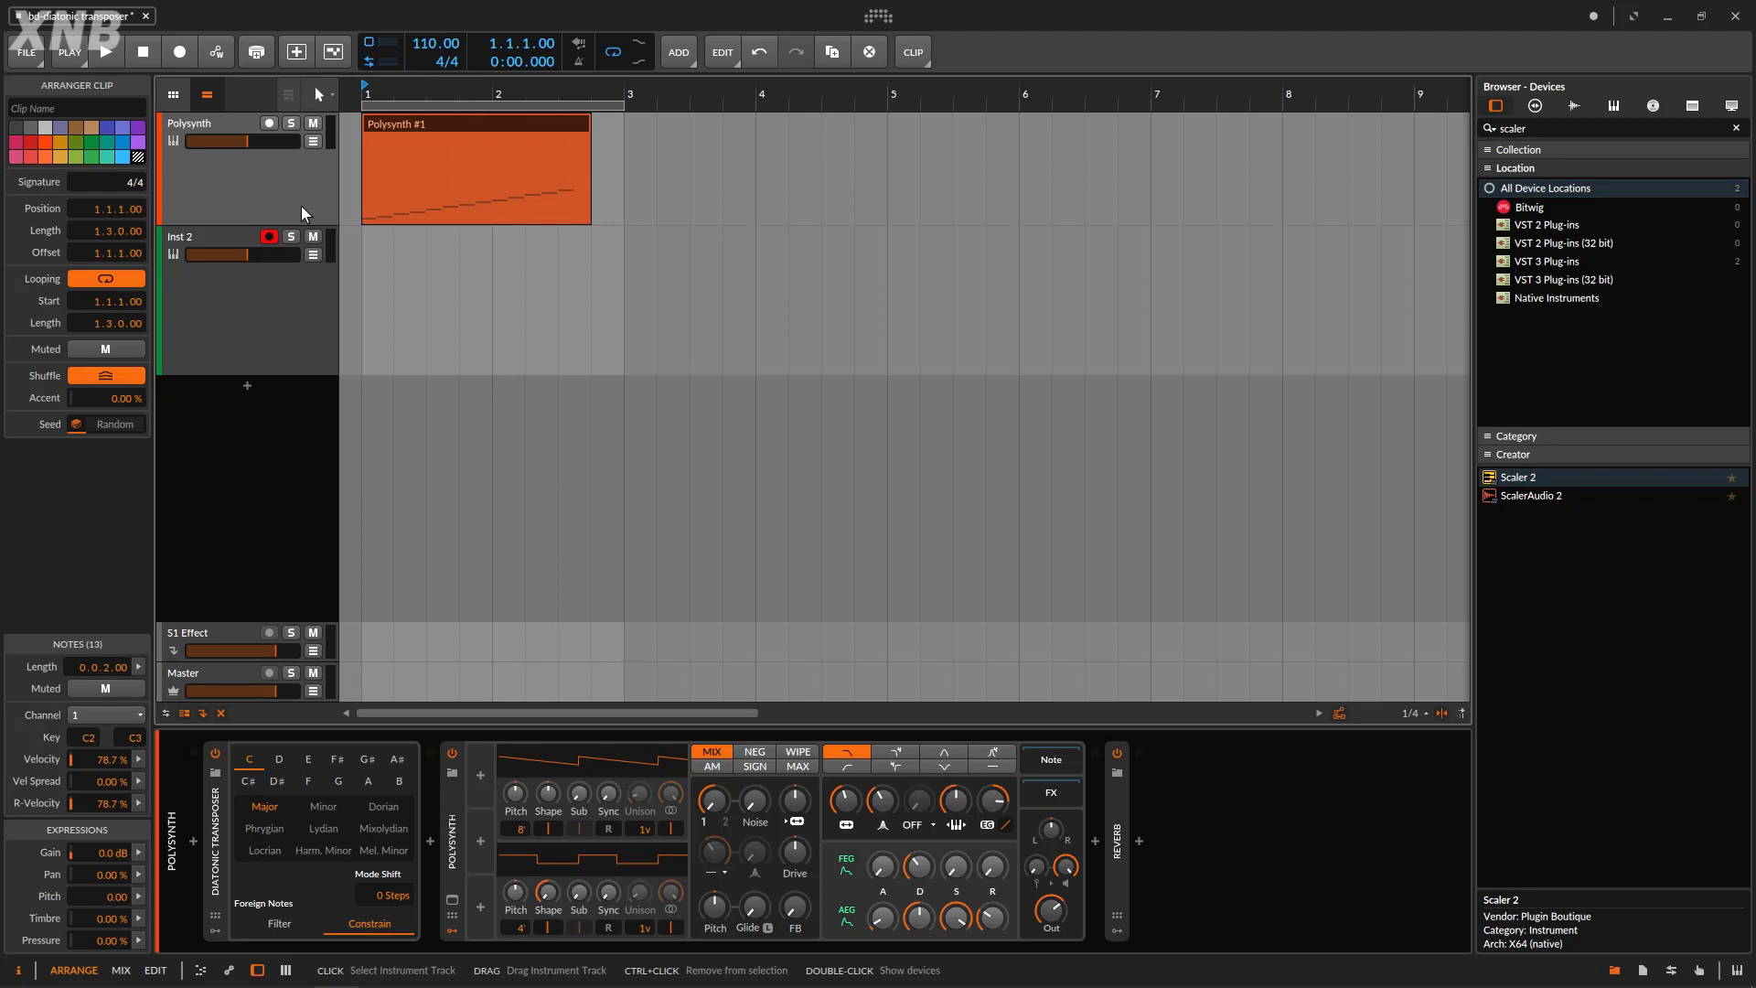
- Compare Filter and Constrain for foreign notes, leaving the transposer on Filter
{"action": "left_click", "coordinate": [288, 924]}
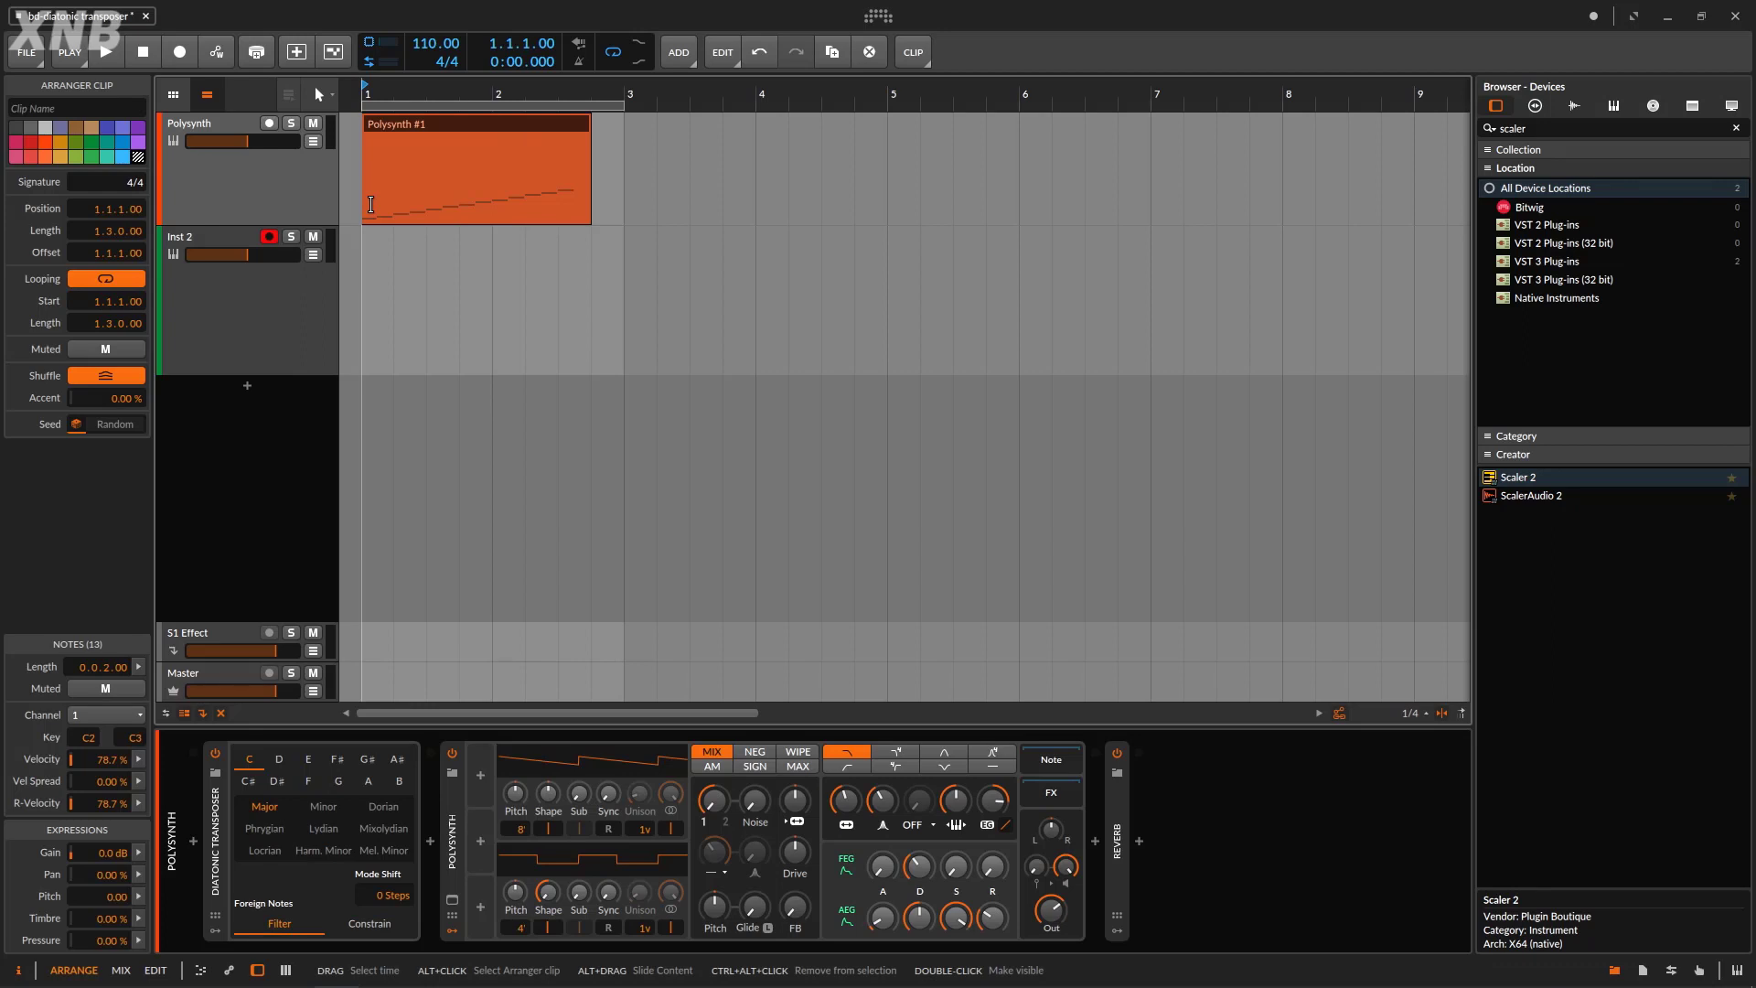
{"action": "left_click", "coordinate": [371, 924]}
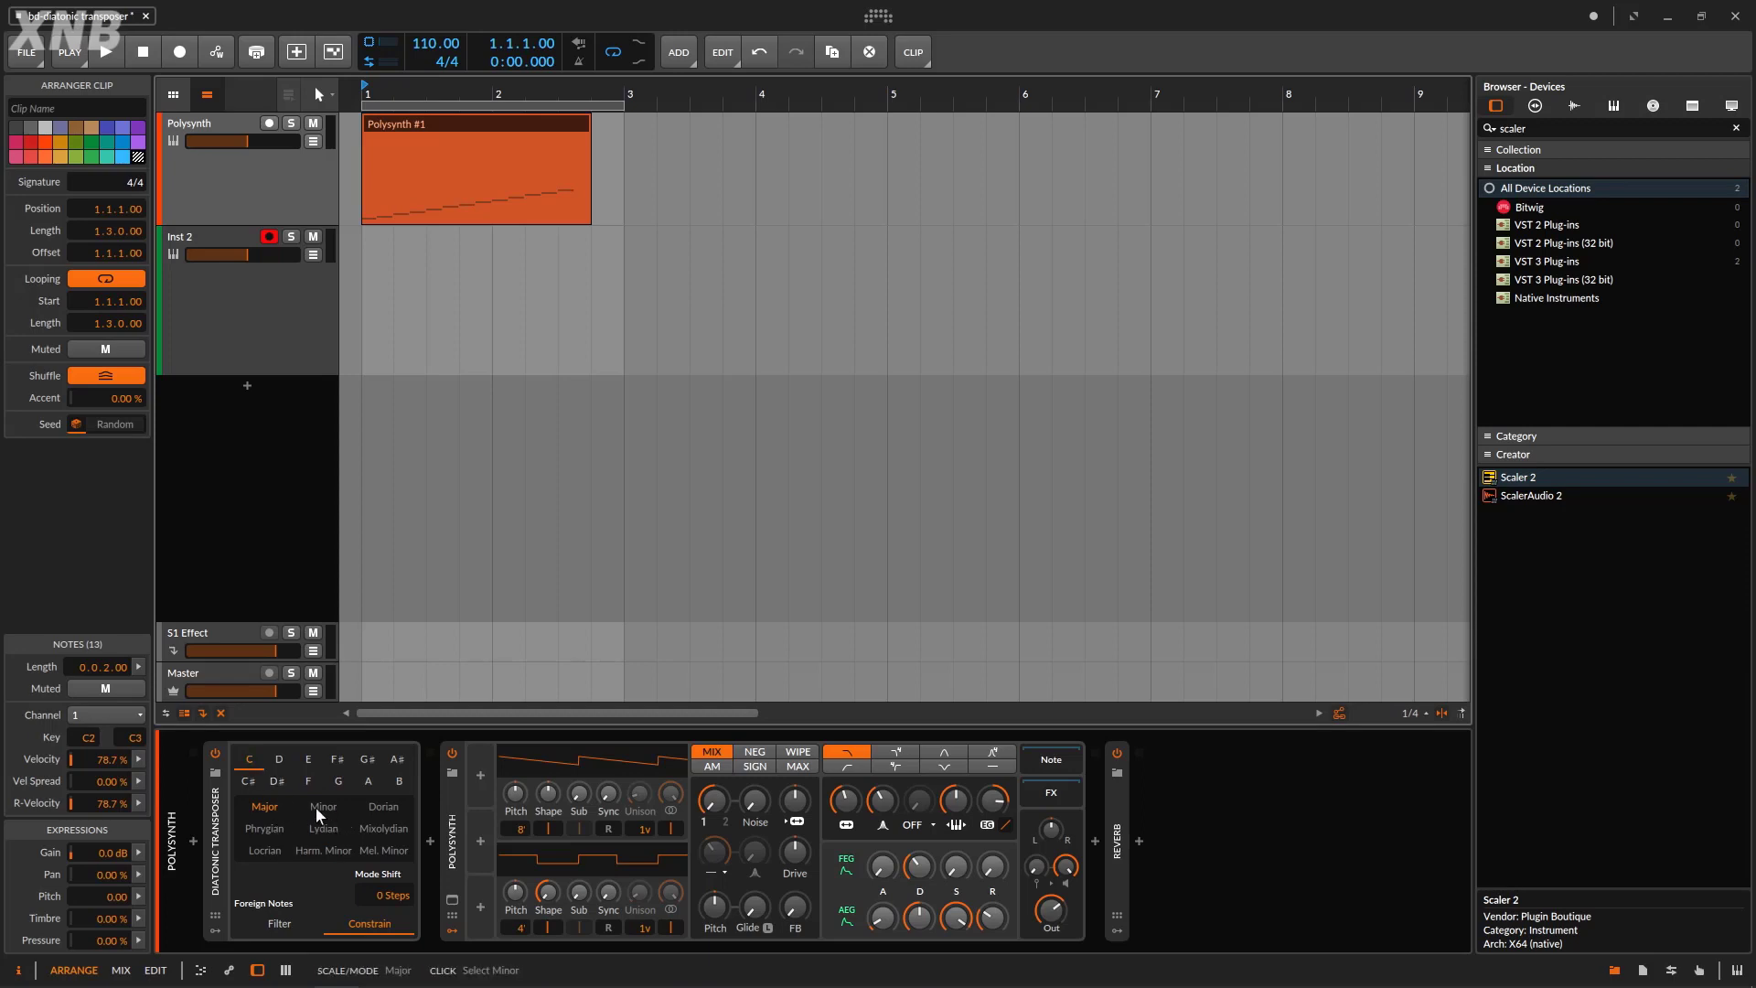
{"action": "left_click", "coordinate": [279, 923]}
- Delete the Polysynth #1 clip from the Polysynth track
{"action": "left_click", "coordinate": [295, 194]}
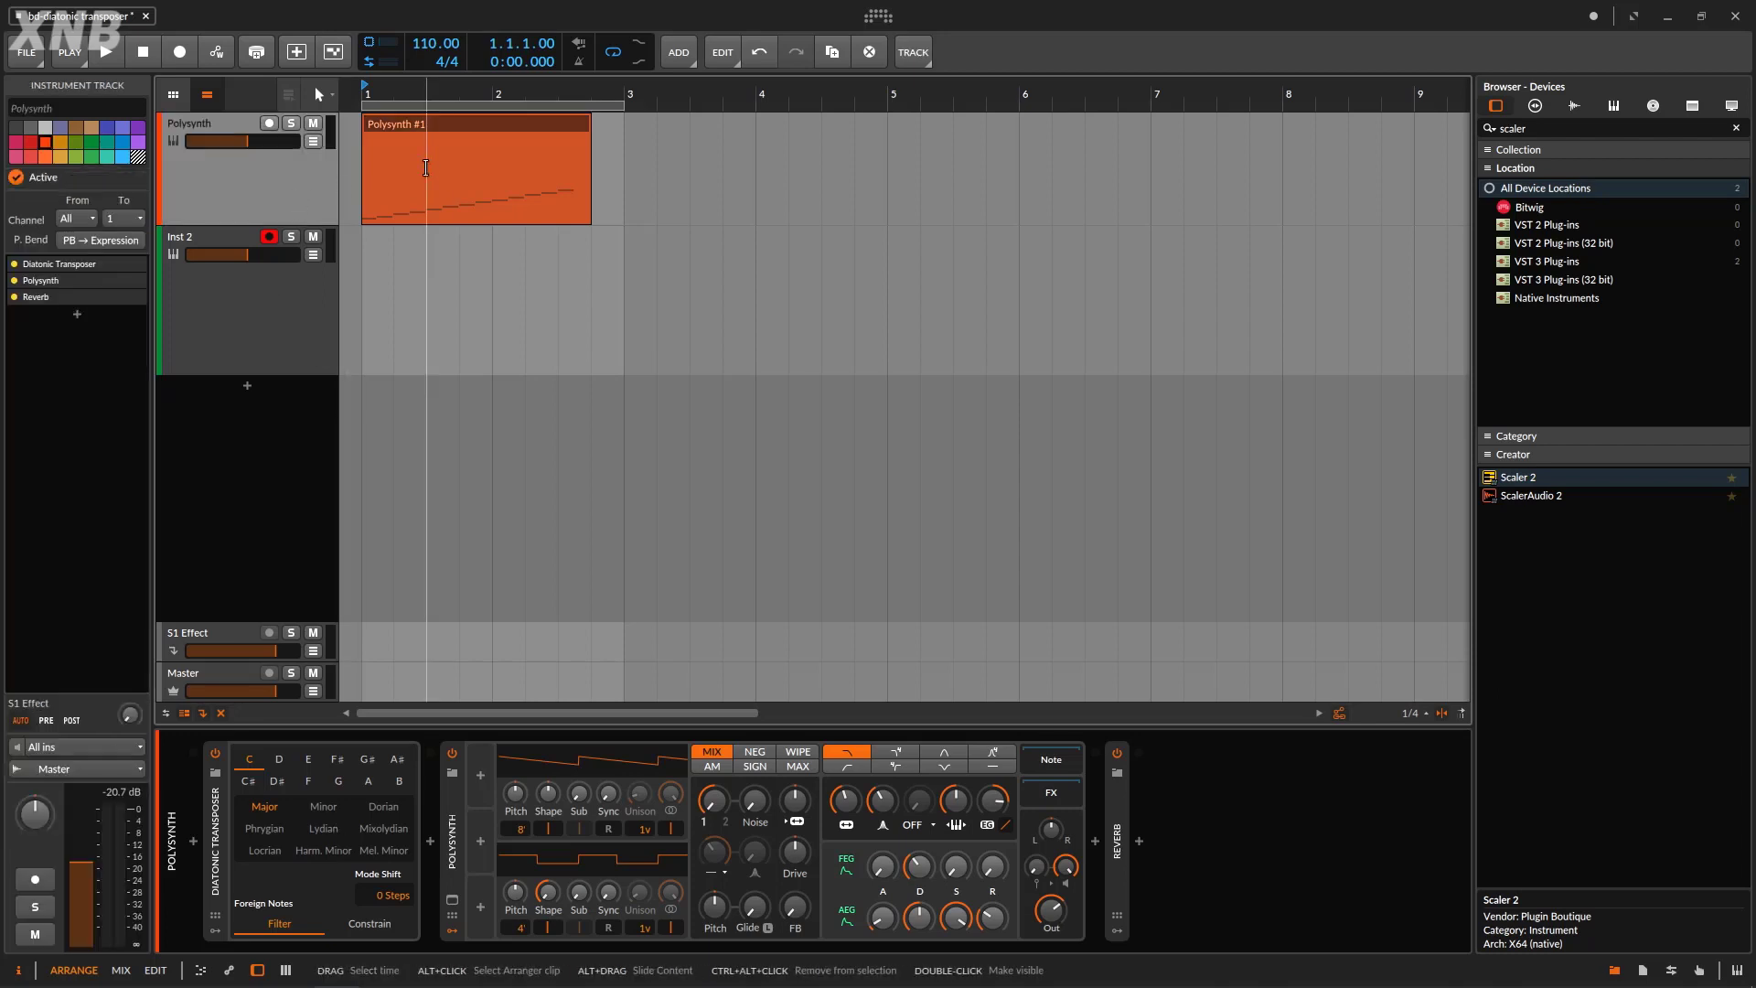
{"action": "double_click", "coordinate": [295, 168]}
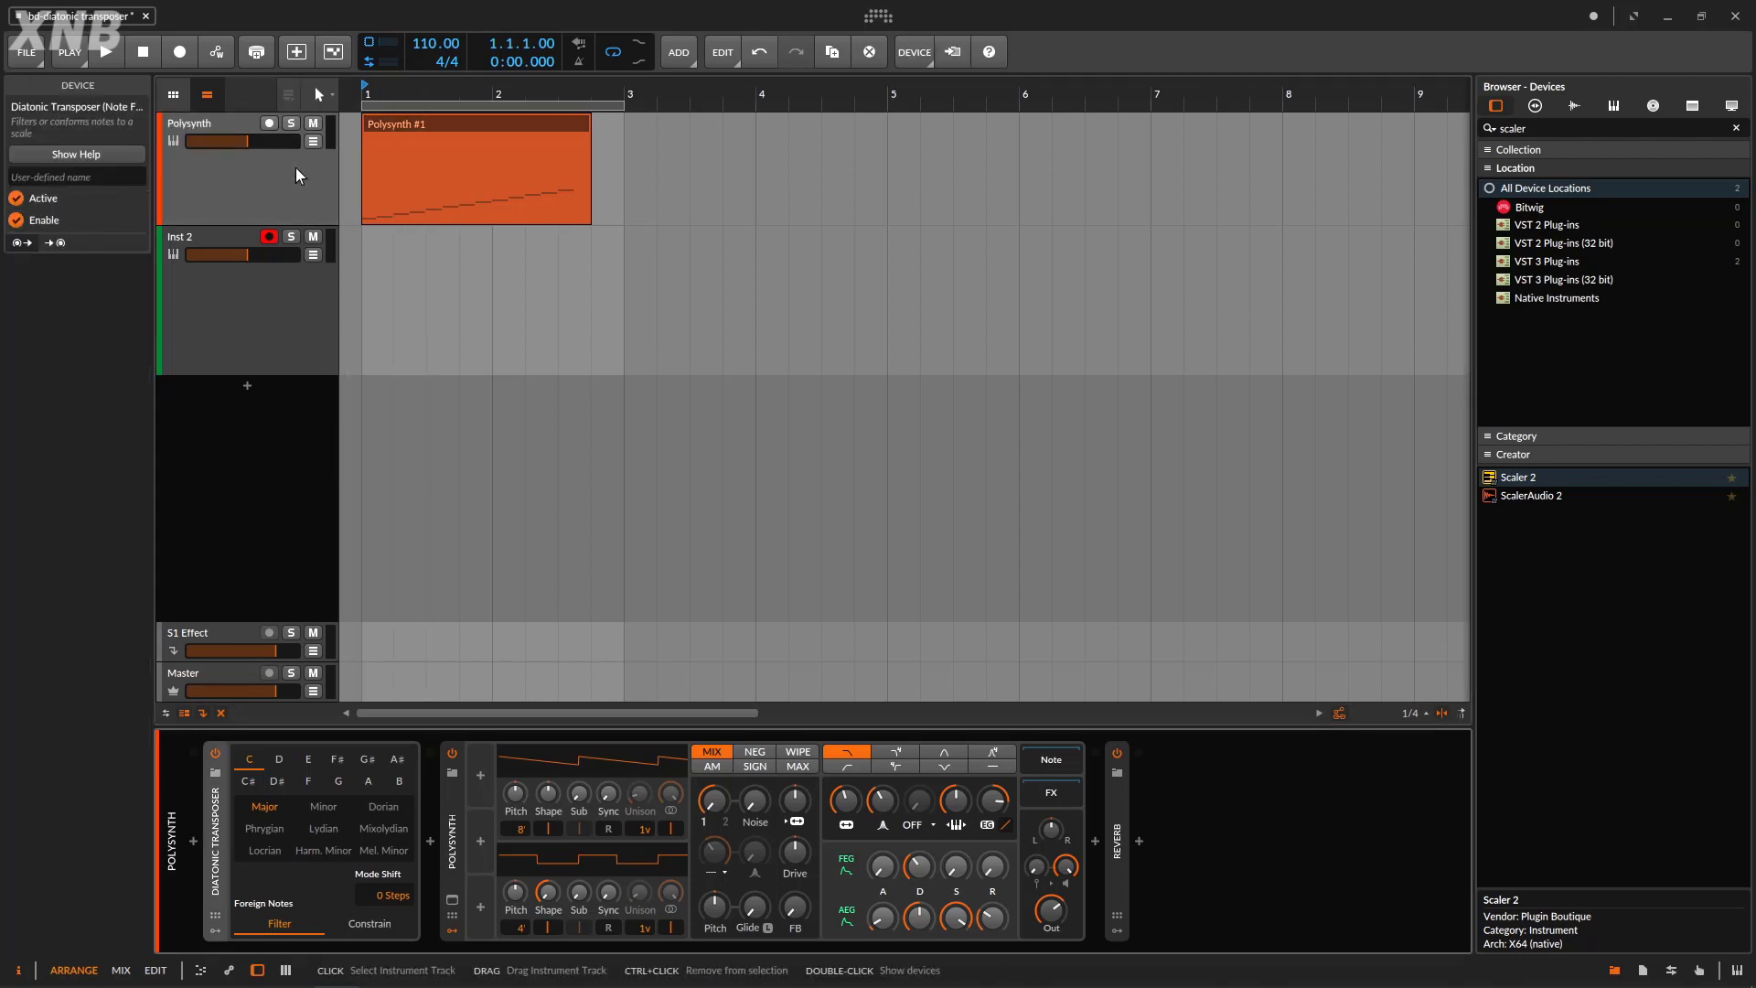
{"action": "left_click", "coordinate": [445, 302]}
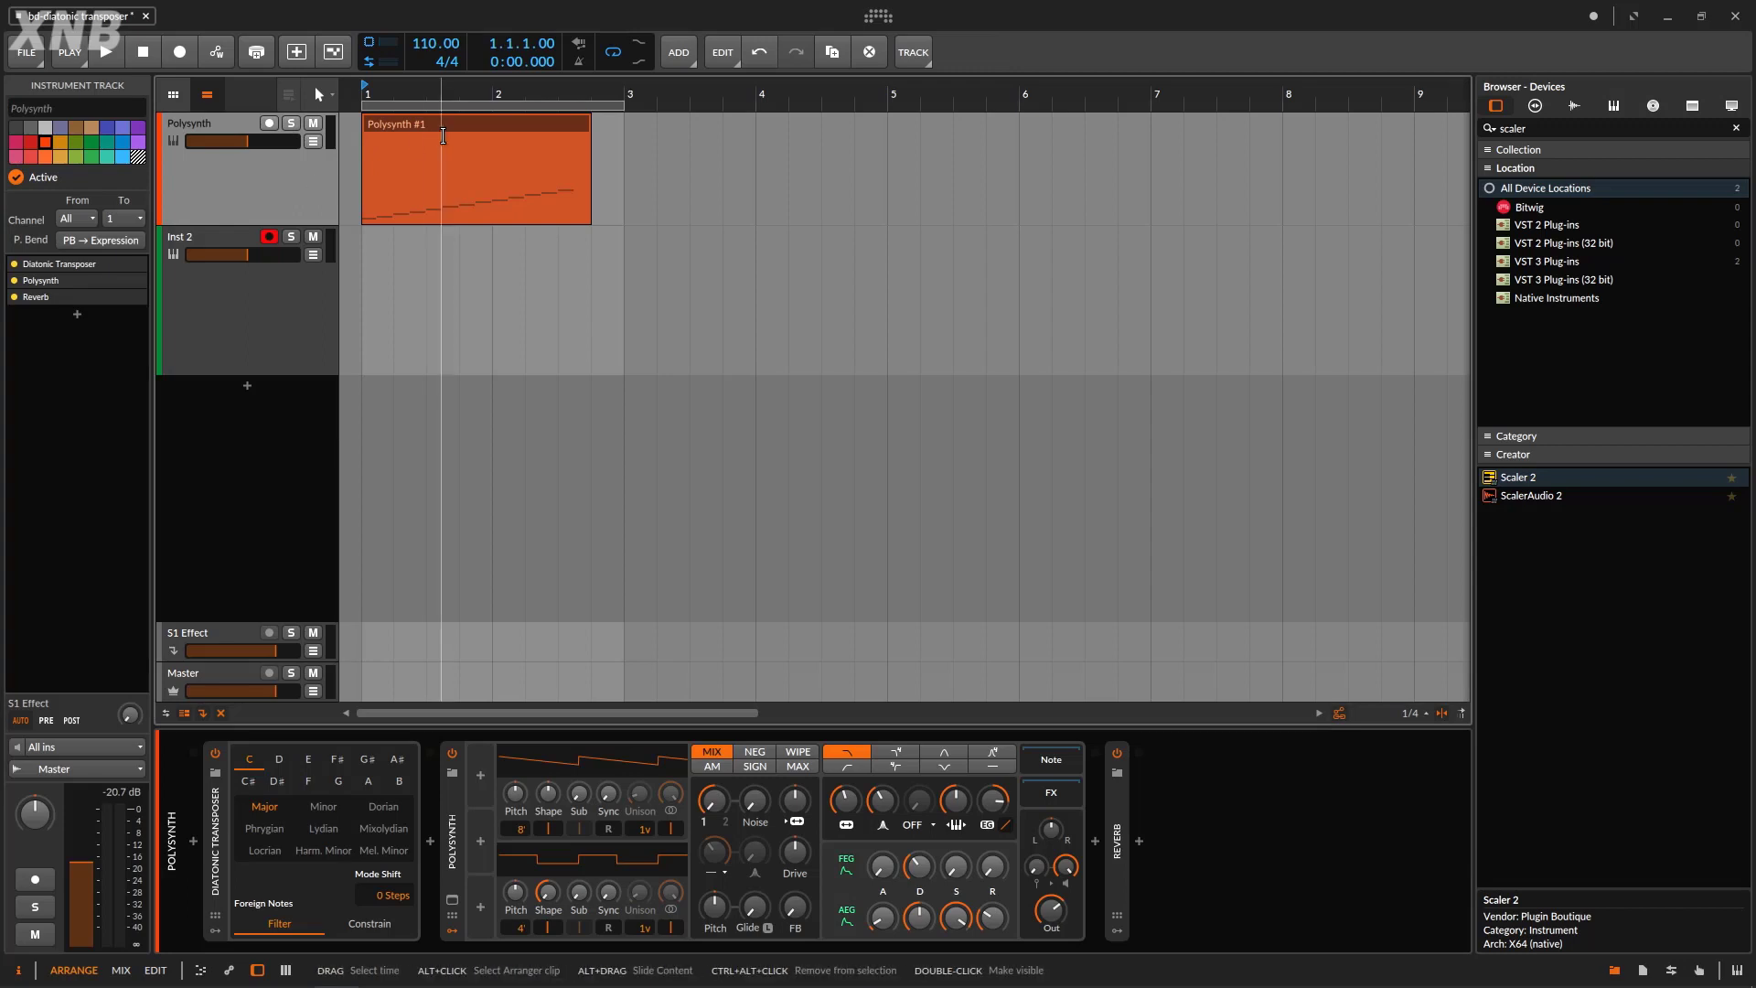
{"action": "left_click", "coordinate": [520, 119]}
{"action": "left_click_drag", "start_coordinate": [526, 92], "coordinate": [485, 92]}
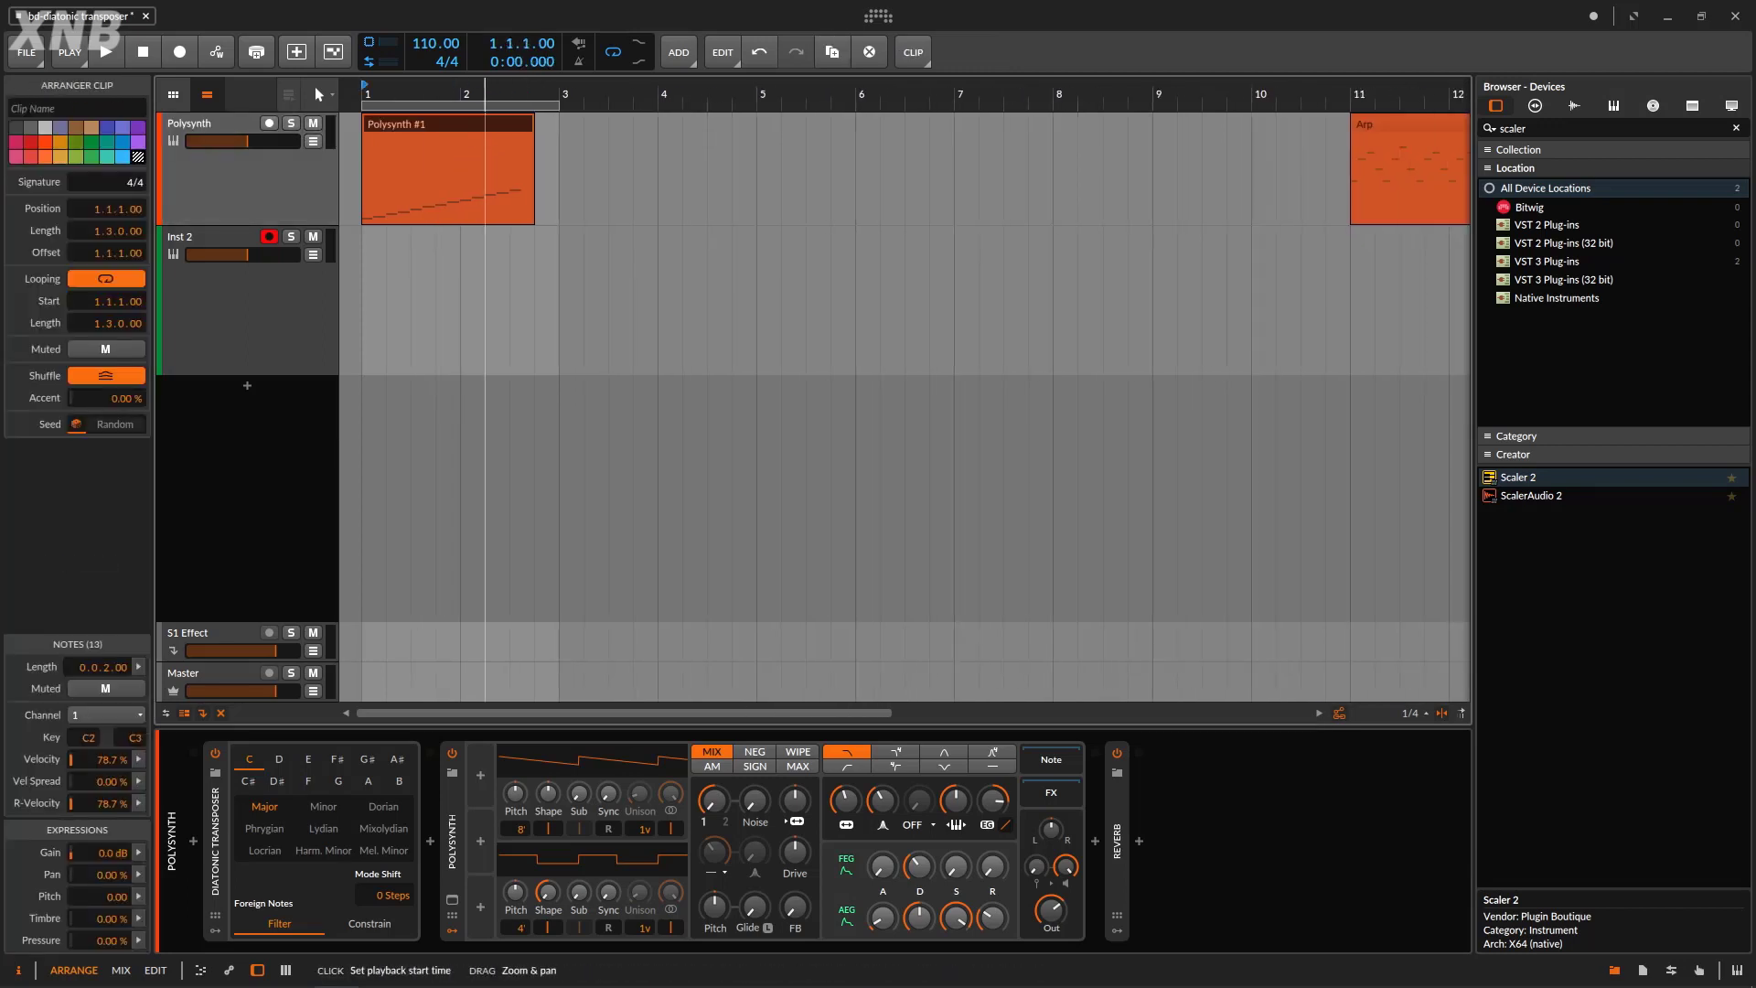
{"action": "left_click", "coordinate": [450, 129]}
{"action": "key", "text": "Delete"}
- Move the Arp clip to start at bar 1 and play it back once
{"action": "left_click_drag", "start_coordinate": [1254, 129], "coordinate": [469, 130]}
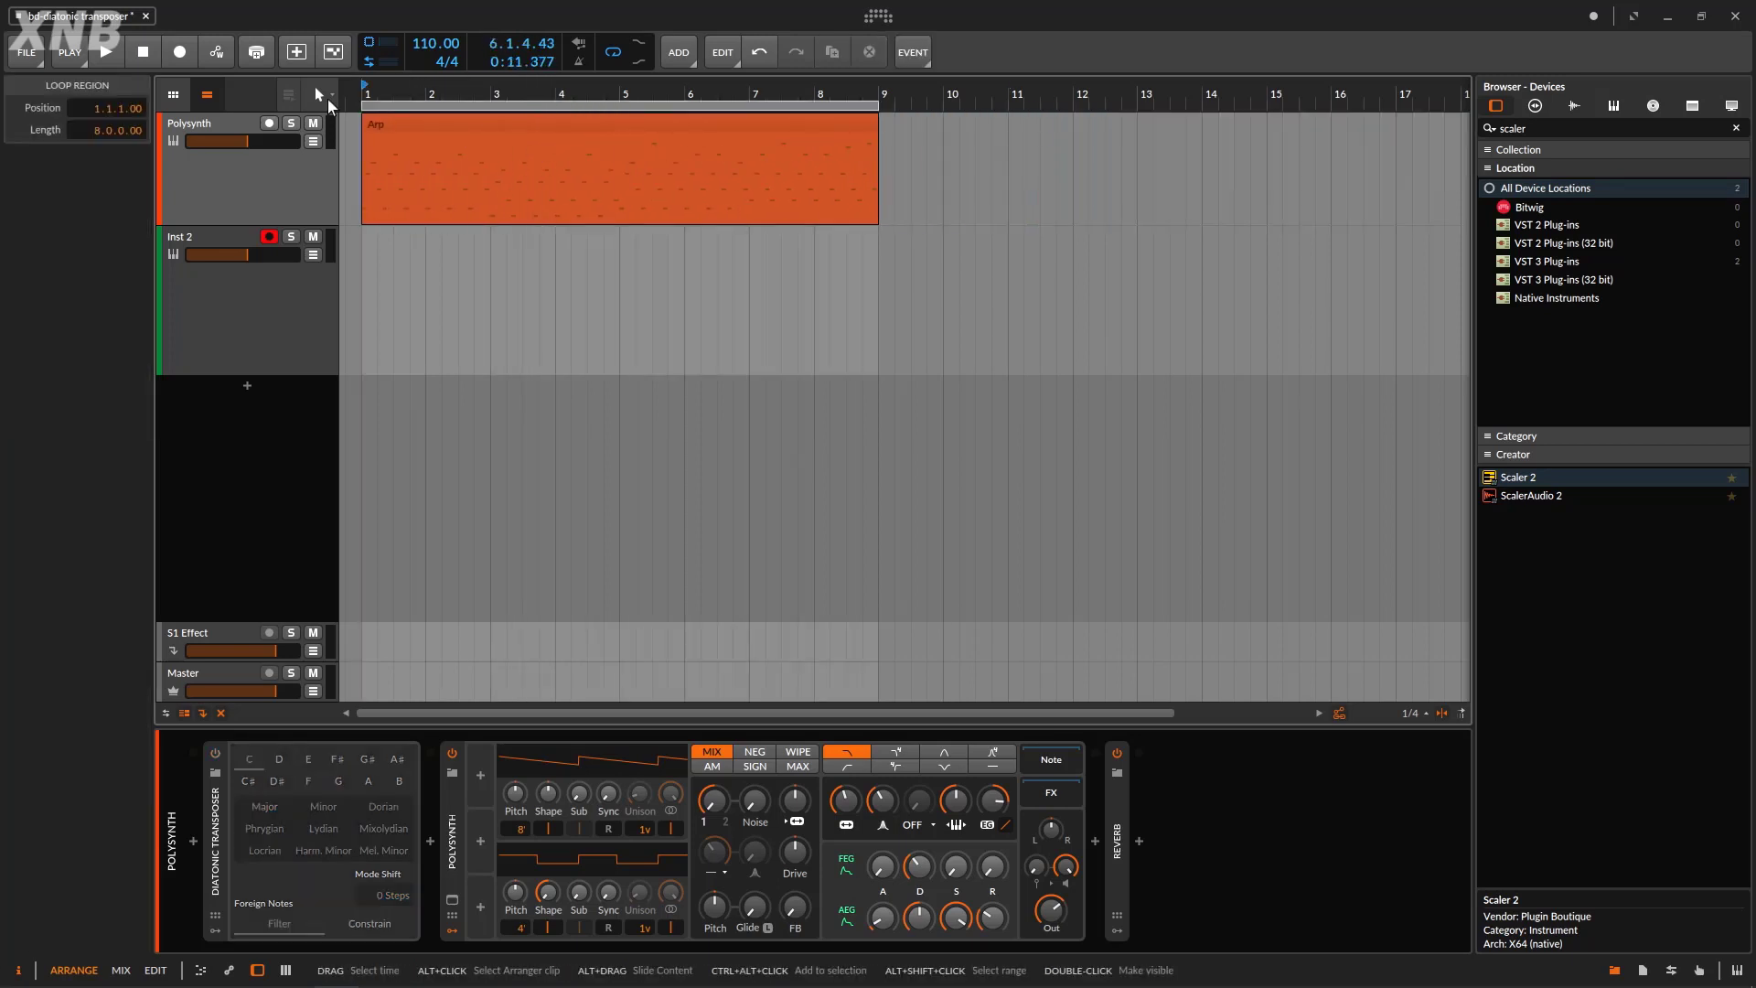
{"action": "left_click", "coordinate": [110, 53]}
{"action": "left_click", "coordinate": [110, 53]}
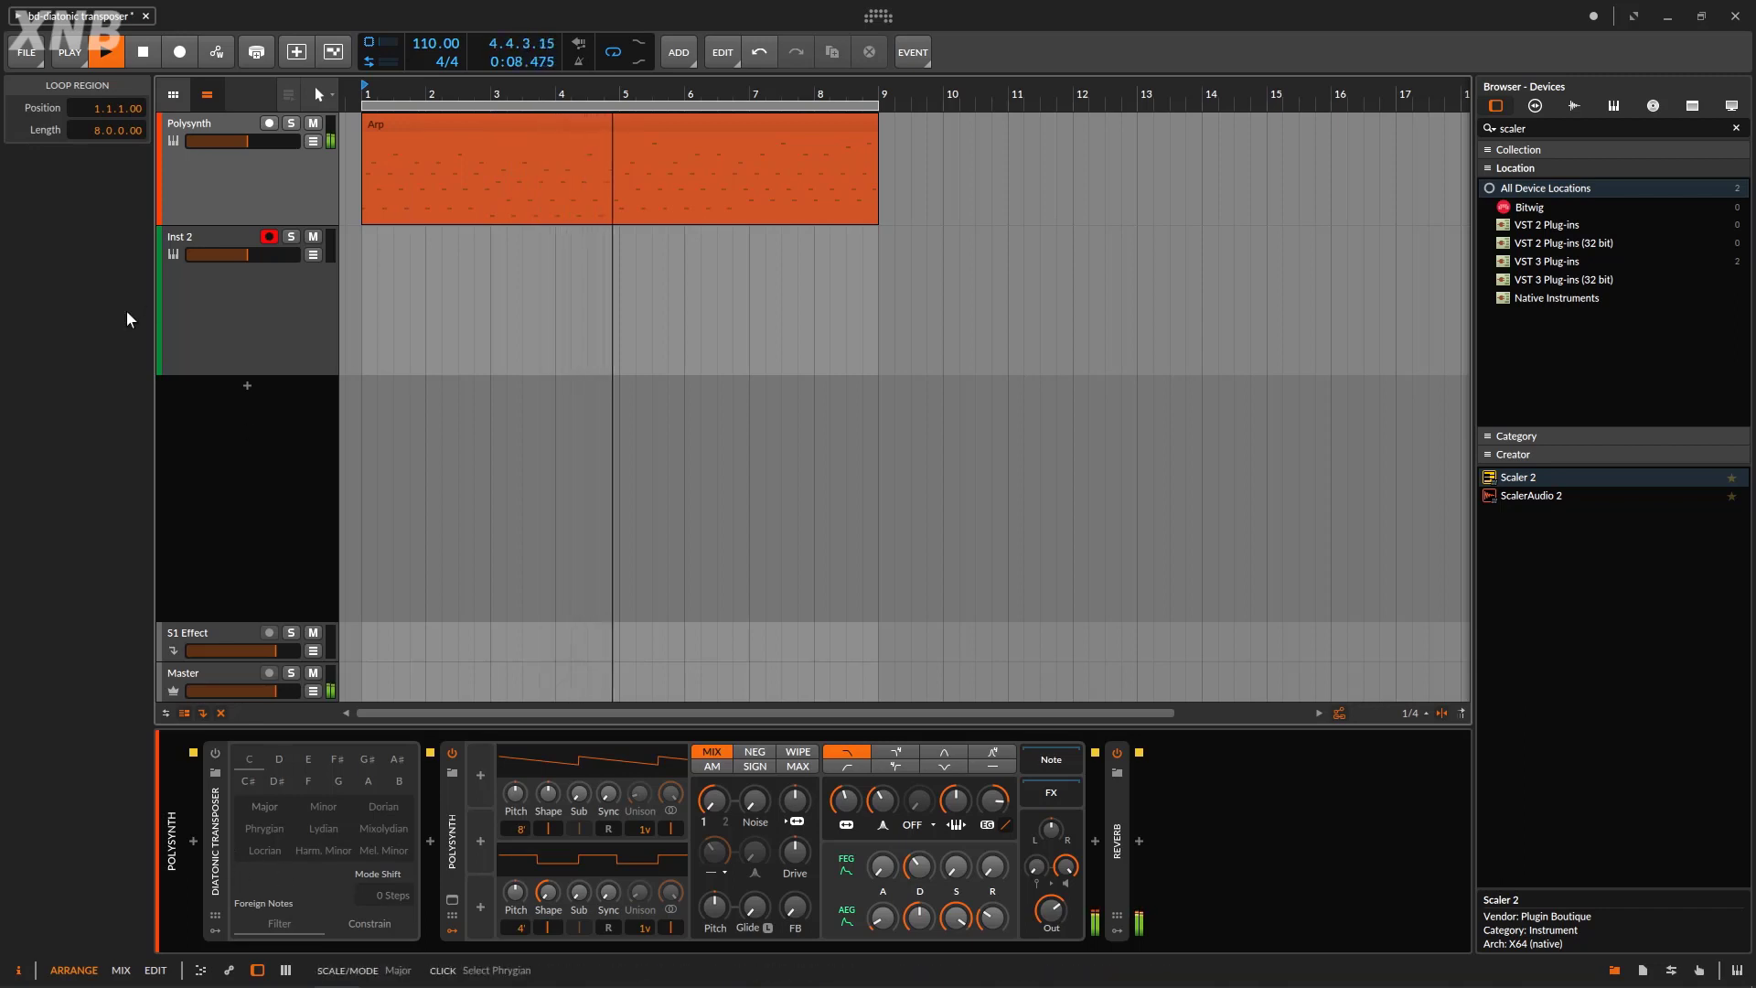
{"action": "left_click", "coordinate": [147, 57]}
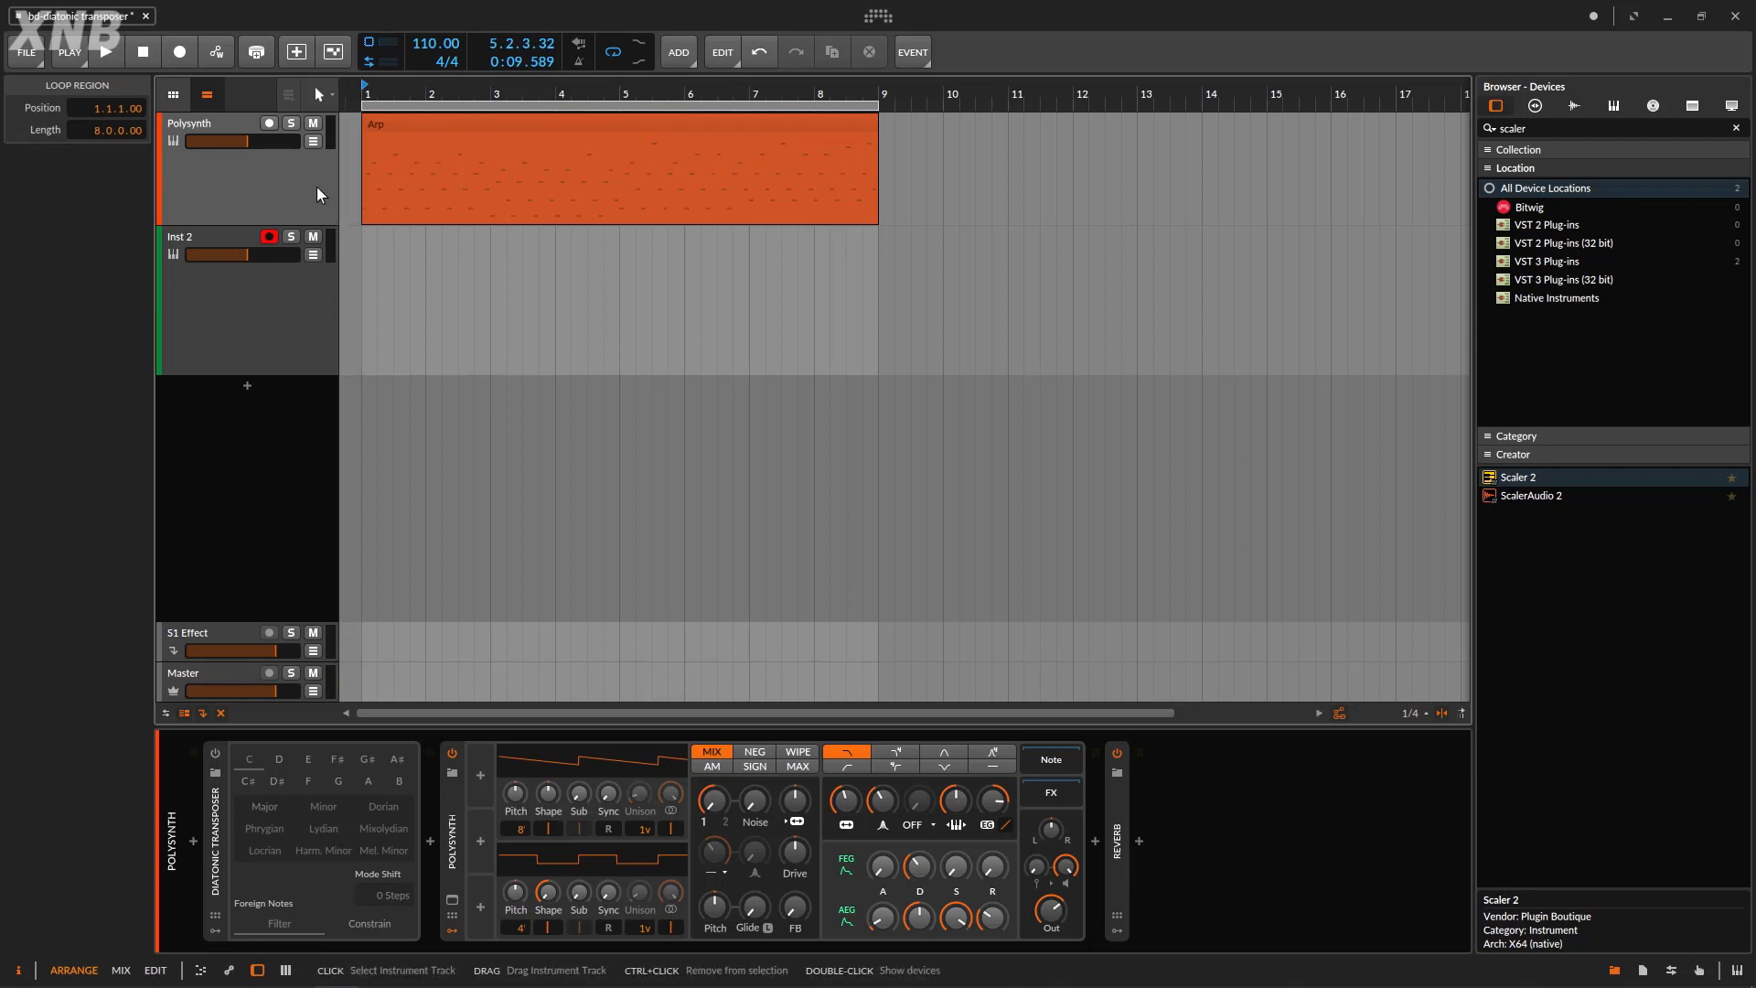
{"action": "double_click", "coordinate": [672, 117]}
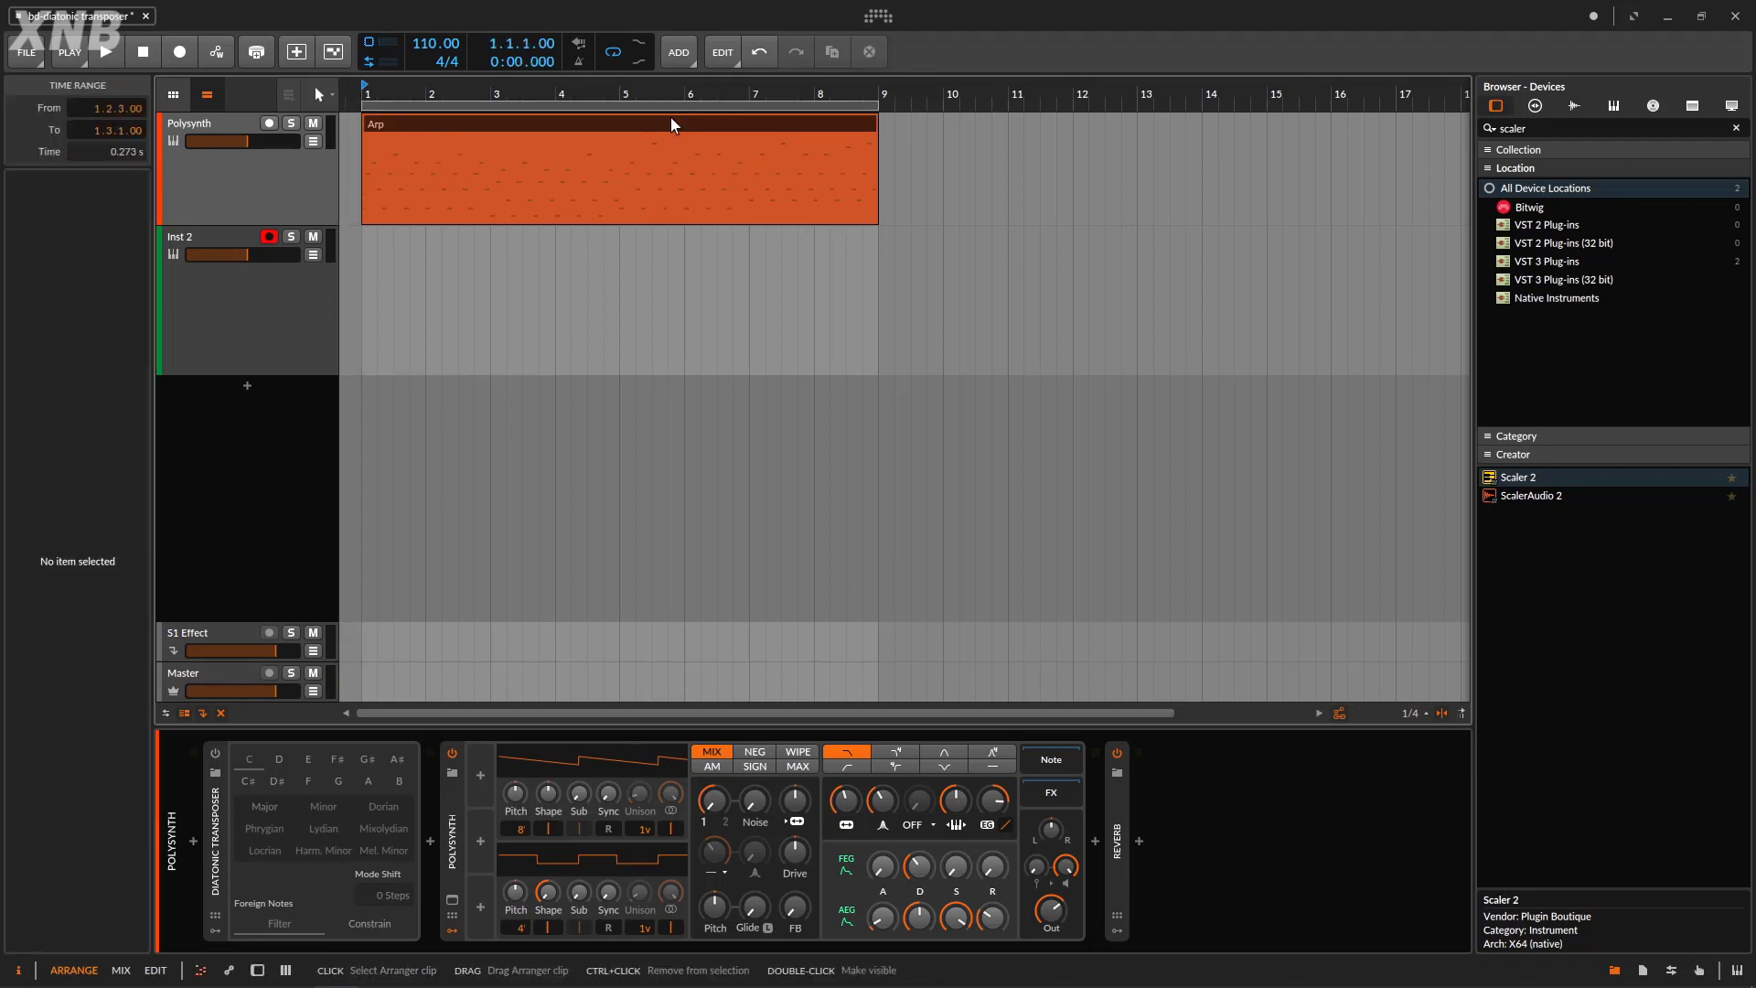
{"action": "left_click", "coordinate": [305, 196]}
{"action": "key", "text": "d"}
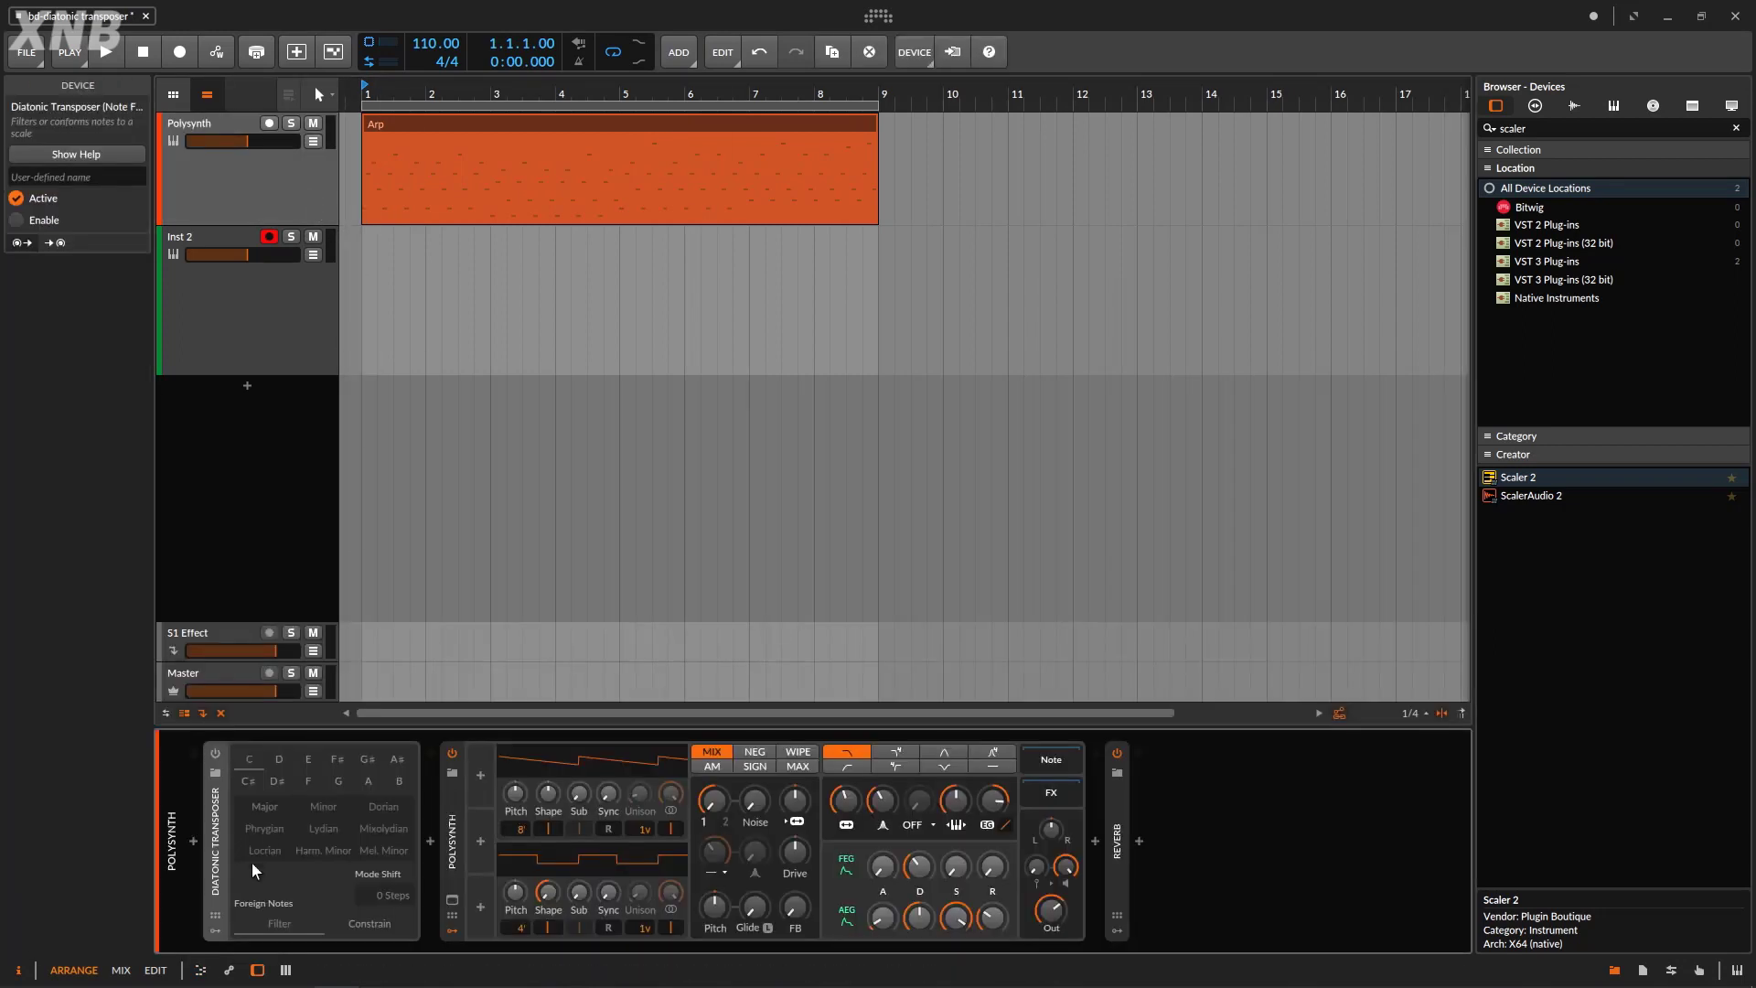
{"action": "left_click", "coordinate": [214, 754]}
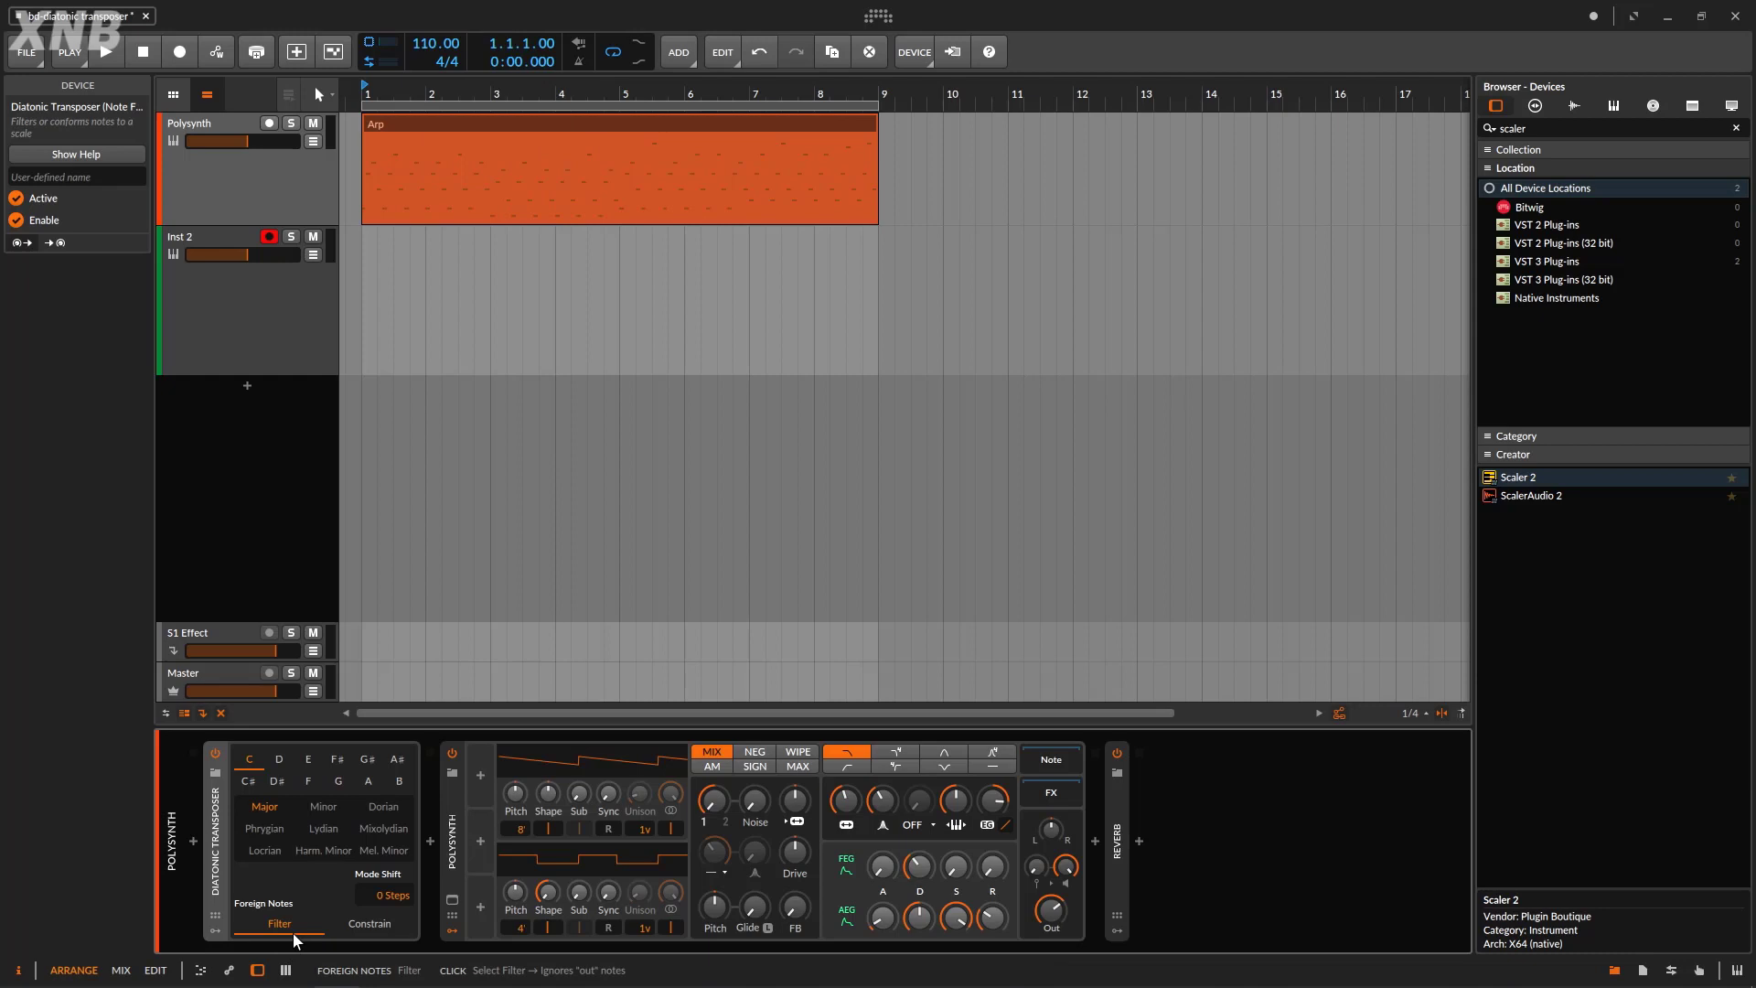
{"action": "left_click", "coordinate": [215, 753]}
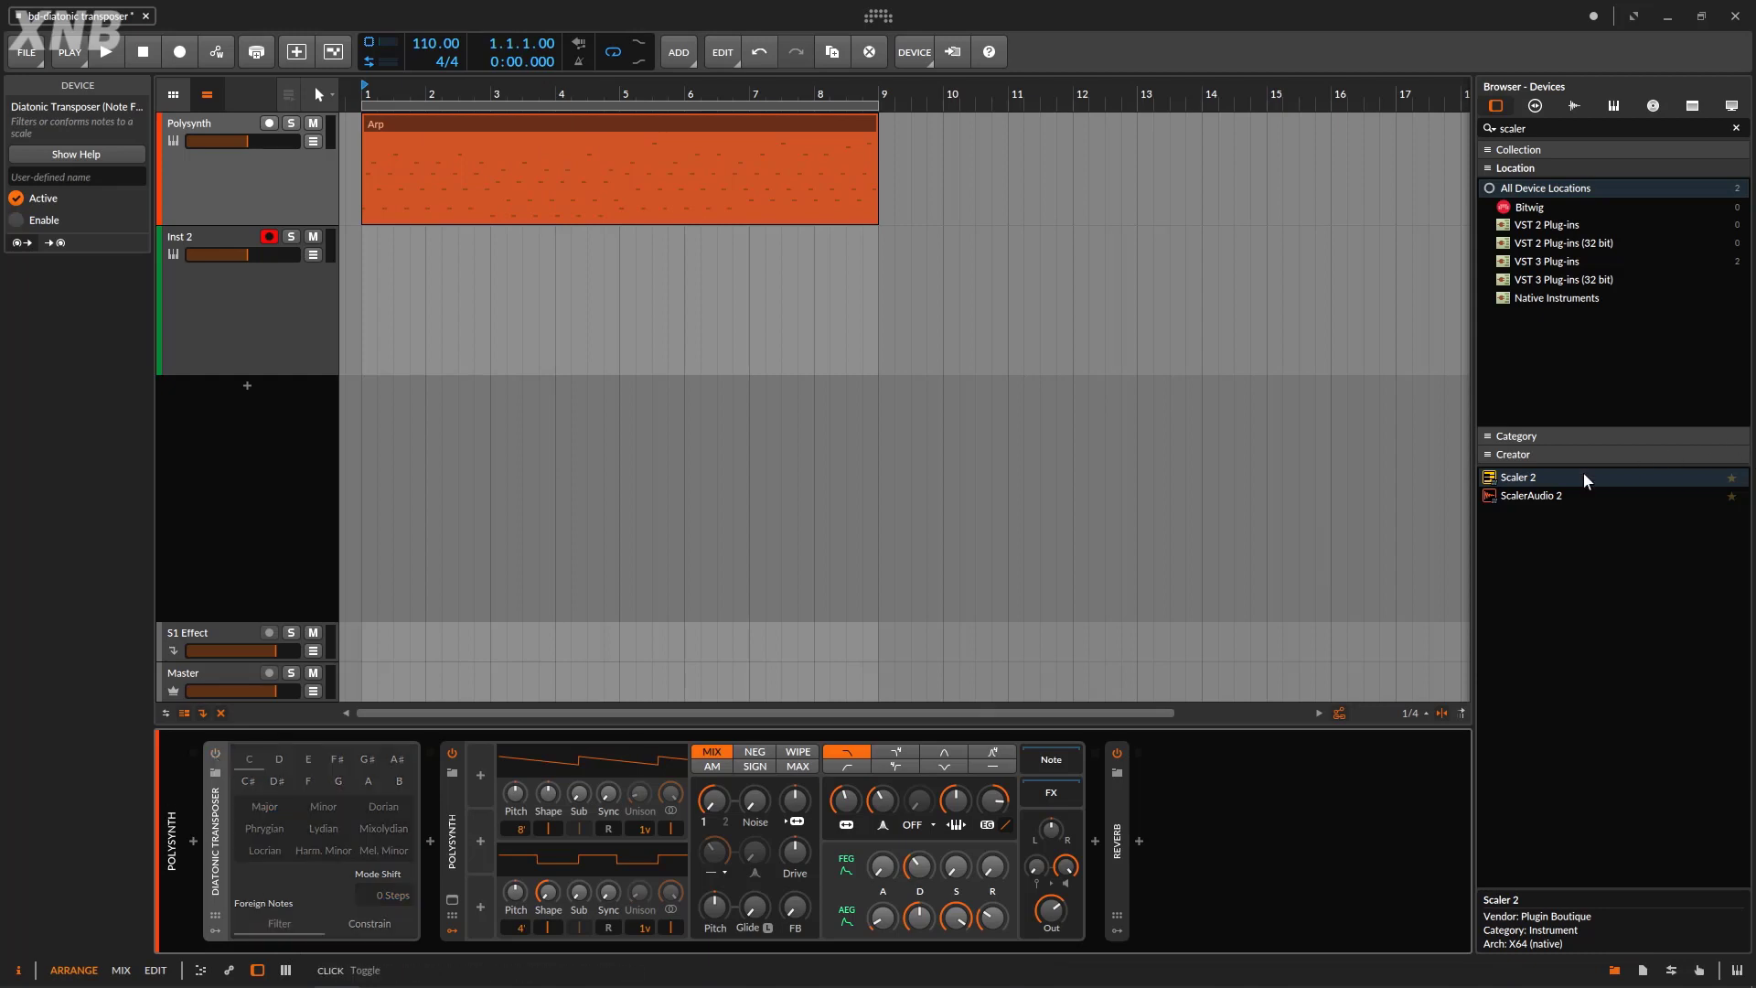
- Insert Scaler 2 ahead of the Diatonic Transposer and move its plugin window up and right
{"action": "left_click_drag", "start_coordinate": [1587, 480], "coordinate": [203, 855]}
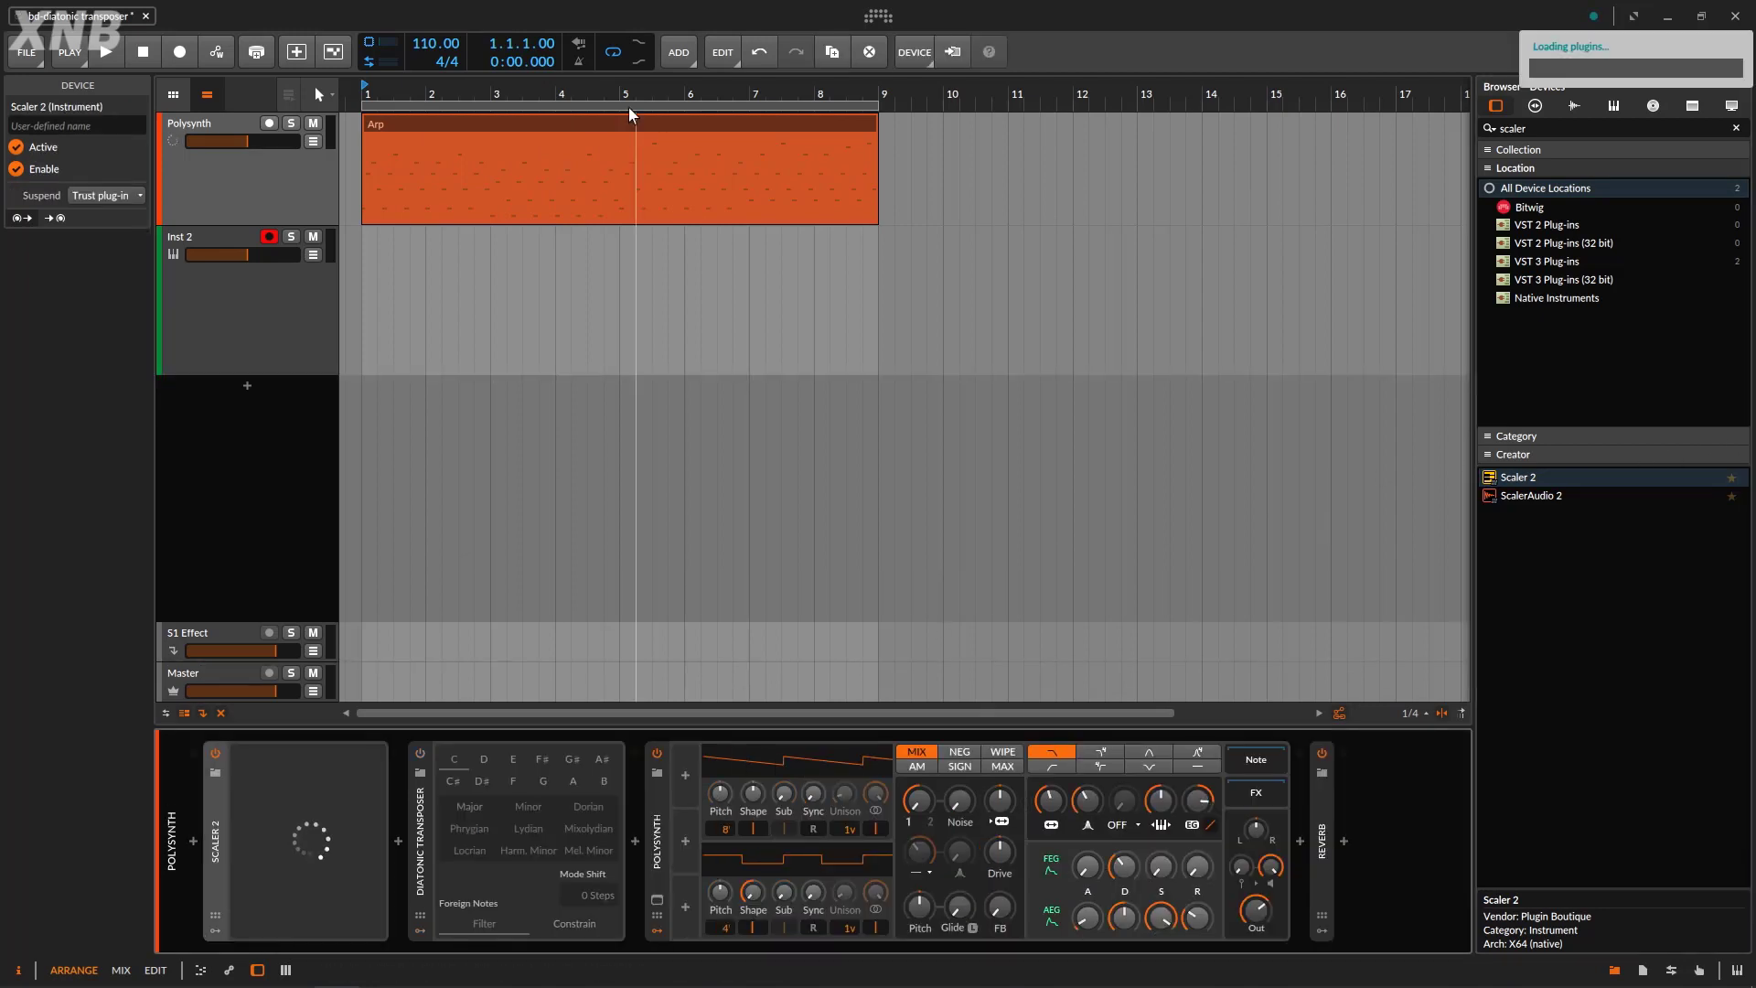
{"action": "left_click", "coordinate": [523, 137]}
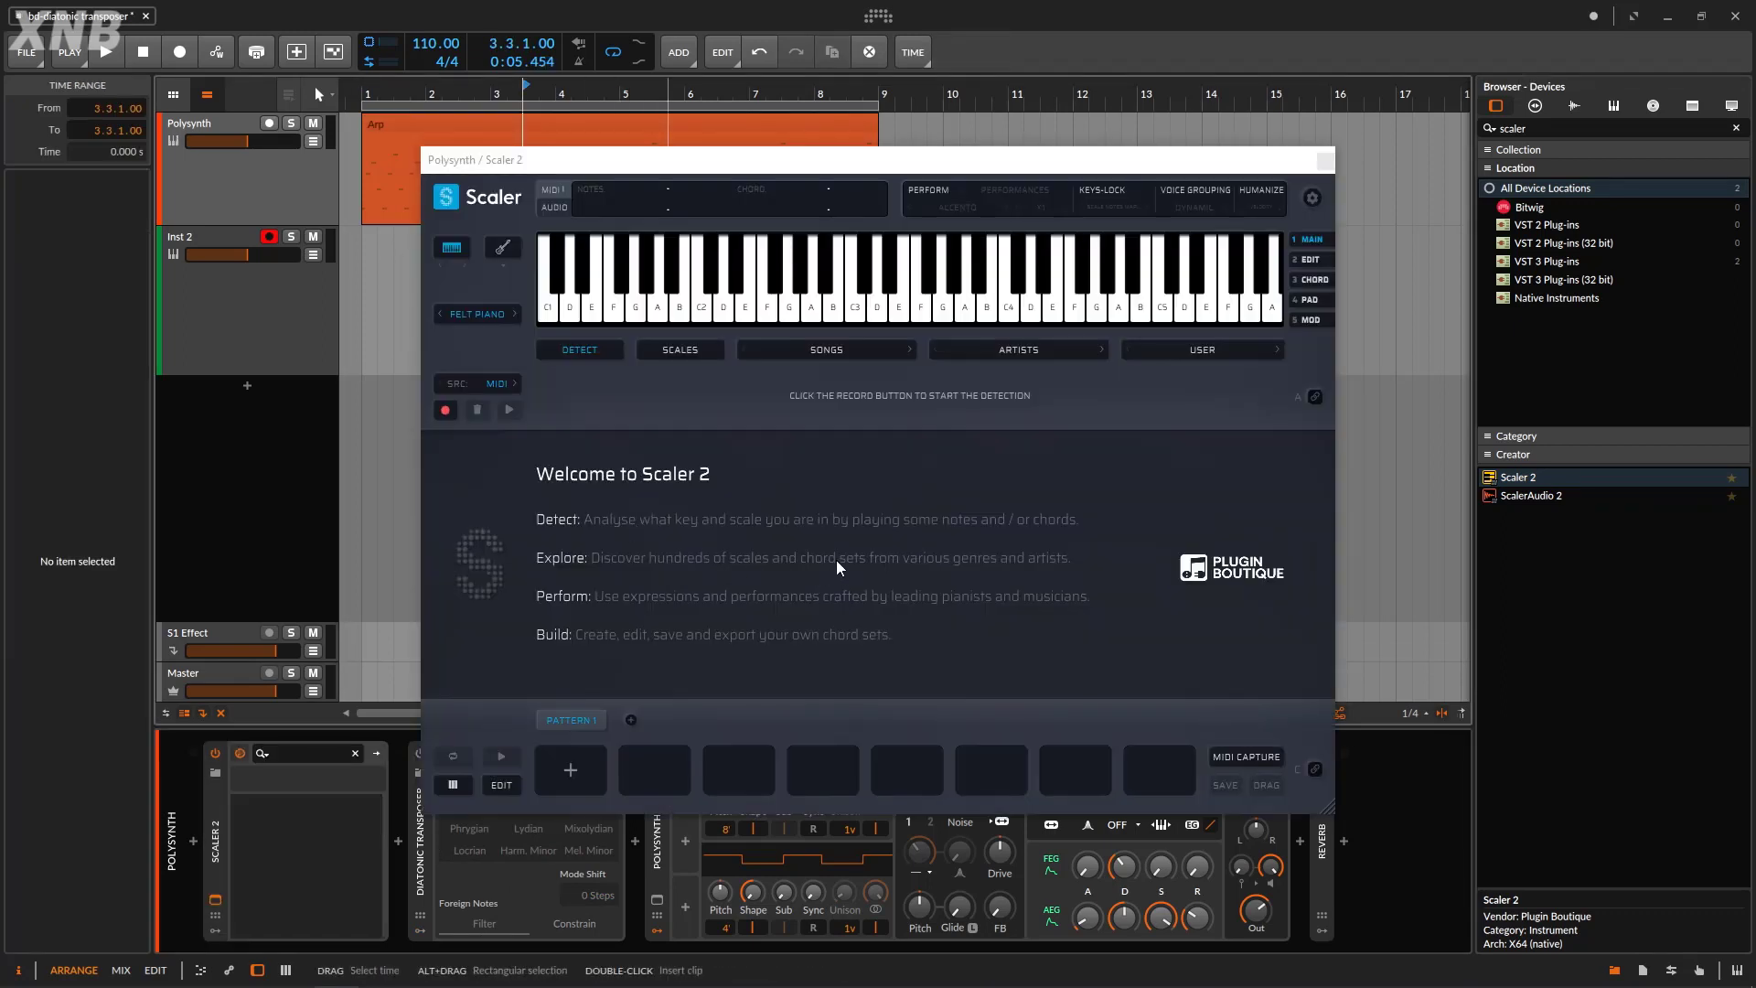
{"action": "left_click", "coordinate": [944, 293]}
{"action": "left_click_drag", "start_coordinate": [878, 166], "coordinate": [973, 67]}
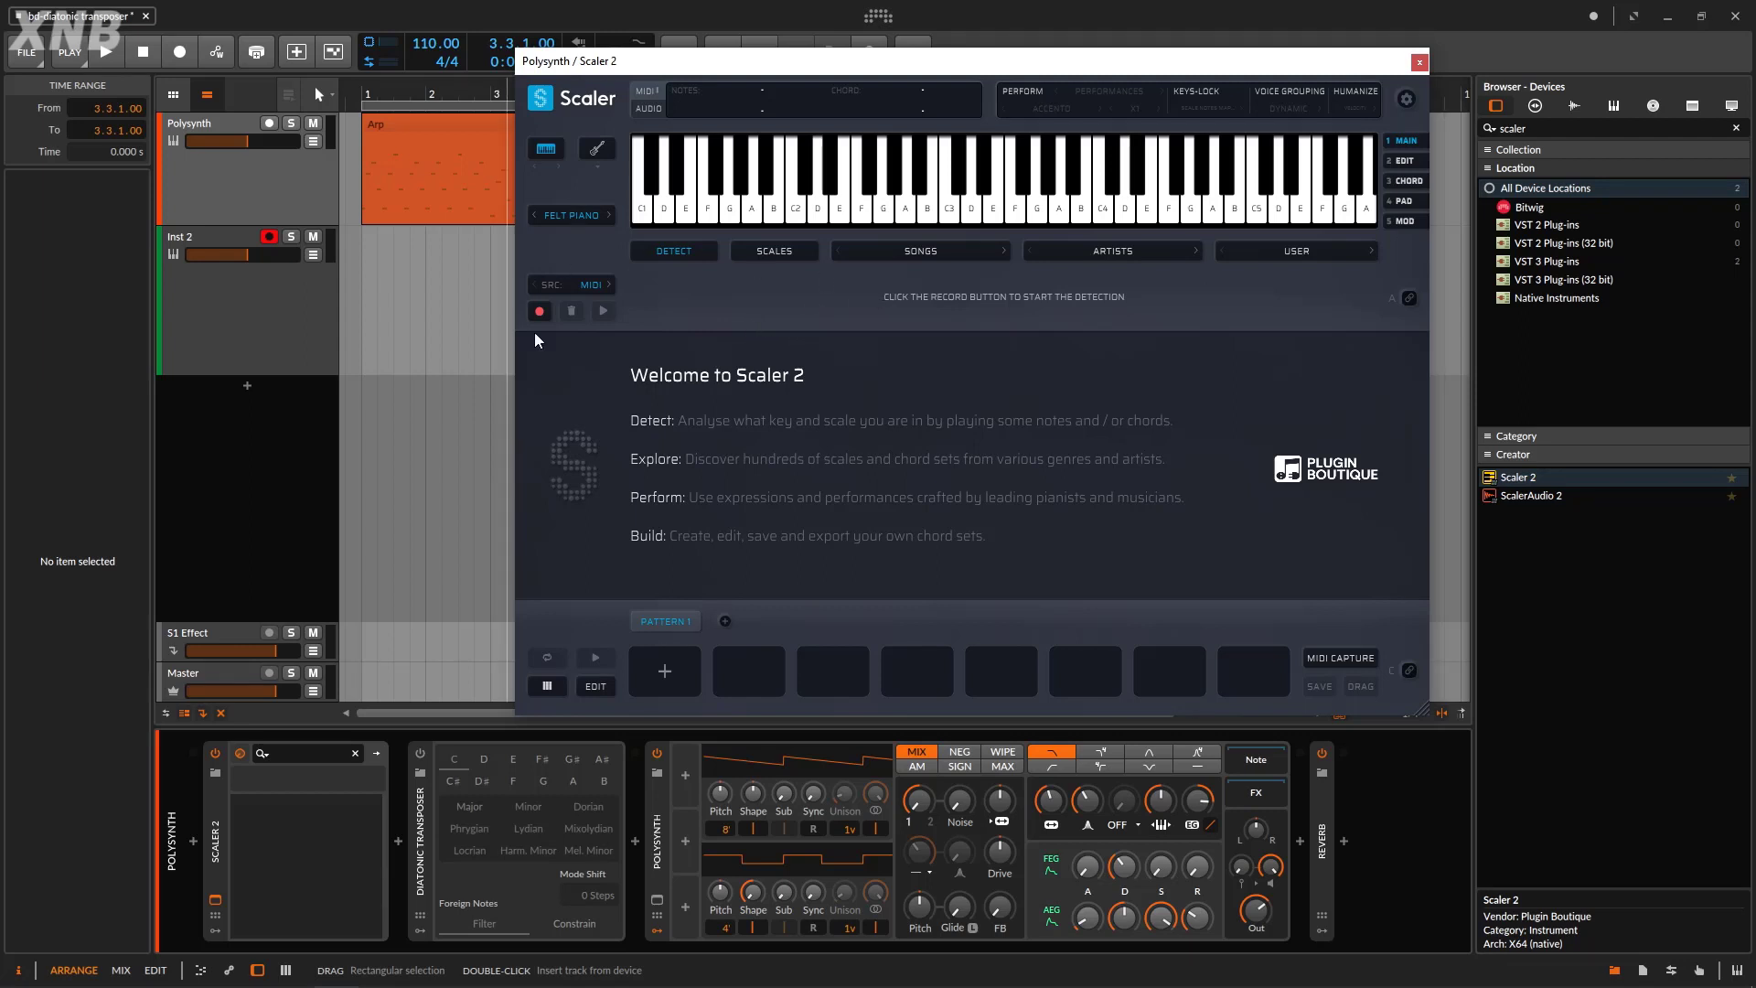
- Choose the Major scale in Scaler and place the C maj chord in pattern slot 1
{"action": "left_click", "coordinate": [783, 255]}
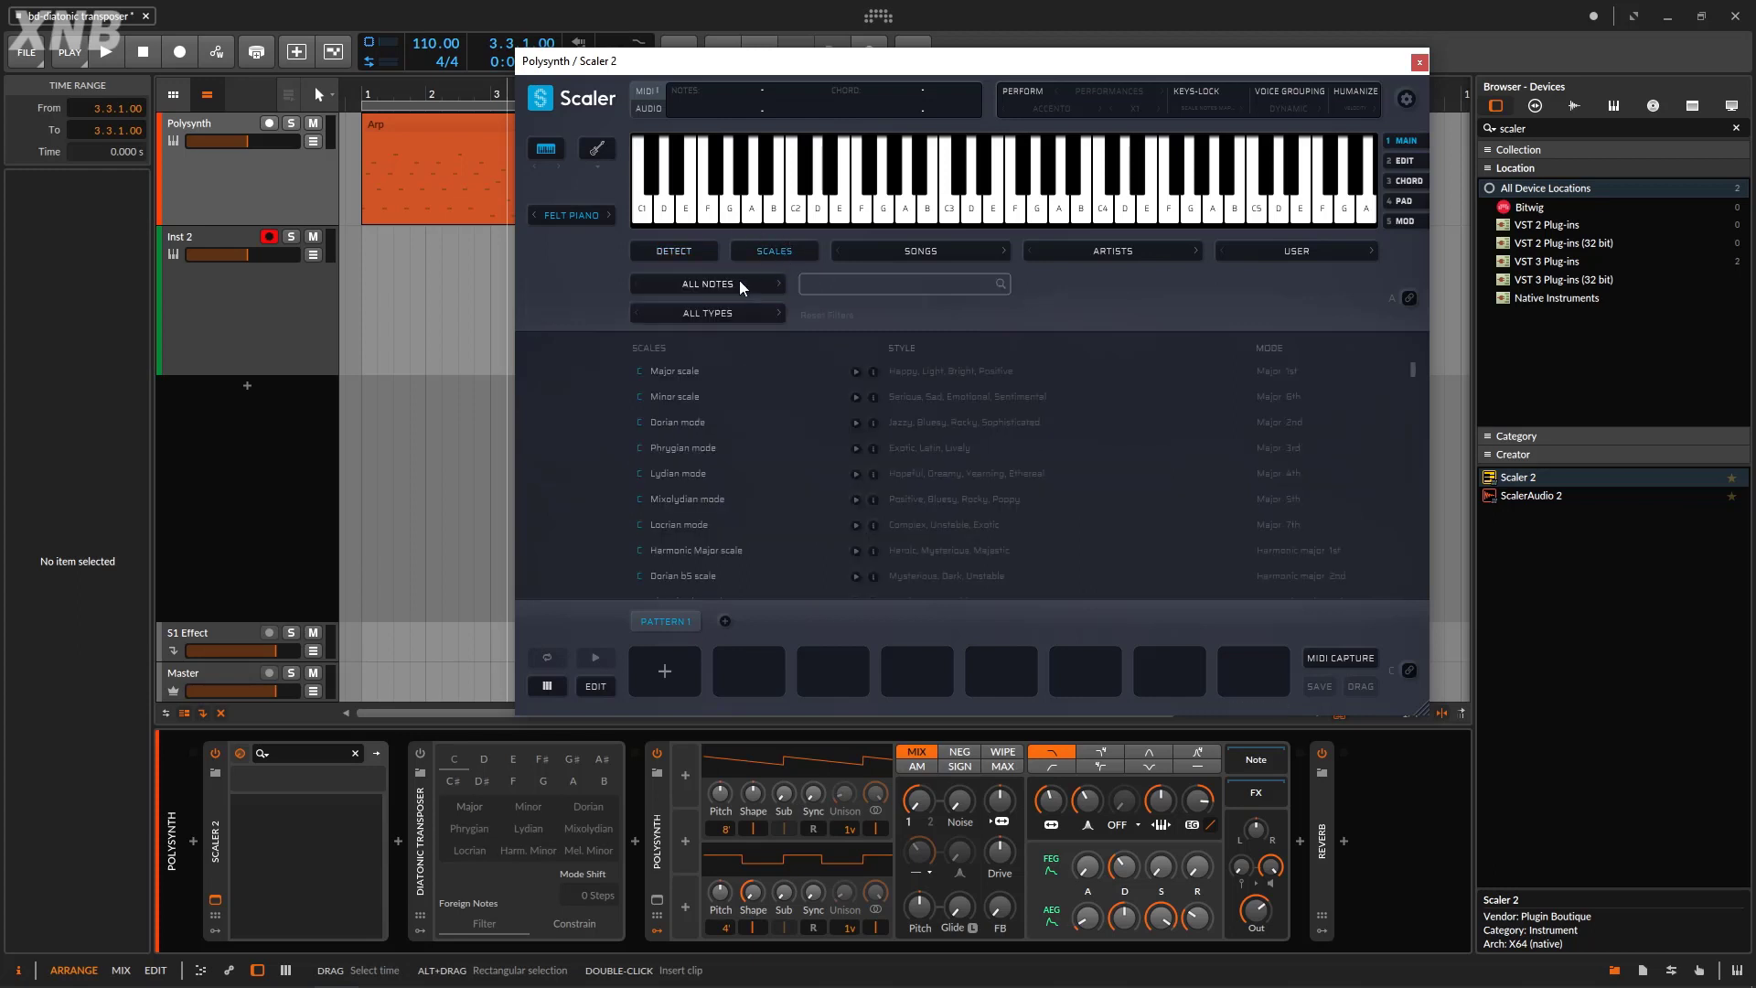
{"action": "left_click", "coordinate": [739, 279]}
{"action": "left_click", "coordinate": [725, 301]}
{"action": "left_click", "coordinate": [677, 373]}
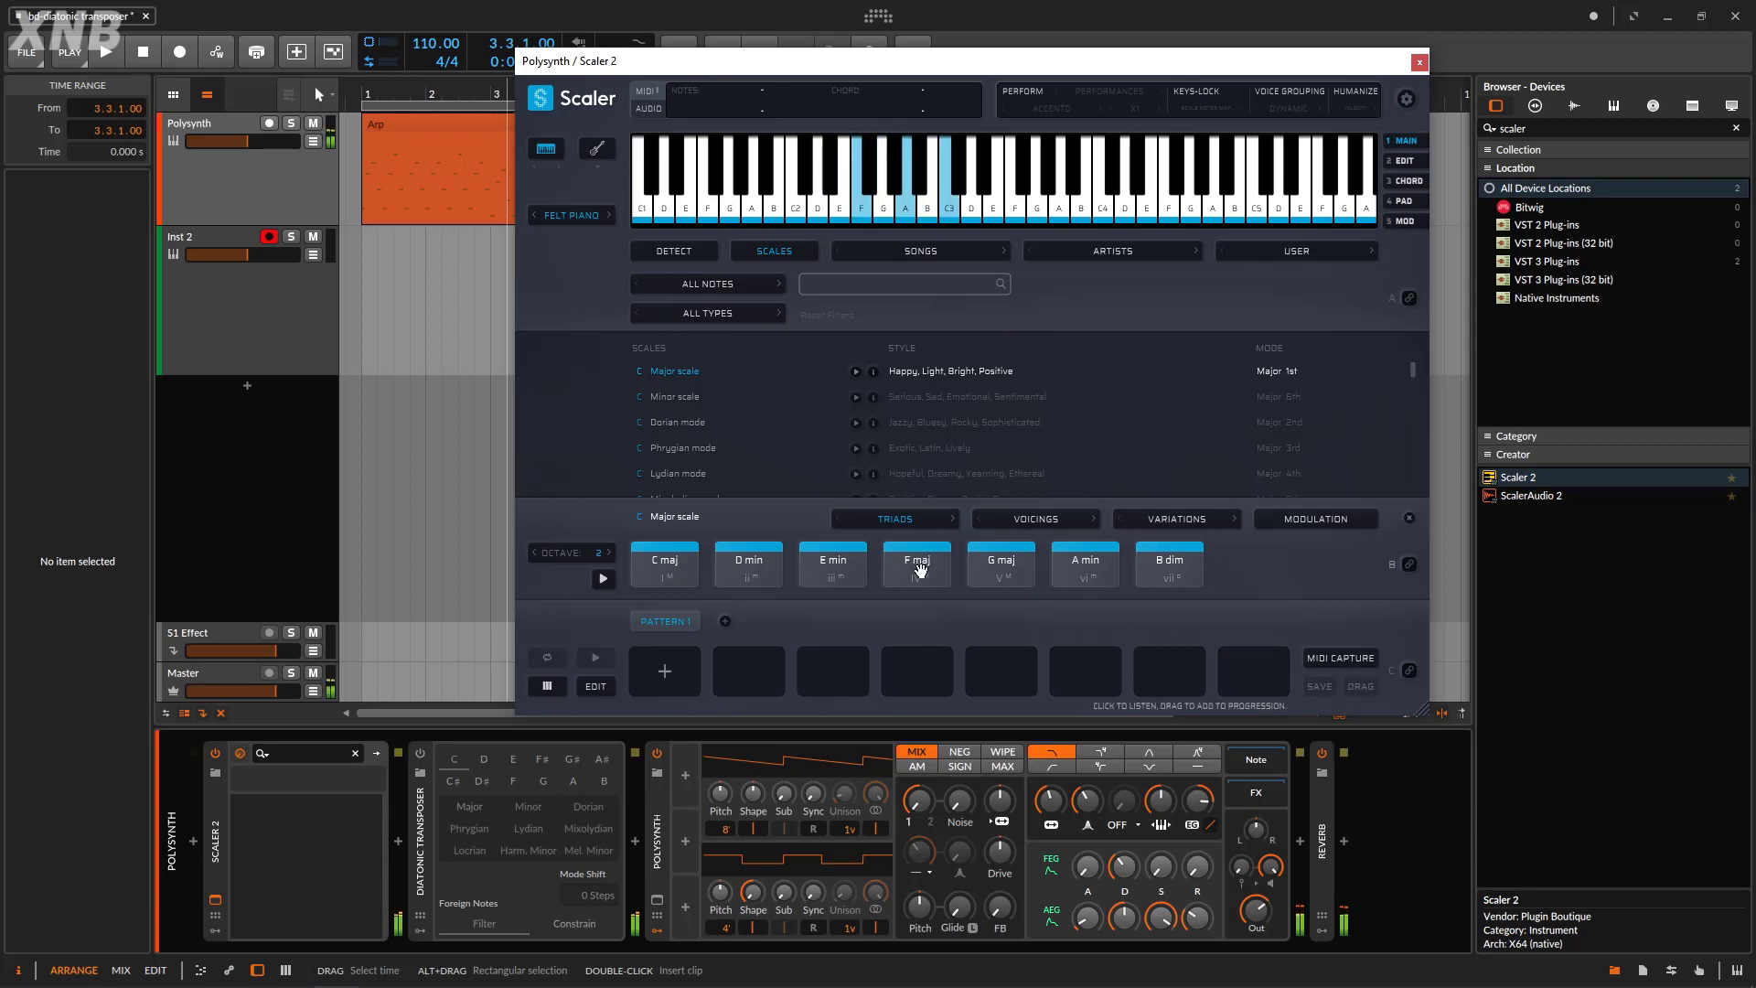
{"action": "left_click_drag", "start_coordinate": [665, 567], "coordinate": [675, 673]}
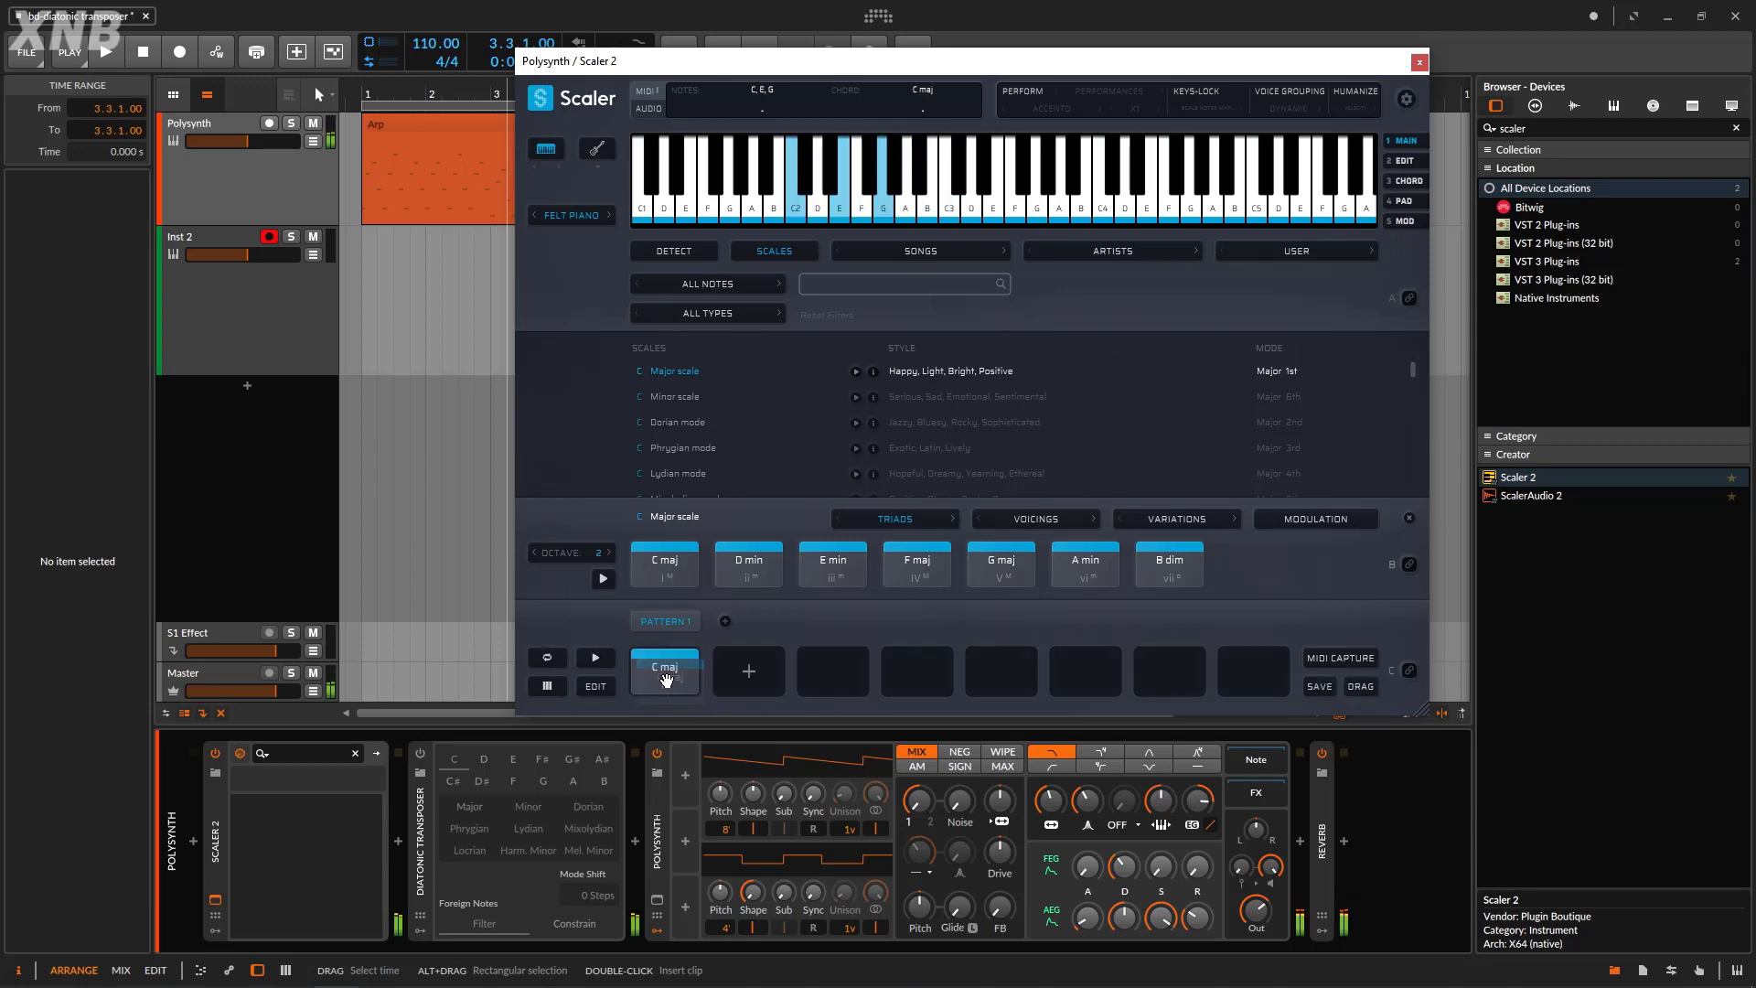
- Export the pattern, delete the Scaler-Chords.mid track, and switch Scaler to its Detect page
{"action": "left_click_drag", "start_coordinate": [1356, 688], "coordinate": [385, 398]}
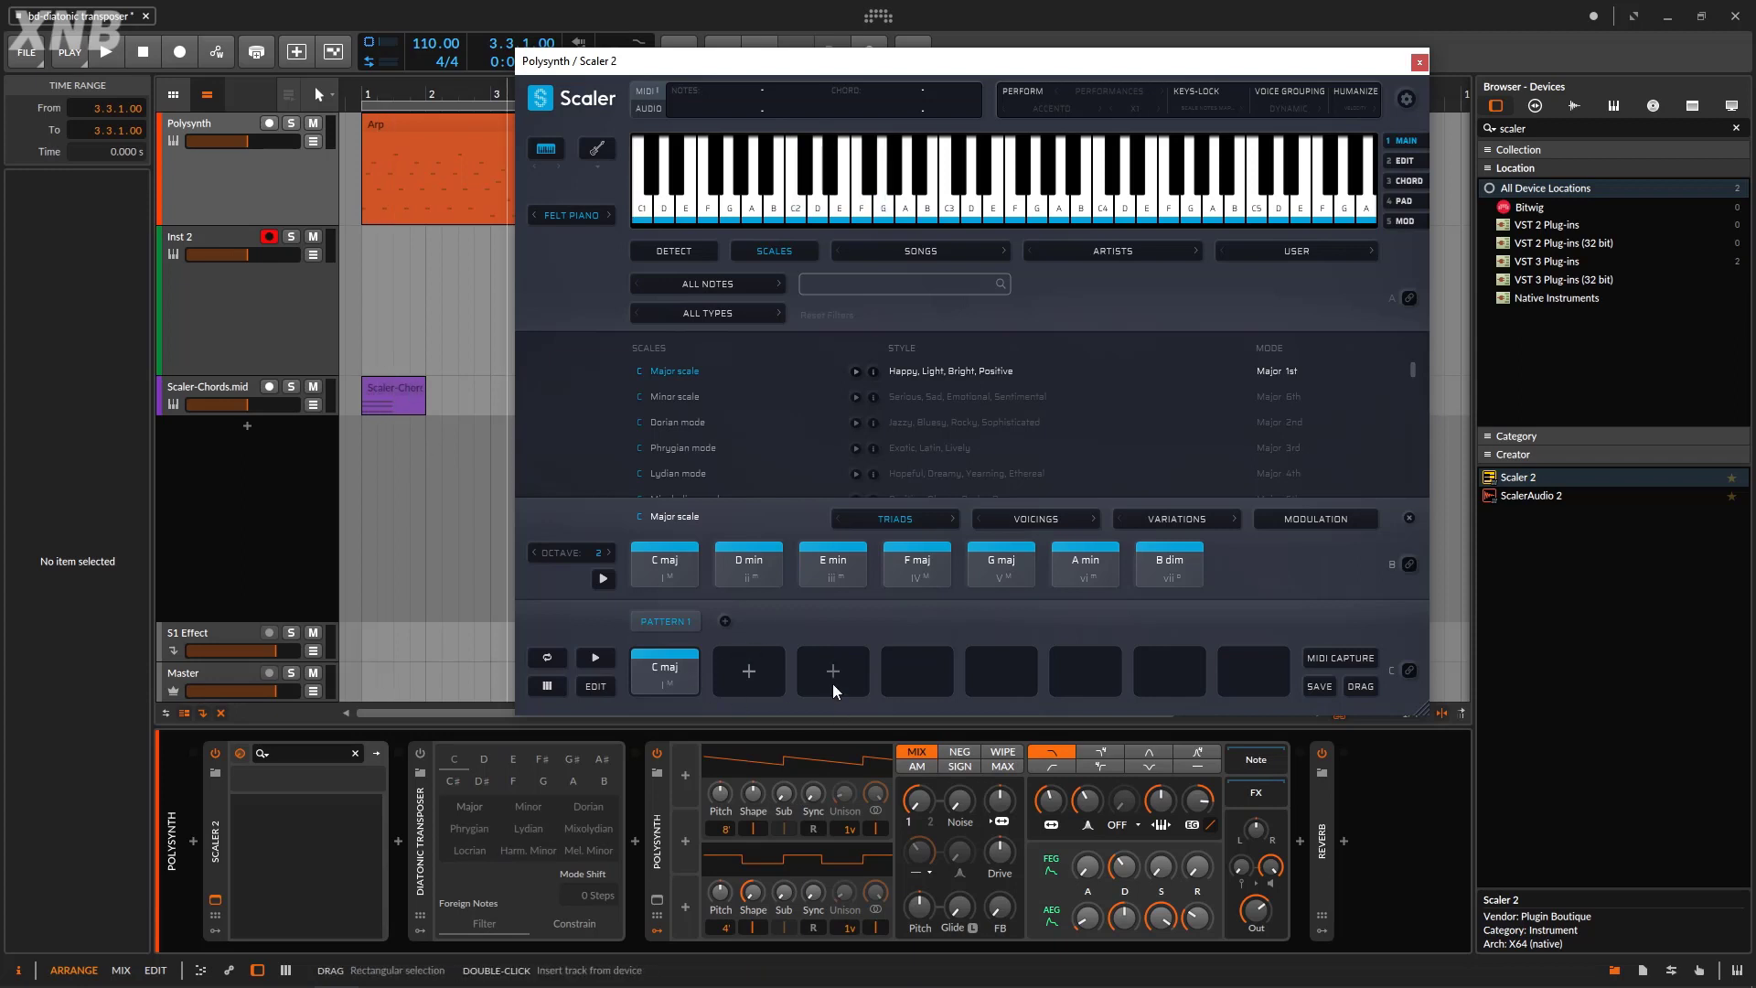
{"action": "left_click", "coordinate": [392, 386]}
{"action": "left_click", "coordinate": [207, 386]}
{"action": "key", "text": "Delete"}
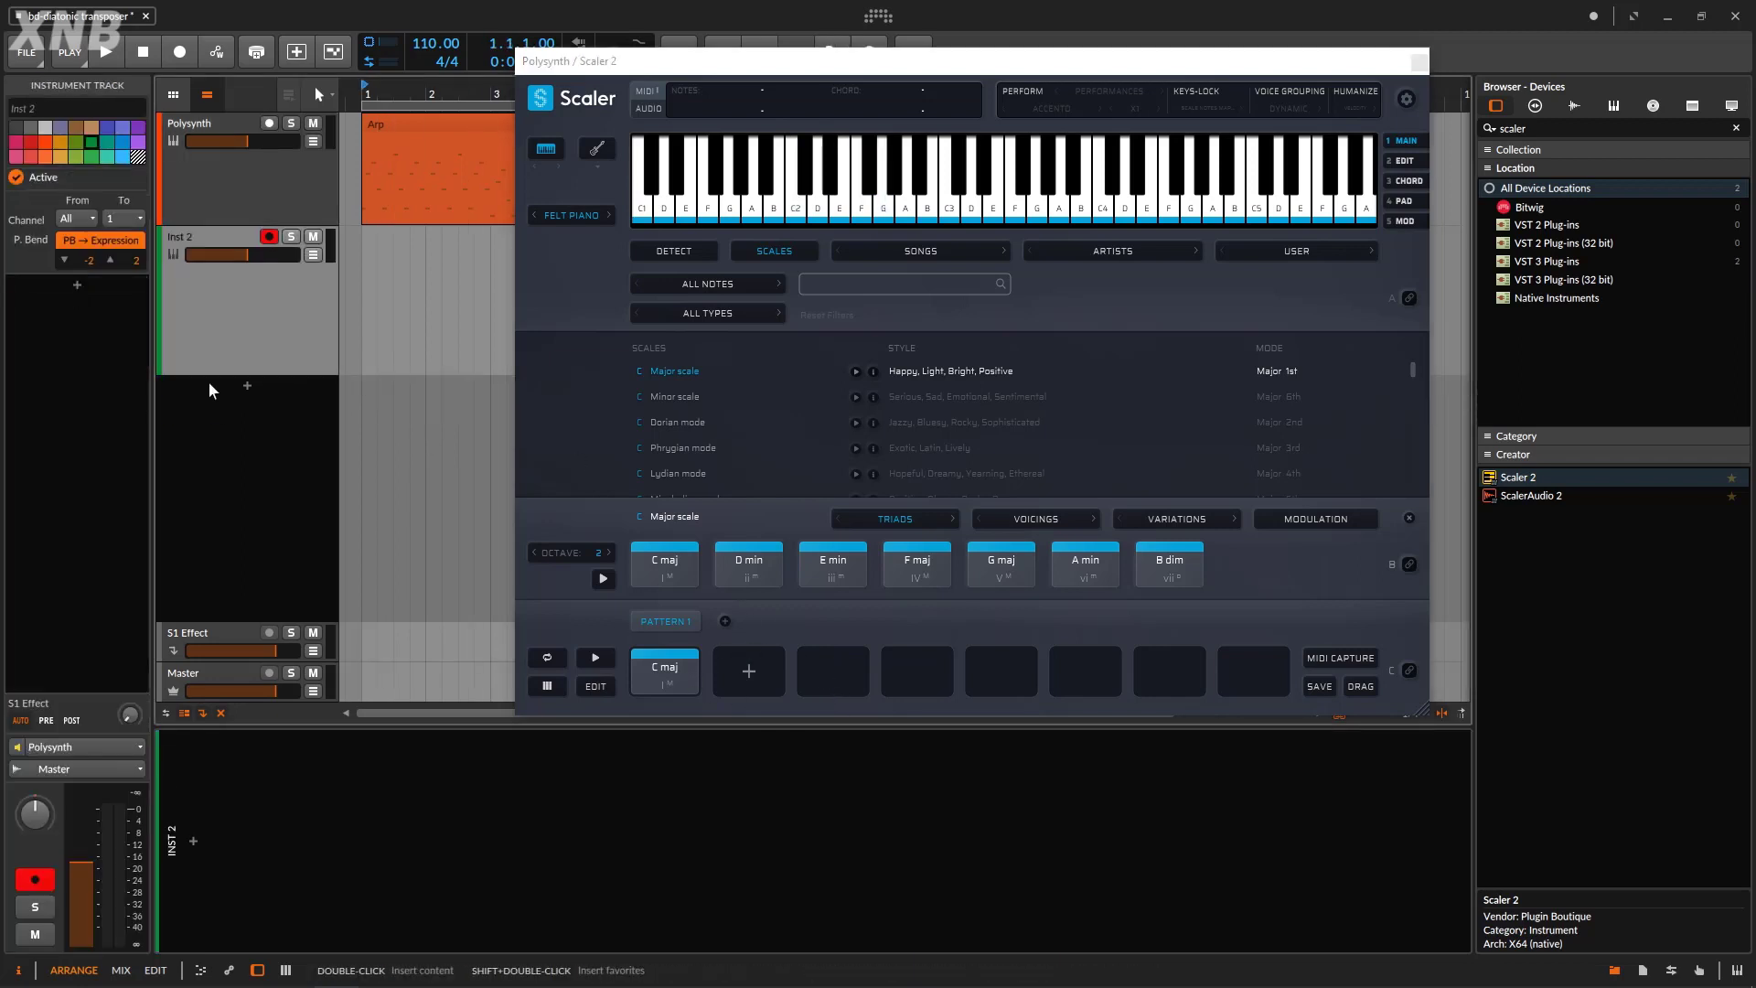
{"action": "left_click", "coordinate": [699, 255]}
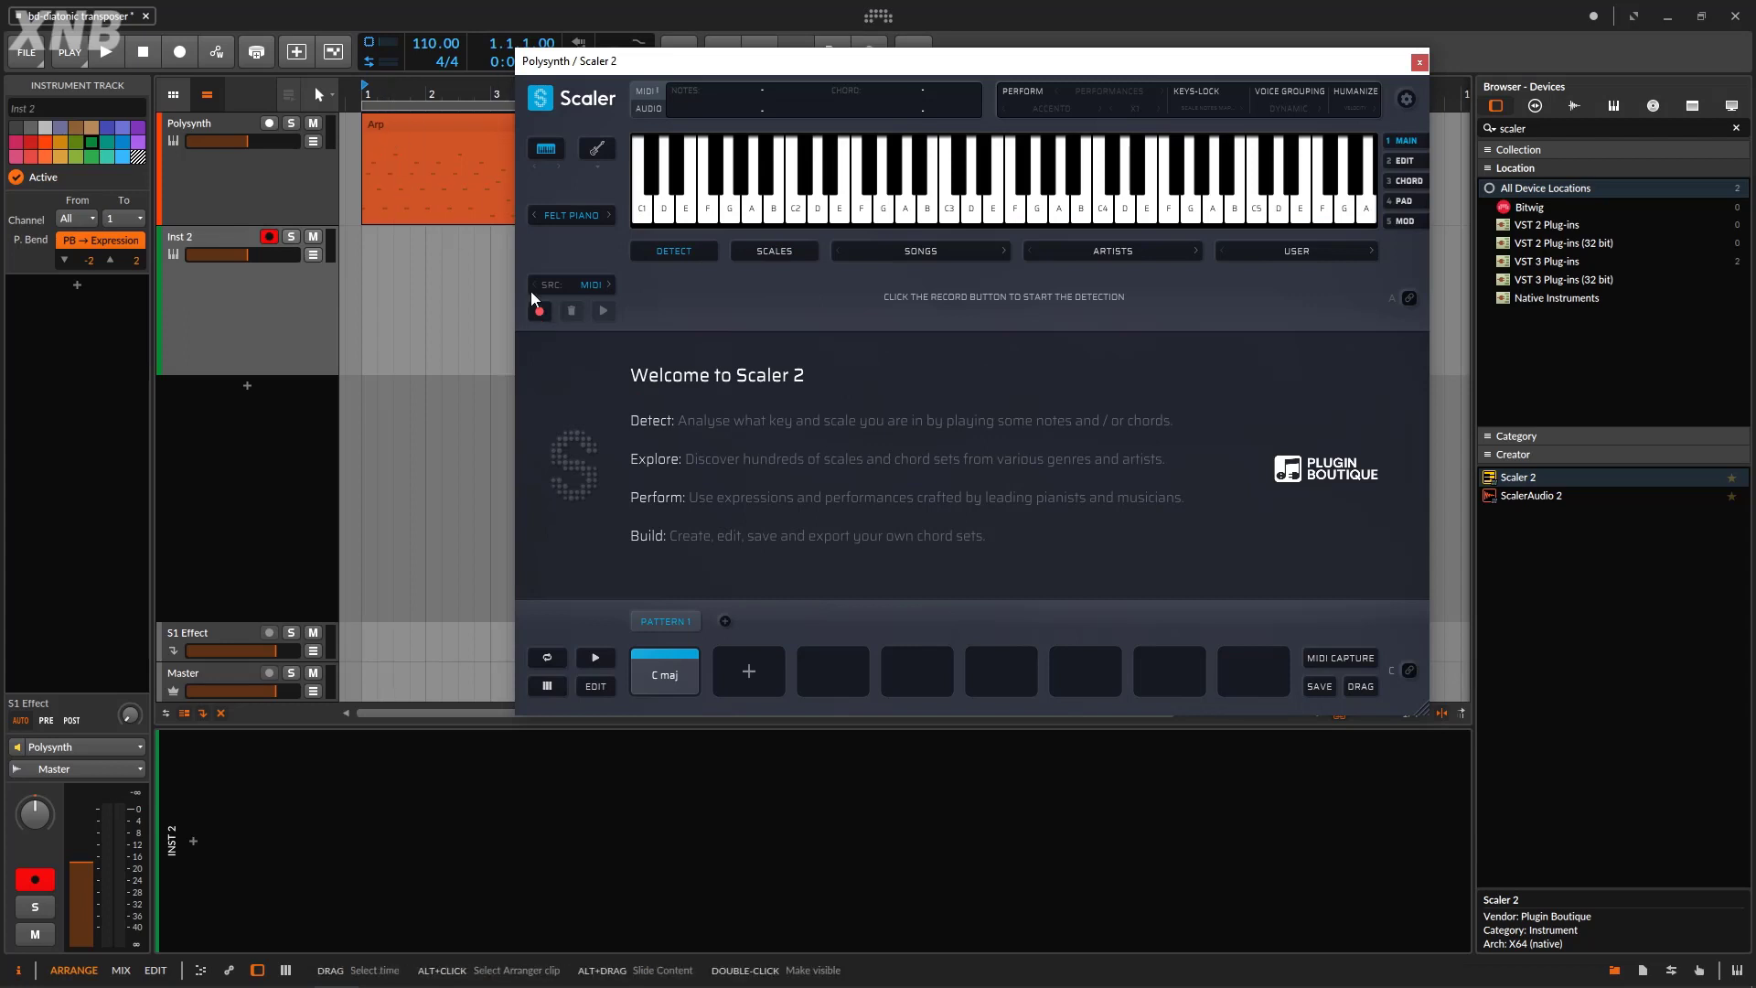
{"action": "left_click", "coordinate": [286, 206]}
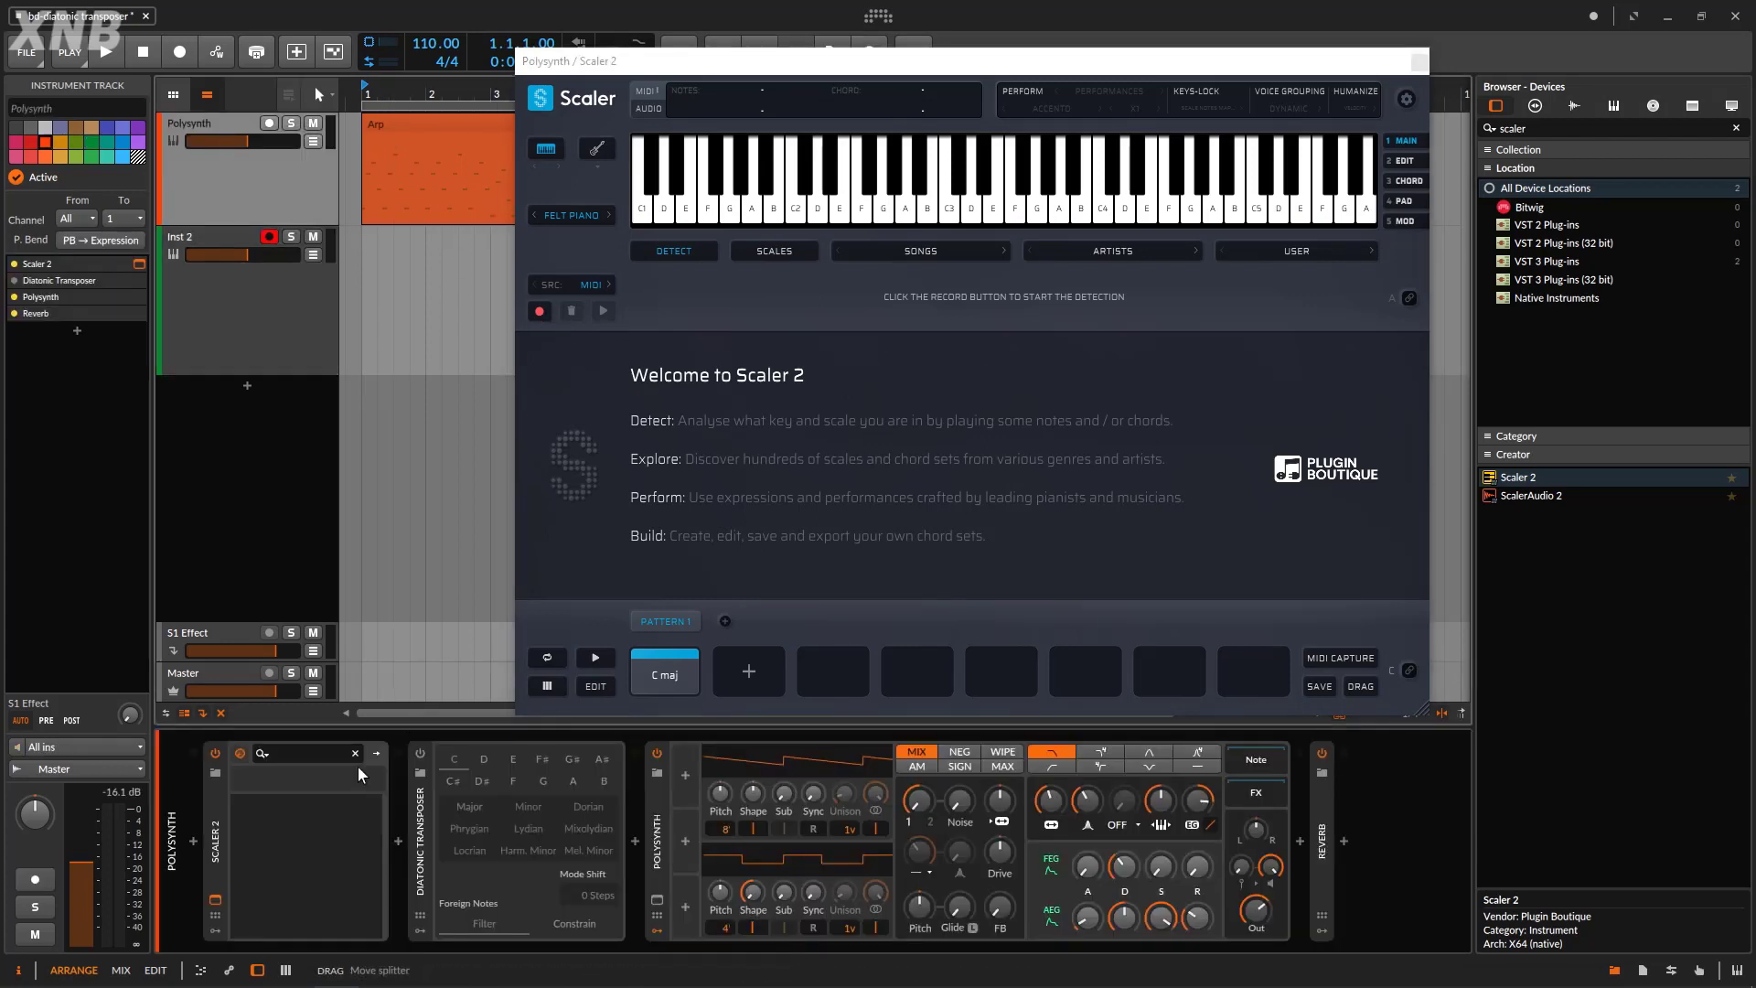
- Have Scaler listen while the Arp clip plays, detecting A Major as the top scale
{"action": "left_click", "coordinate": [541, 312]}
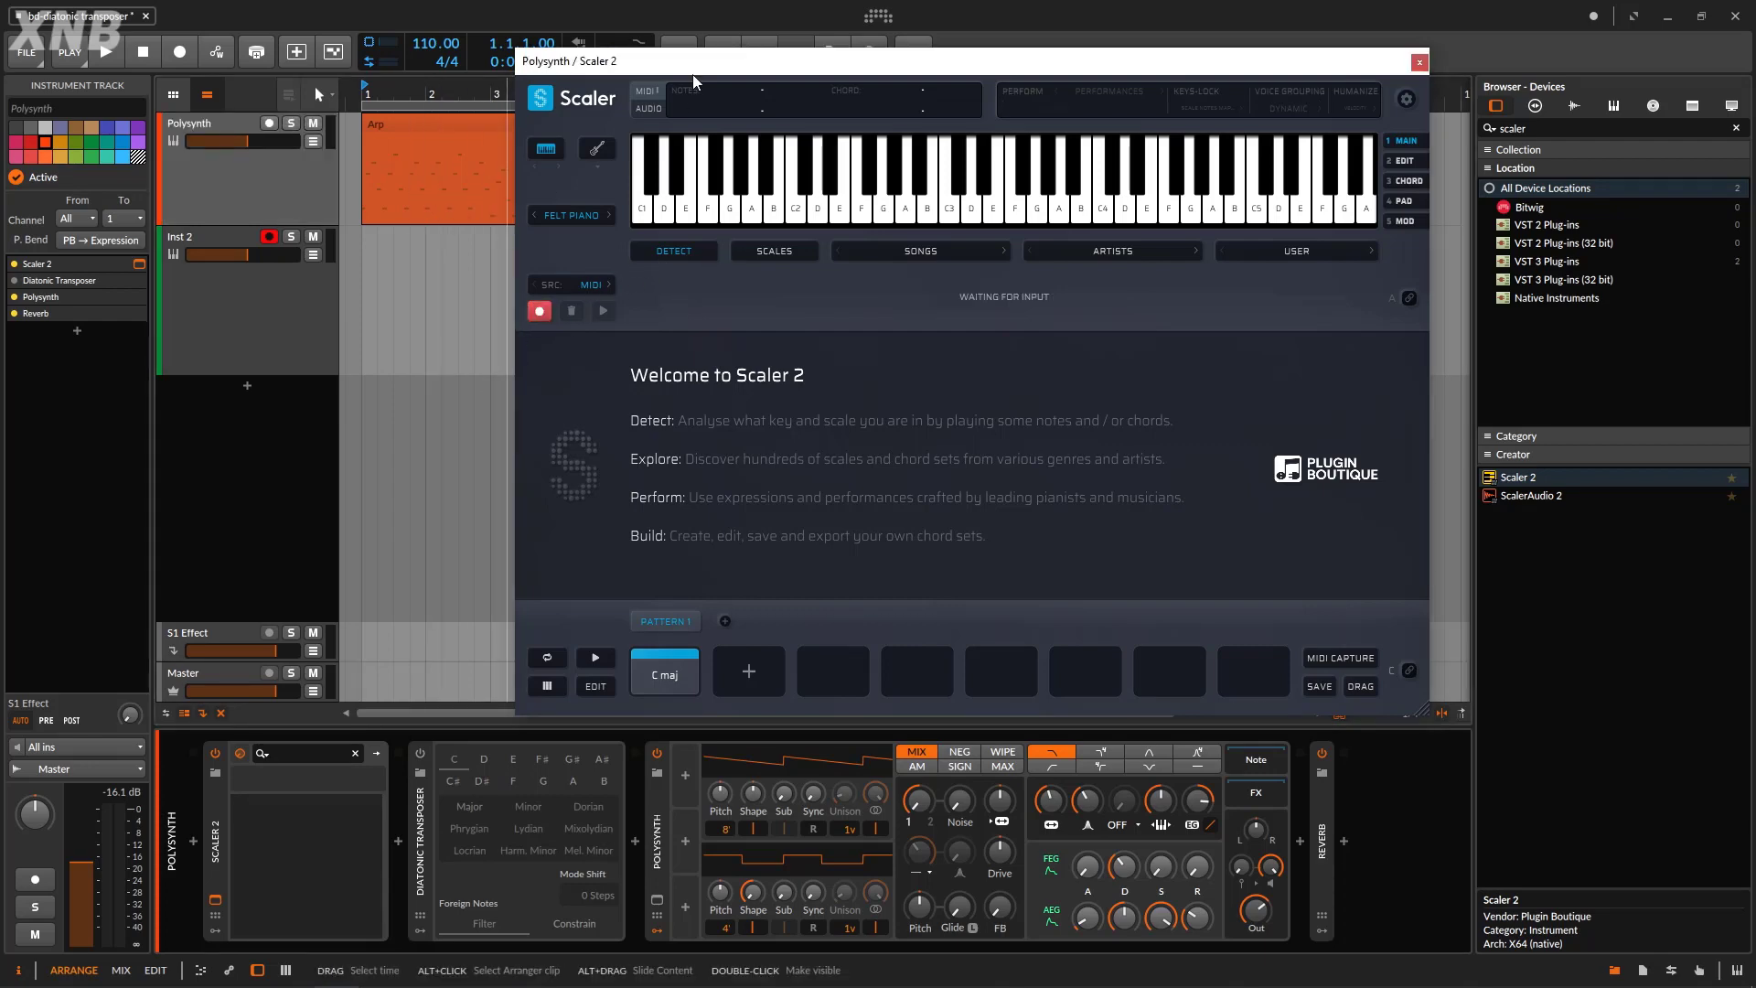
{"action": "left_click_drag", "start_coordinate": [693, 74], "coordinate": [632, 245]}
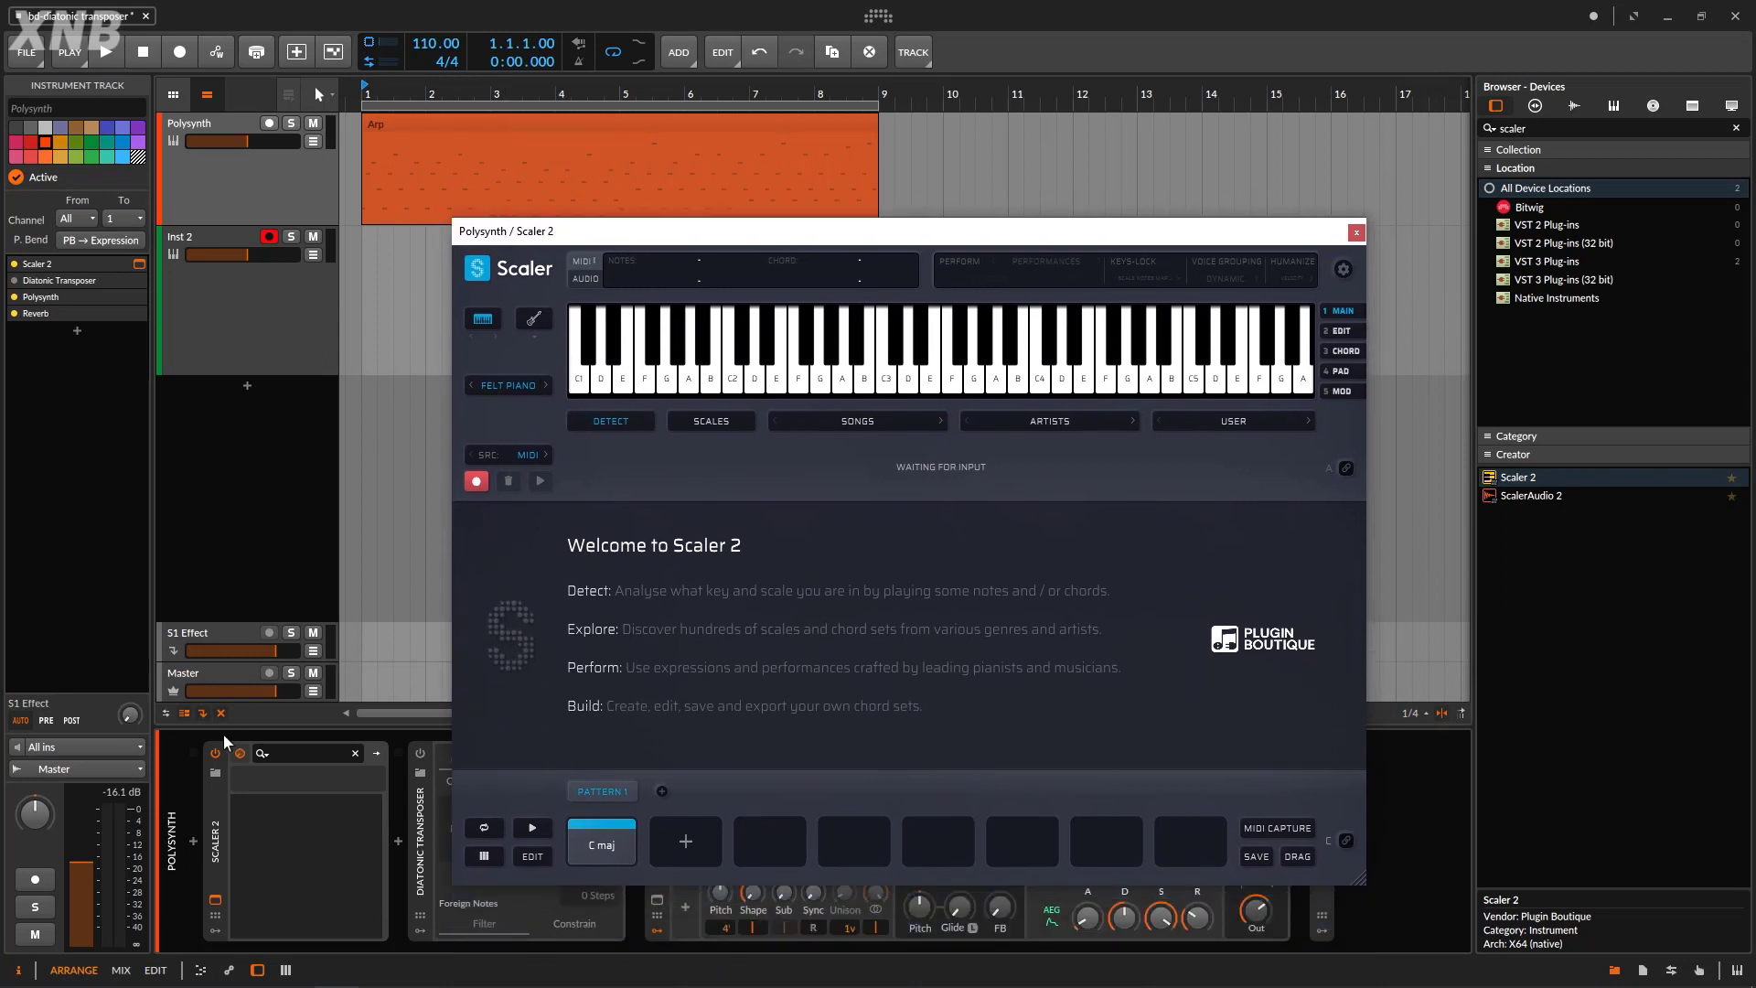
{"action": "left_click", "coordinate": [106, 52]}
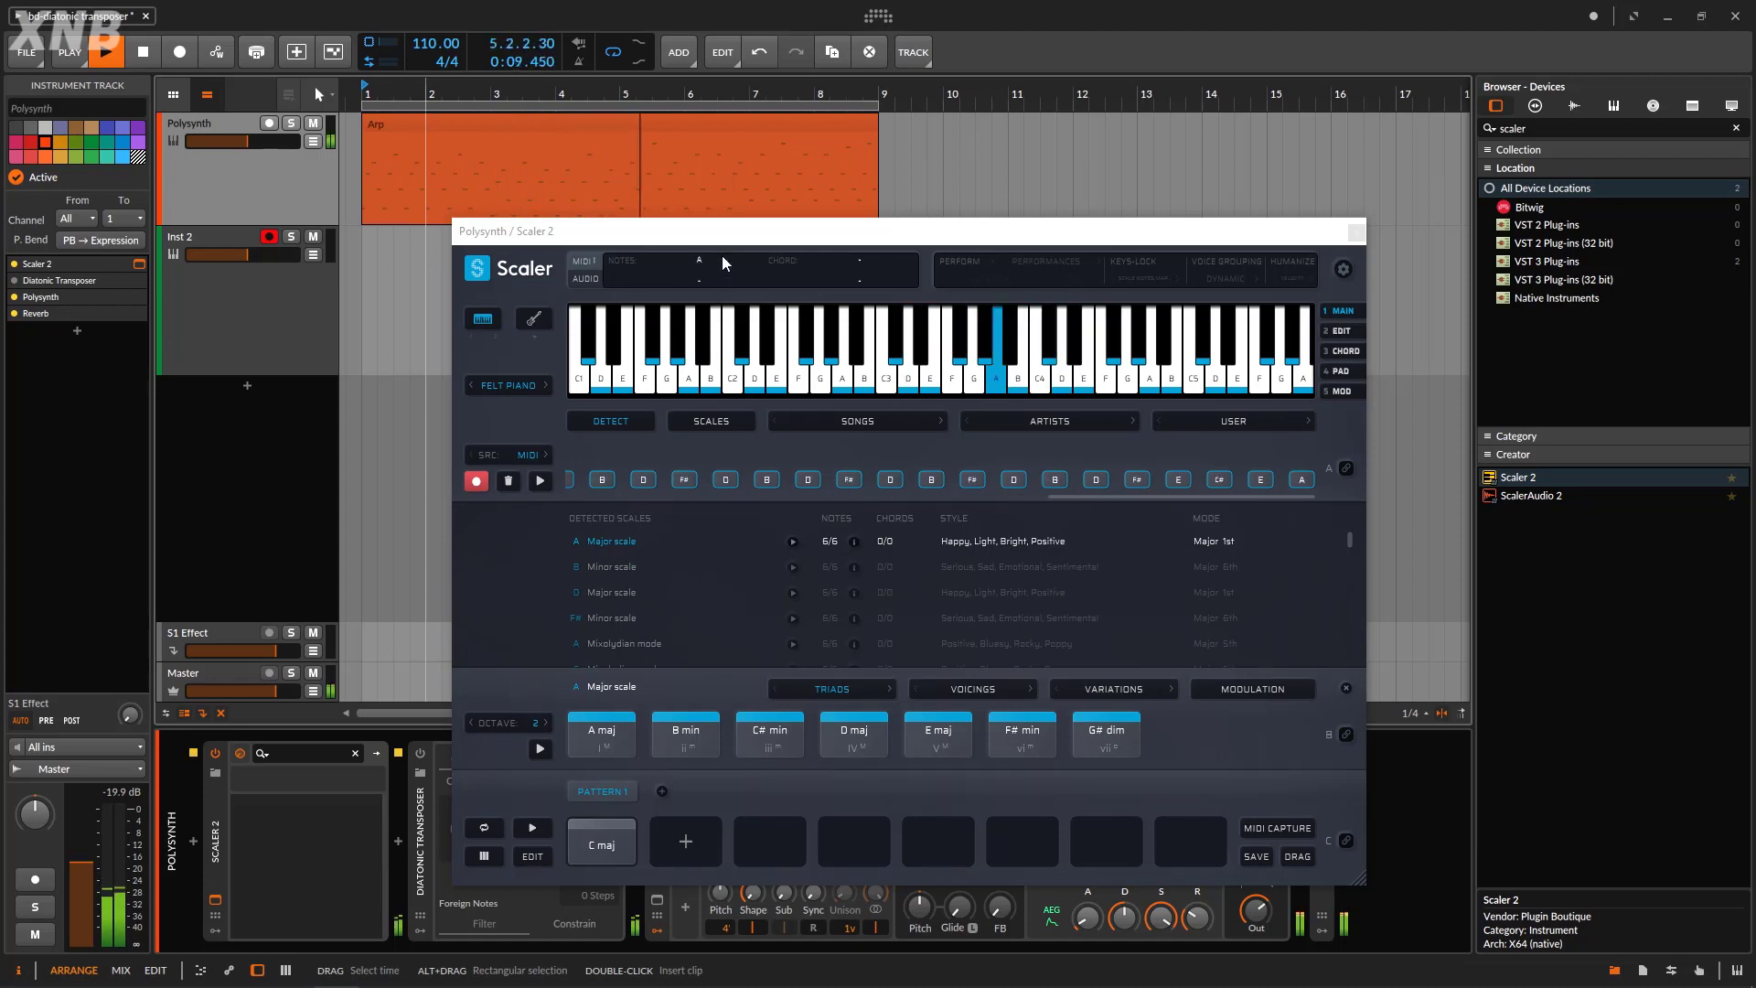
{"action": "left_click", "coordinate": [146, 53]}
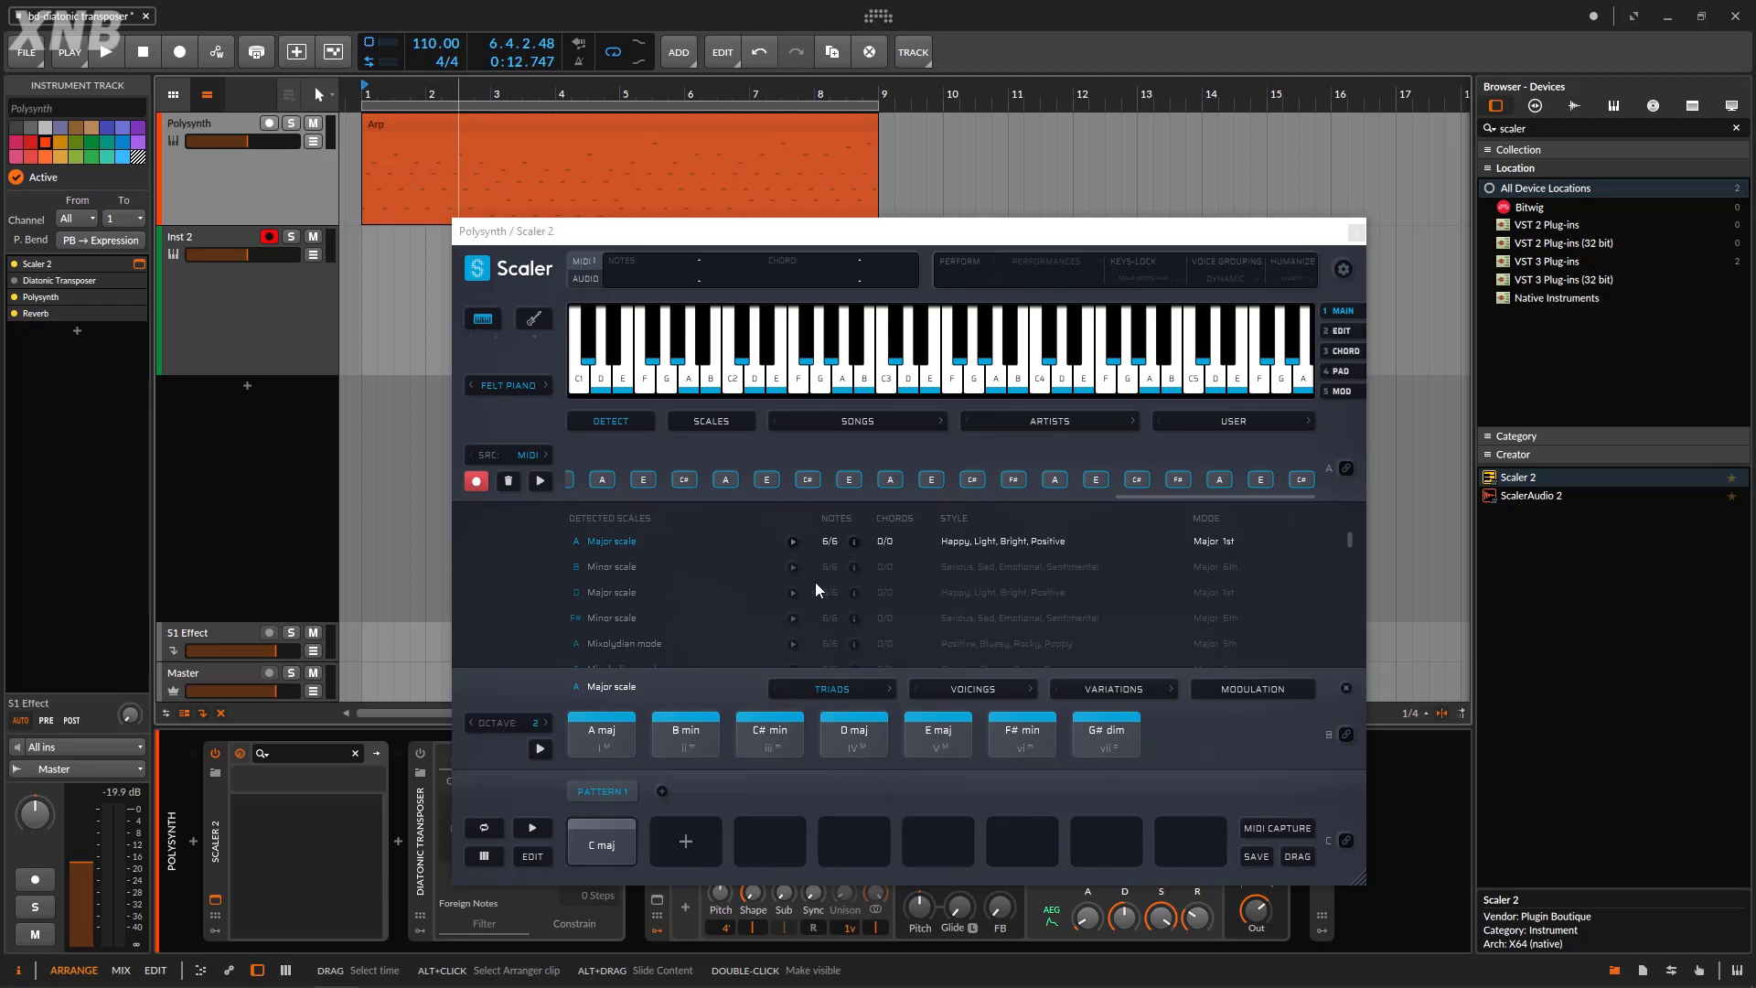
{"action": "scroll", "coordinate": [815, 582], "scroll_direction": "down", "scroll_amount": 5}
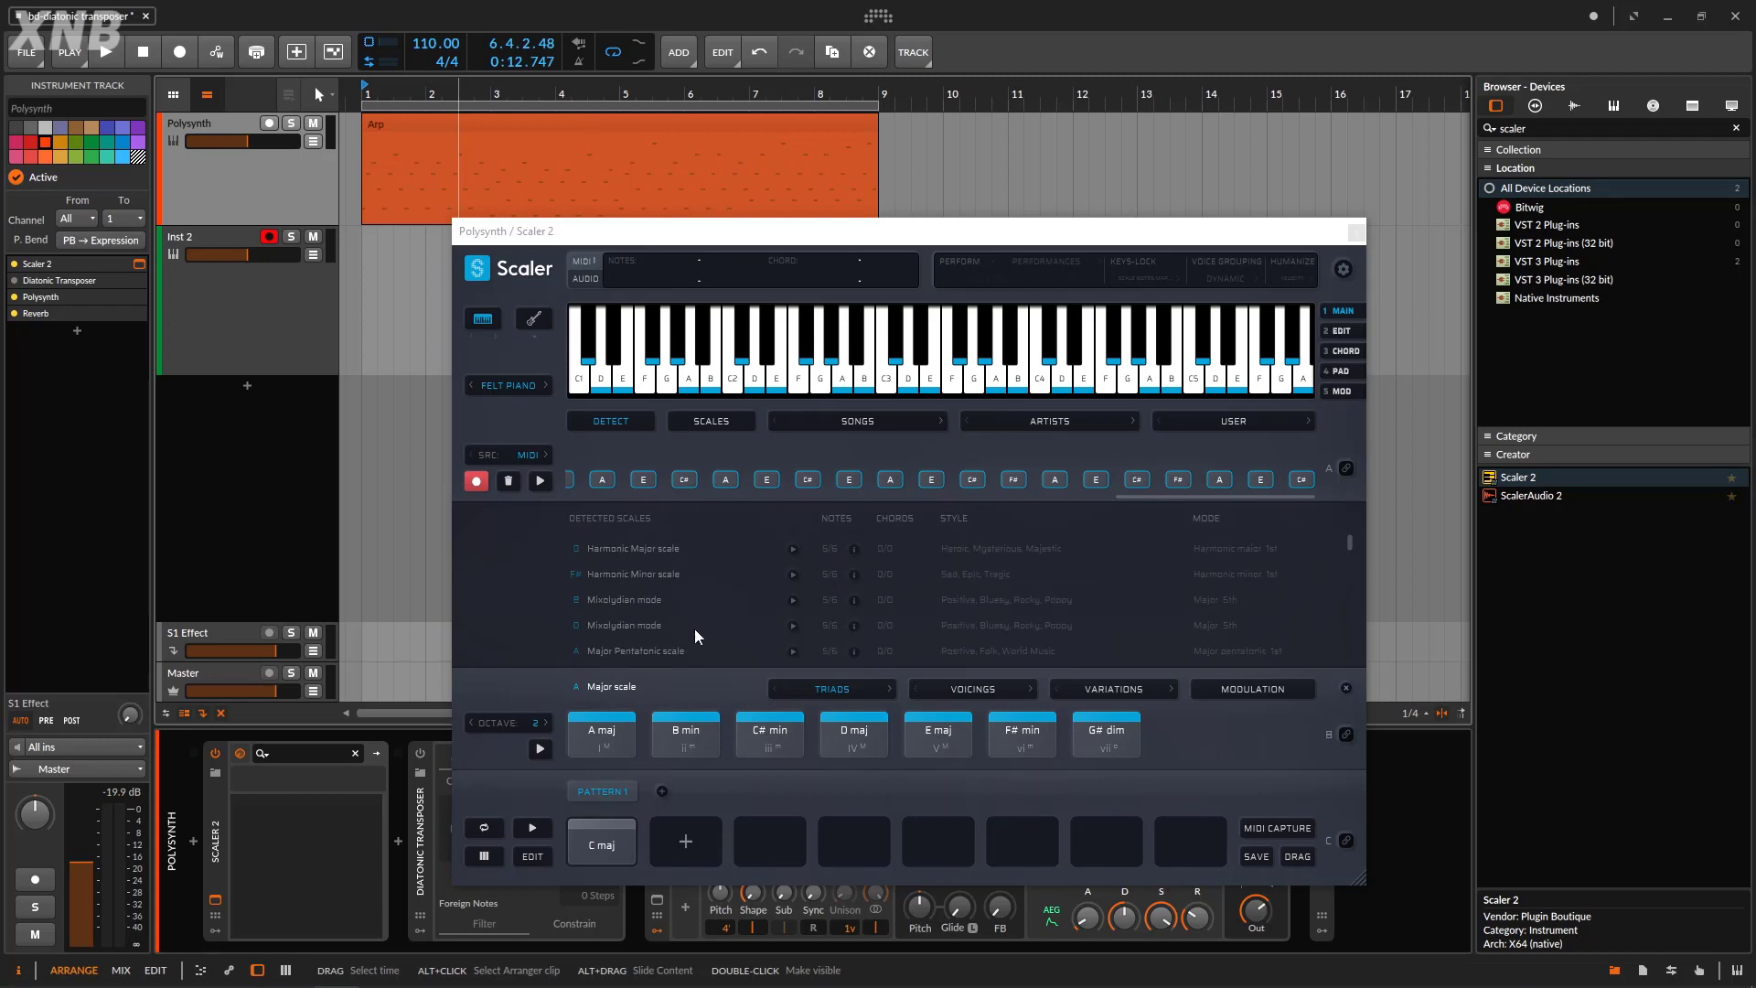
{"action": "scroll", "coordinate": [761, 600], "scroll_direction": "up", "scroll_amount": 5}
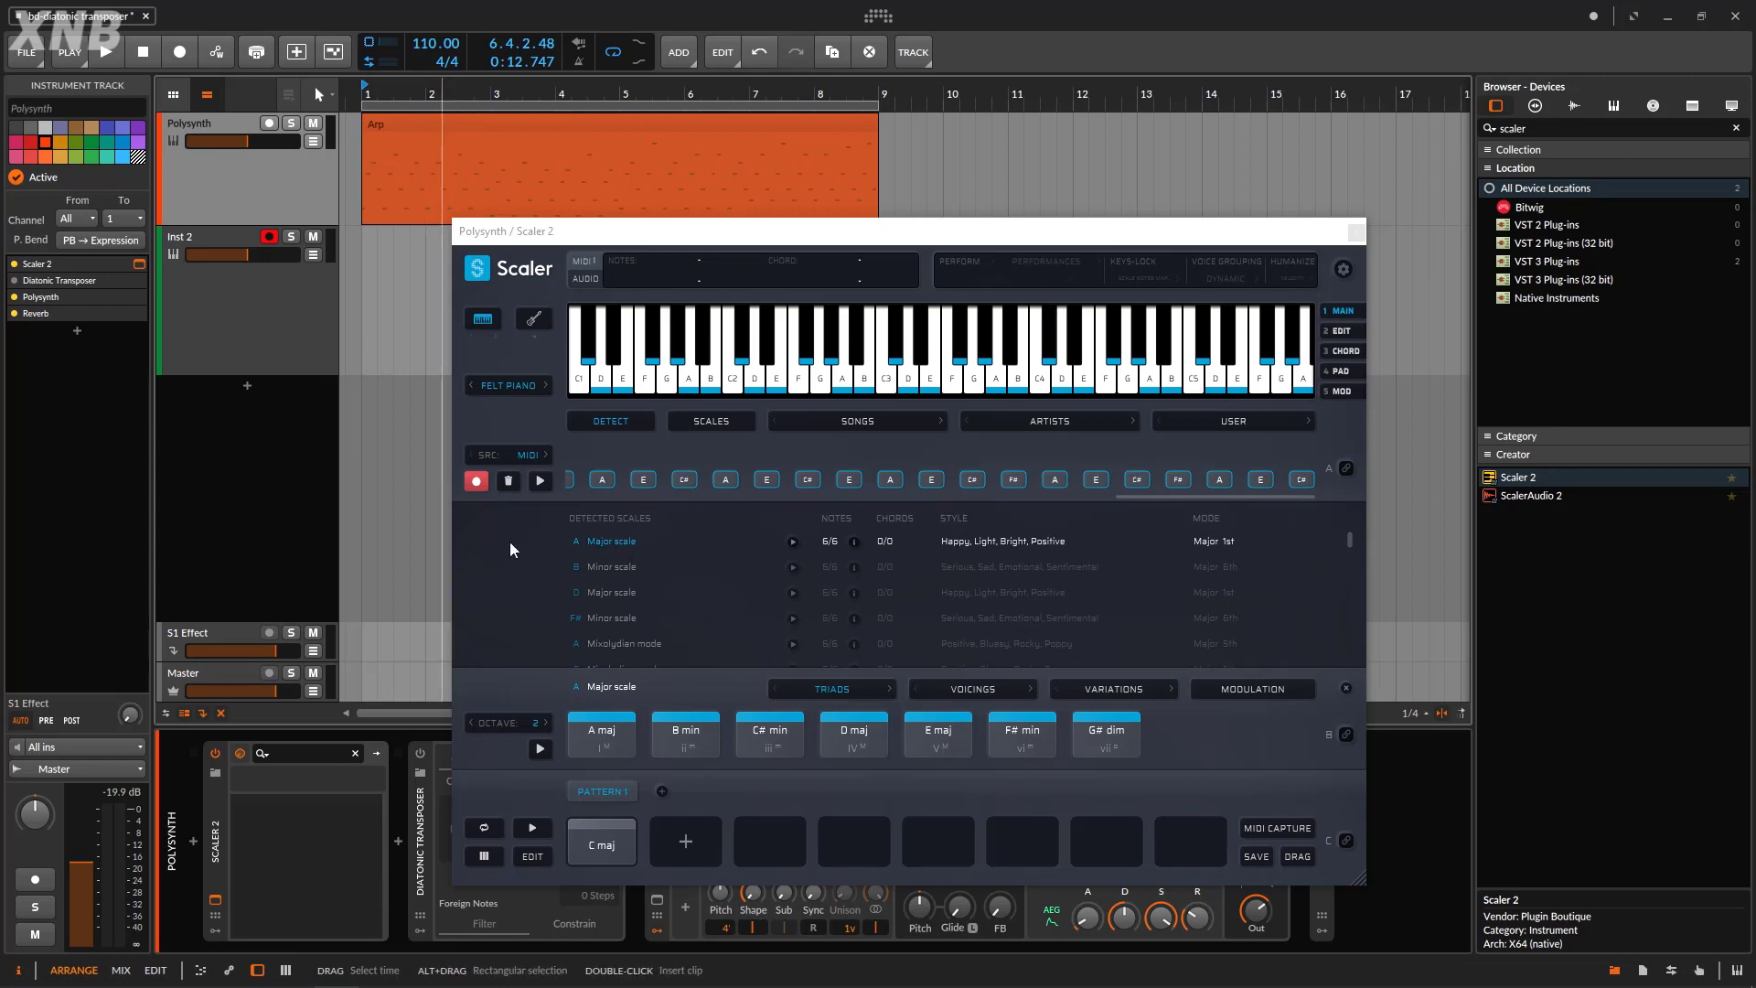
- Close and fold Scaler 2, then re-enable the Diatonic Transposer with root key A
{"action": "left_click", "coordinate": [213, 739]}
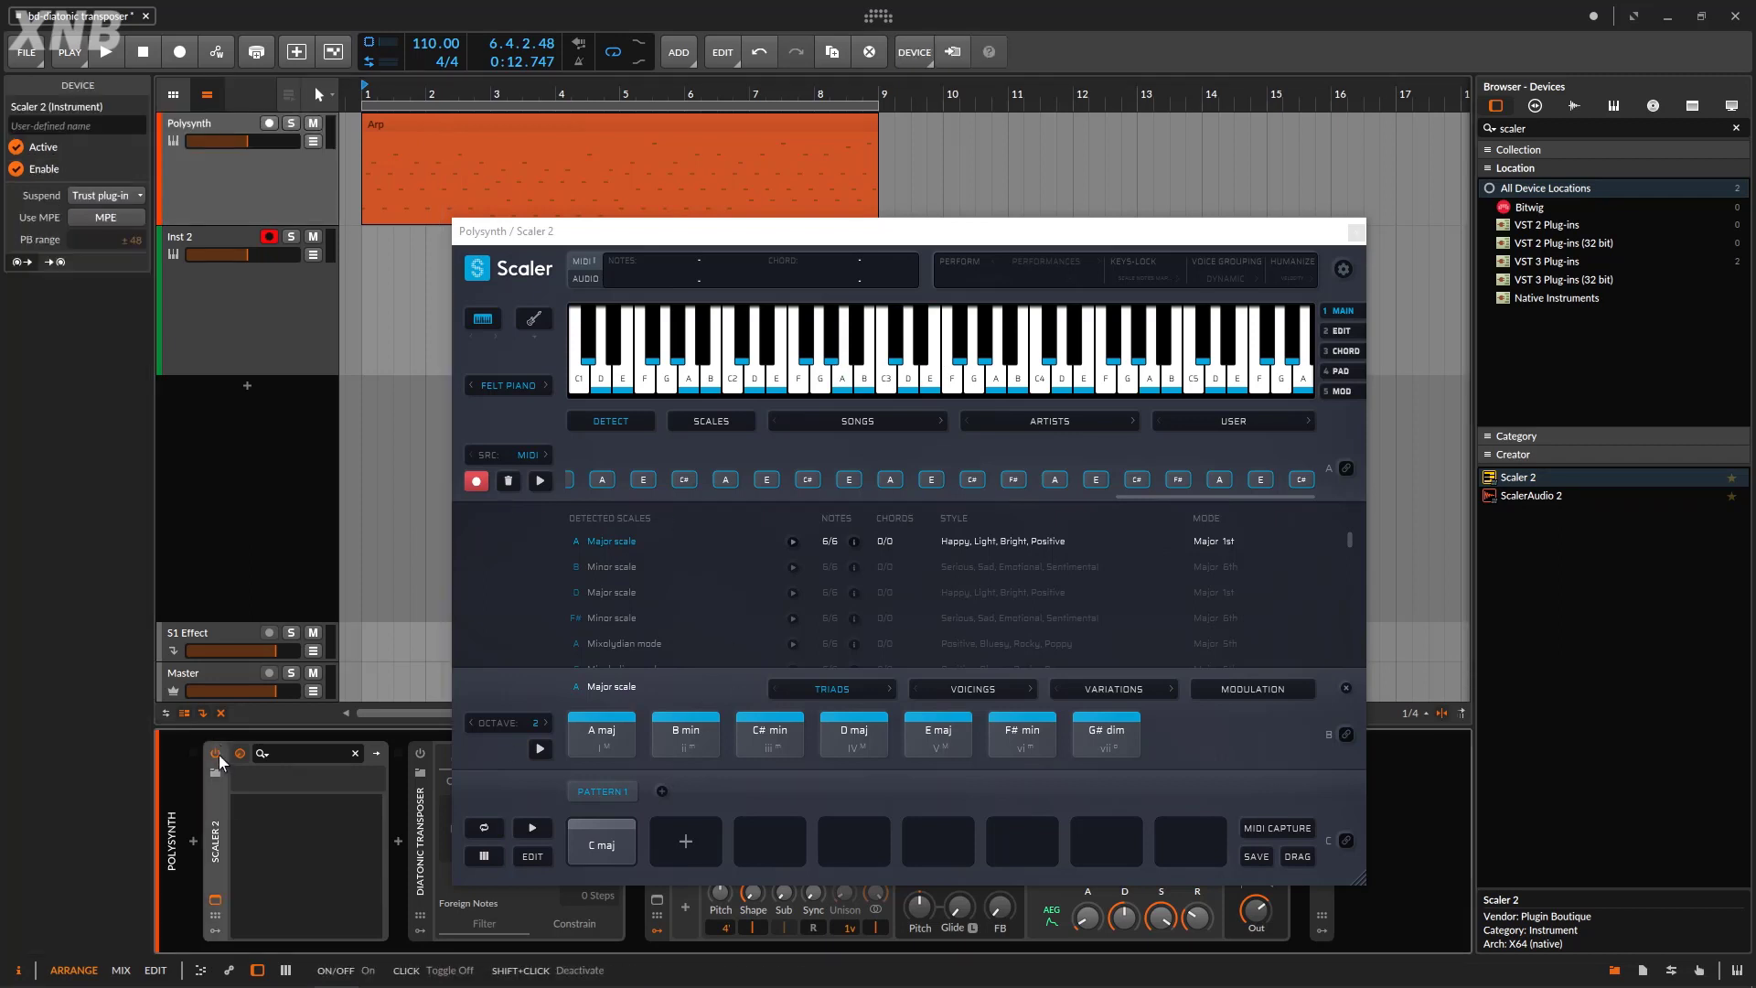
{"action": "left_click", "coordinate": [216, 899]}
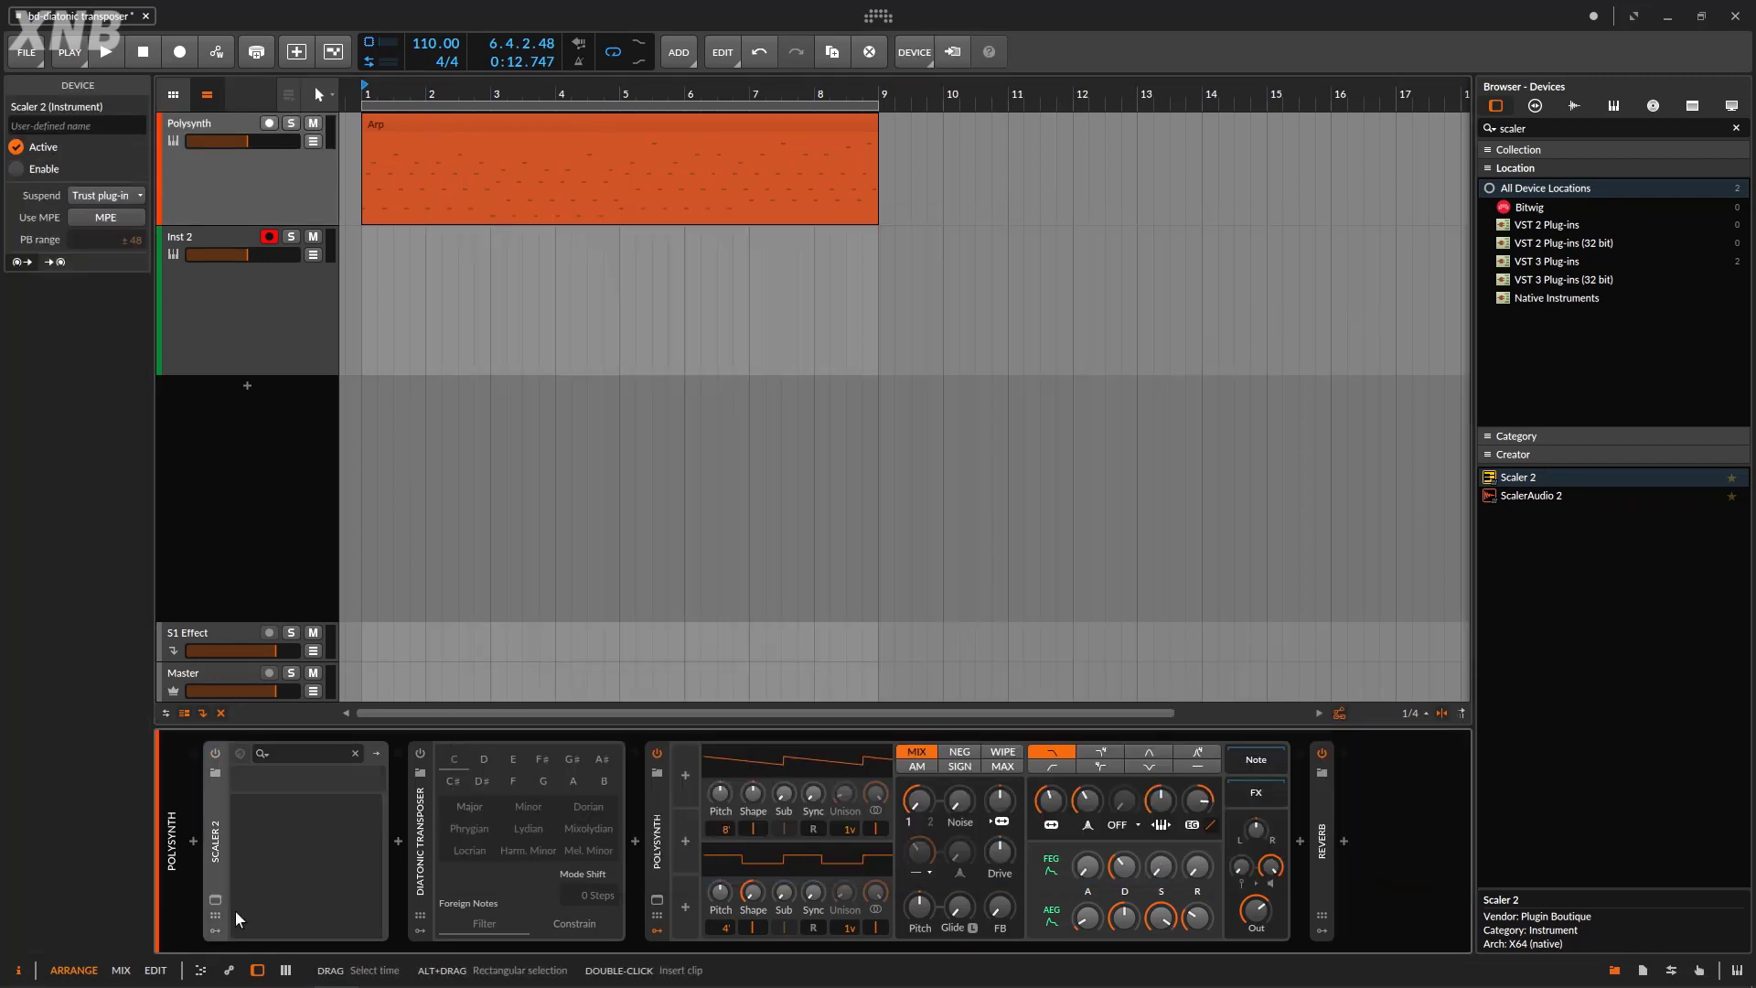
{"action": "left_click", "coordinate": [223, 804]}
{"action": "left_click", "coordinate": [258, 753]}
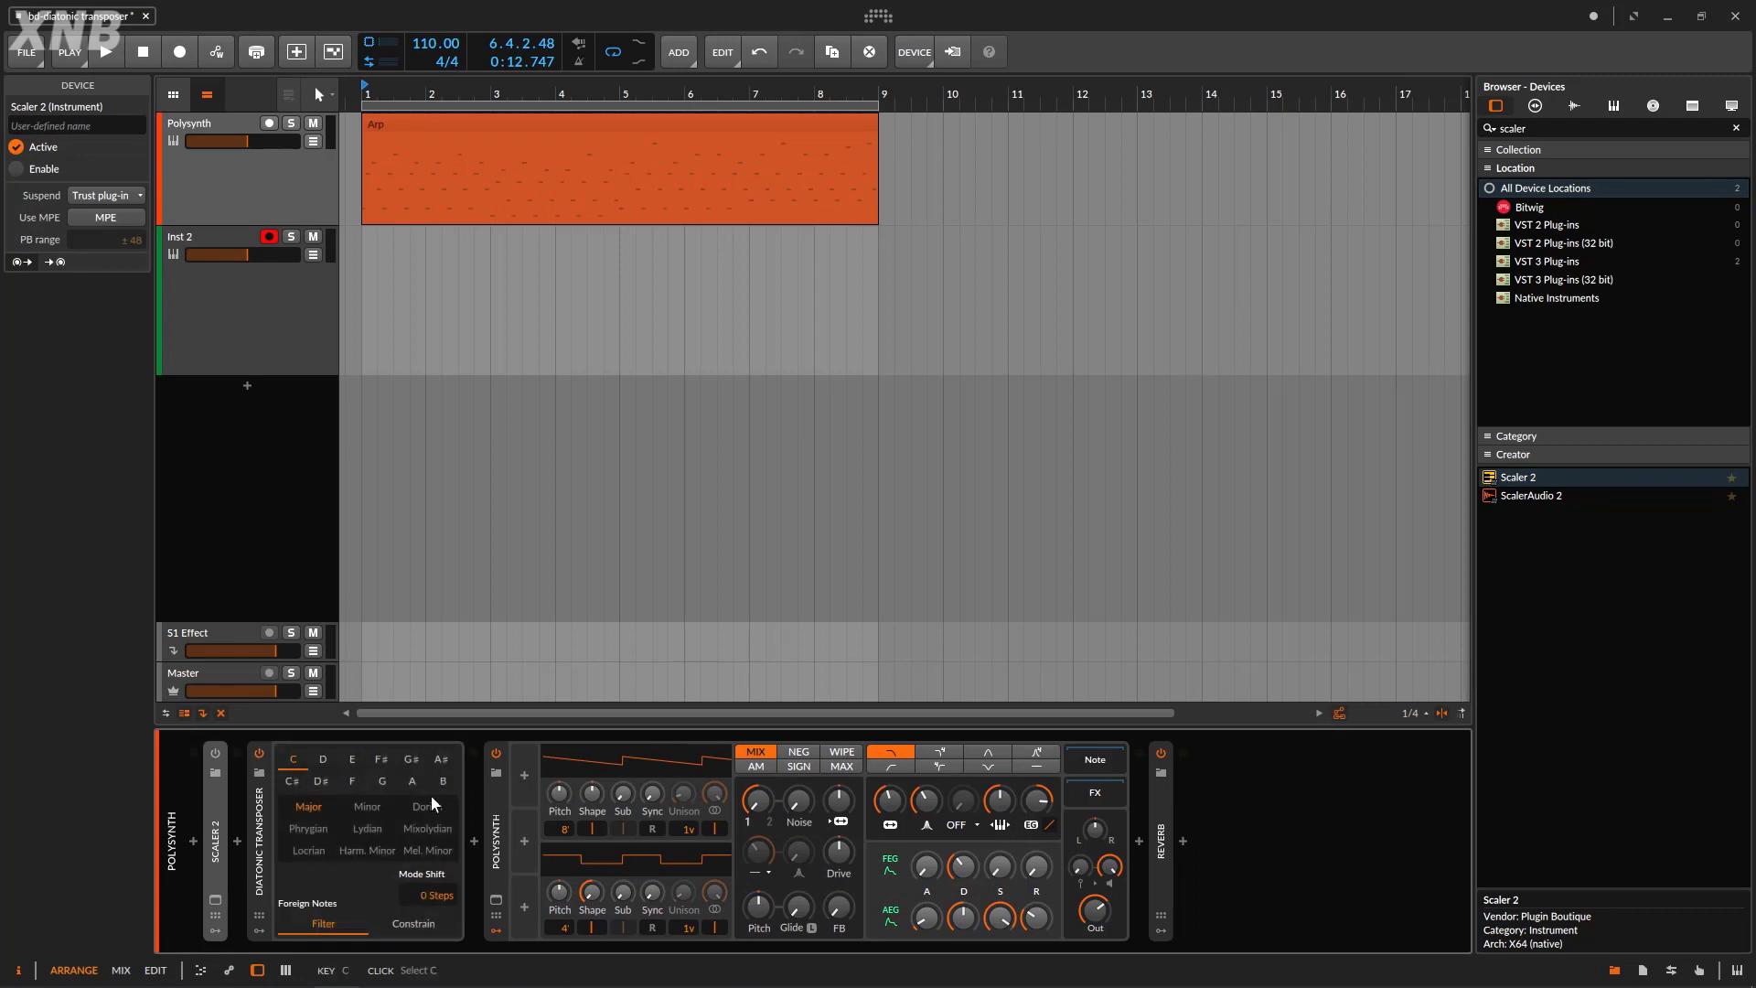
{"action": "left_click", "coordinate": [415, 782]}
- Audition the transposed Arp, return to the song start, and arm recording
{"action": "left_click", "coordinate": [108, 53]}
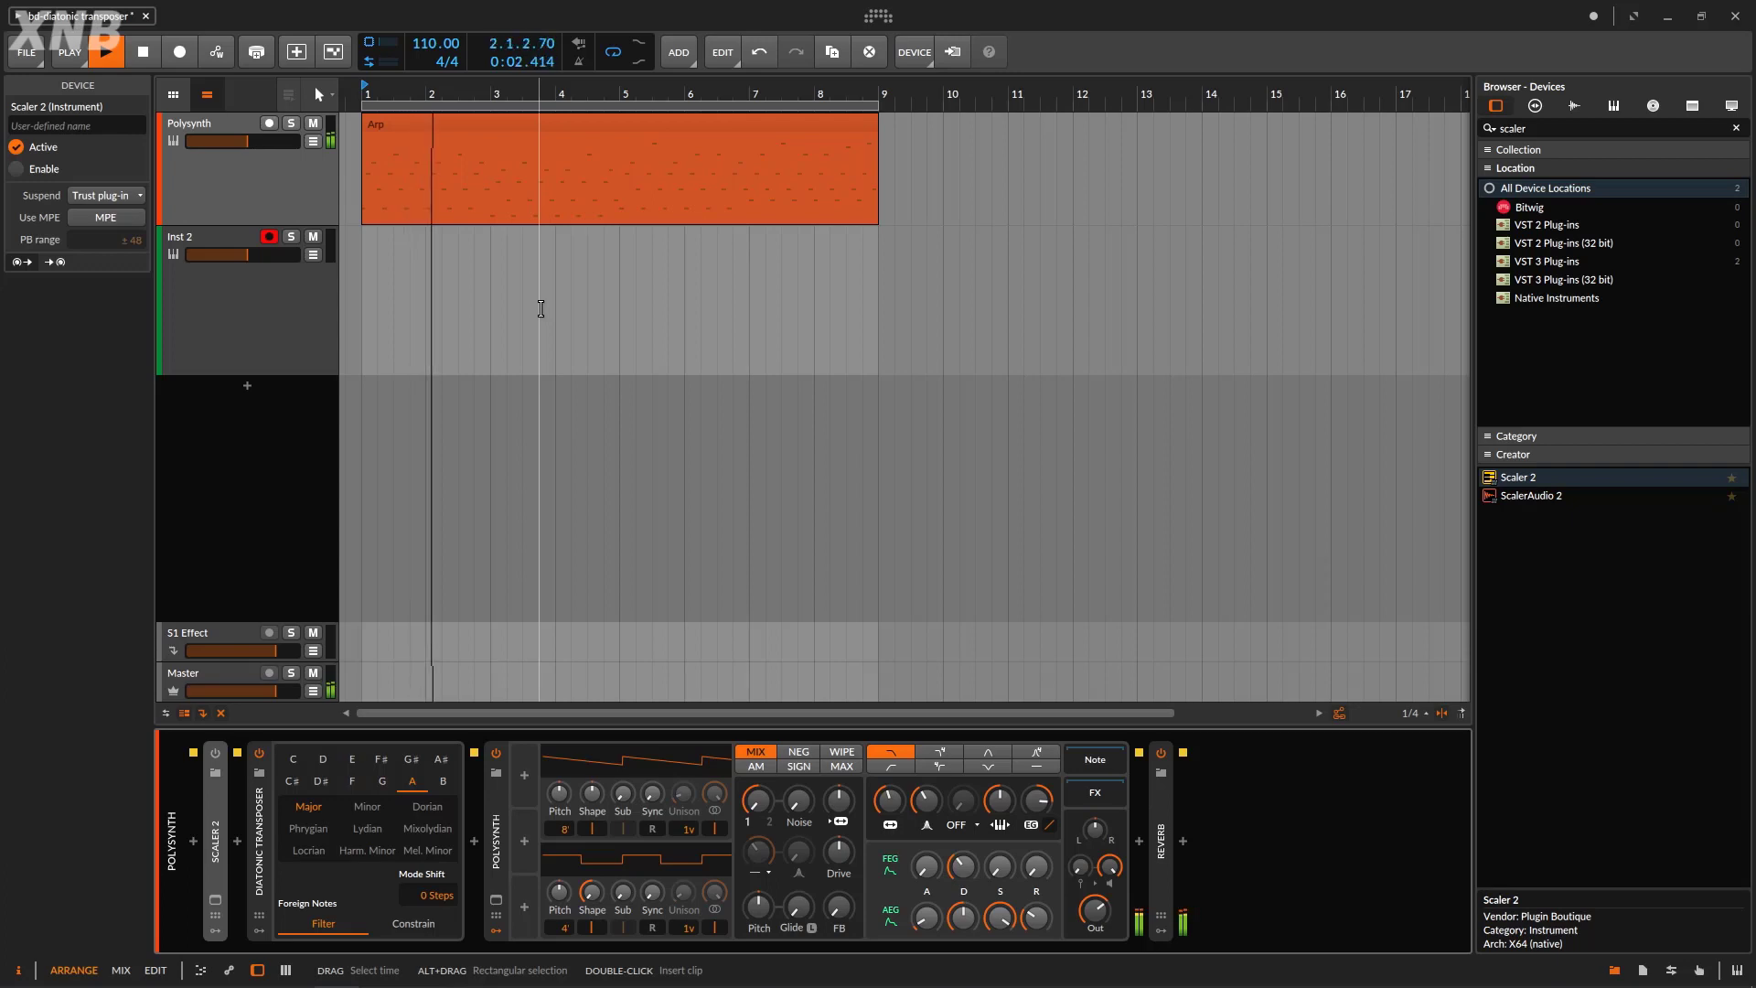
{"action": "left_click", "coordinate": [143, 55]}
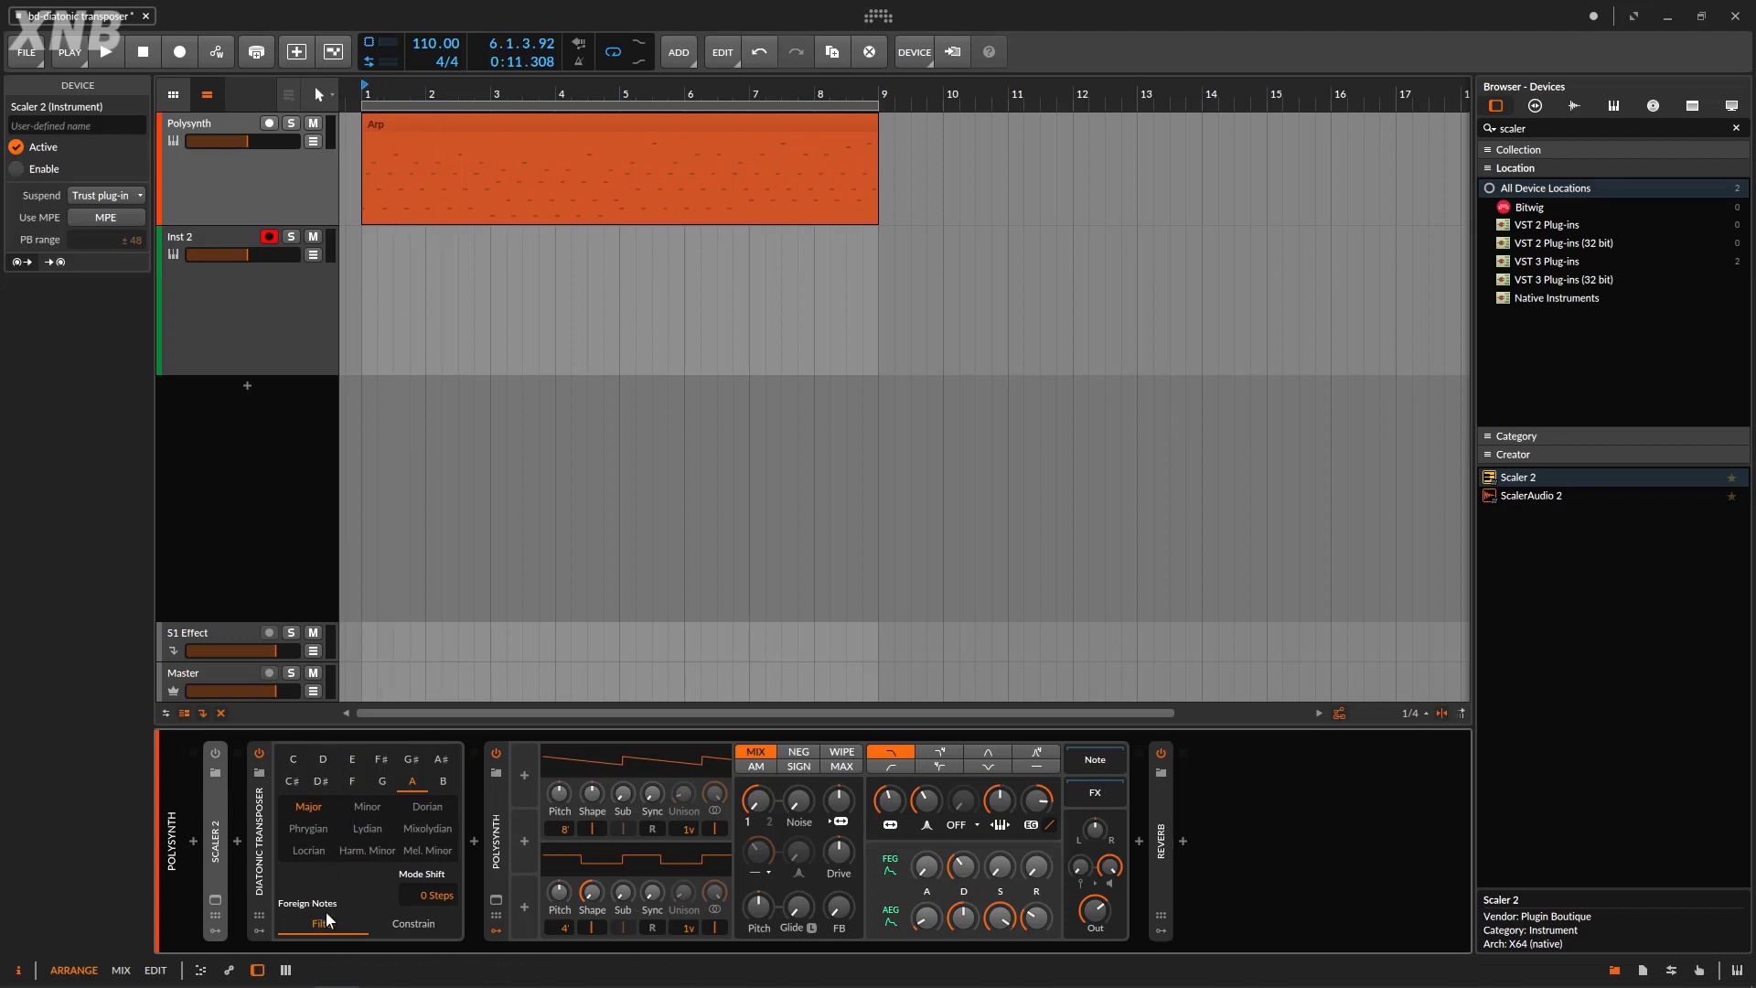
{"action": "left_click", "coordinate": [143, 59]}
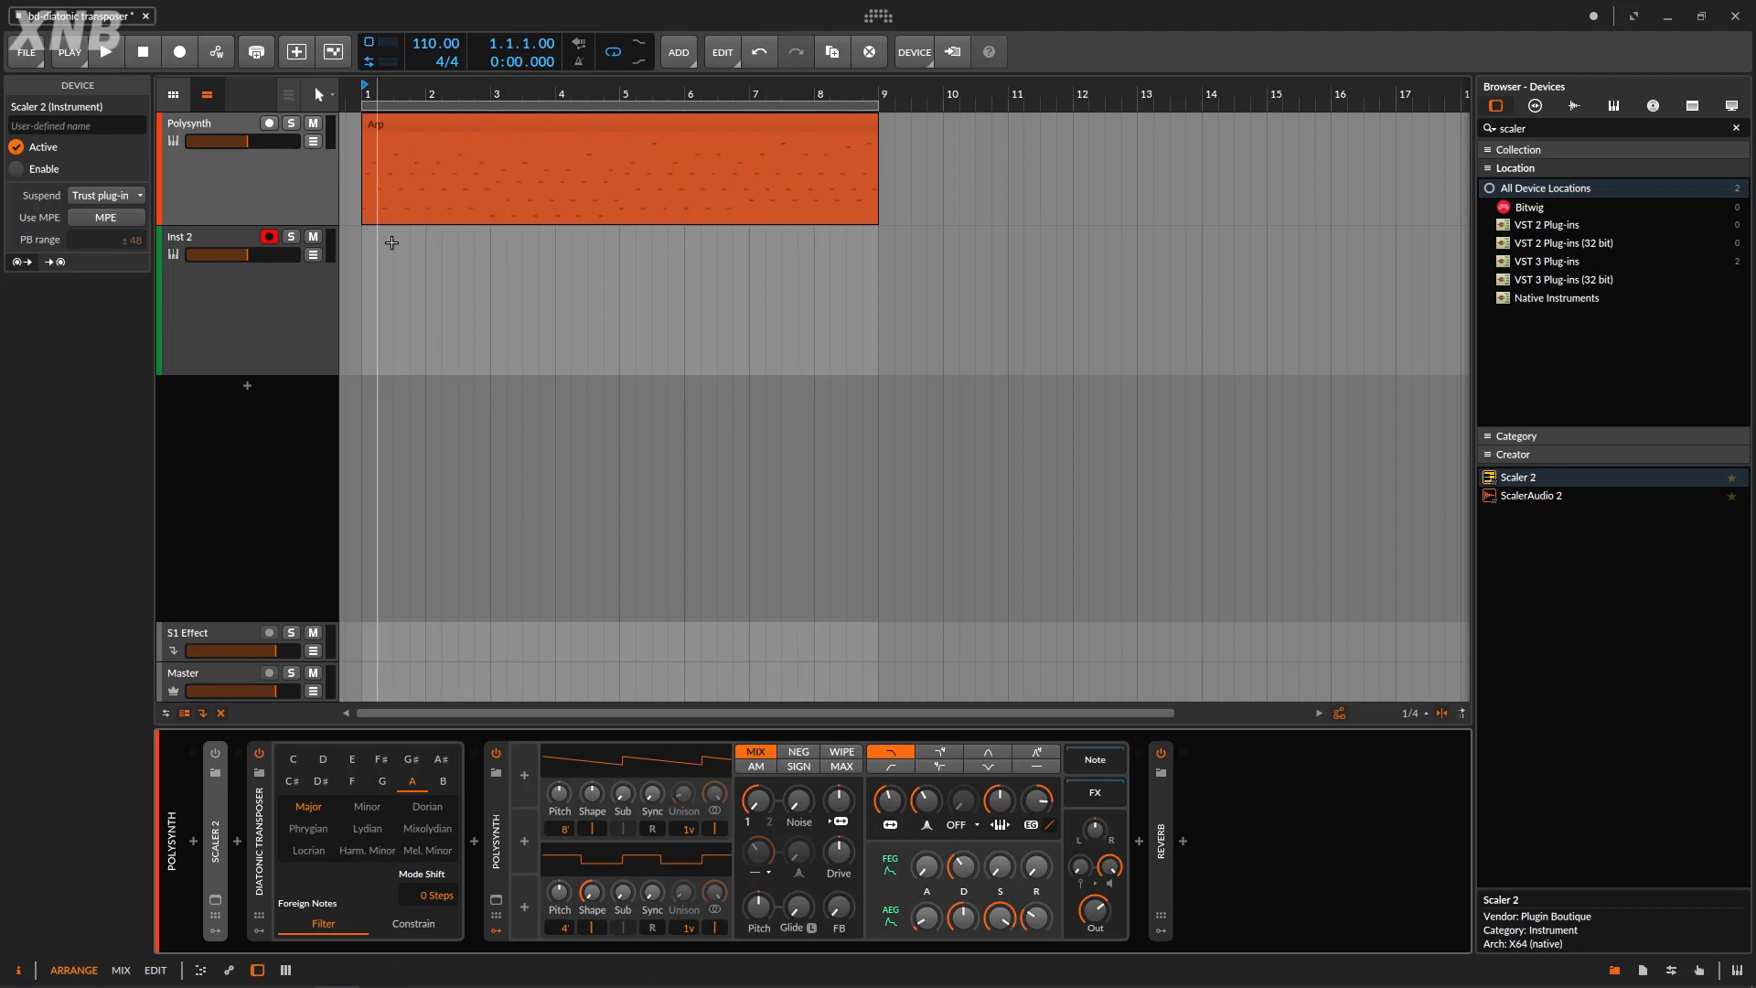
{"action": "left_click", "coordinate": [167, 53]}
- Record an eight-bar take onto Inst 2, switching the transposer to G Major with Constrain
{"action": "left_click", "coordinate": [108, 59]}
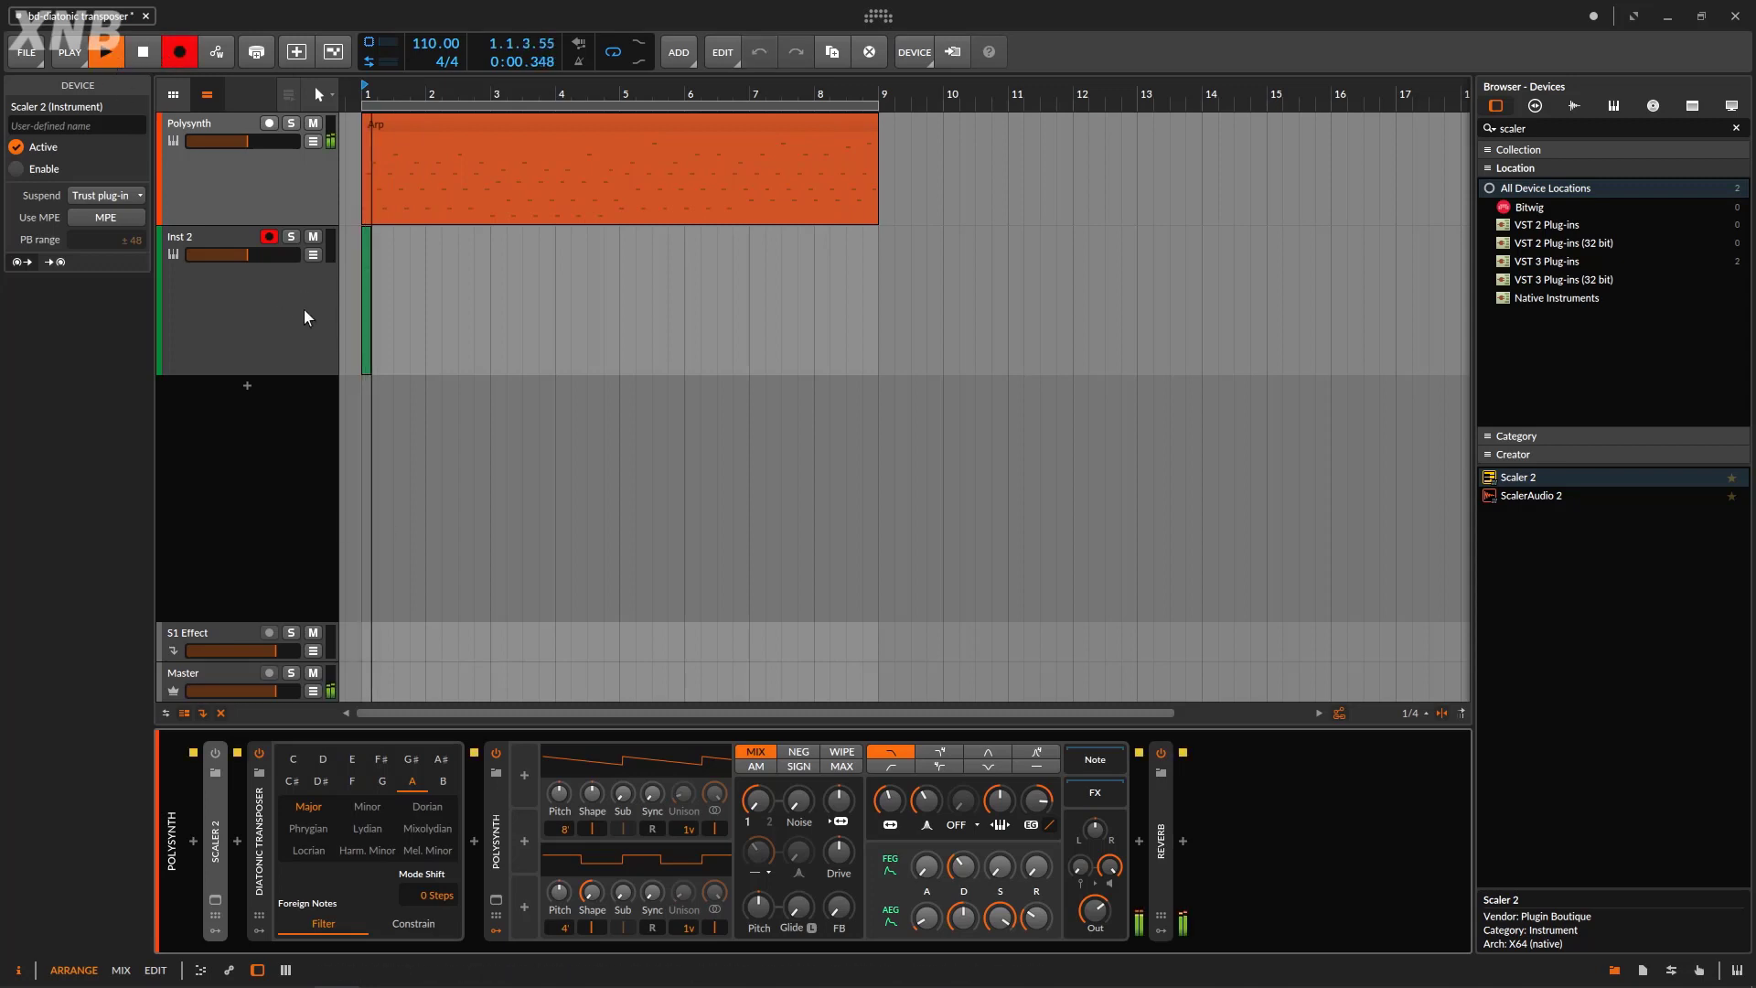
{"action": "left_click", "coordinate": [382, 785]}
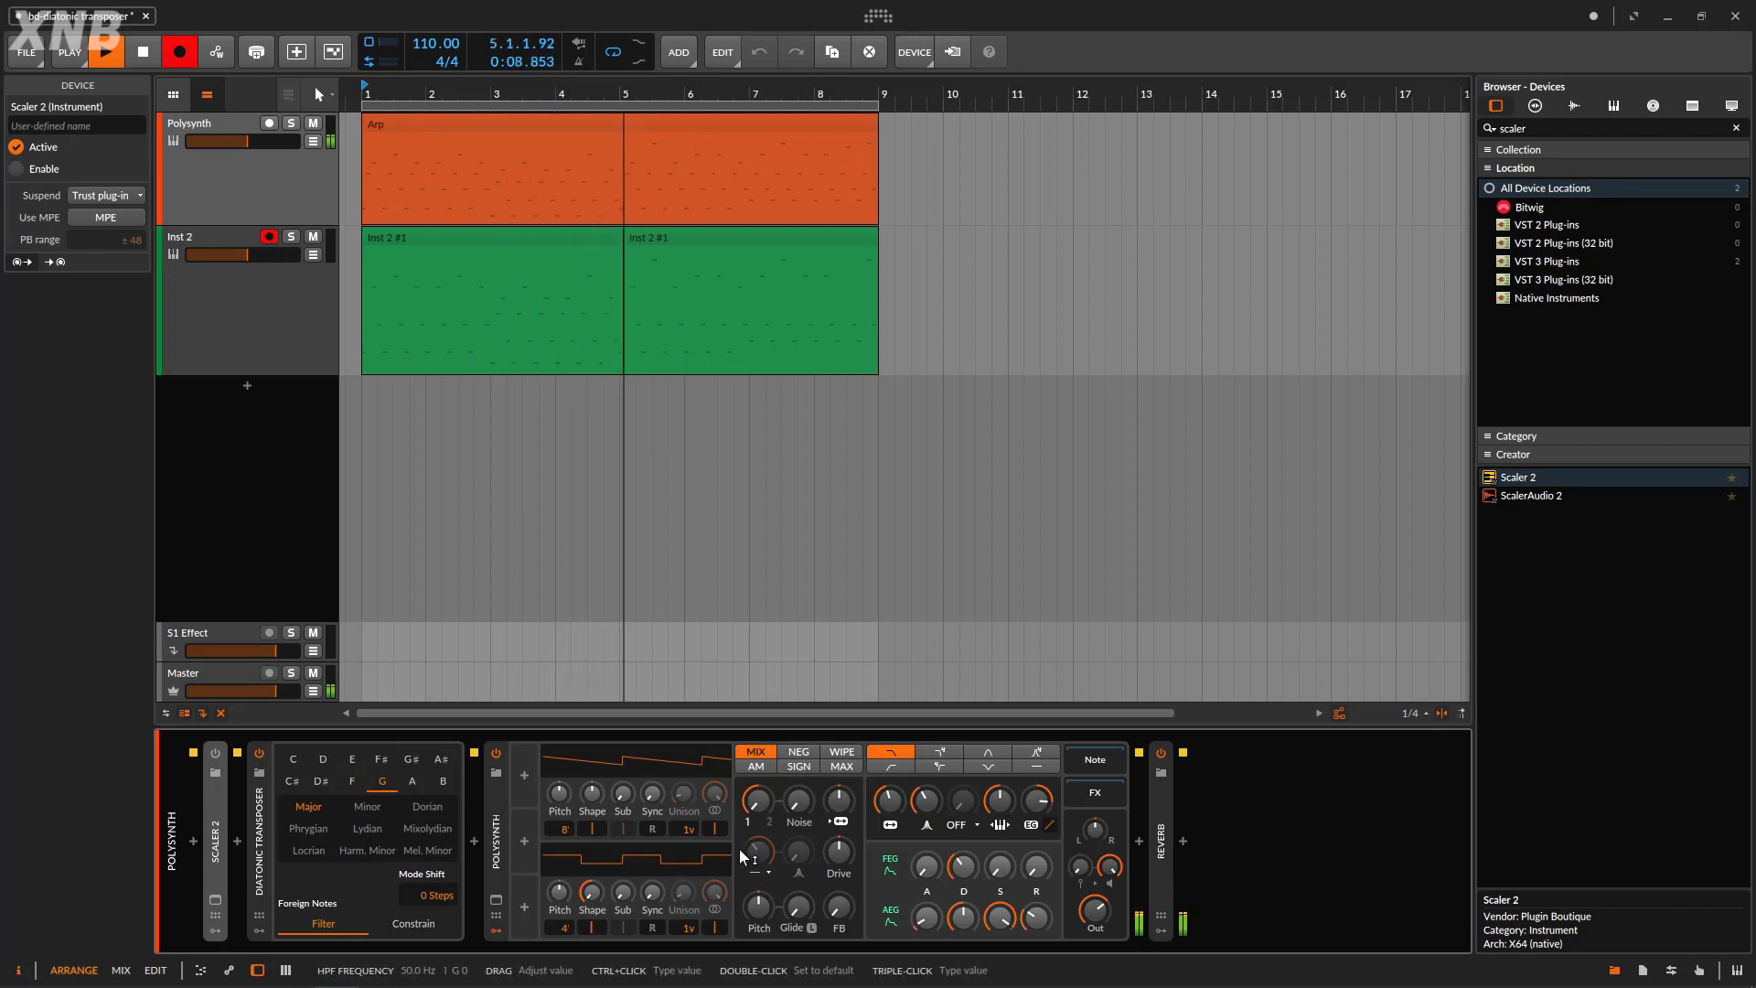
{"action": "left_click", "coordinate": [404, 930]}
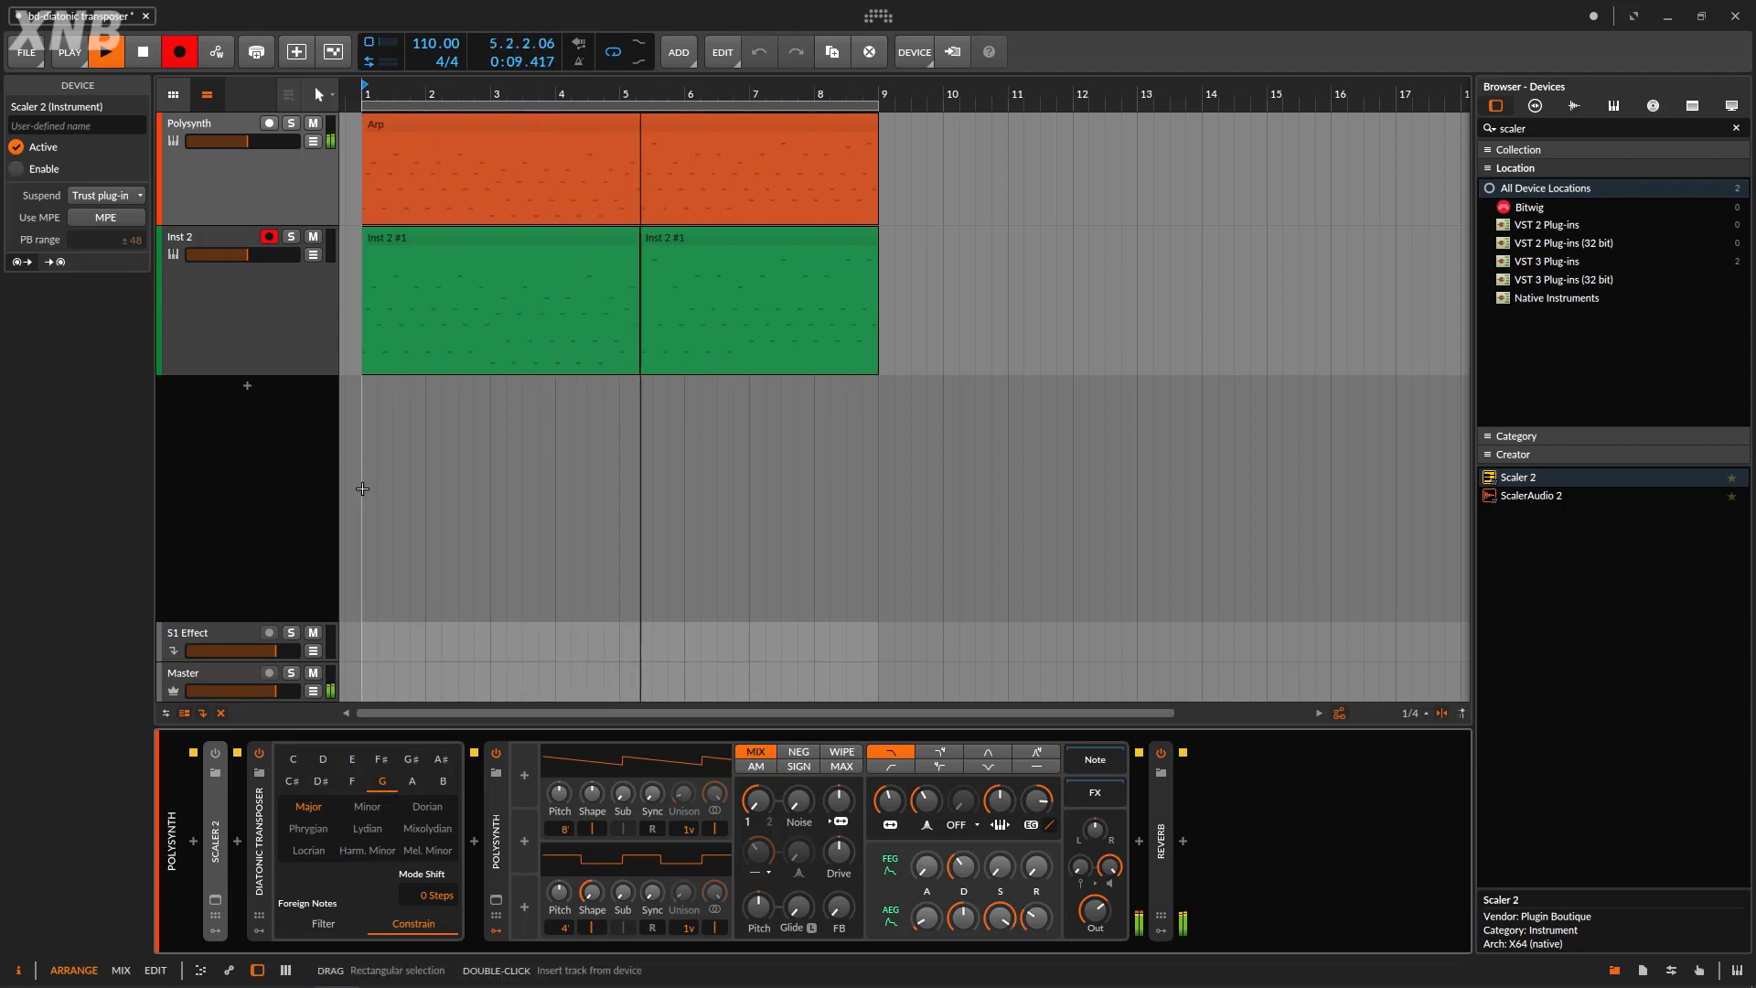
{"action": "key", "text": "space"}
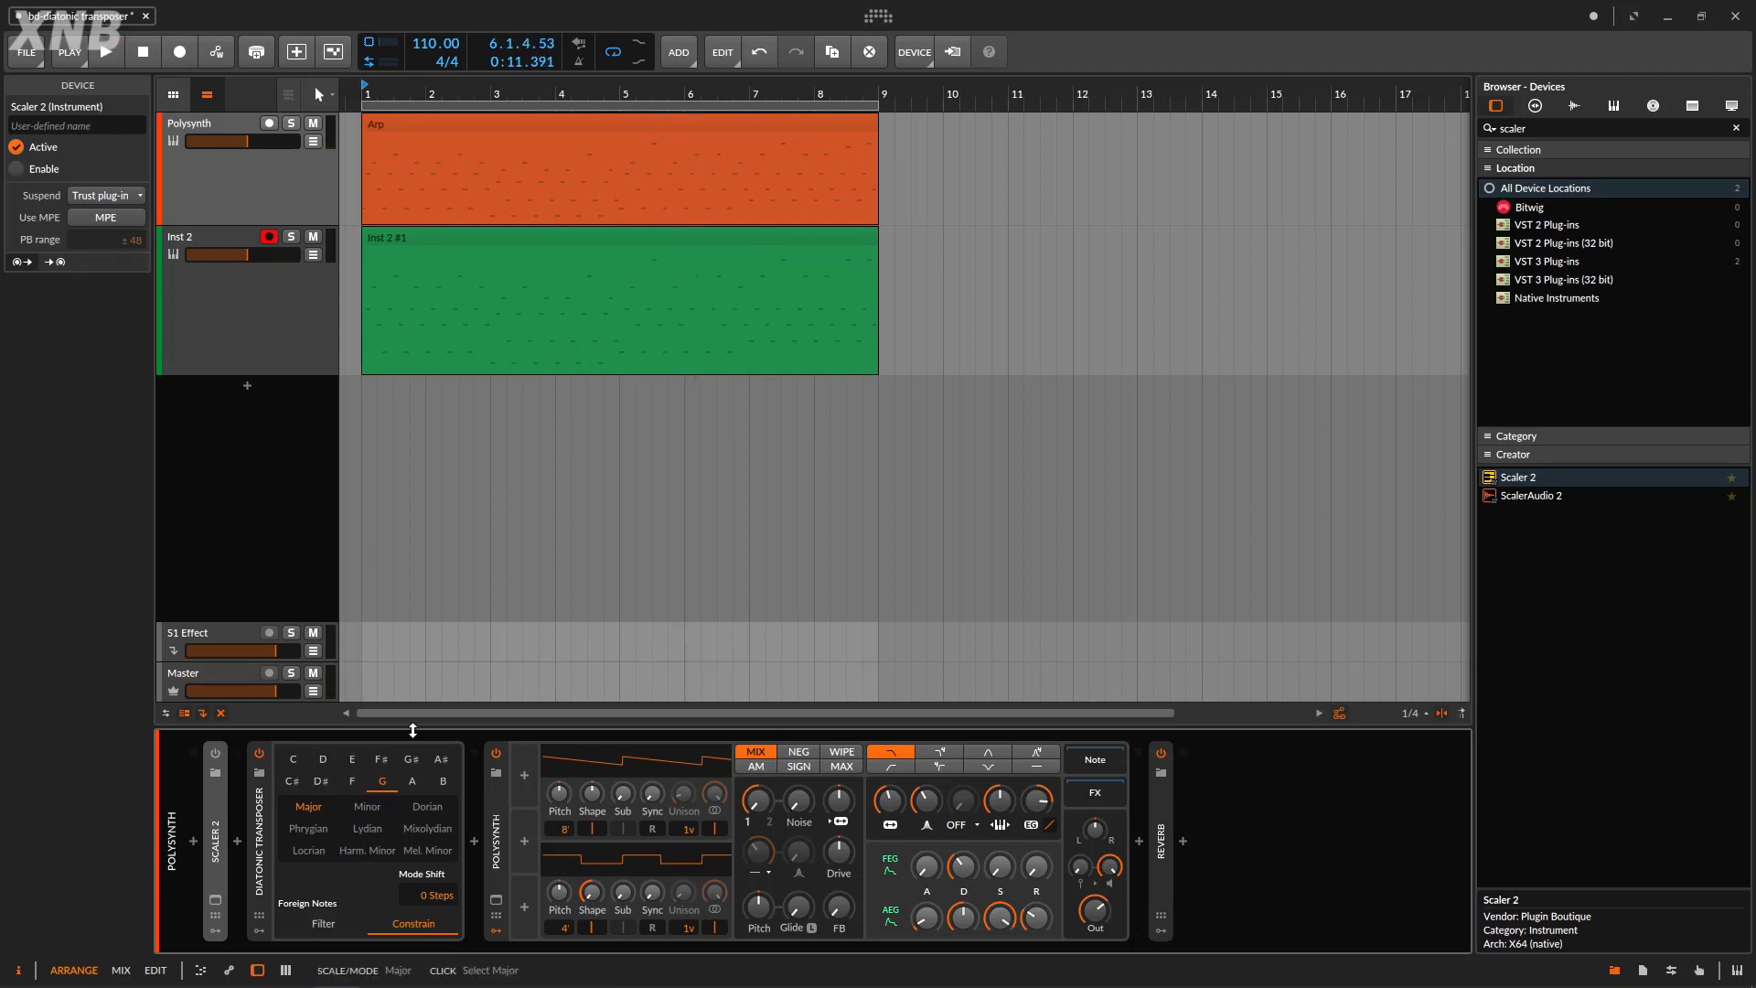
{"action": "left_click", "coordinate": [531, 128]}
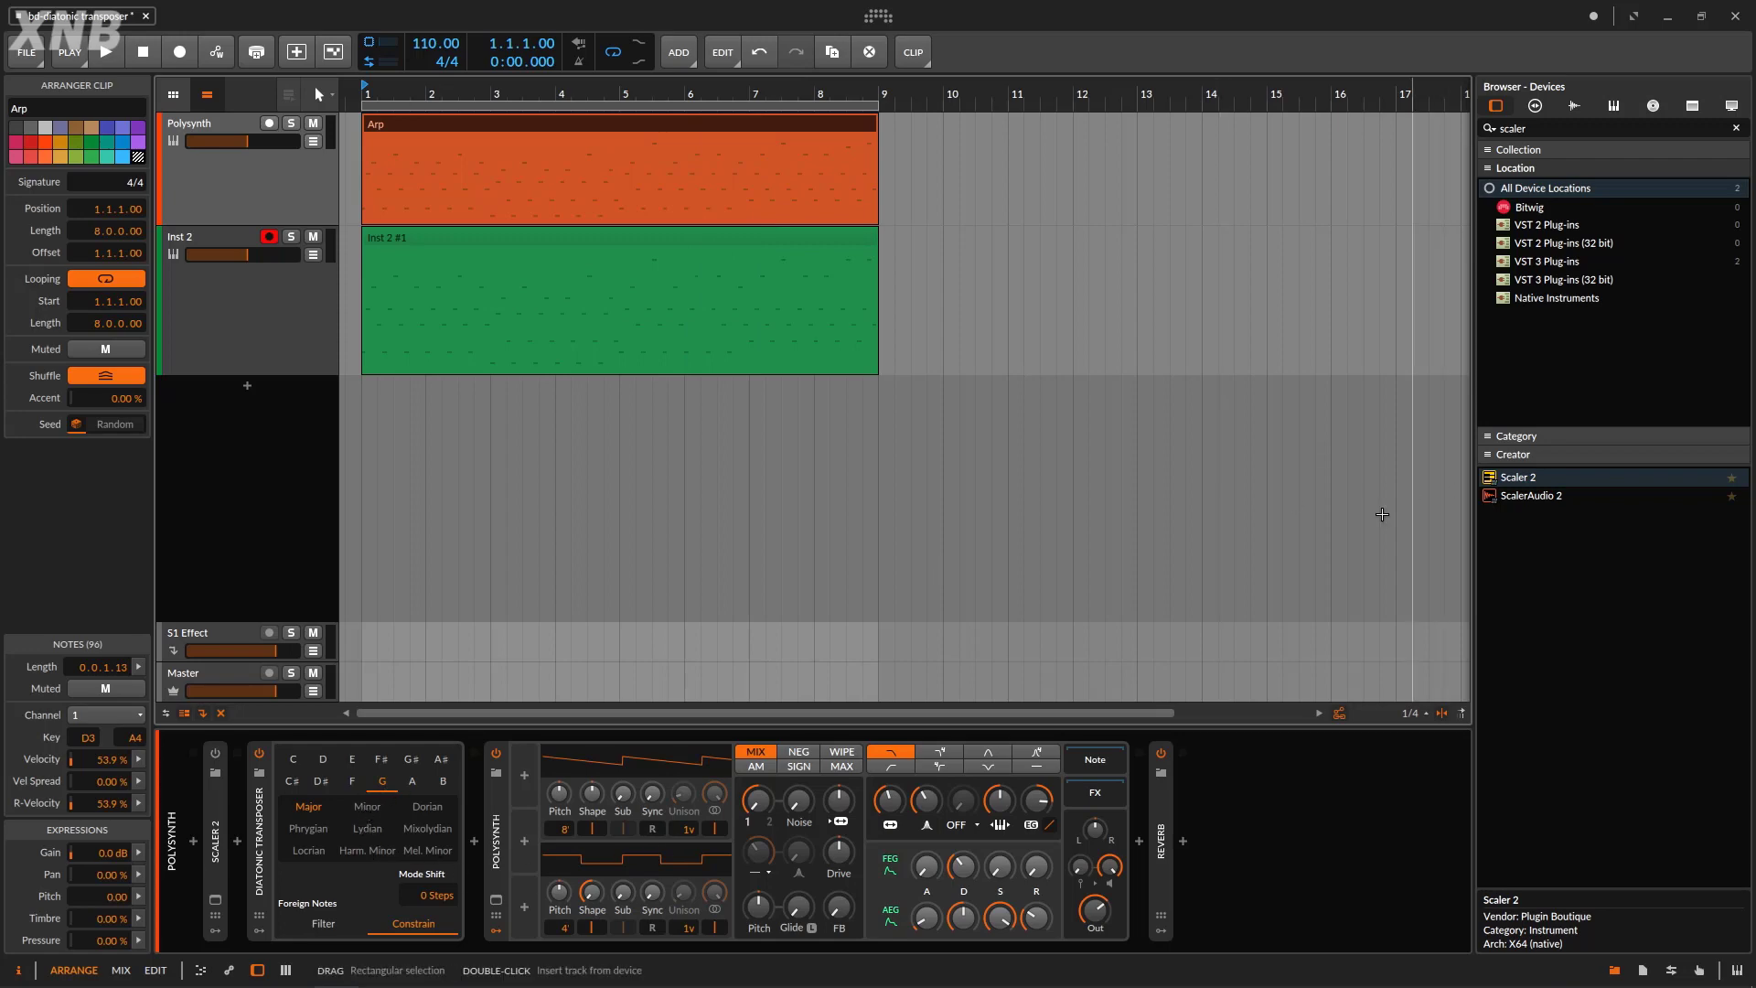
{"action": "double_click", "coordinate": [654, 247]}
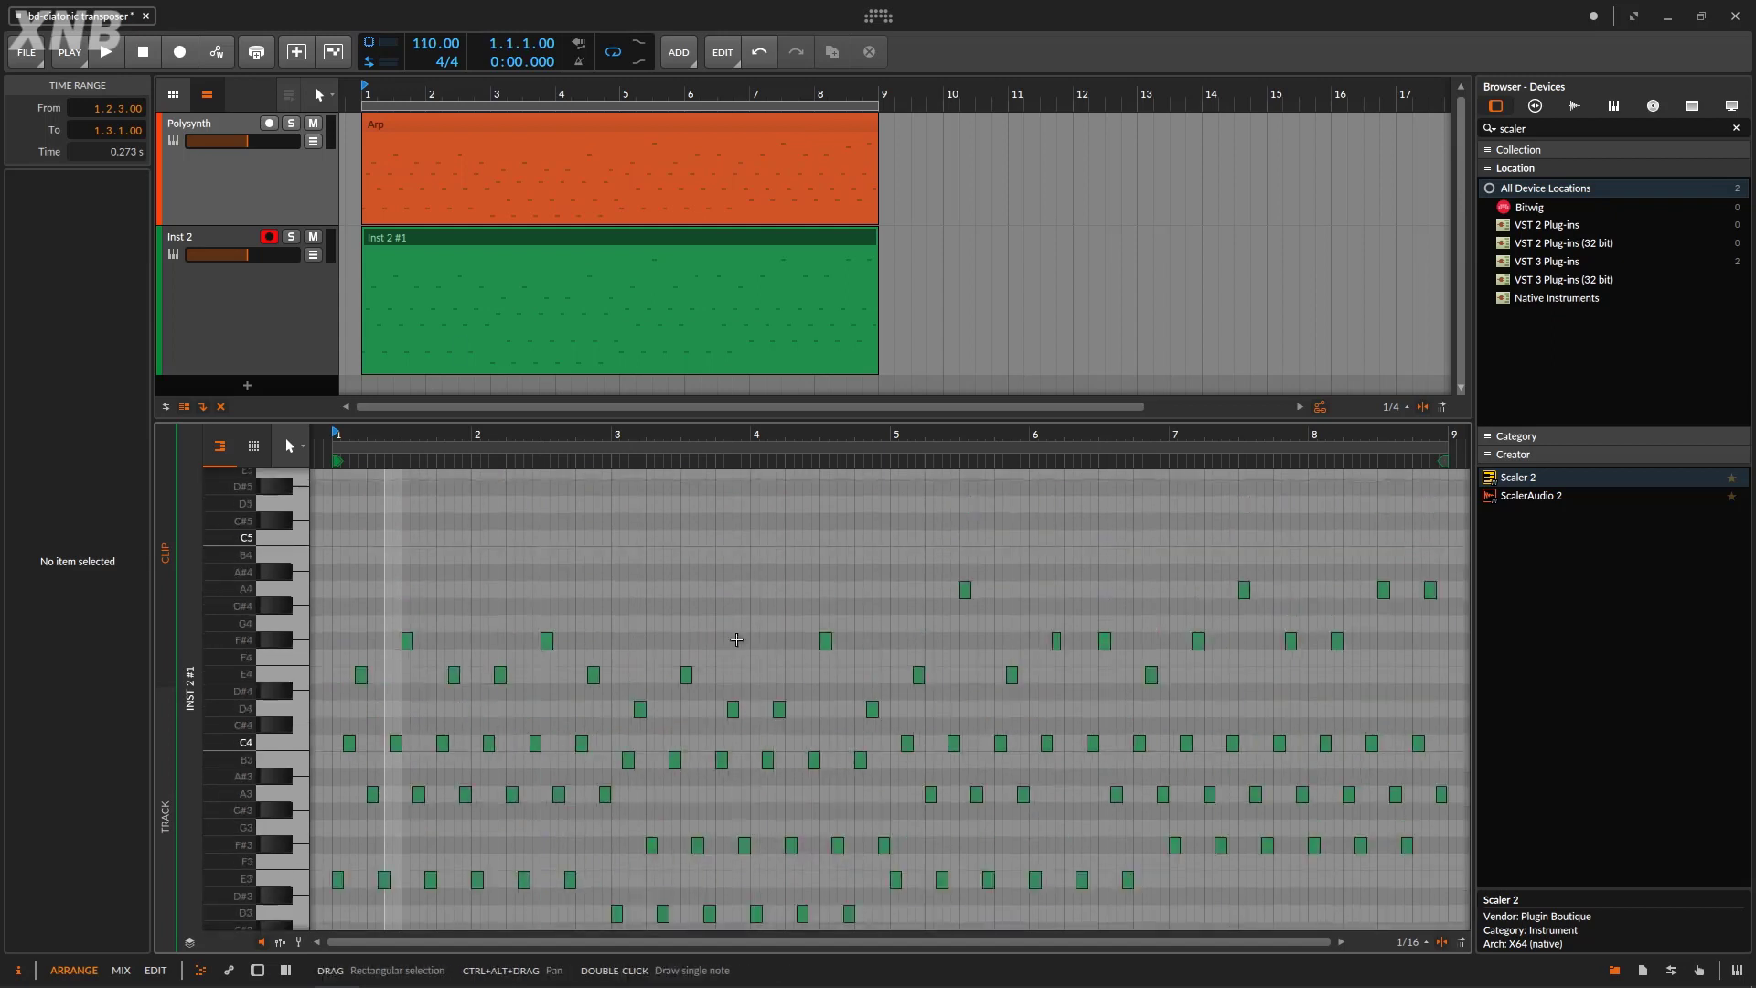
{"action": "left_click", "coordinate": [298, 322]}
{"action": "double_click", "coordinate": [291, 185]}
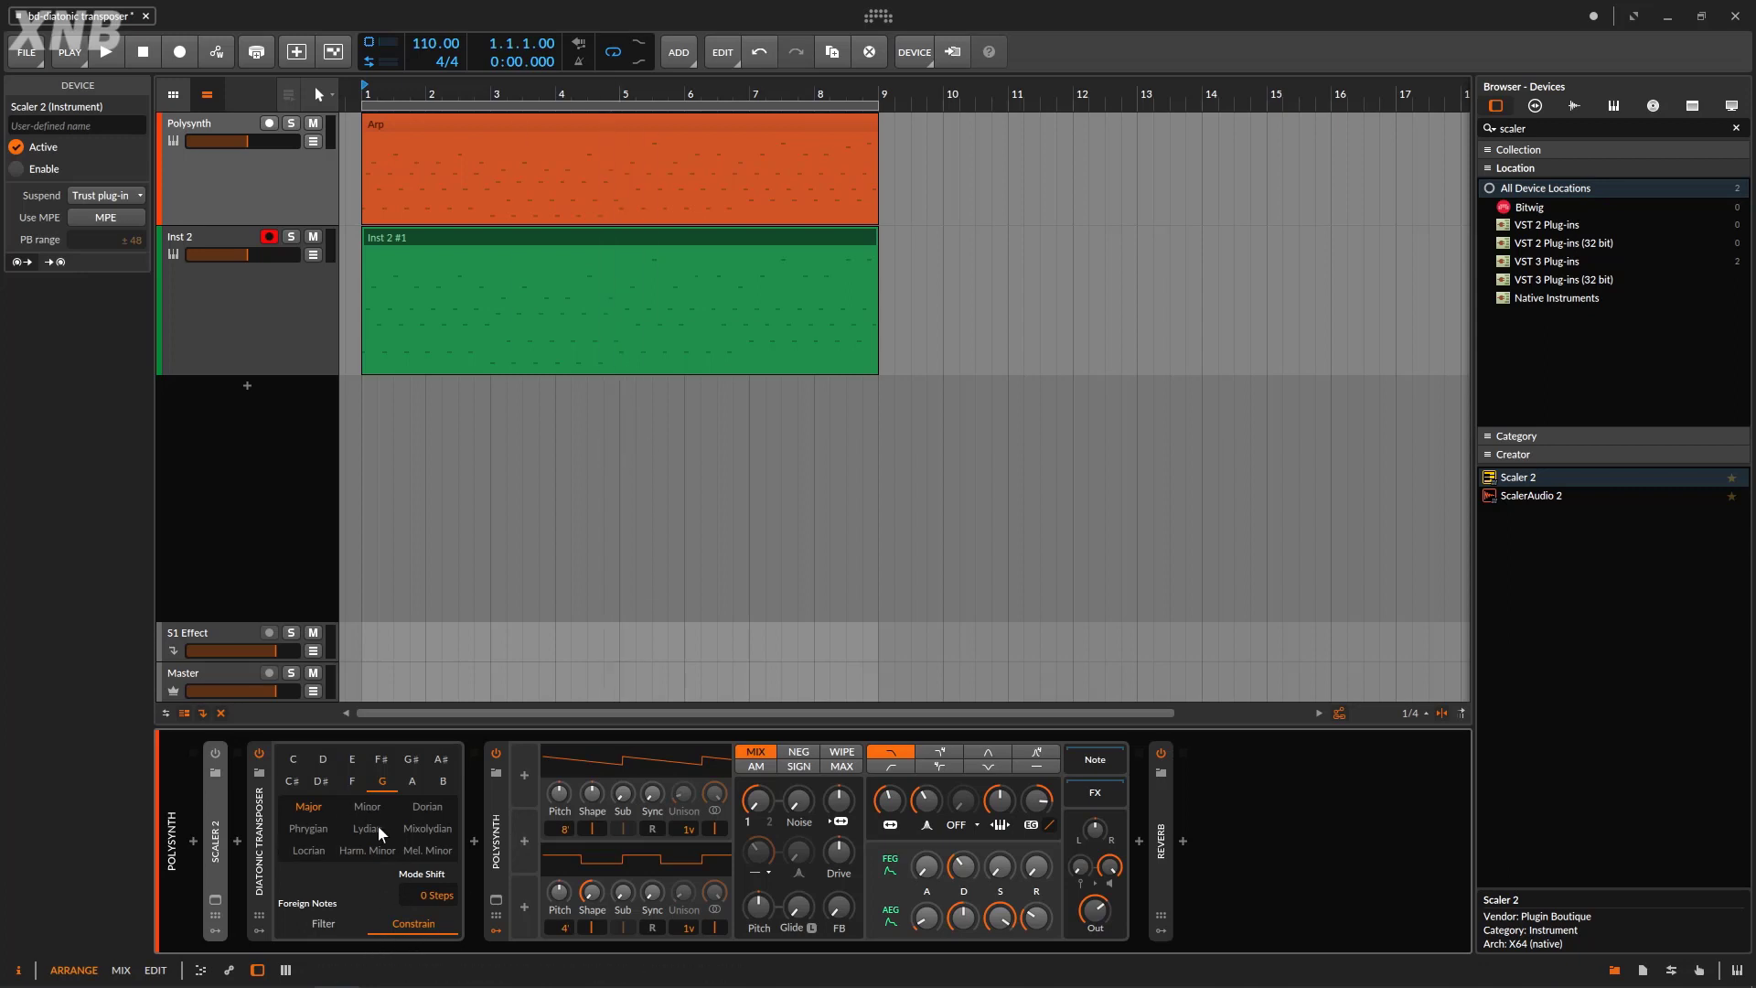
- Delete the Inst 2 #1 take and record a new one, stopping around bar 5
{"action": "left_click", "coordinate": [548, 244]}
{"action": "left_click", "coordinate": [323, 922]}
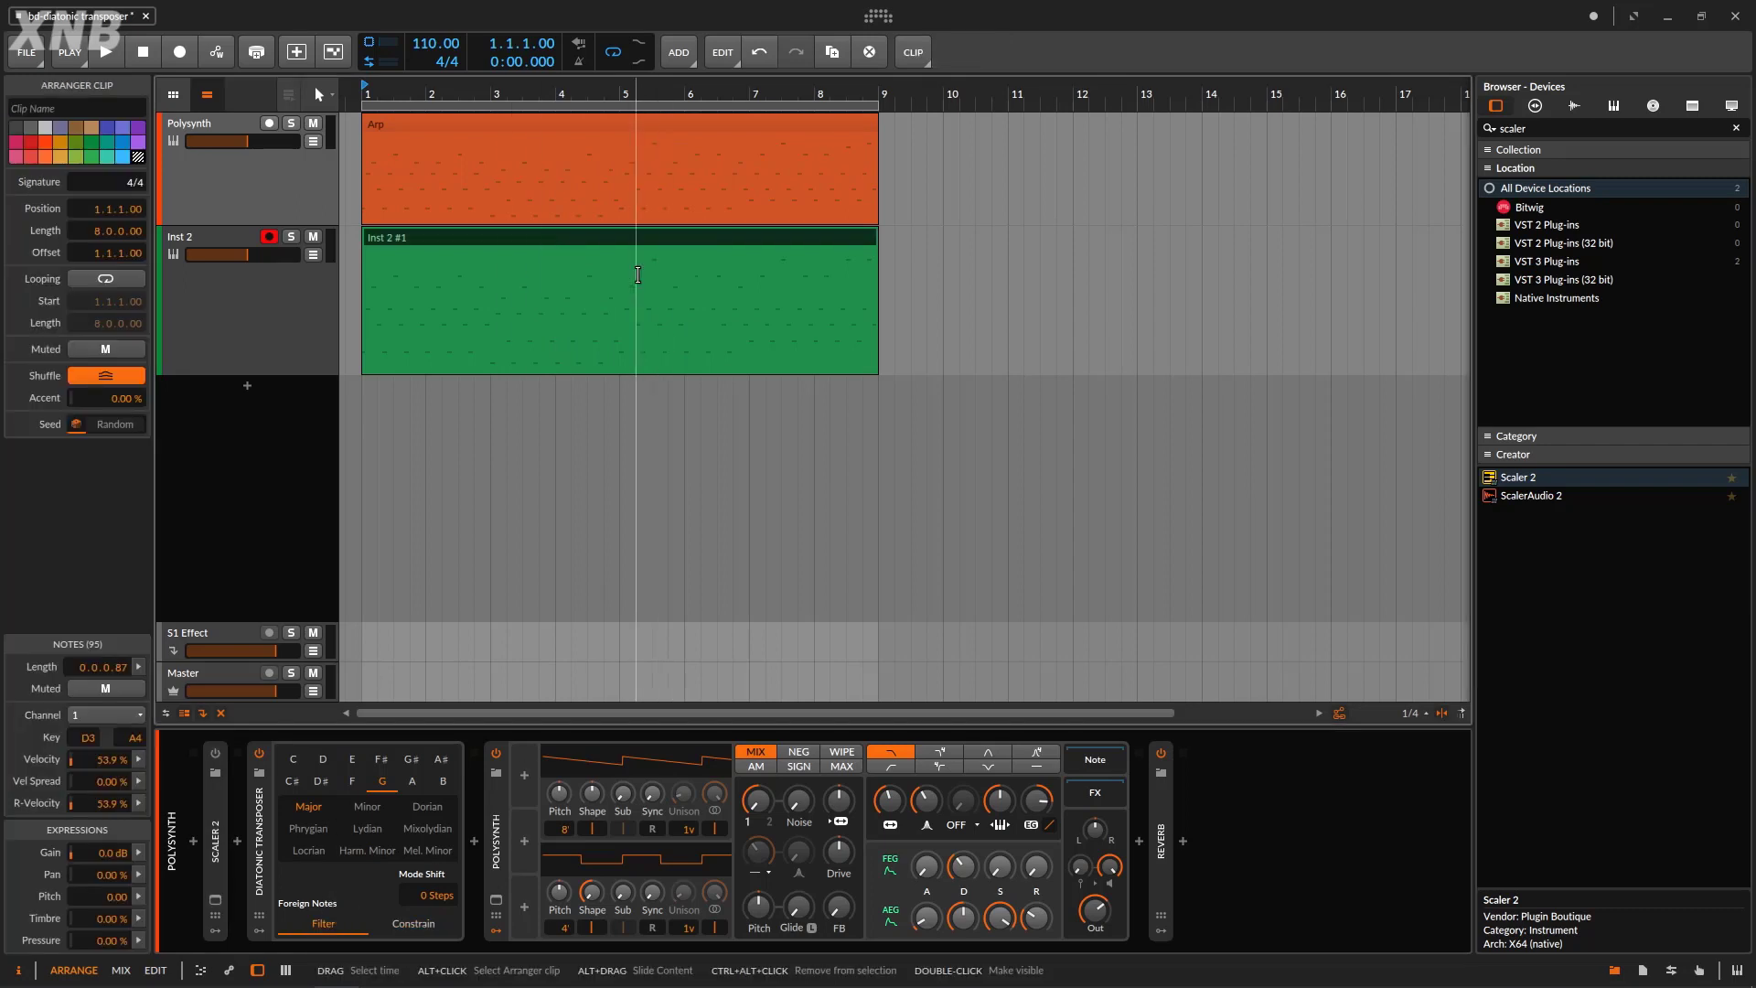
{"action": "key", "text": "Delete"}
{"action": "left_click", "coordinate": [178, 53]}
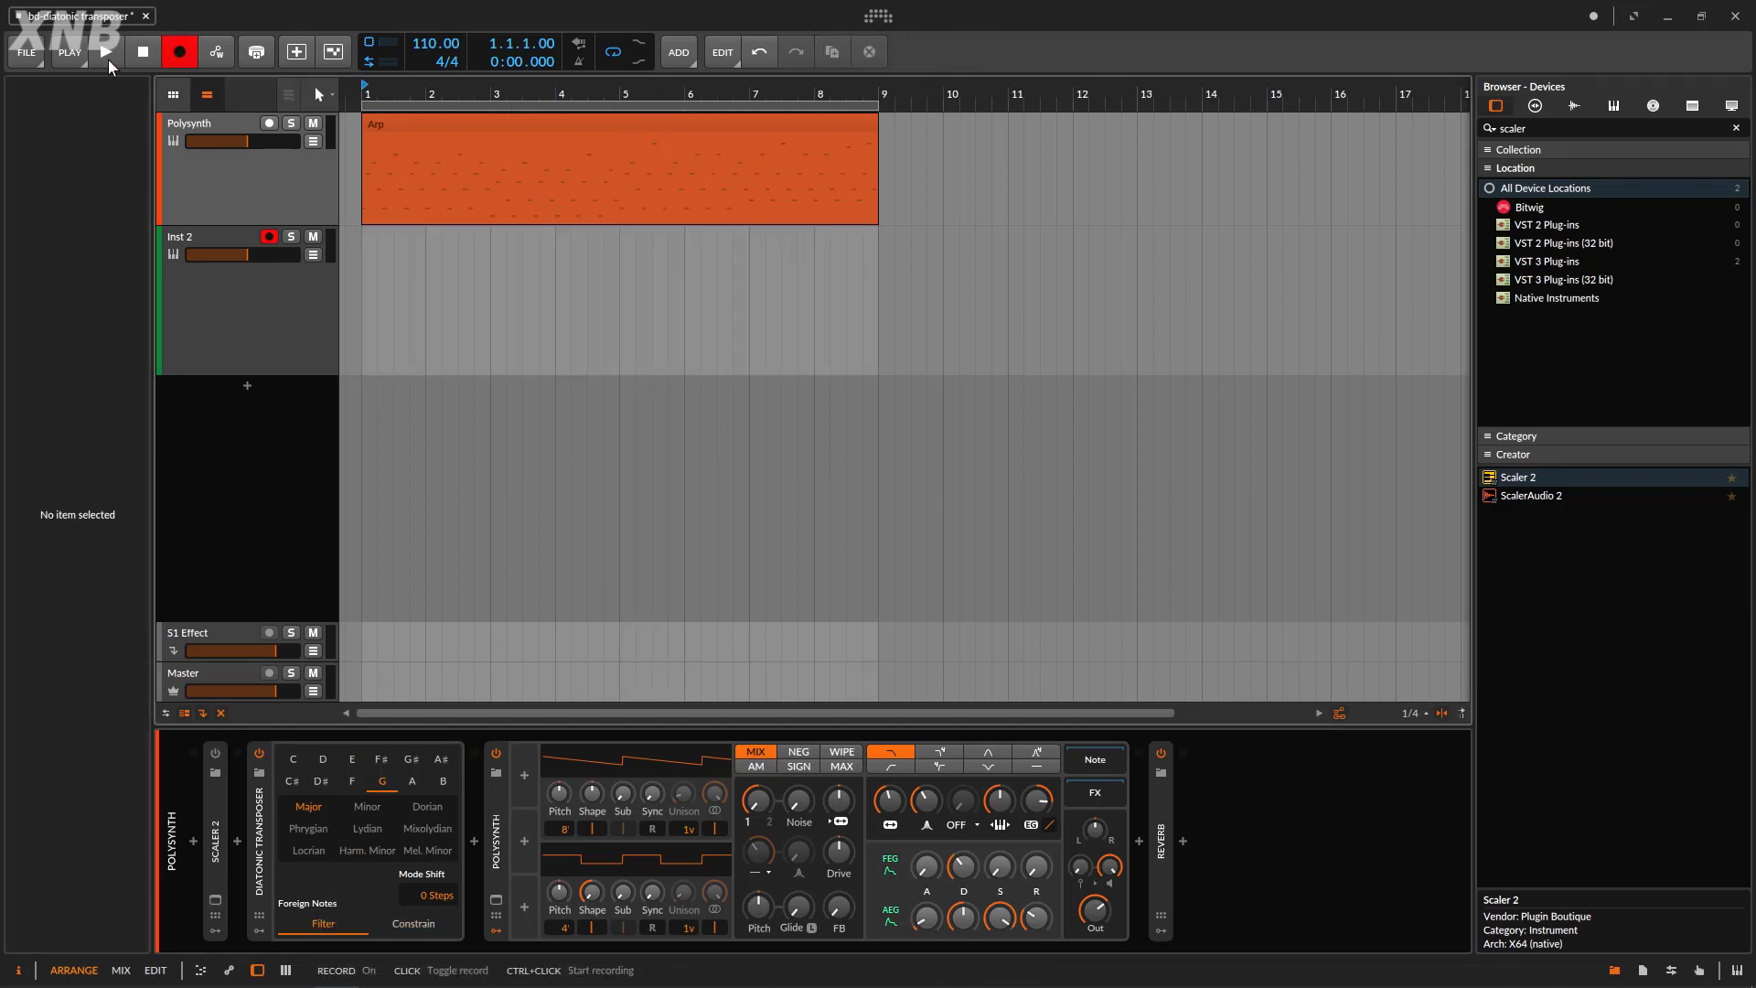
{"action": "left_click", "coordinate": [107, 54]}
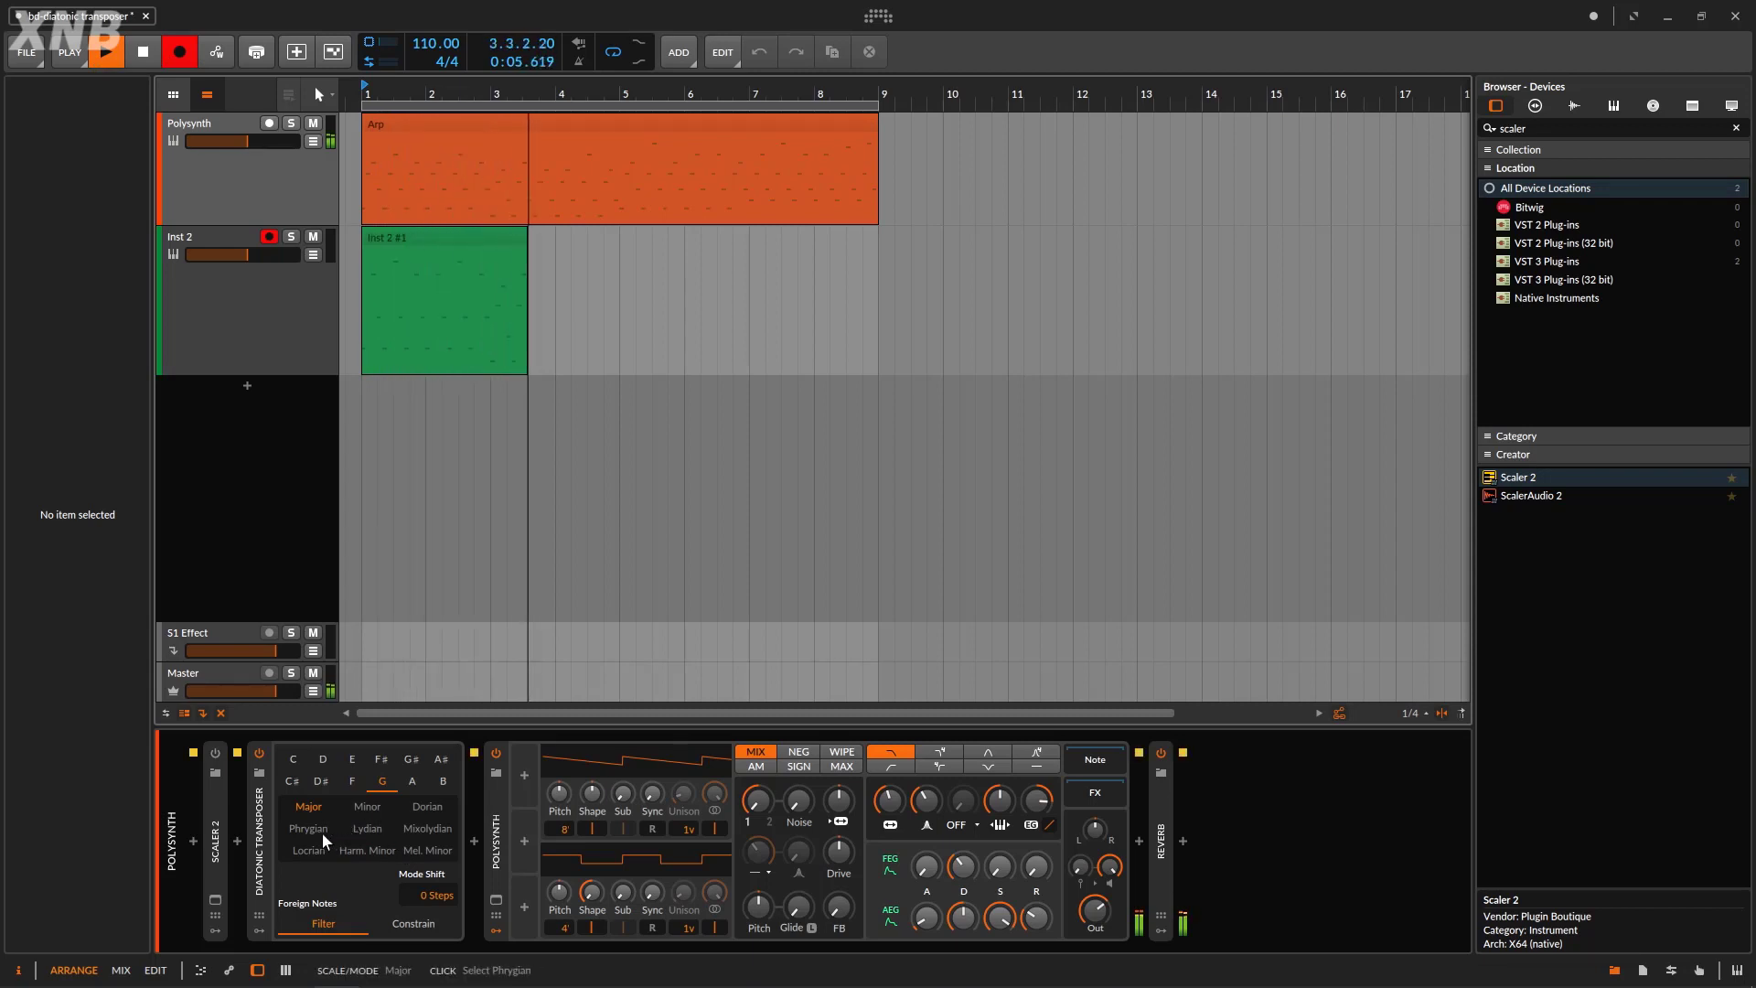
{"action": "left_click", "coordinate": [144, 51]}
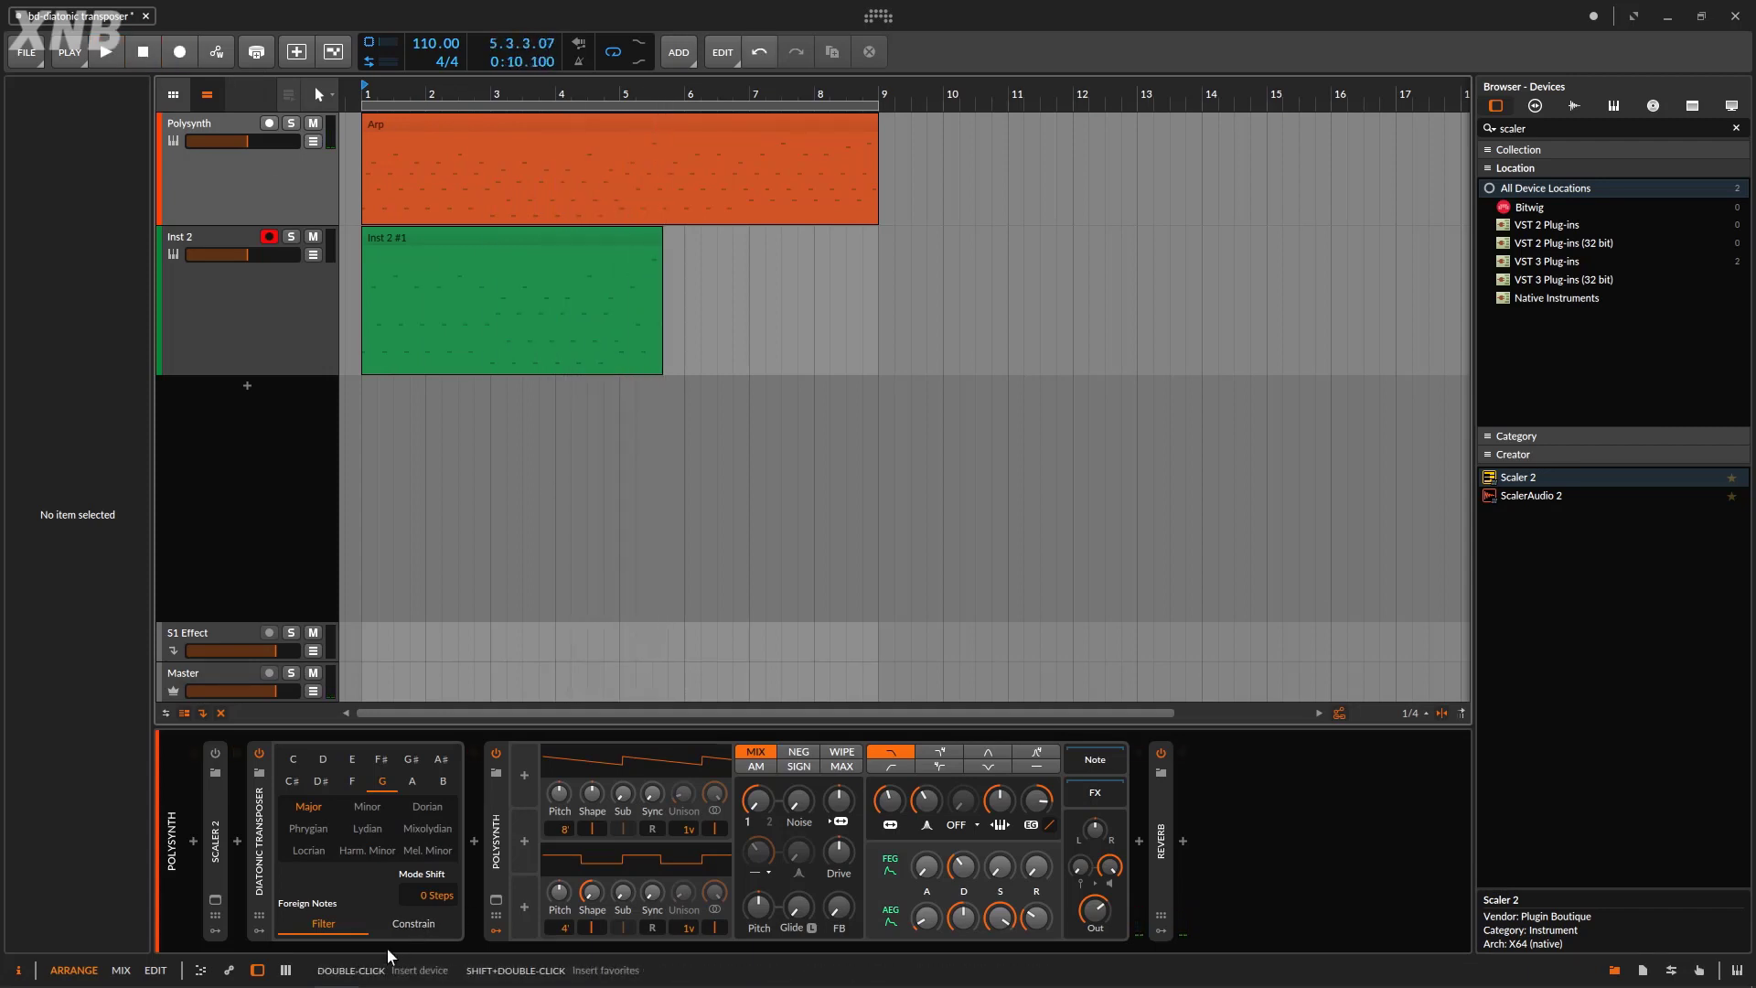